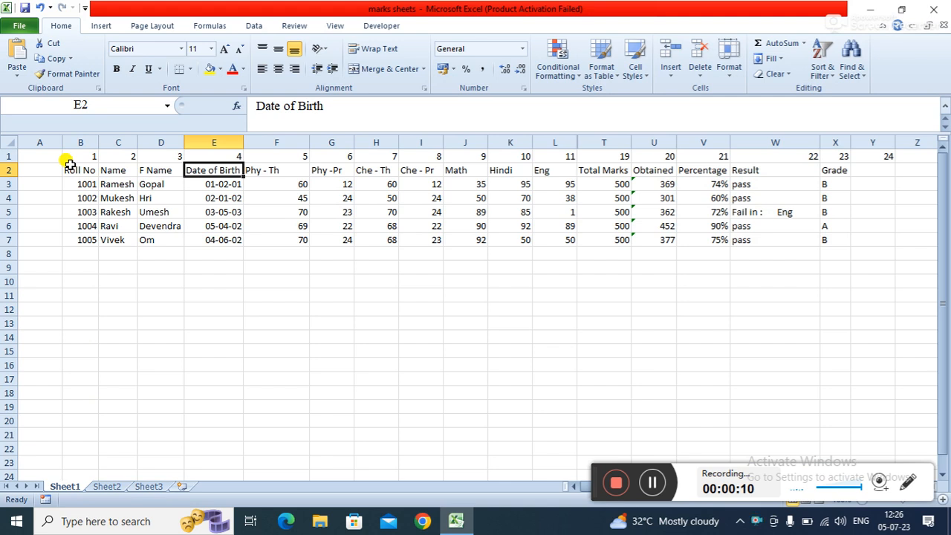
- Examine the subject mark columns and the Obtained and Percentage formulas for the first student in row 3
key("Right")
key("Right")
key("Right")
key("Right")
key("Right")
key("Right")
key("Right")
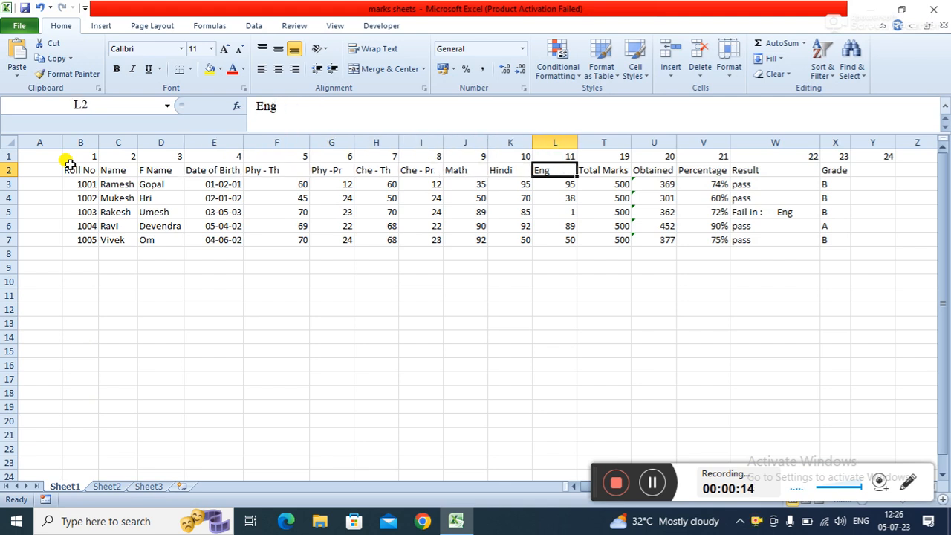
left_click(294, 182)
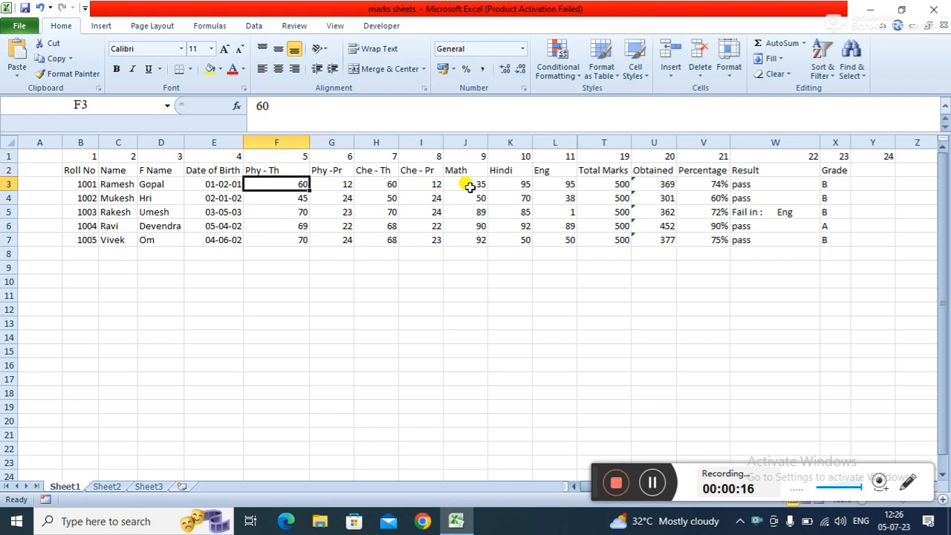
left_click(483, 185)
left_click(569, 182)
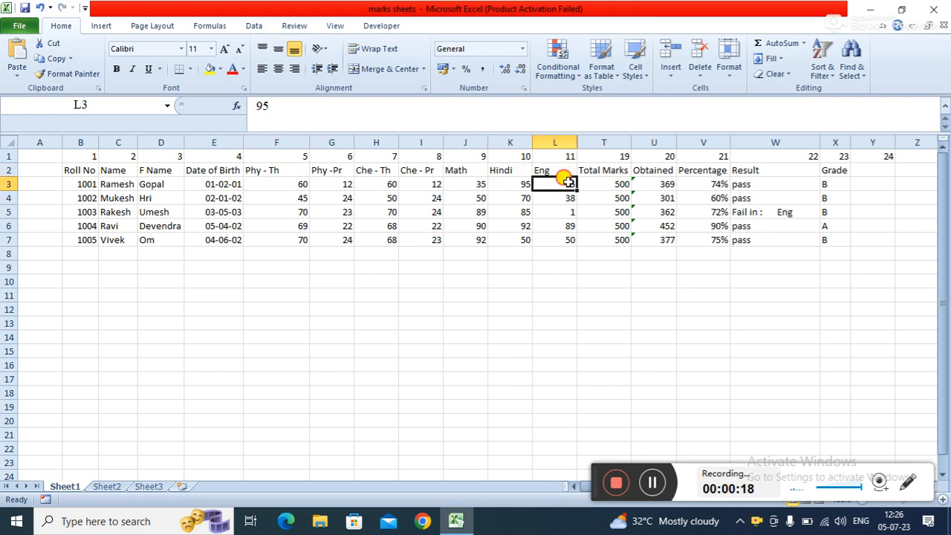
left_click(608, 182)
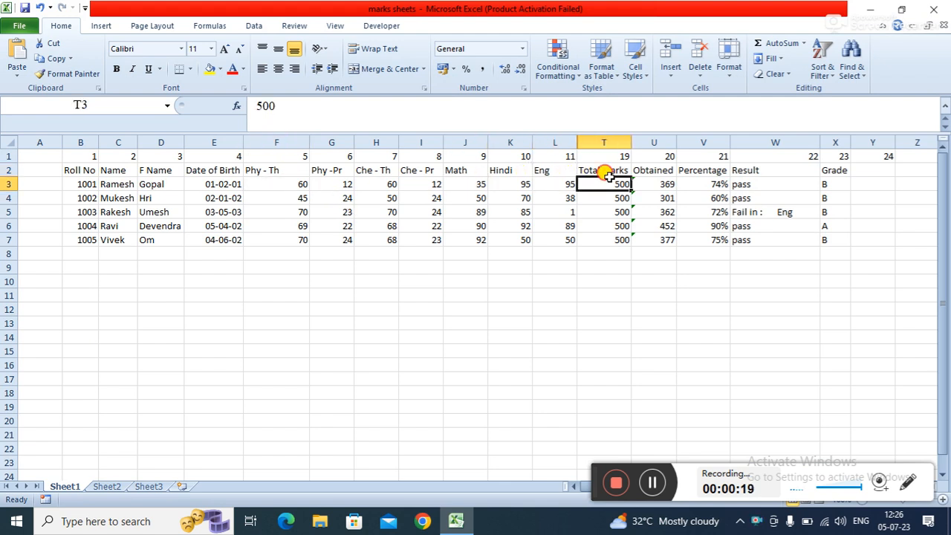
left_click(654, 181)
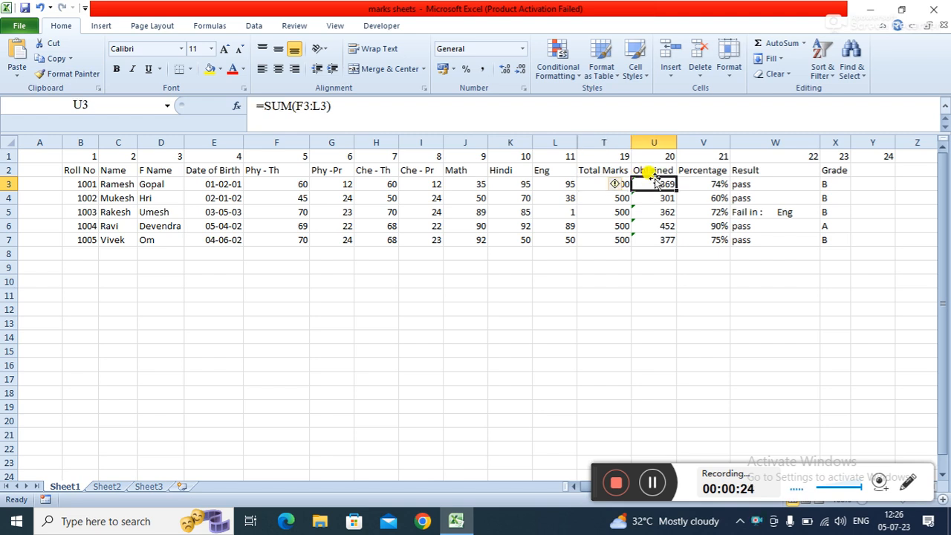
left_click(623, 225)
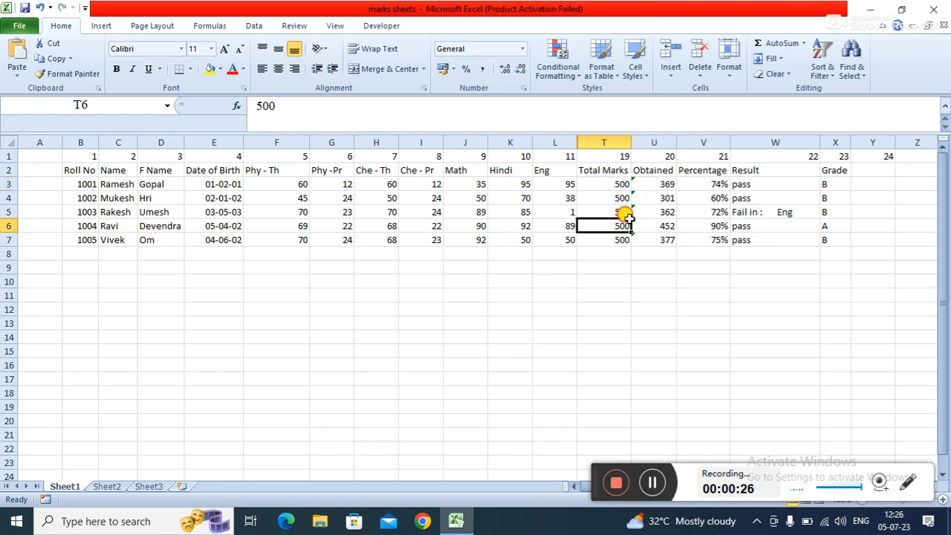
left_click(657, 184)
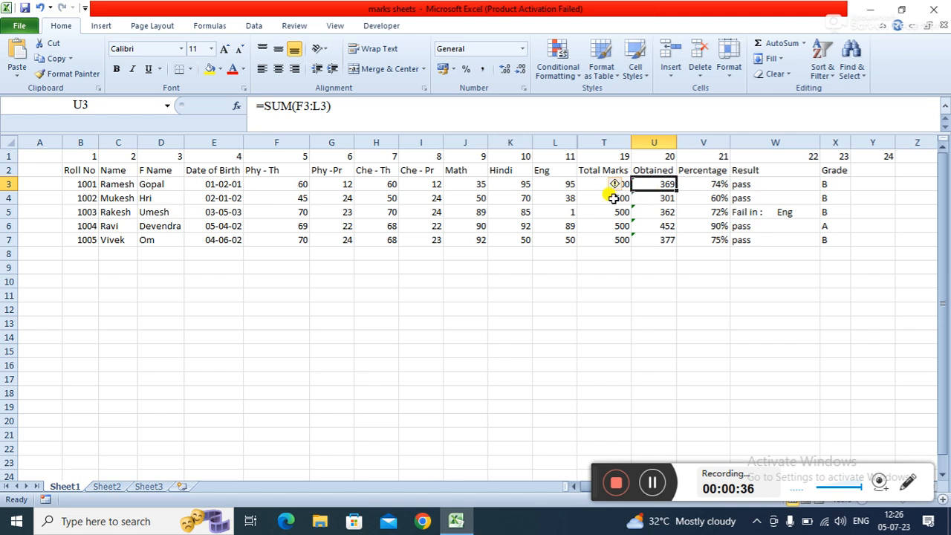
left_click(708, 184)
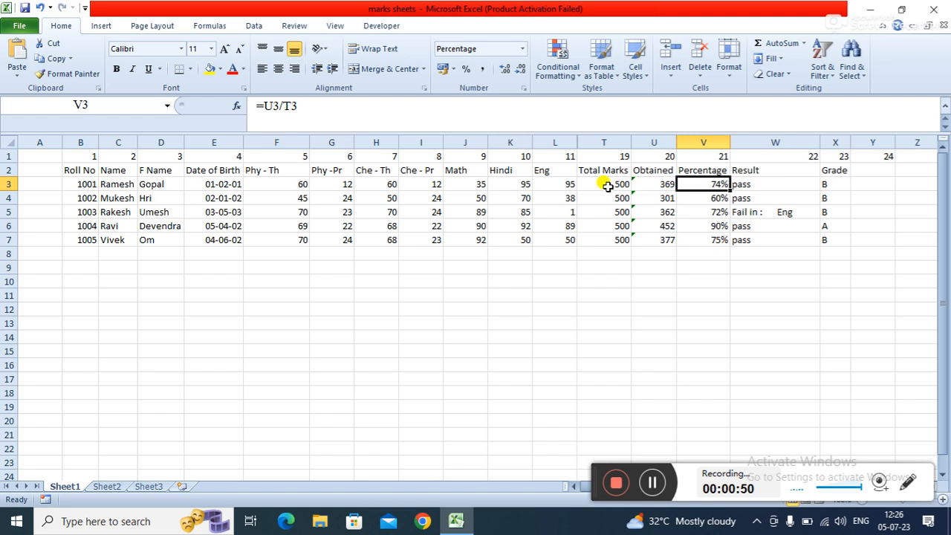
left_click(702, 200)
left_click(692, 183)
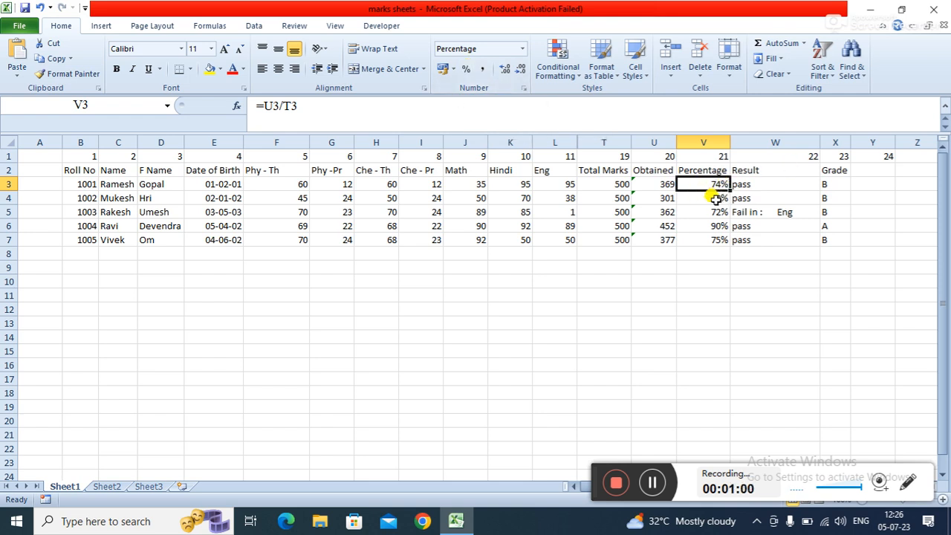
- Inspect the existing Result formula in cell W3
left_click(771, 186)
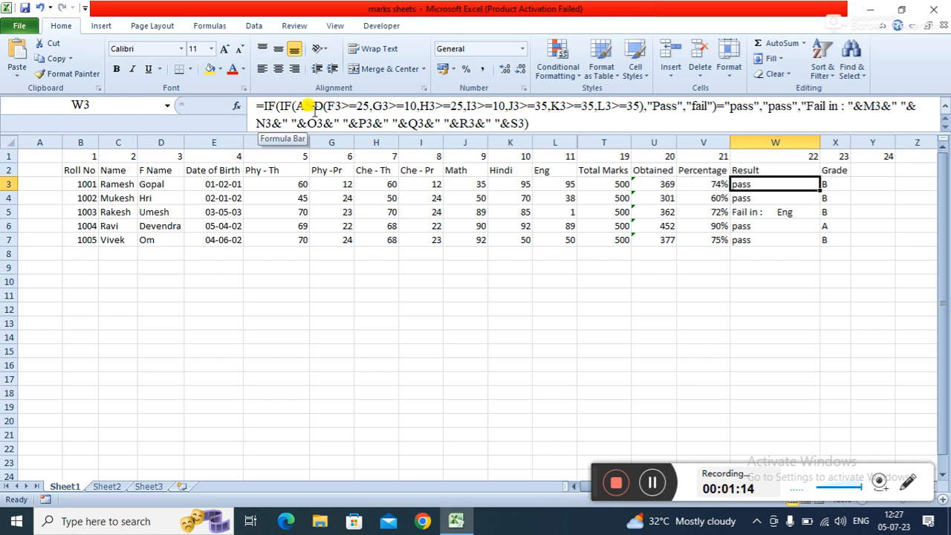
left_click(828, 377)
double_click(780, 178)
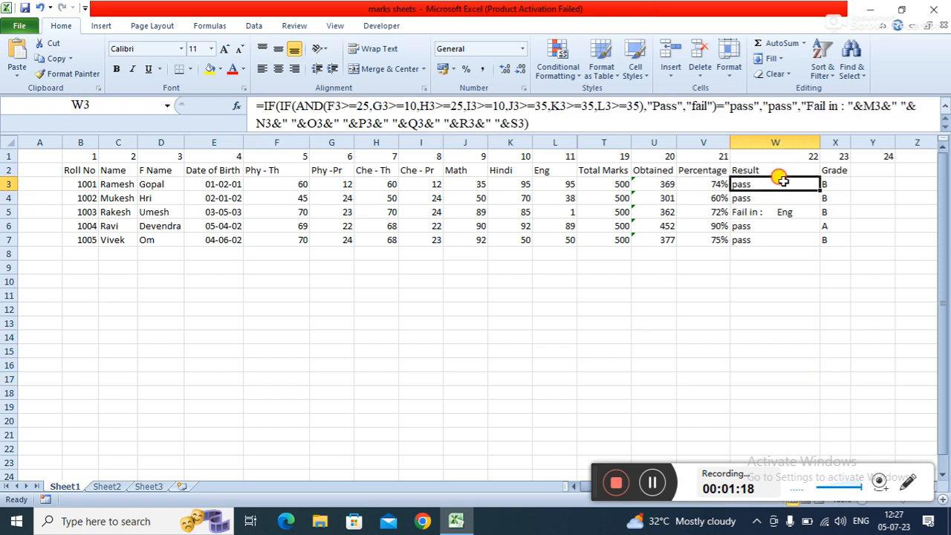
key("Return")
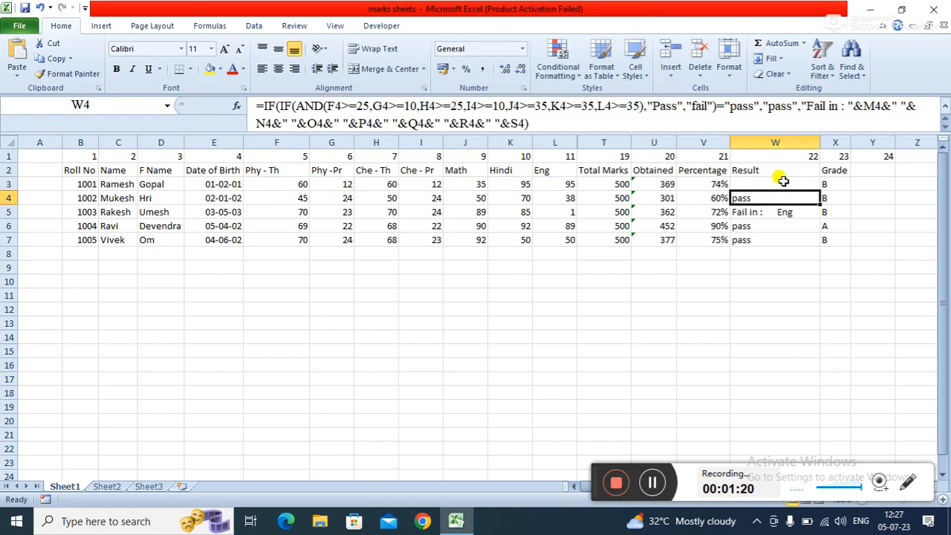
- Start a new formula in W3 with an IF function wrapping an AND function
left_click(783, 181)
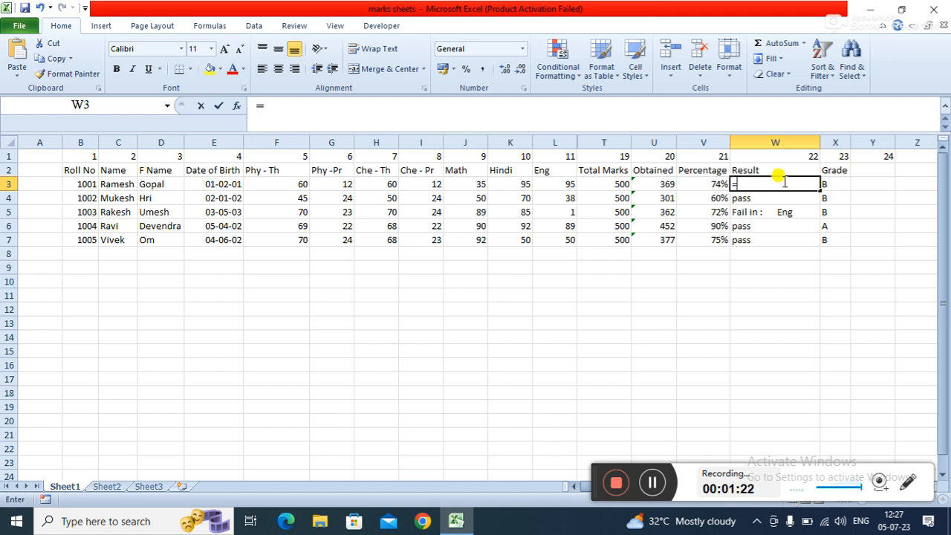
type("=if")
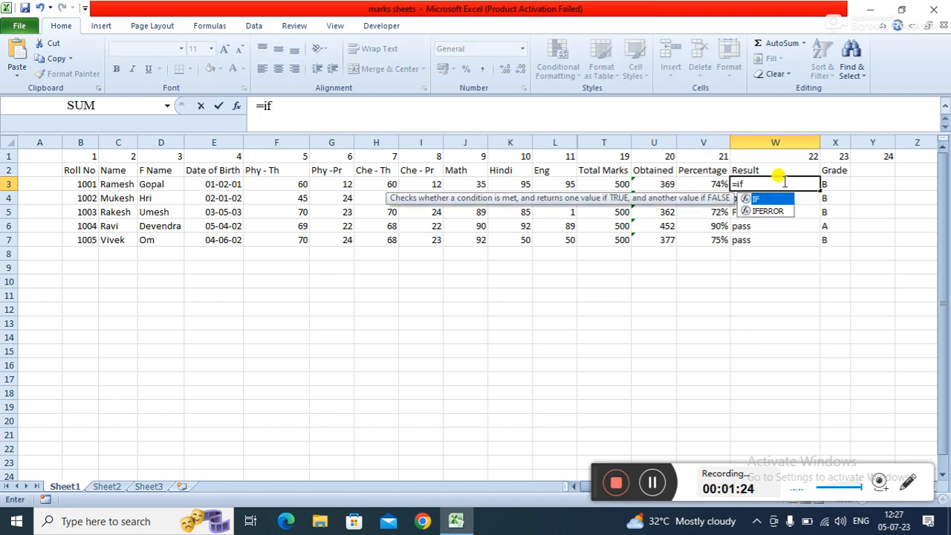
key("Tab")
type("and")
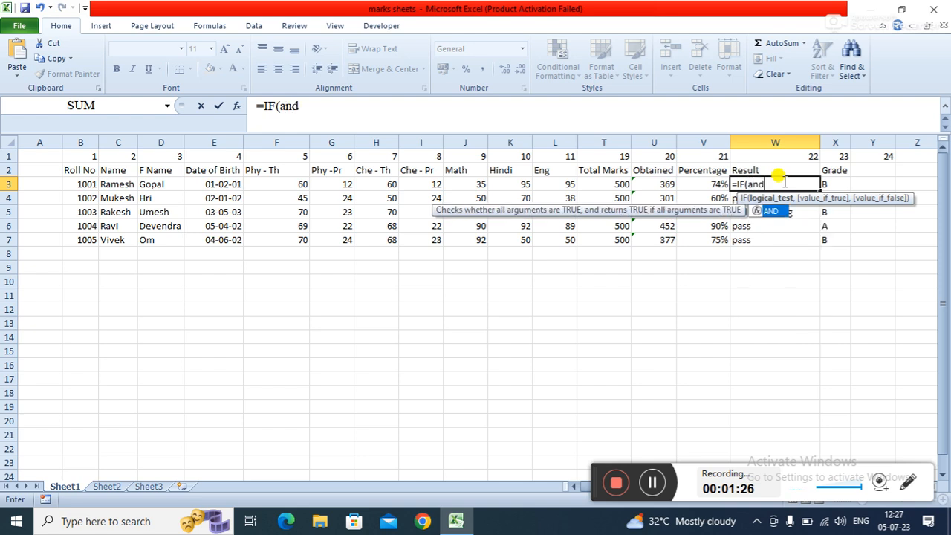
key("Tab")
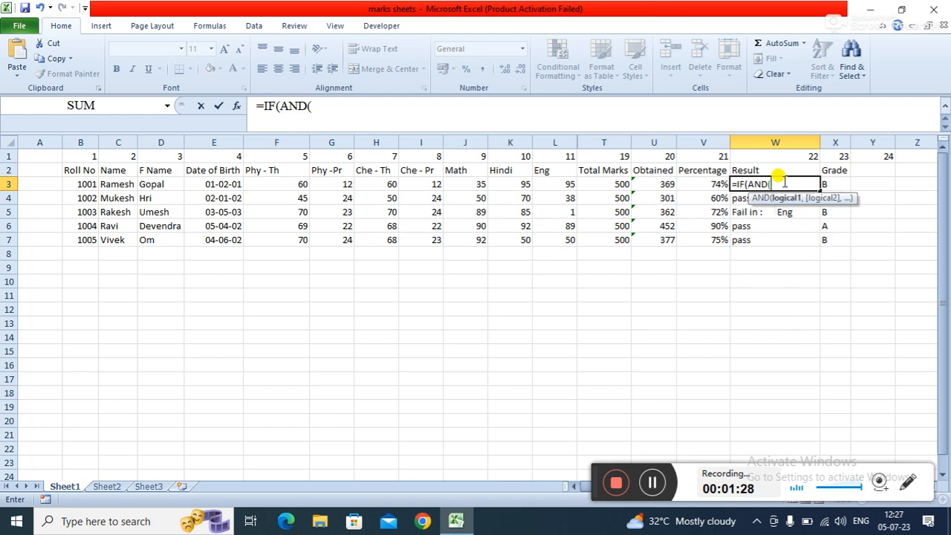
- Add the AND conditions F3>25 and G3>10 to the formula
left_click(286, 187)
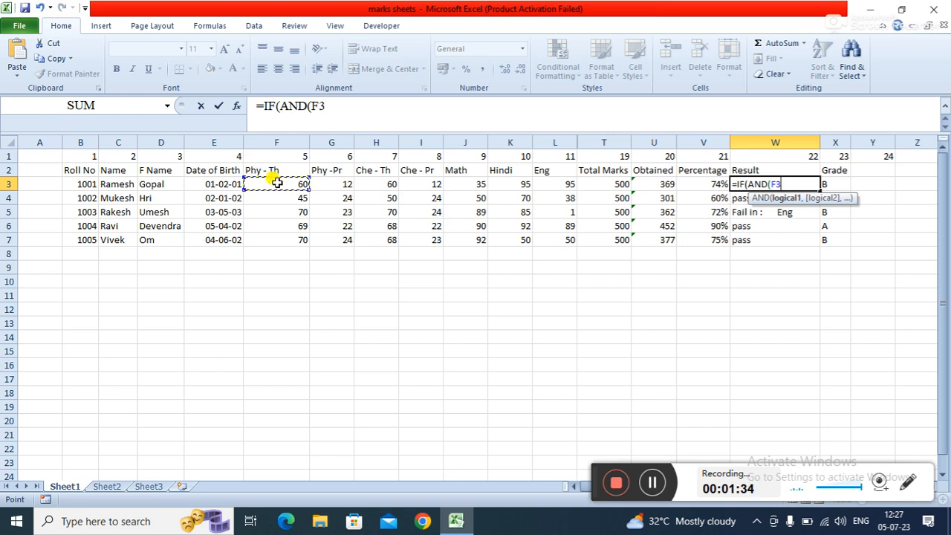
type(">25")
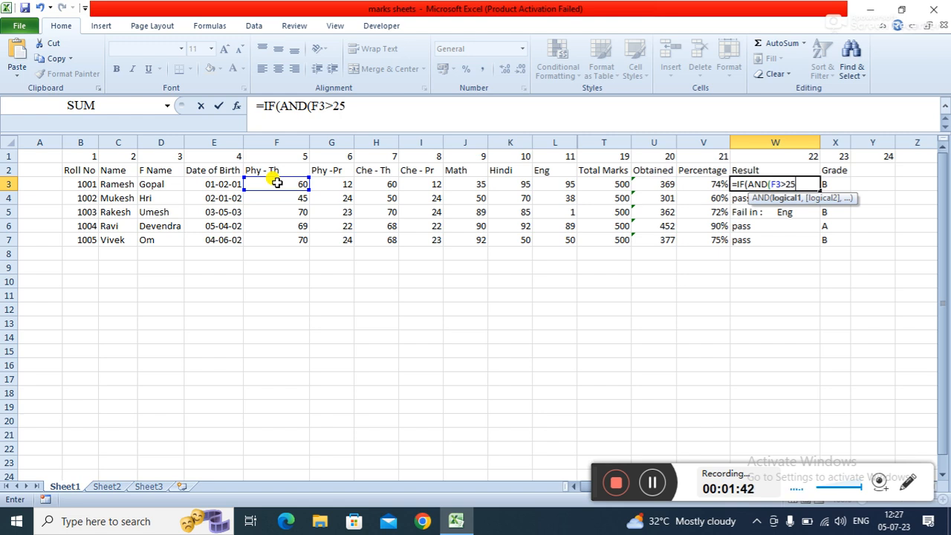
type(",")
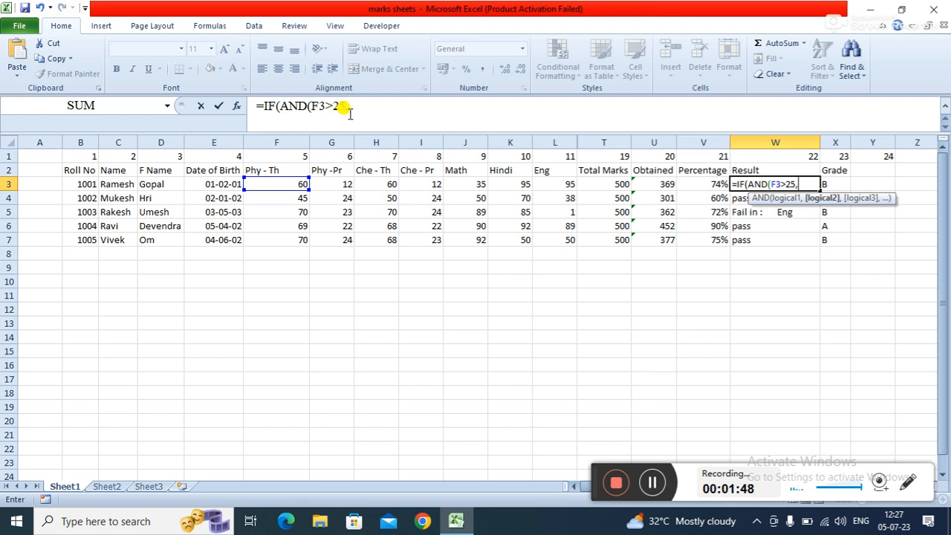
left_click(327, 180)
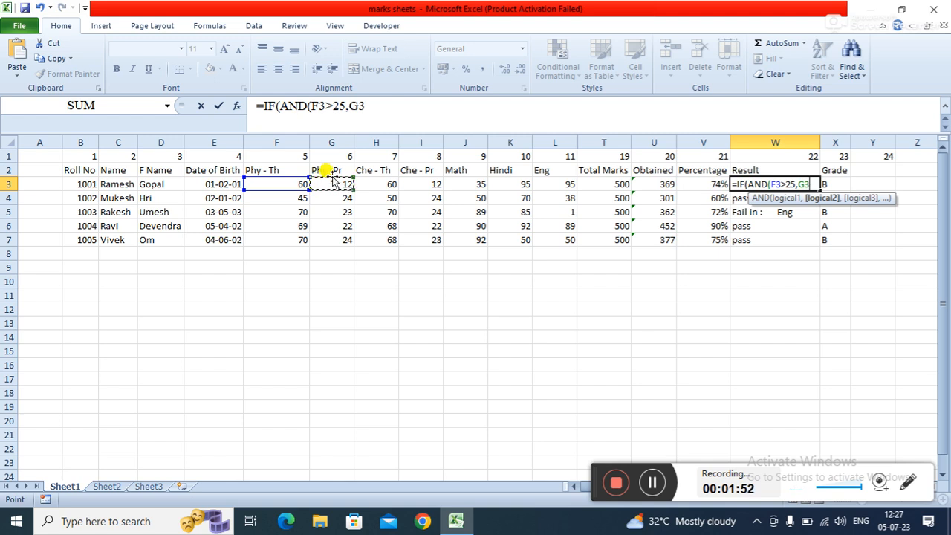
type(">")
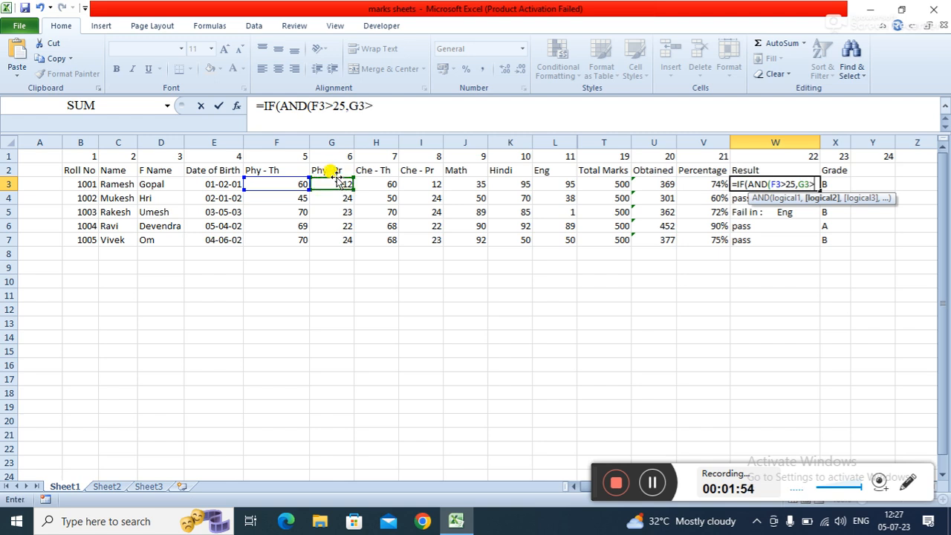
type("10,")
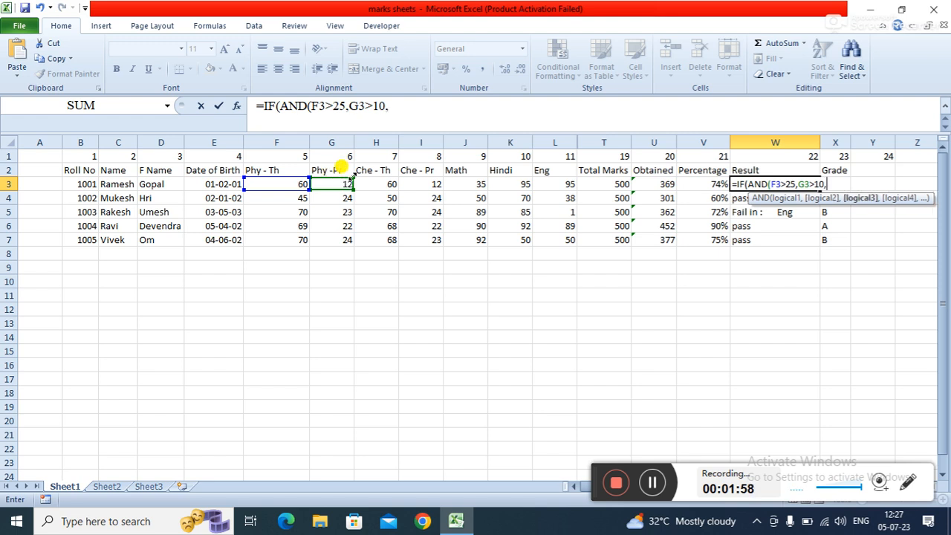
- Add the AND conditions H3>25 and I3>10 to the formula
left_click(377, 183)
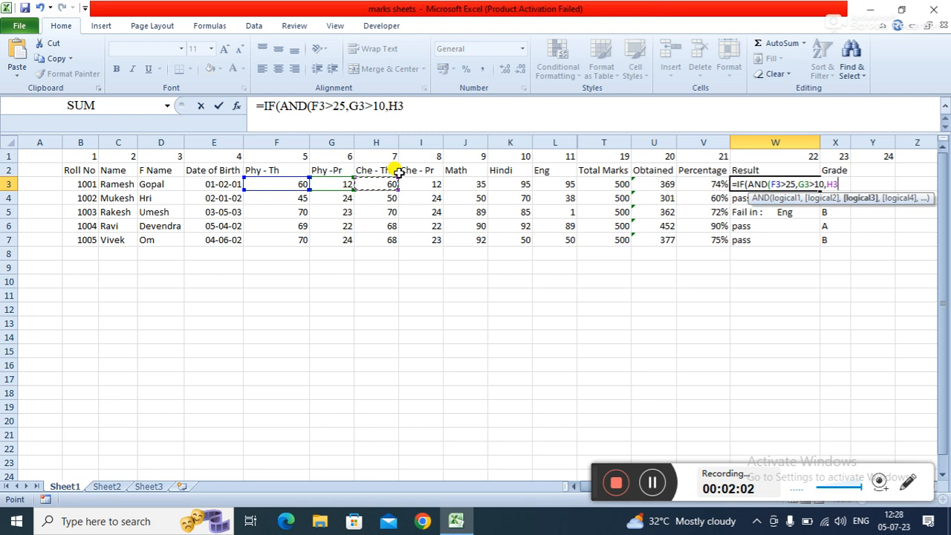
type(">25,")
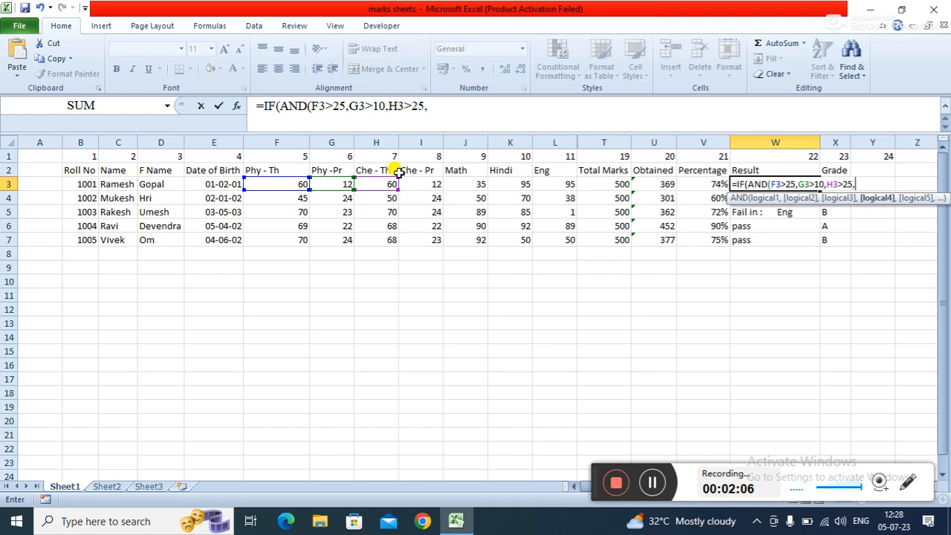
left_click(413, 181)
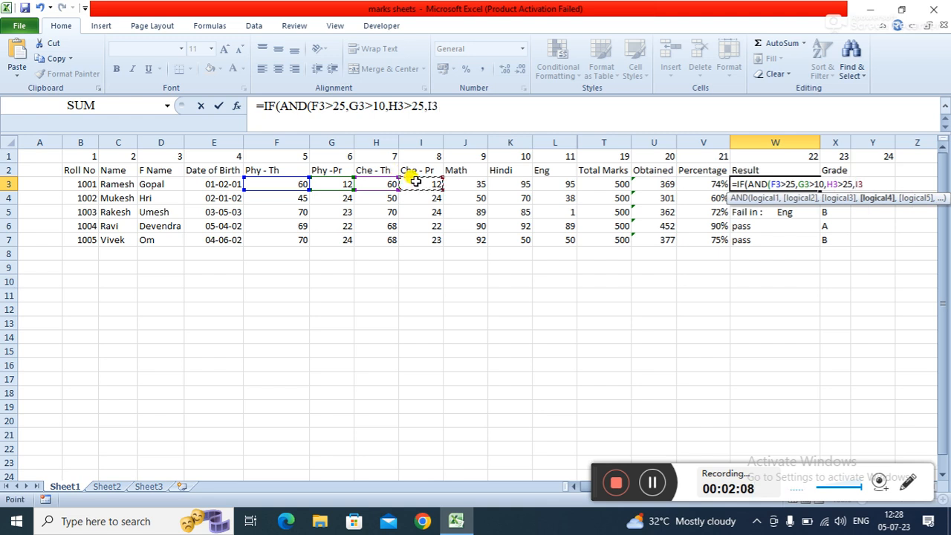
type(">10")
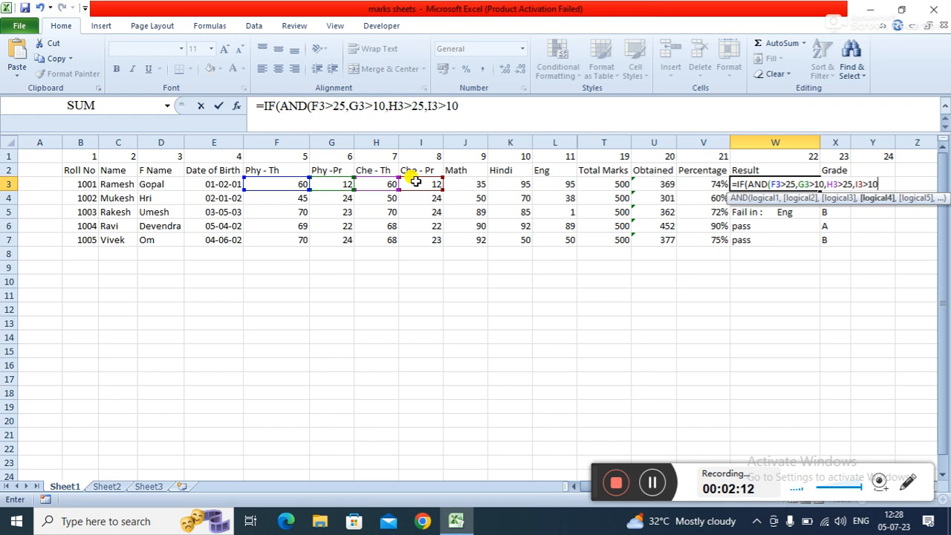
type(",")
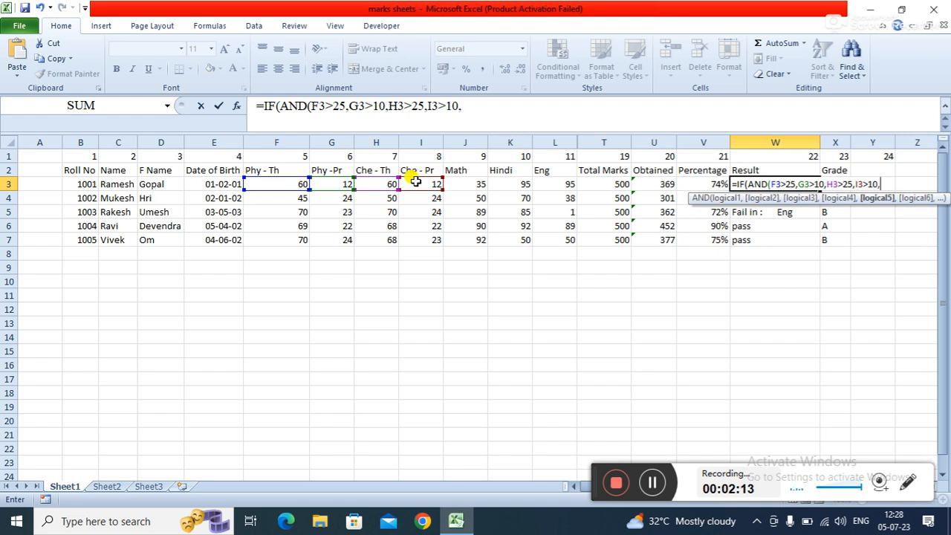
- Add the AND conditions J3>30, K3>30 and L3>30 to the formula
left_click(467, 184)
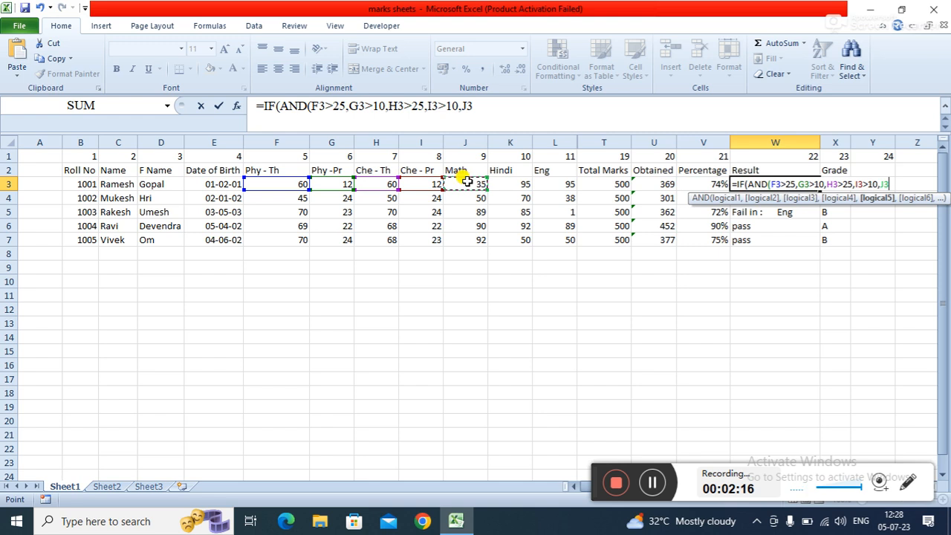
type(">30,")
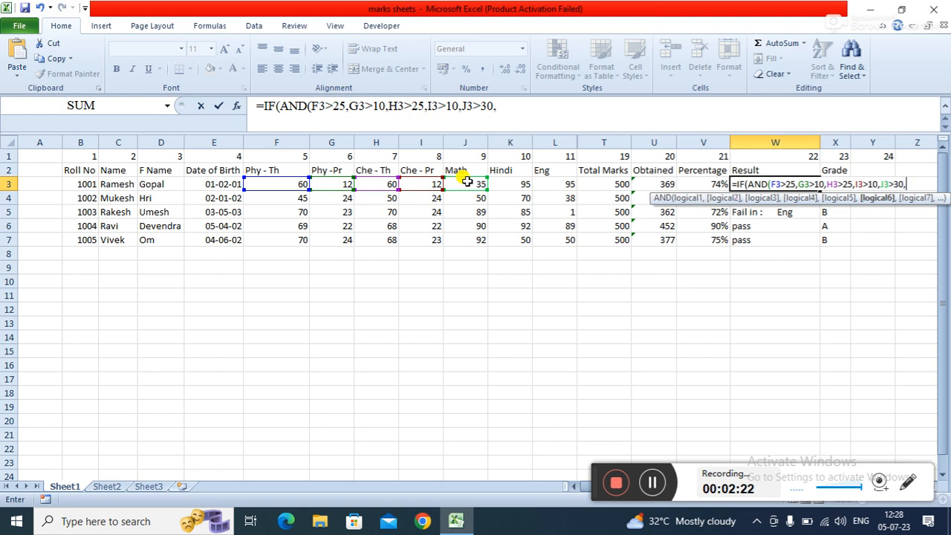
left_click(510, 184)
type(">")
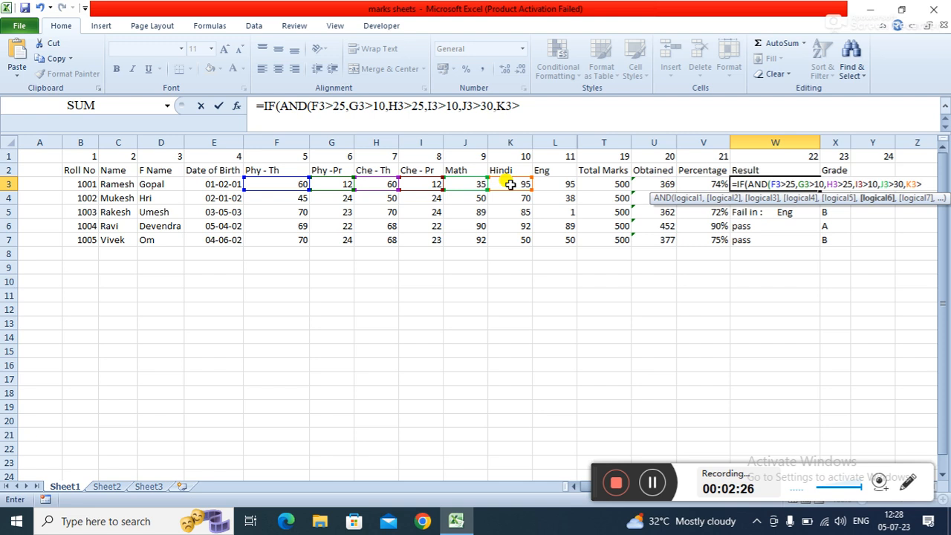
type("30,")
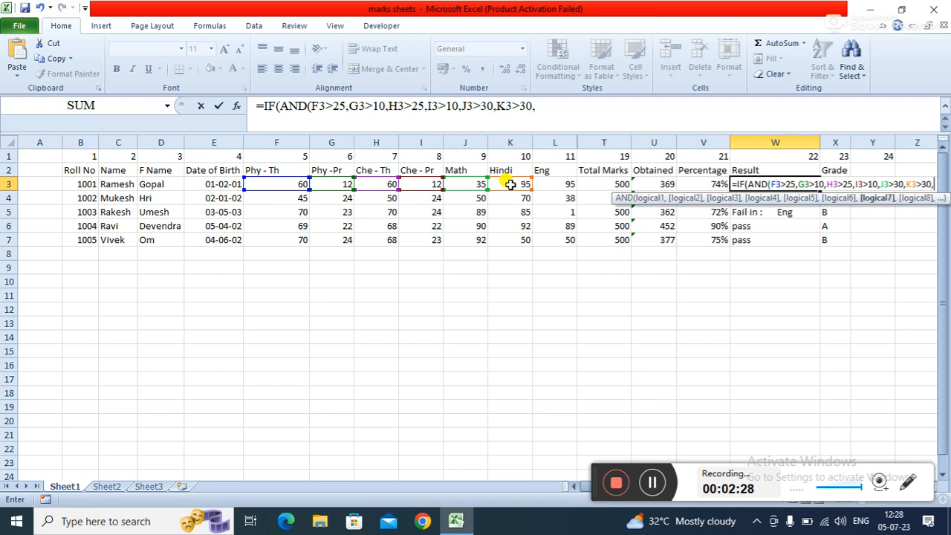
left_click(562, 185)
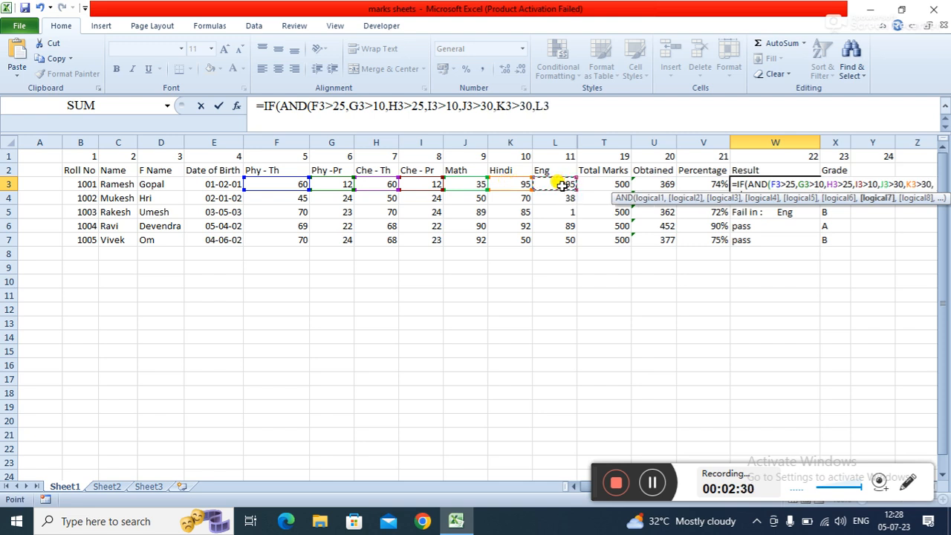
type(">30")
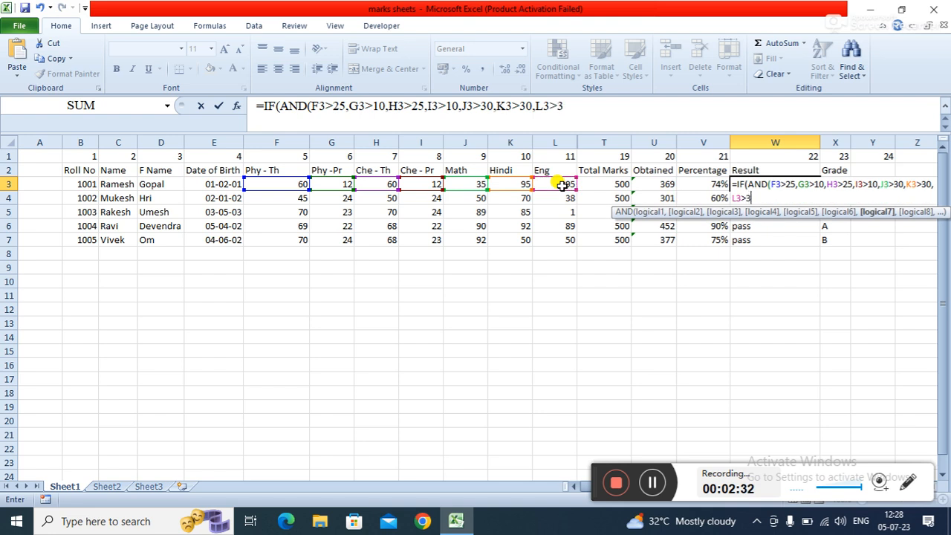
type("),")
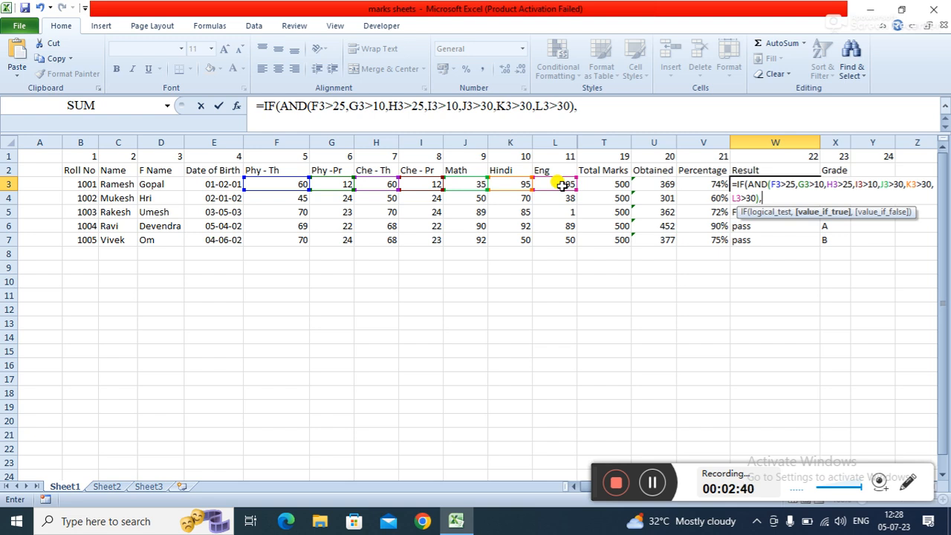
- Close the AND function and add "pass" as the IF's true result
type("\"pass\"")
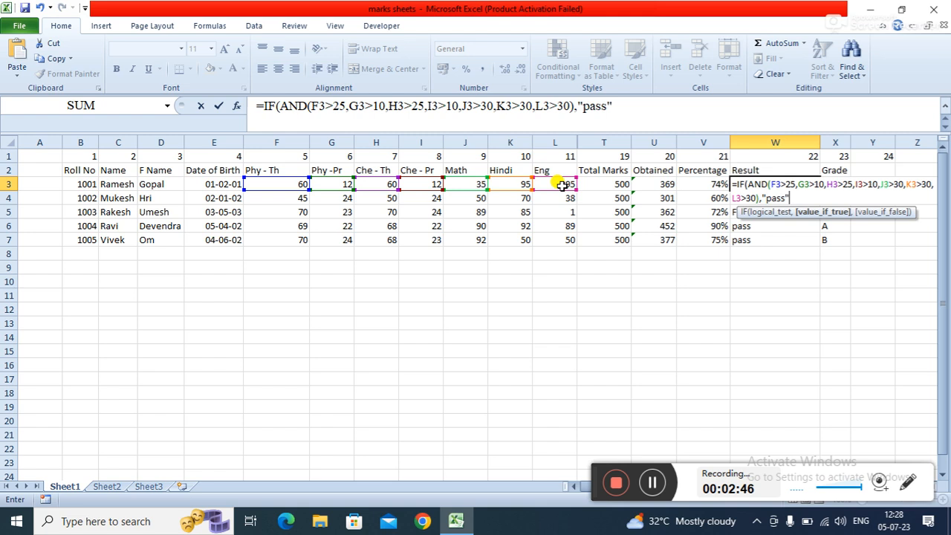
type(",")
type("\"")
type("fai")
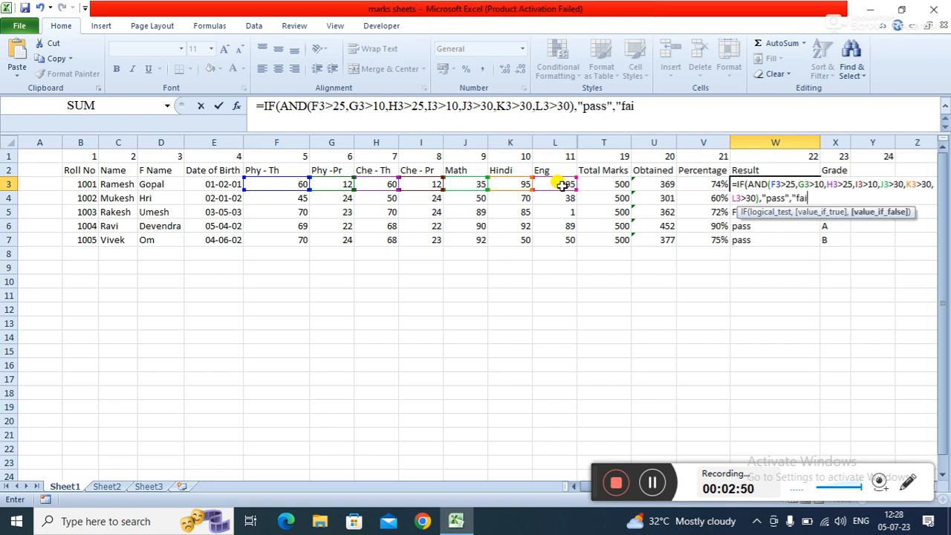
type("l\")")
- Add "fail" as the false result, close the IF and enter the formula in W3
key("Return")
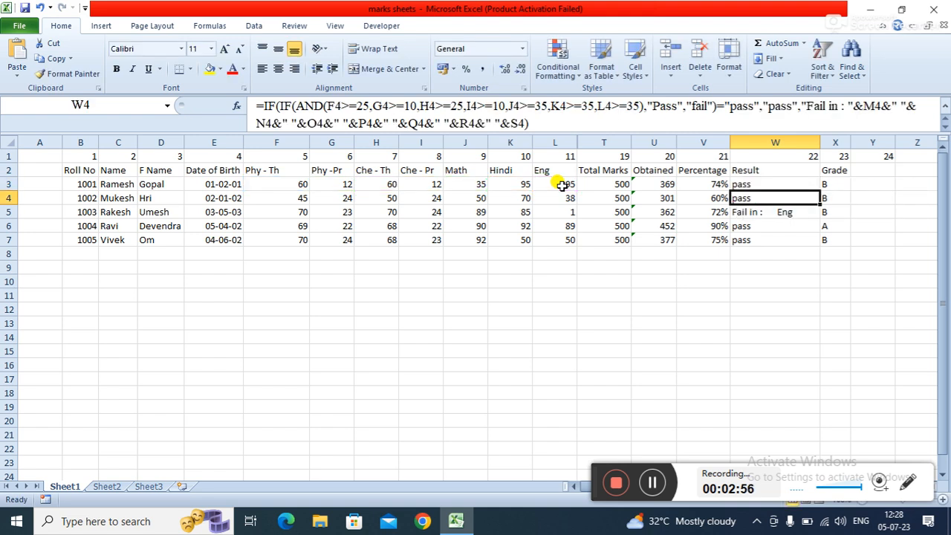
- Fill the W3 result formula down through W7
key("Up")
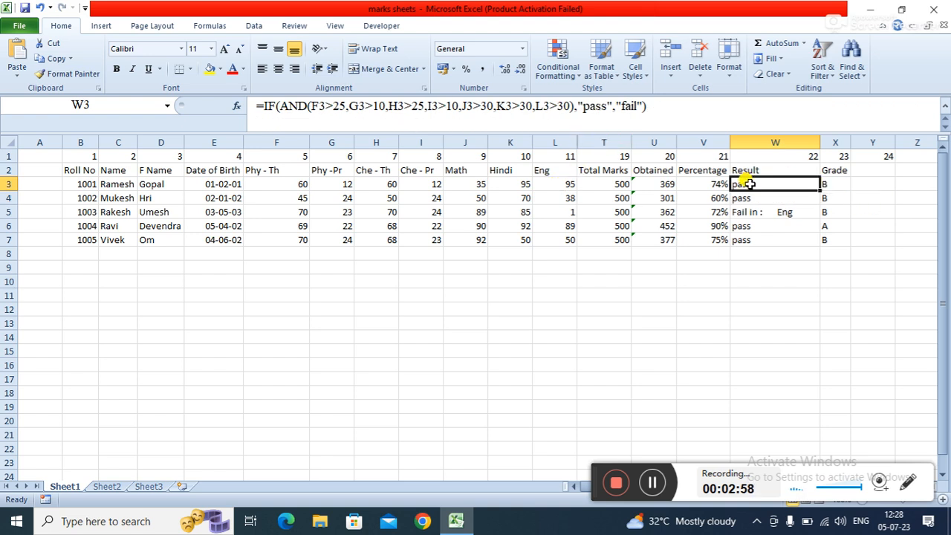
double_click(820, 191)
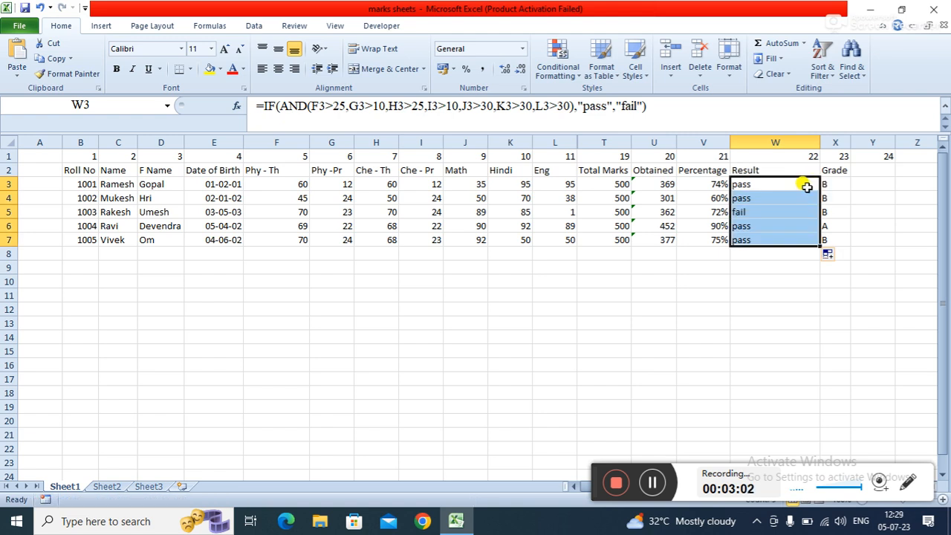
left_click(780, 295)
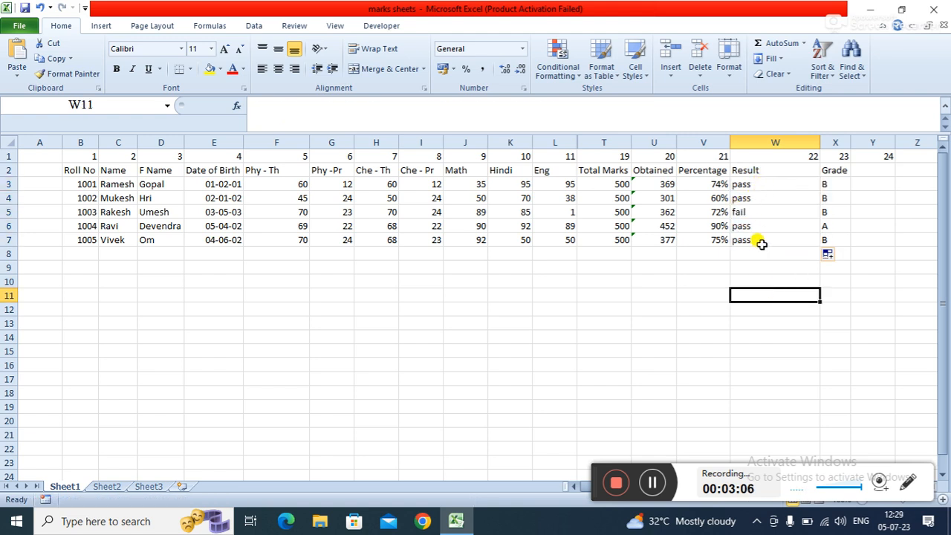
- Clear the existing grade formula from X3
left_click(759, 184)
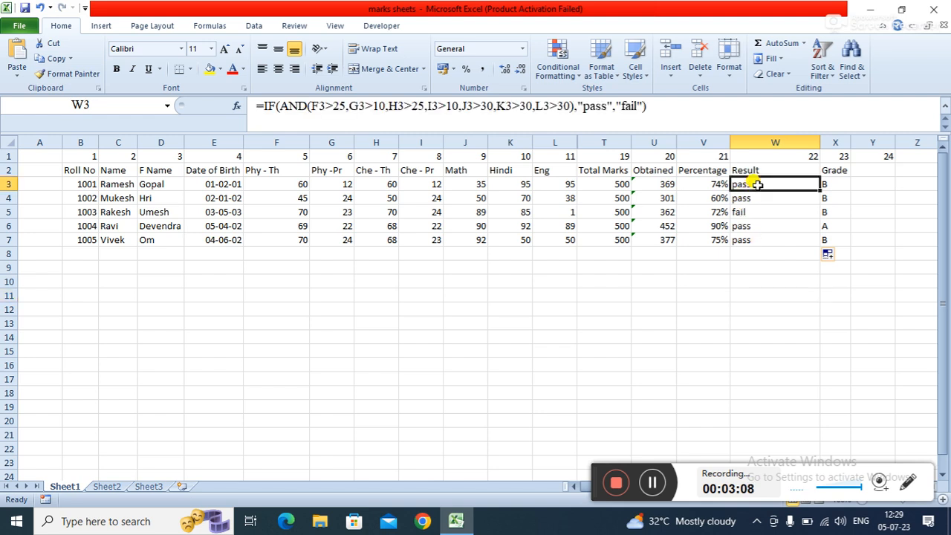
left_click(827, 182)
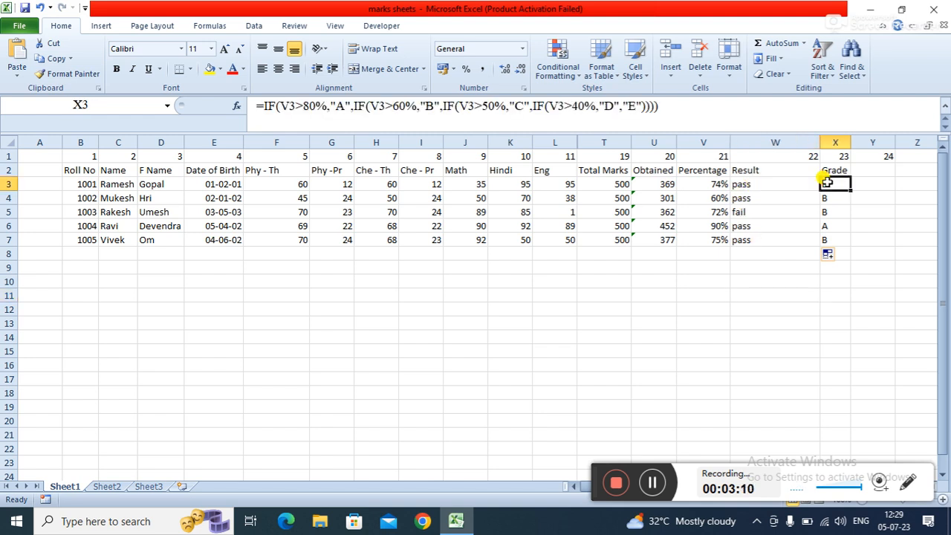
left_click(791, 183)
left_click(826, 180)
key("Delete")
key("Down")
key("Up")
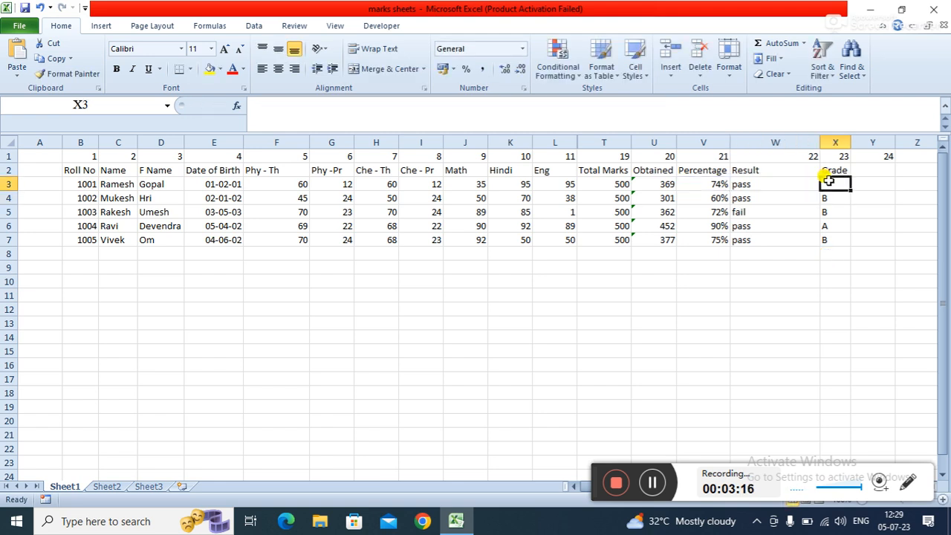
- Start an IF formula in X3 testing whether V3 is greater than 80%
type("=if")
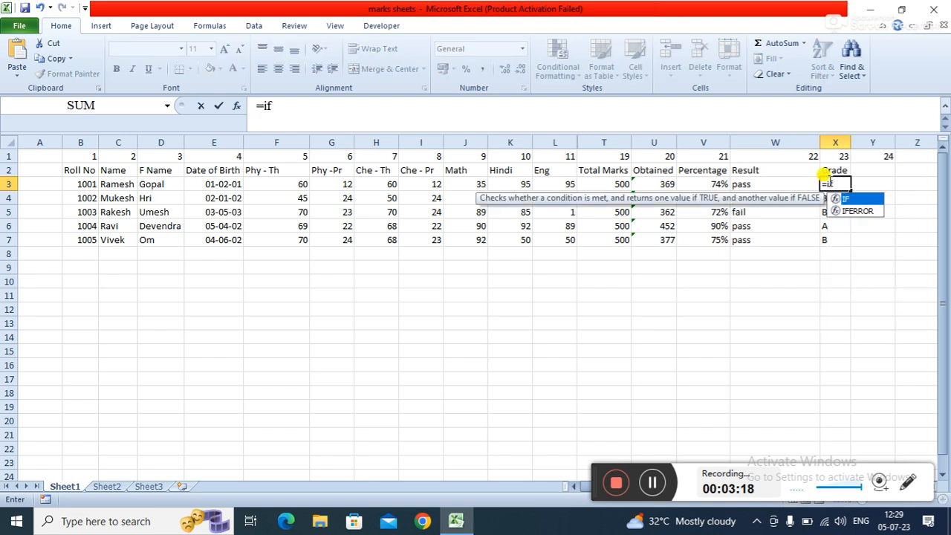
key("Tab")
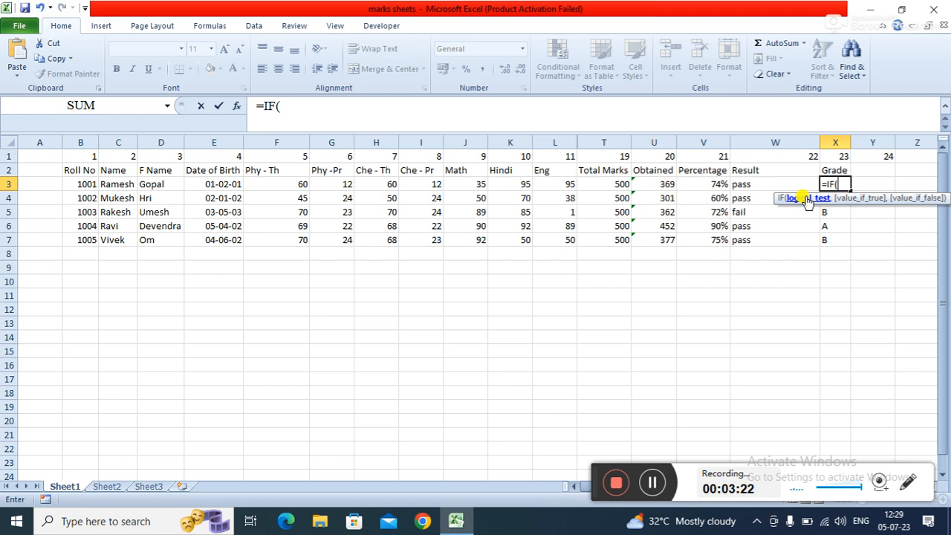
left_click(701, 182)
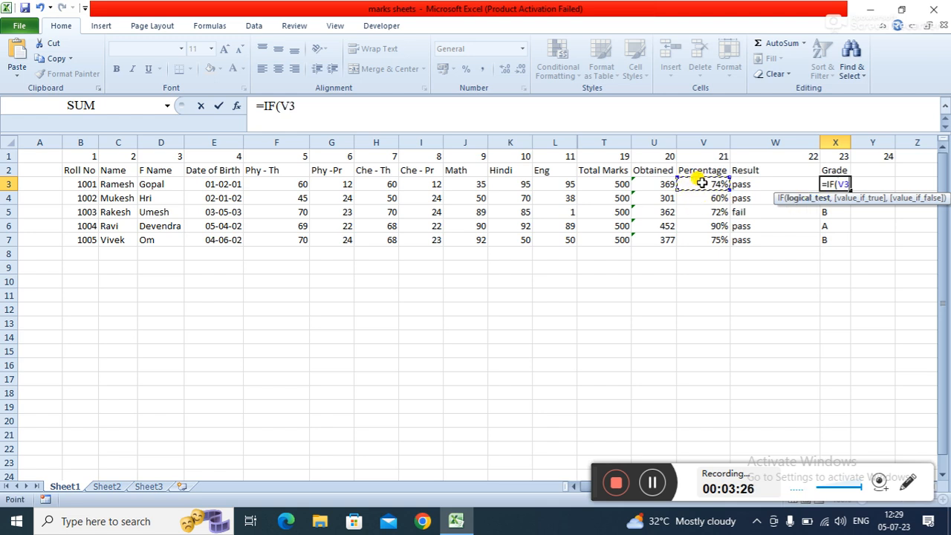
type(">8")
type("0")
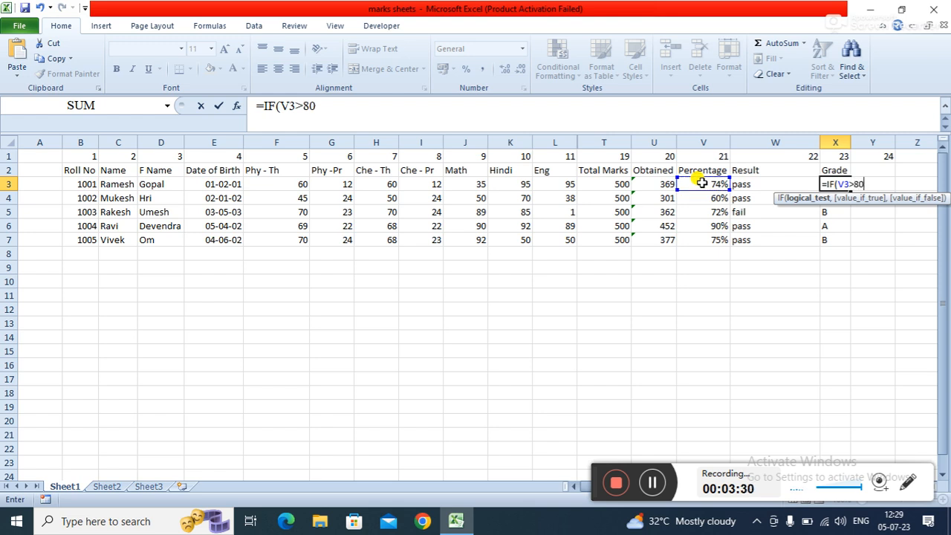
type("%,")
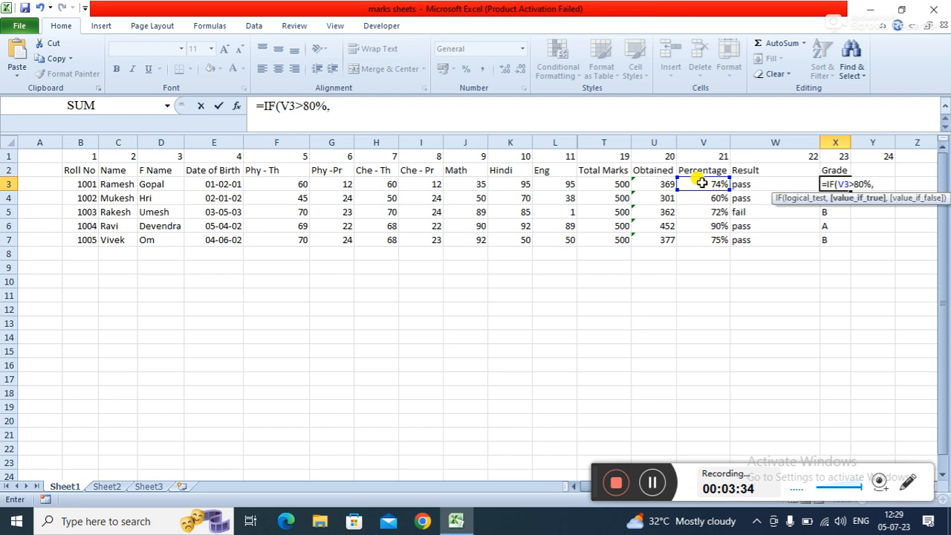
type("\"A\",")
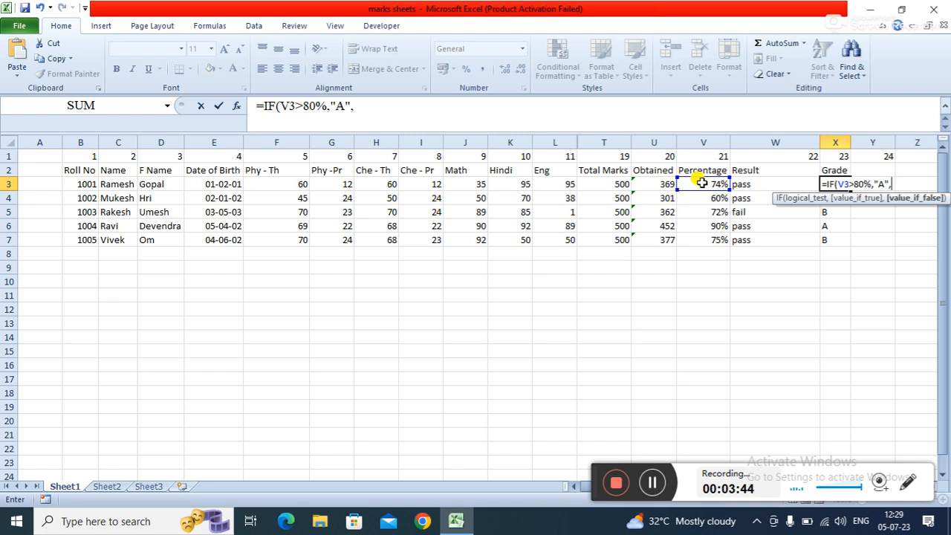
- Return "A" as the true result and begin a second IF as the false result
type("IF")
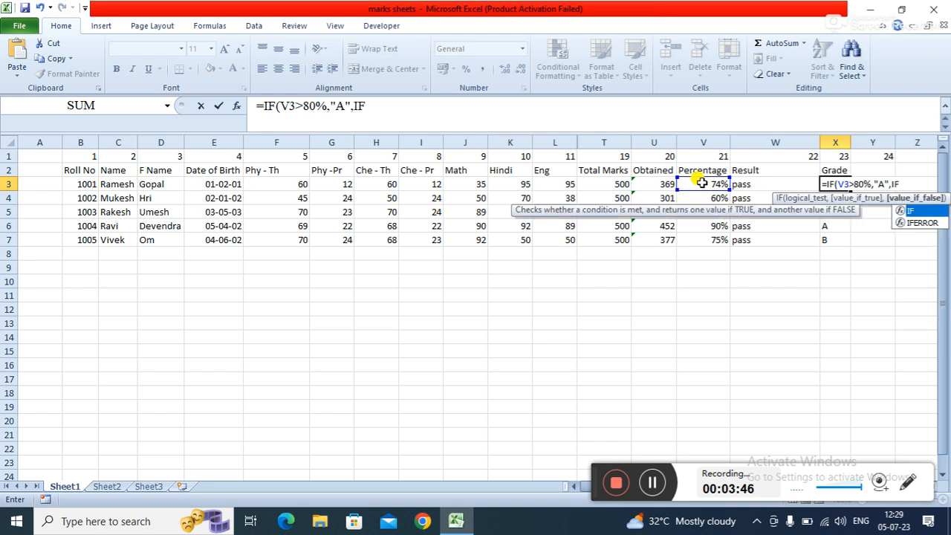
type("9")
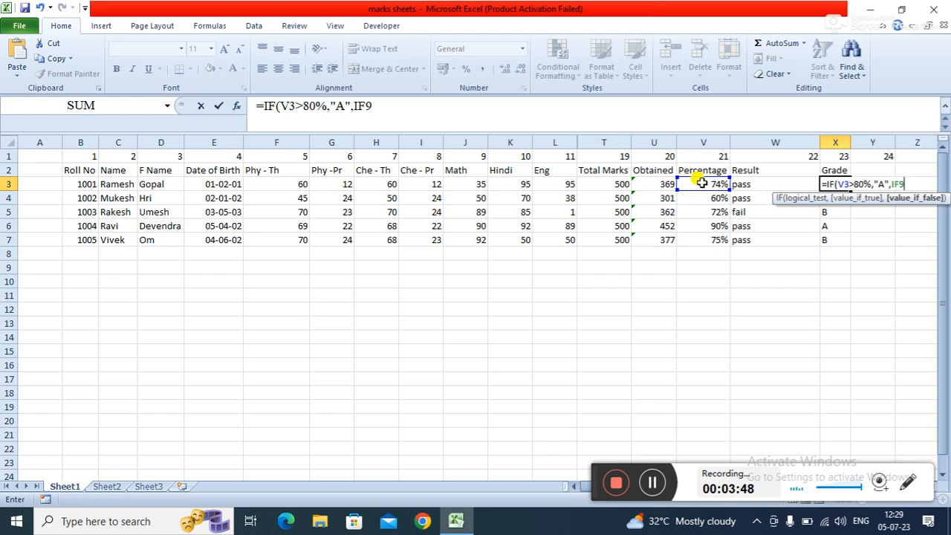
key("BackSpace")
type("(")
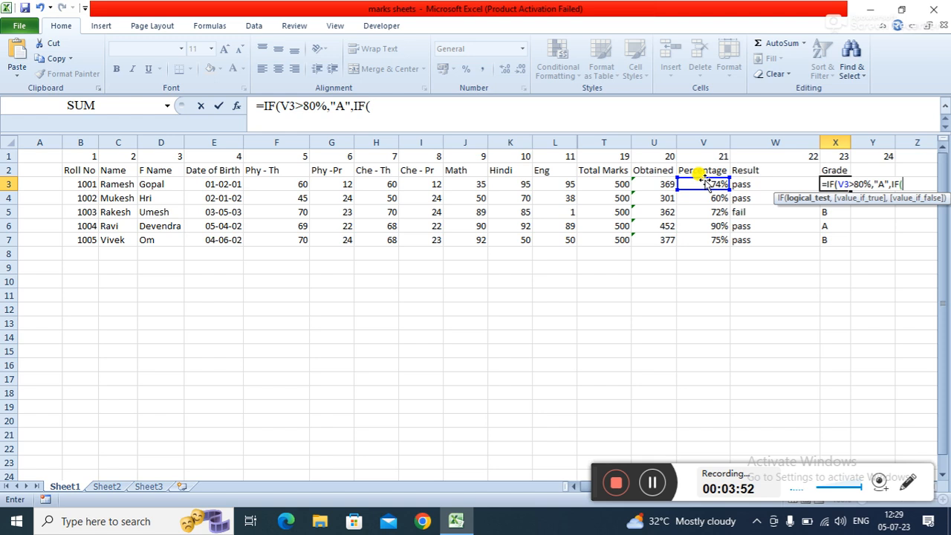
- Add the condition V3>60% to the inner IF
left_click(704, 183)
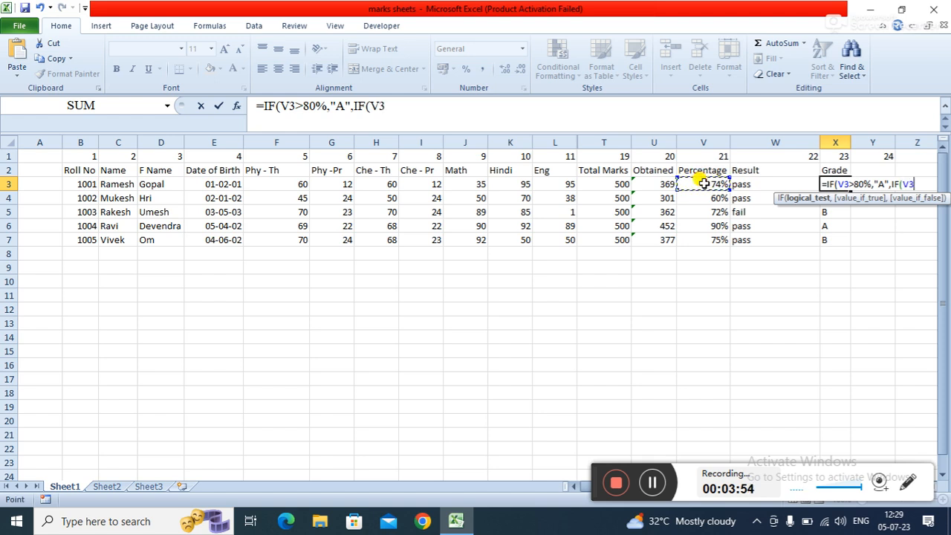
type(">60")
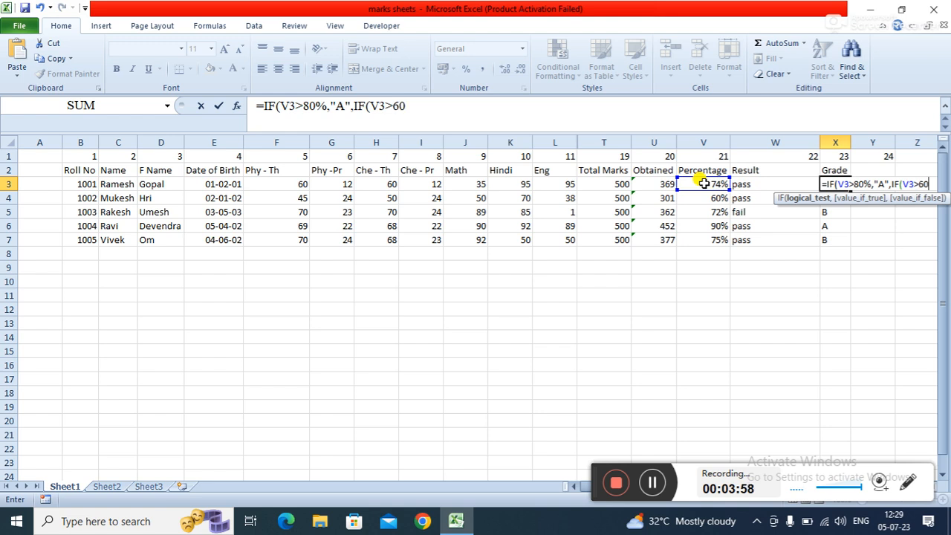
type("%,")
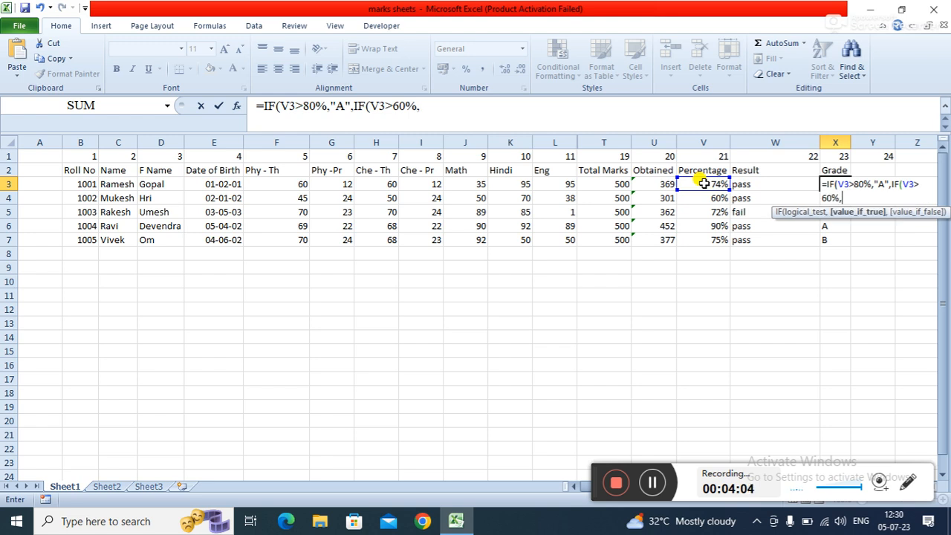
type("b")
- Return "B" if true and "C" otherwise, closing both IF functions
key("BackSpace")
type("\"B\"")
type(",\"C")
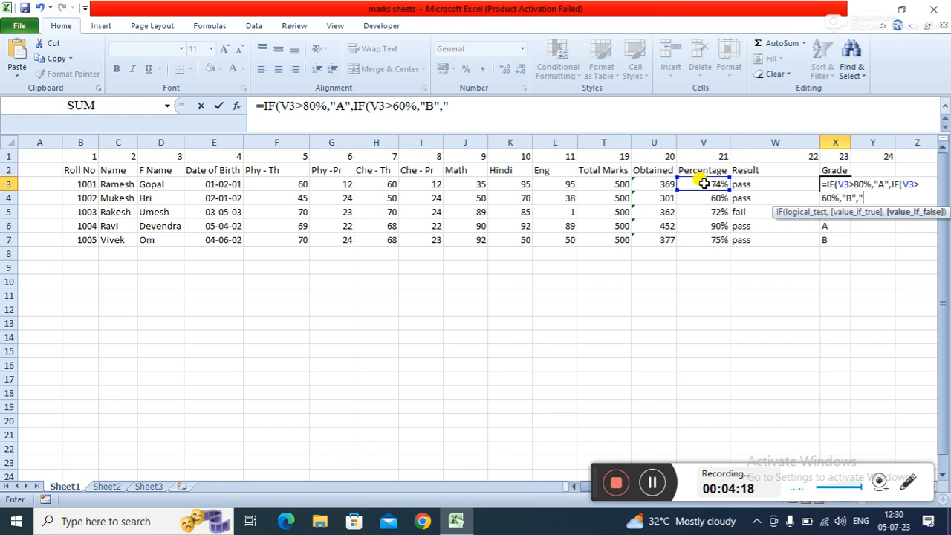
type("\"))")
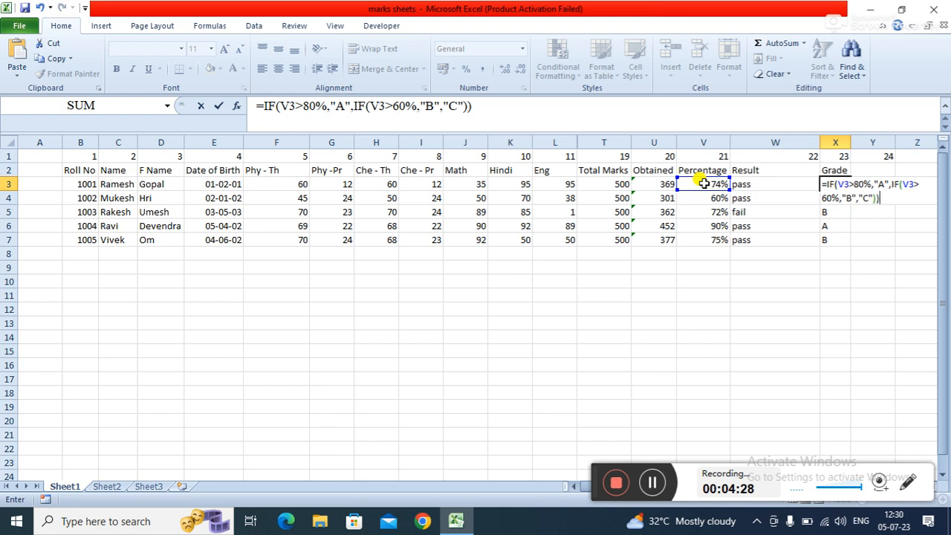
- Enter the grade formula and fill it down through X7
key("Return")
key("Up")
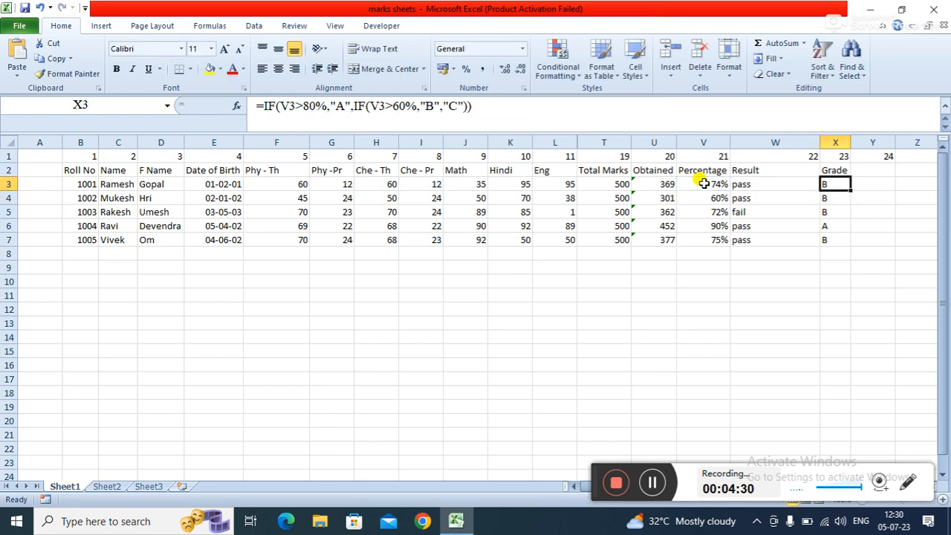
double_click(848, 189)
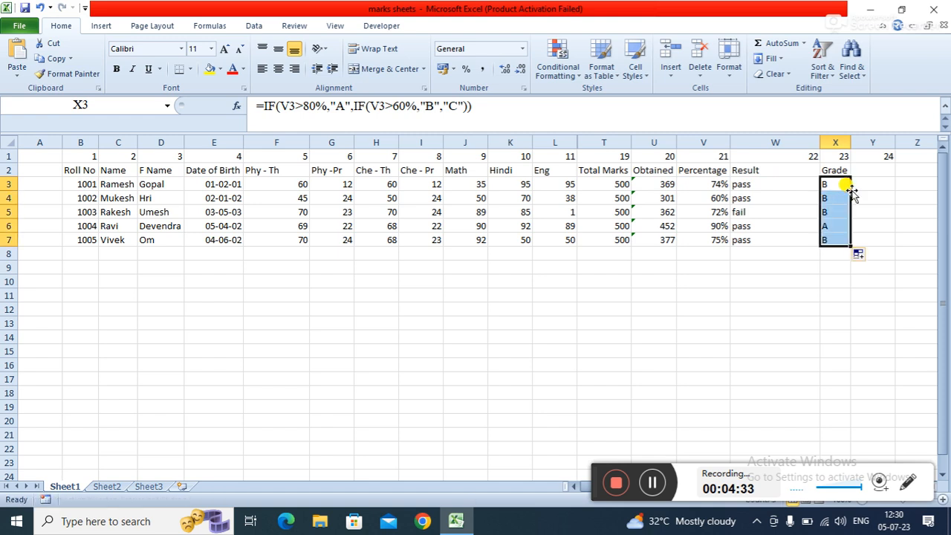
left_click(816, 295)
left_click(831, 184)
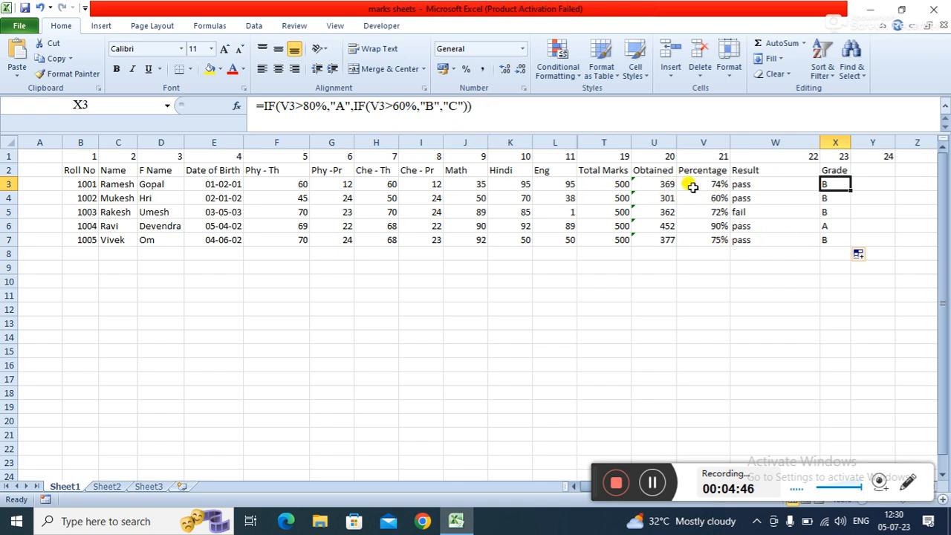
left_click(755, 265)
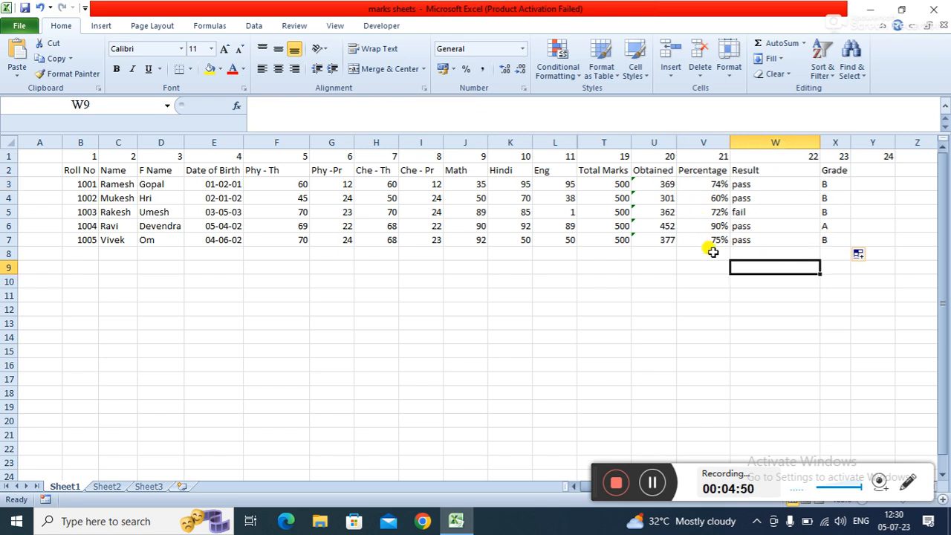
left_click(838, 292)
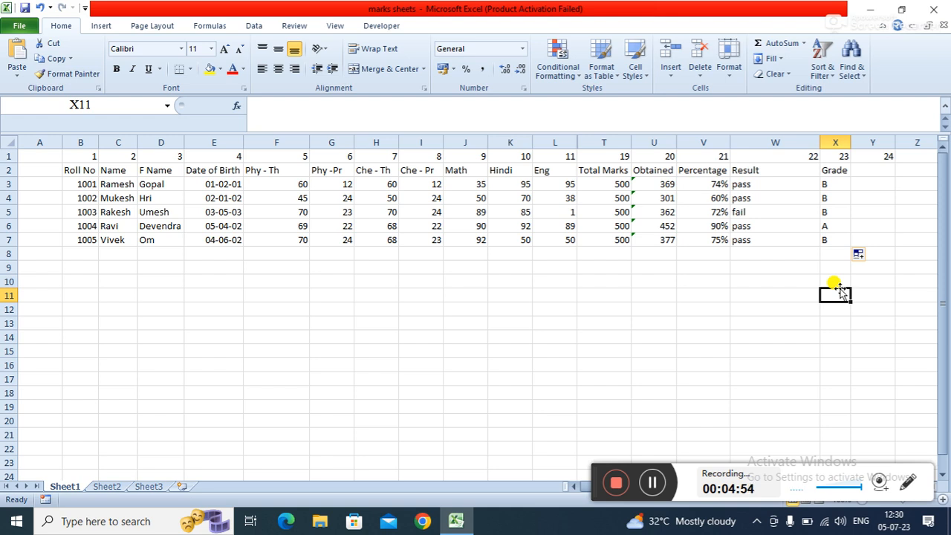
left_click(677, 307)
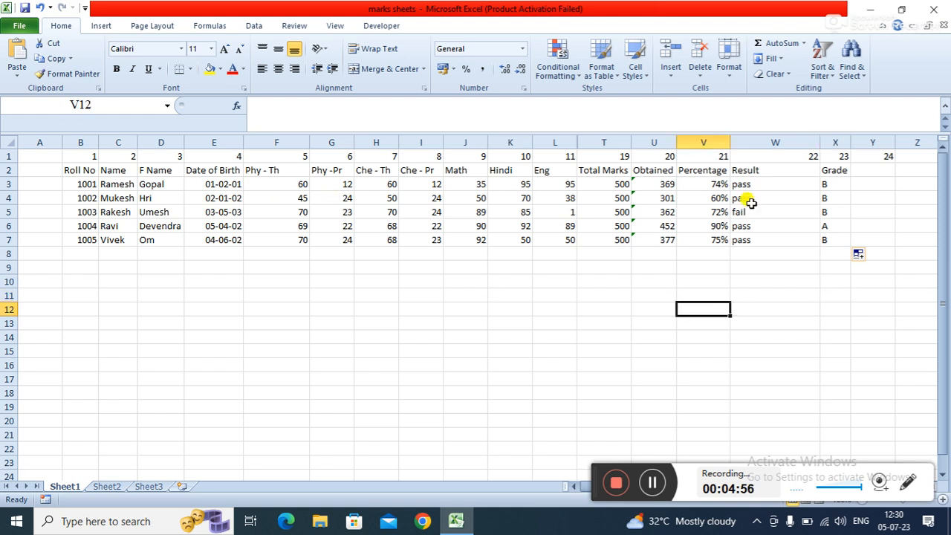
left_click(842, 185)
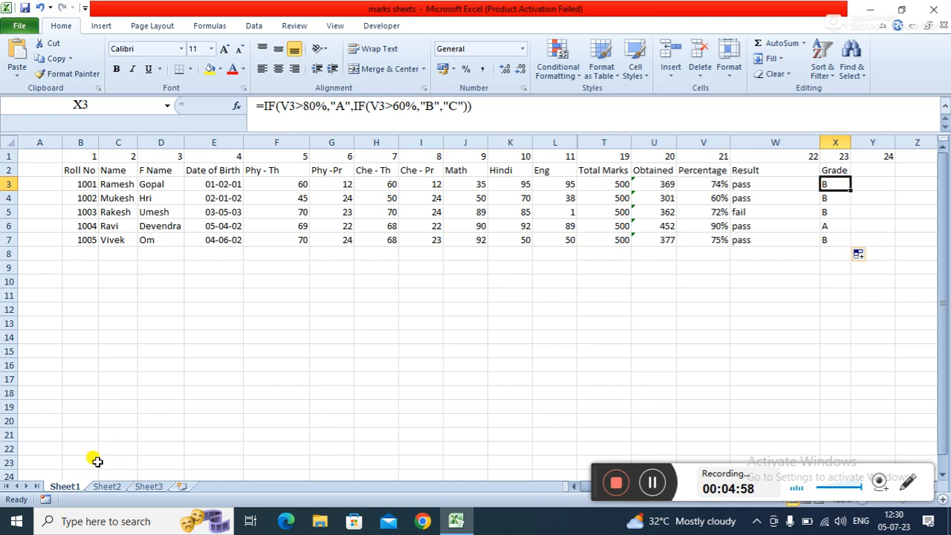
- Switch to Sheet2 and view the individual marksheet layout
left_click(107, 486)
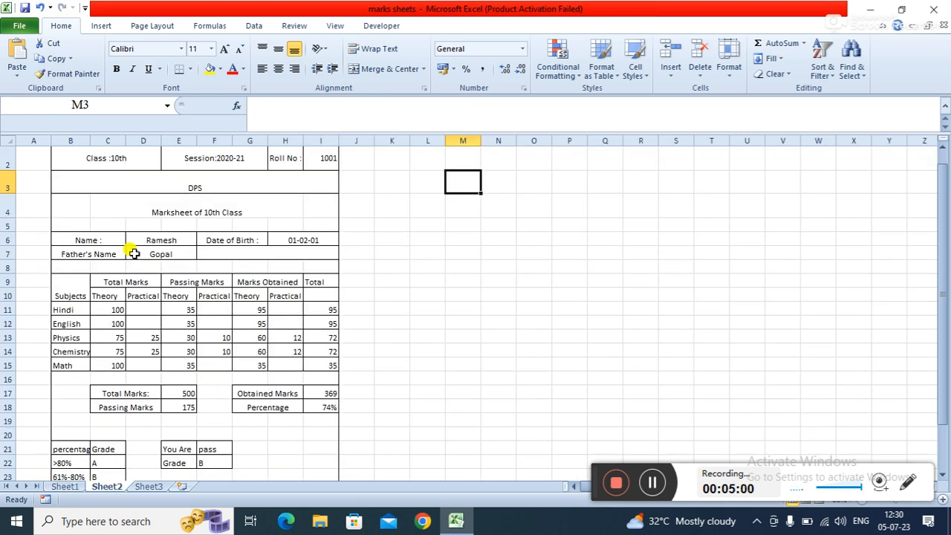
left_click(393, 306)
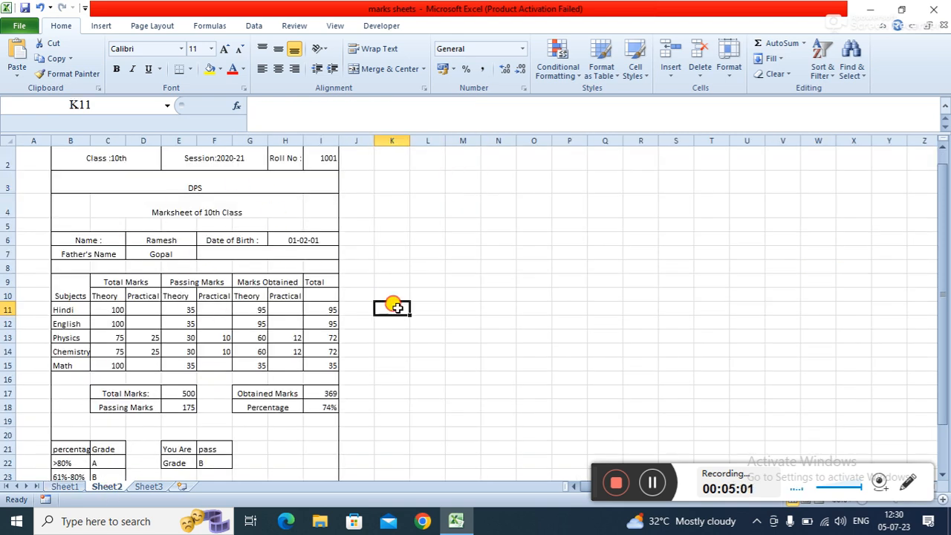
left_click(941, 150)
left_click(435, 265)
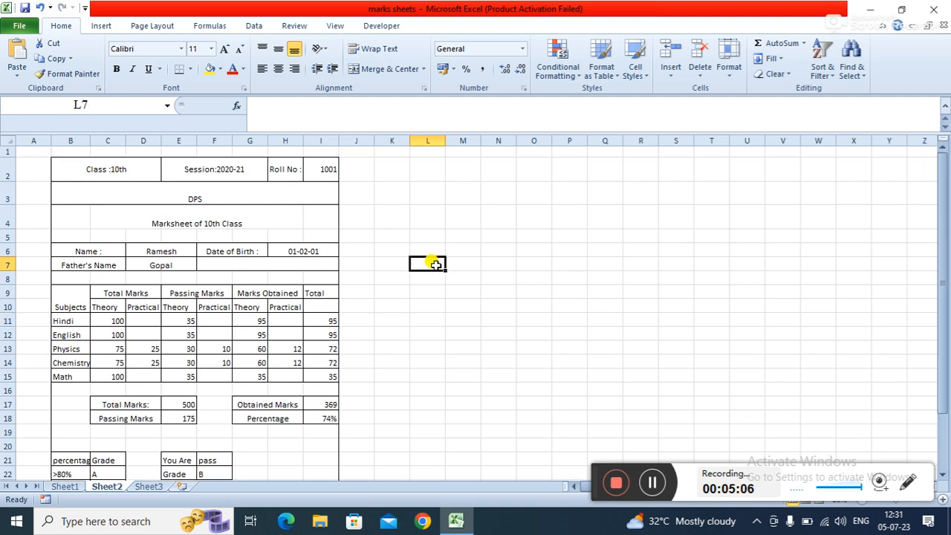
left_click(133, 294)
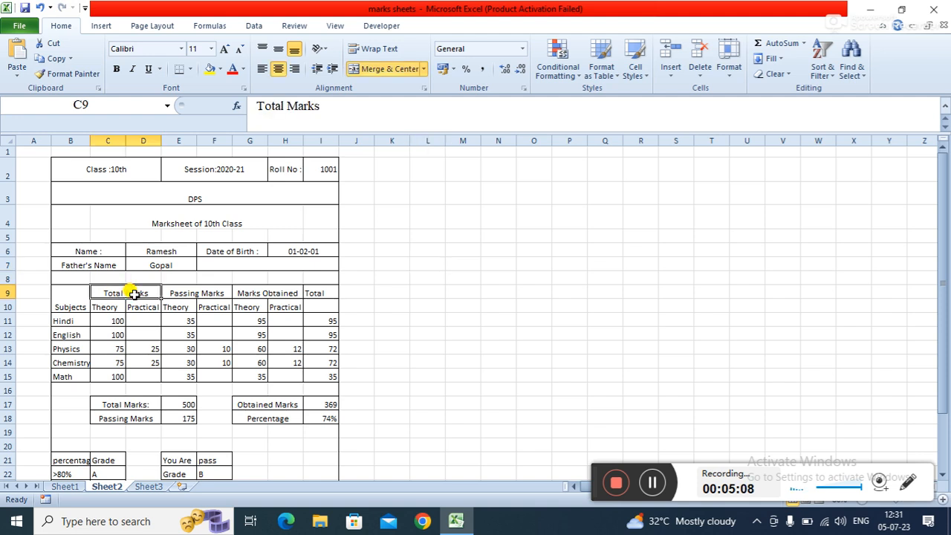
- Merge cells N3 to P3 into one cell and give it all borders
left_click(111, 175)
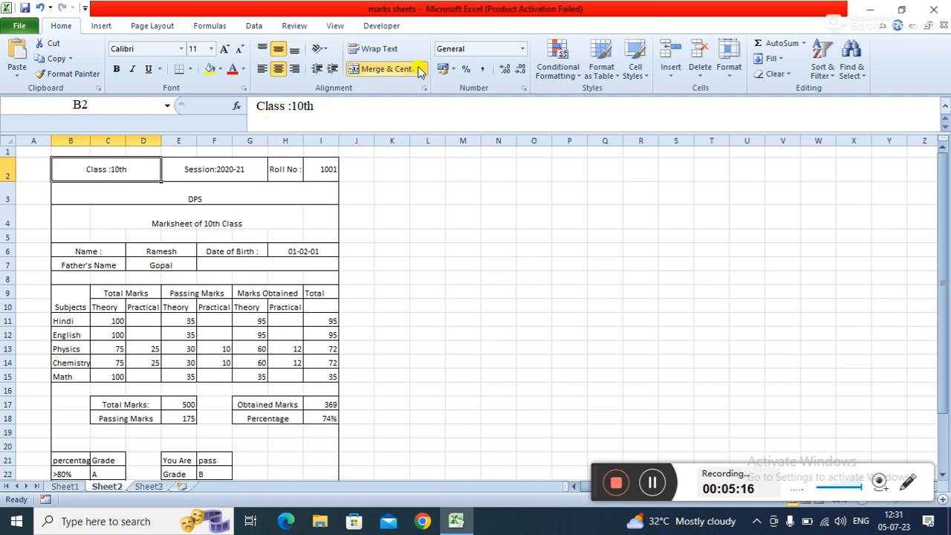
left_click_drag(488, 196, 583, 195)
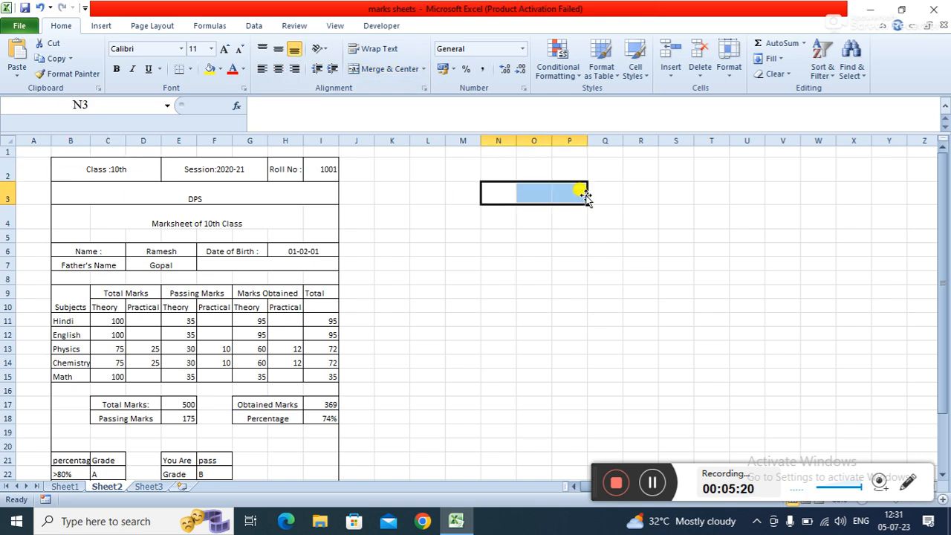
left_click(399, 68)
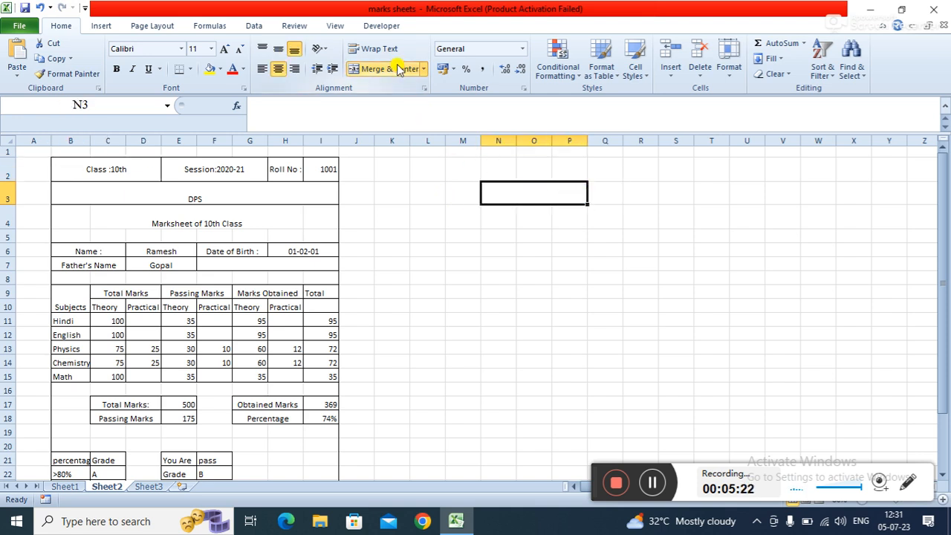
left_click(189, 69)
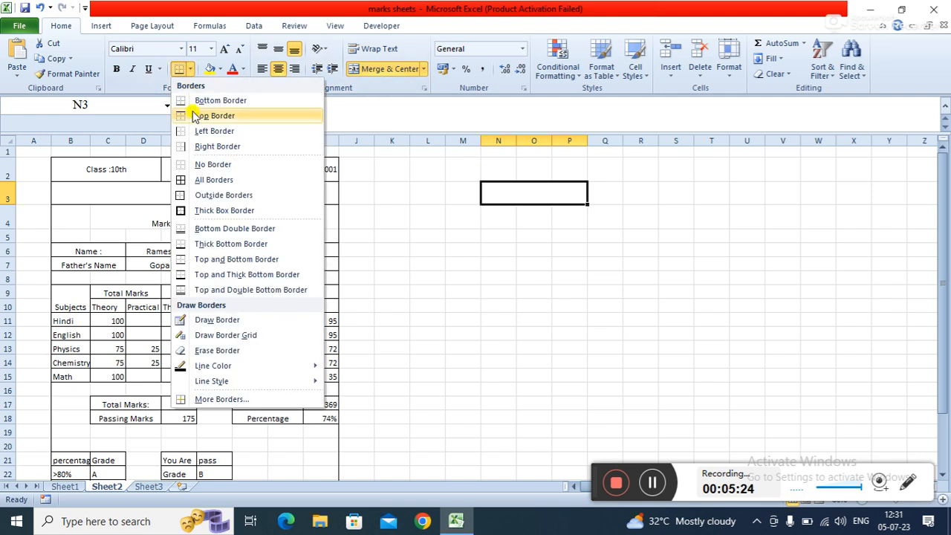
left_click(210, 180)
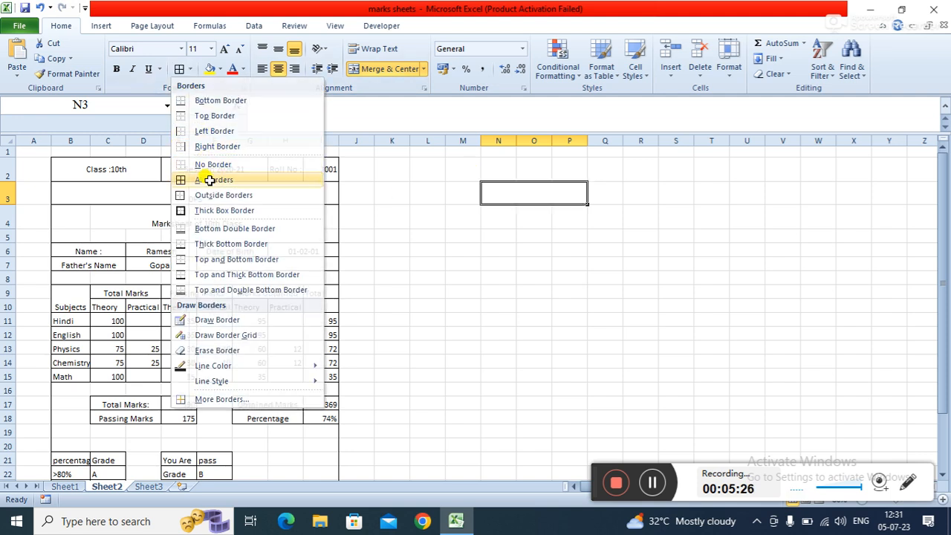
left_click(520, 276)
left_click(536, 184)
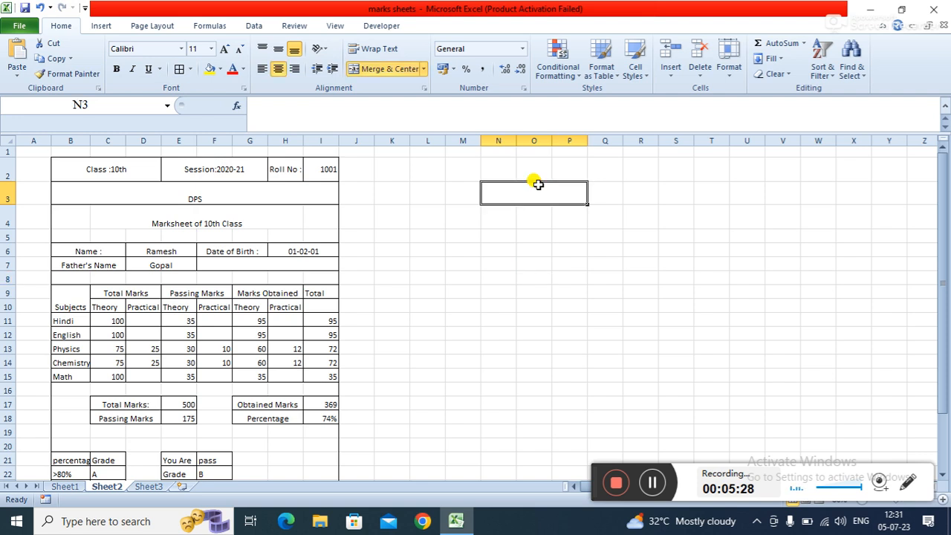
- Inspect the marksheet cells one by one, including the header, name and marks cells
left_click(108, 165)
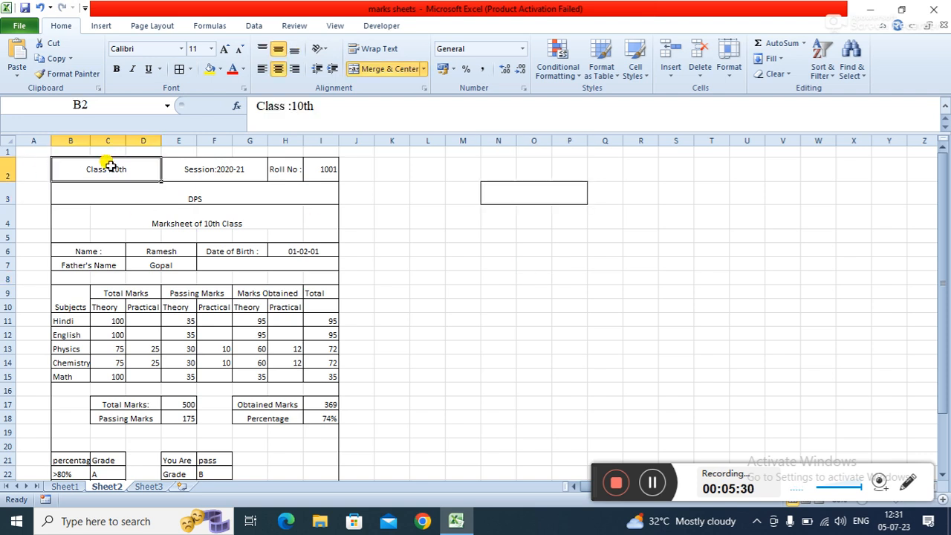
left_click(208, 167)
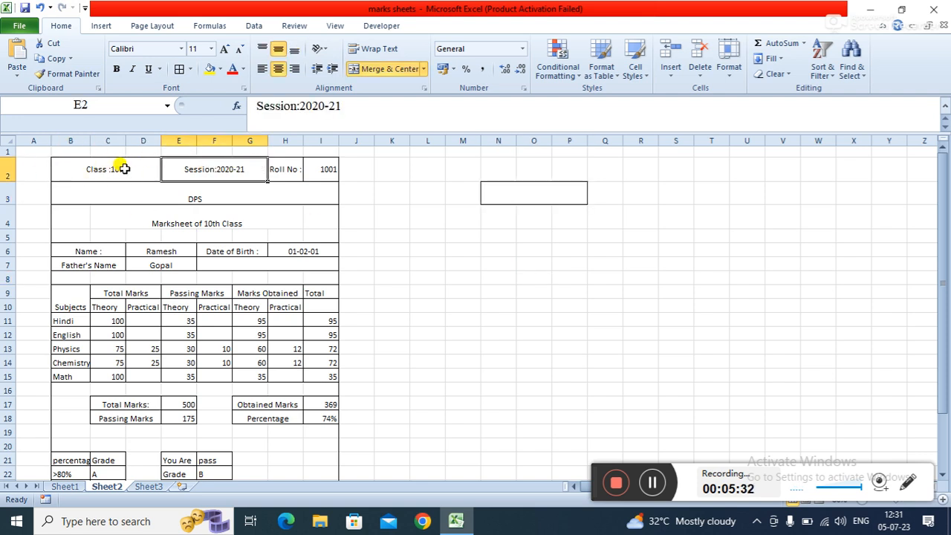
left_click(287, 174)
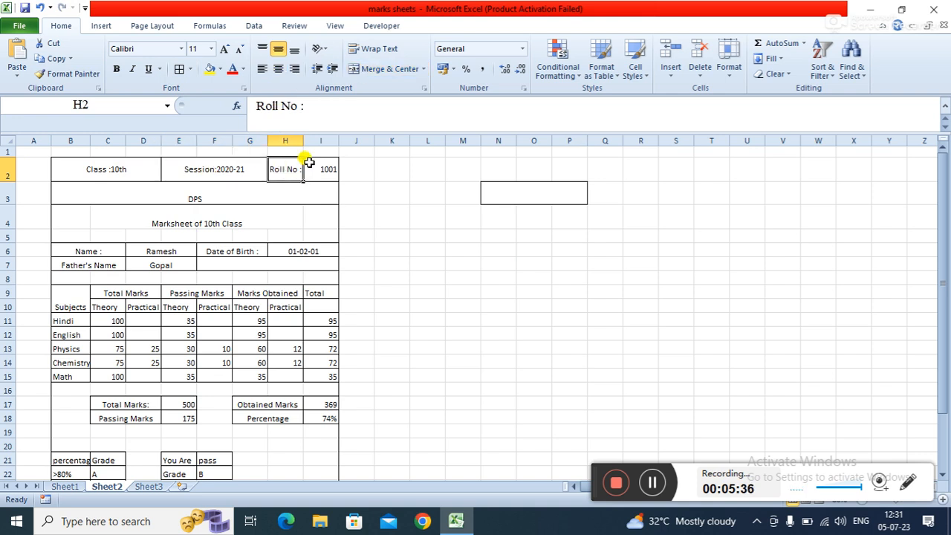
left_click(328, 167)
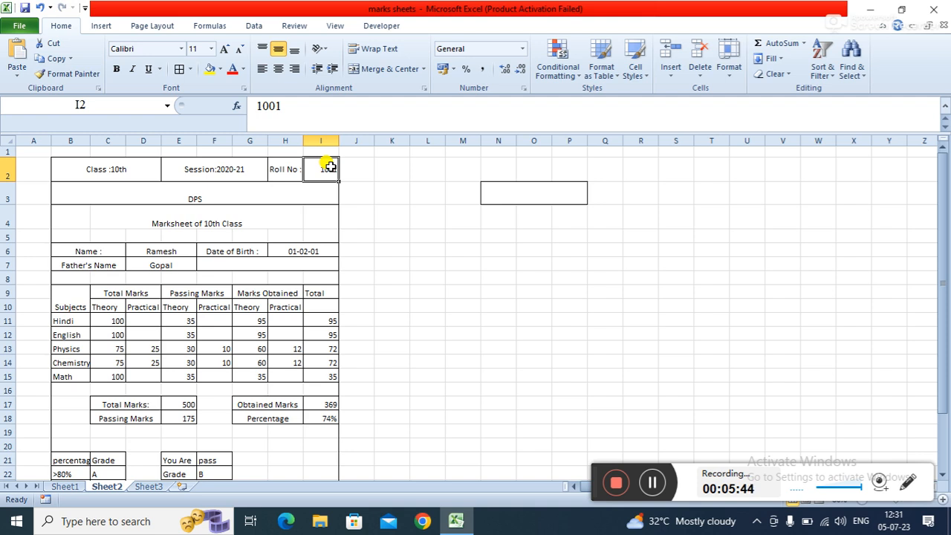
left_click(275, 187)
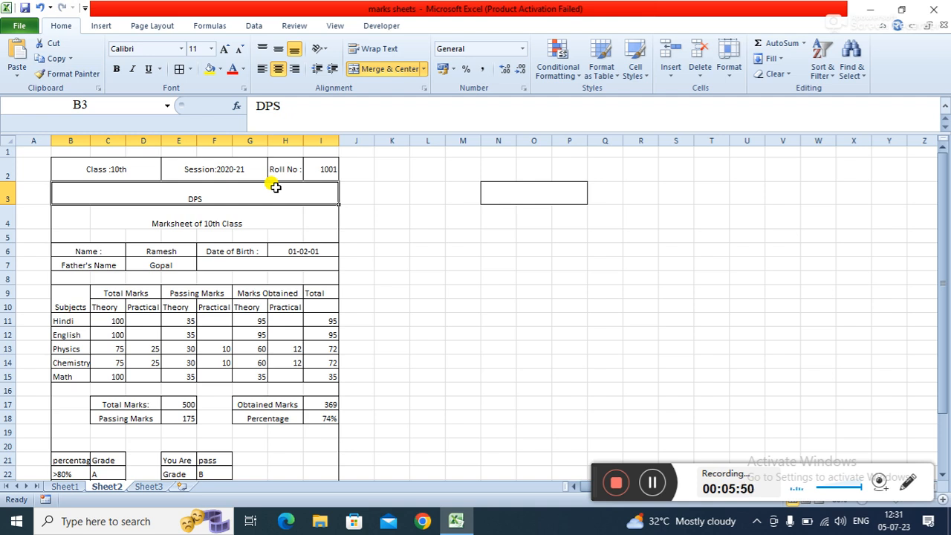
left_click(241, 215)
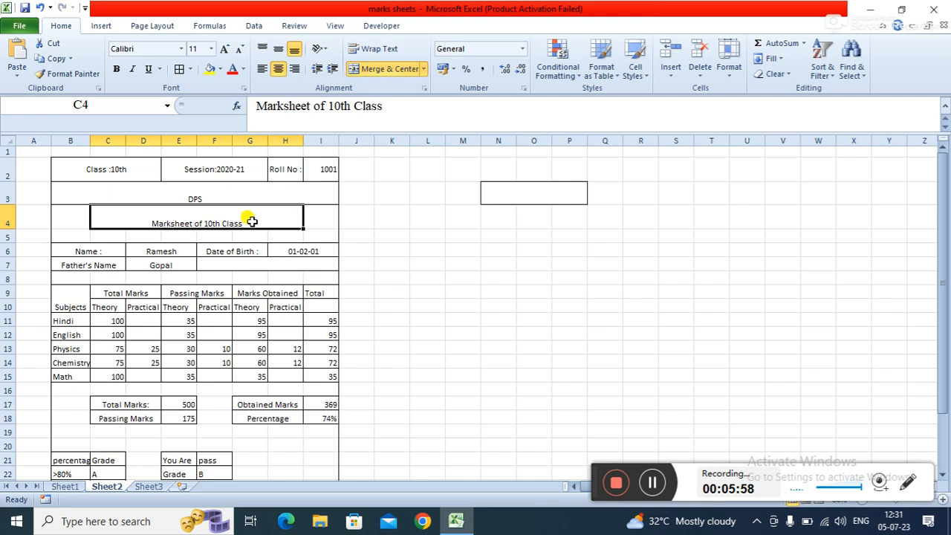
left_click(80, 245)
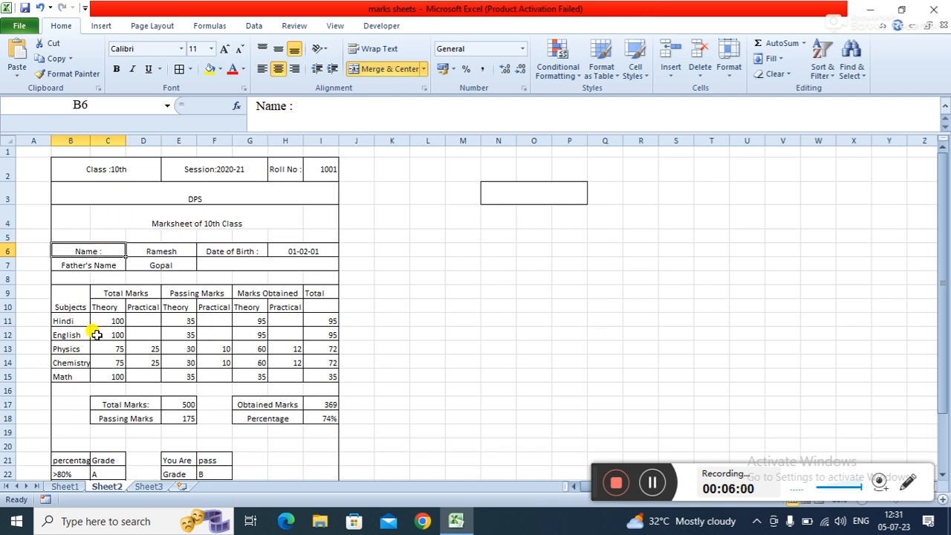
left_click(177, 347)
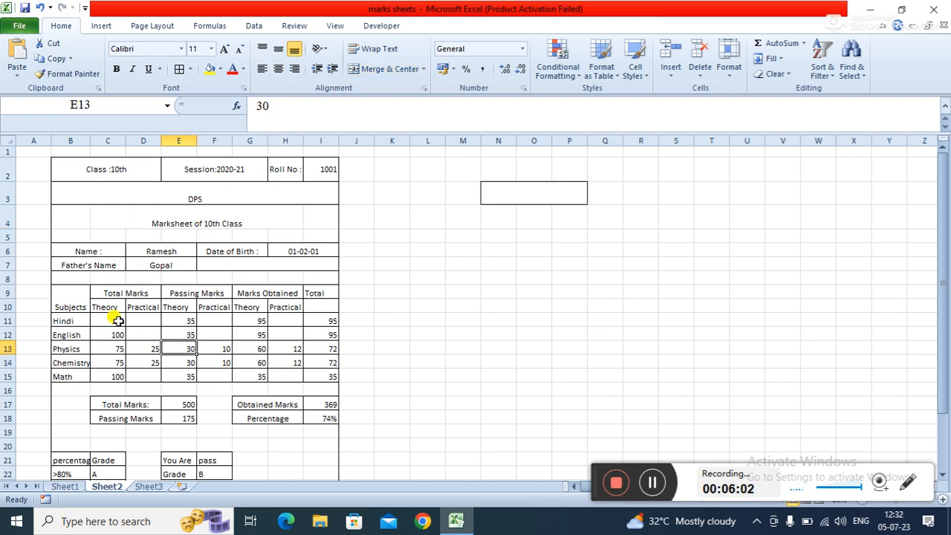
left_click(147, 346)
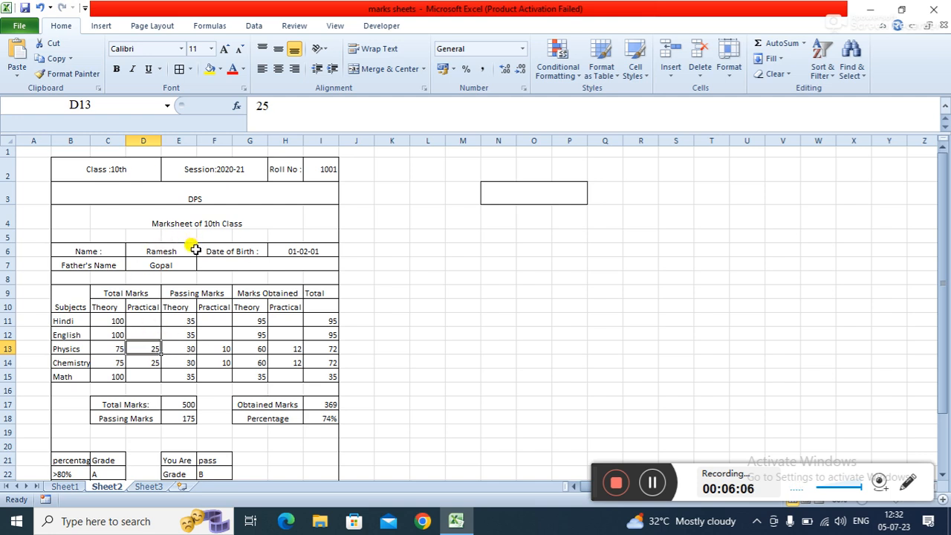
left_click(401, 305)
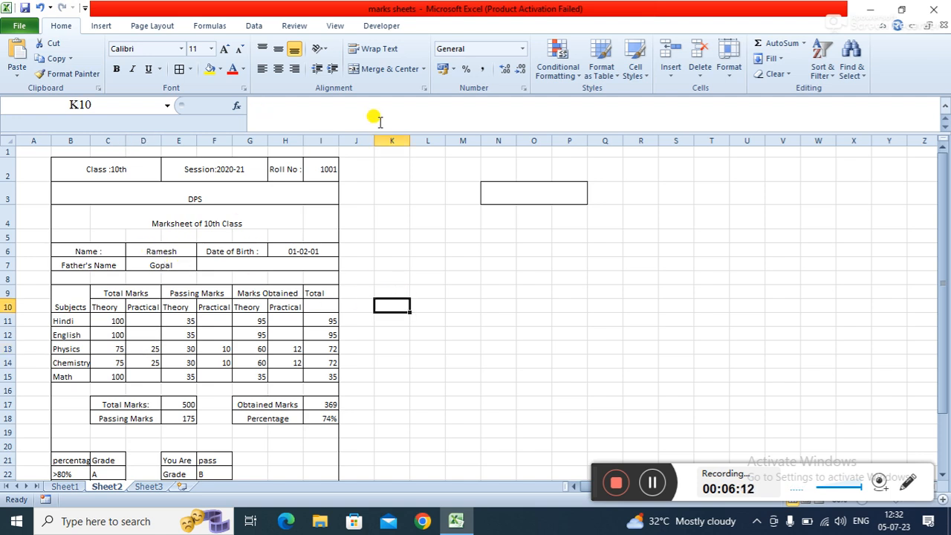
- Set the roll number to 1002
left_click(326, 166)
type("1002")
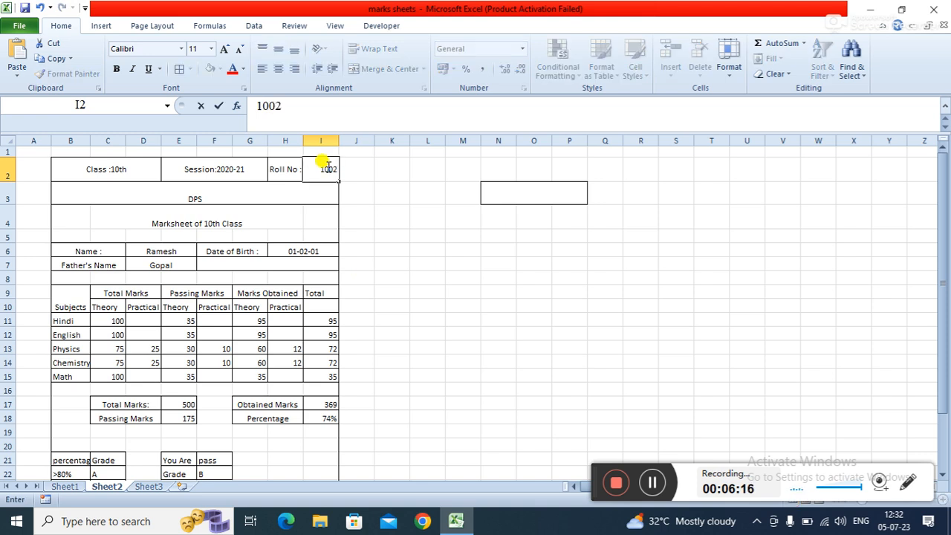
key("Return")
- Re-enter the student name formula as =VLOOKUP(I2,Student,2,0) in the Name cell
left_click(177, 252)
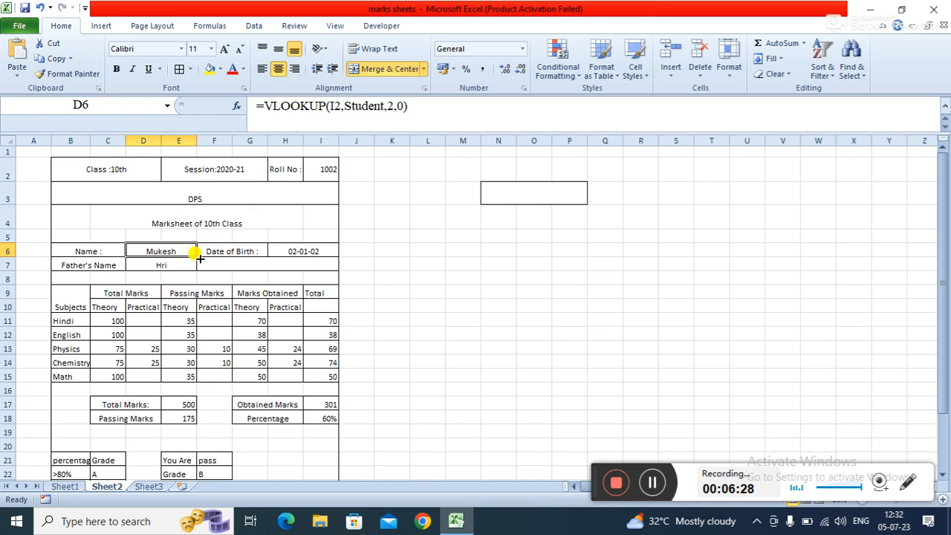
key("BackSpace")
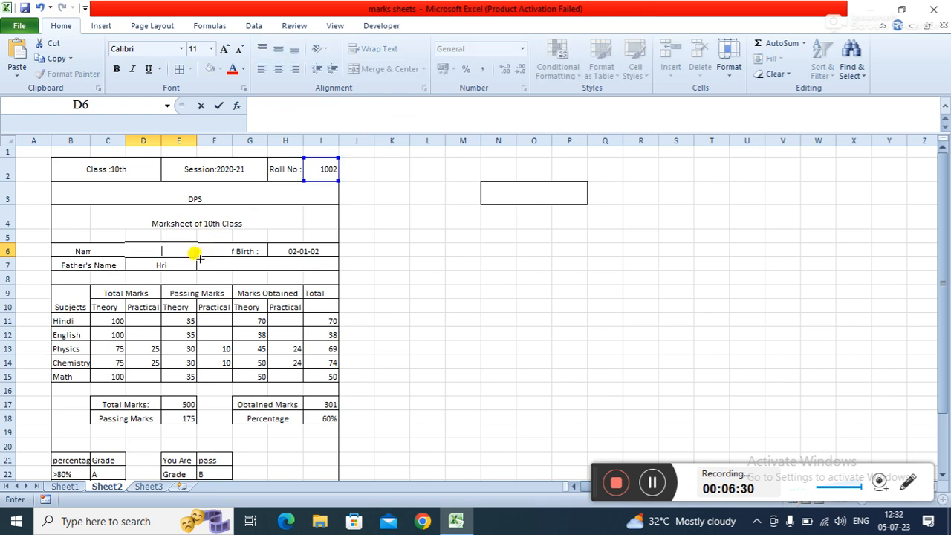
key("Return")
key("Up")
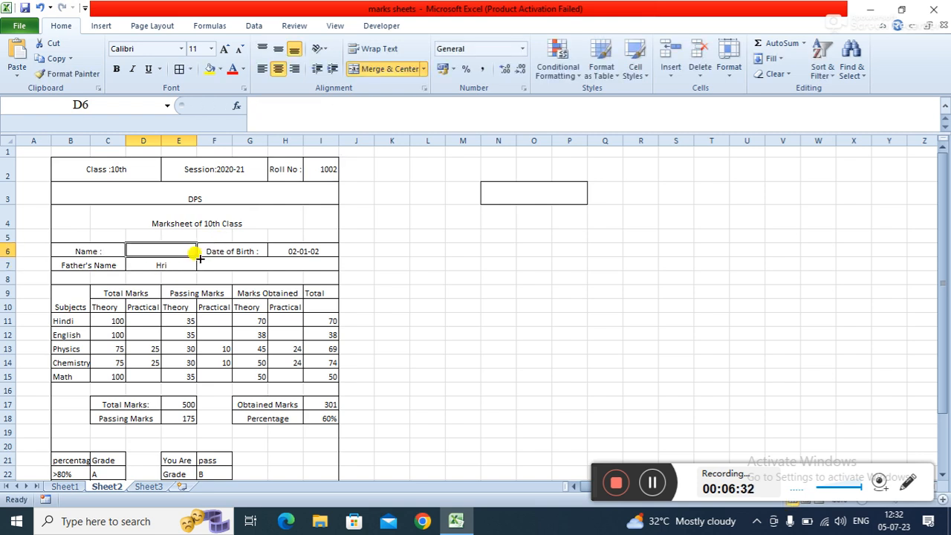
type("=VL")
key("Tab")
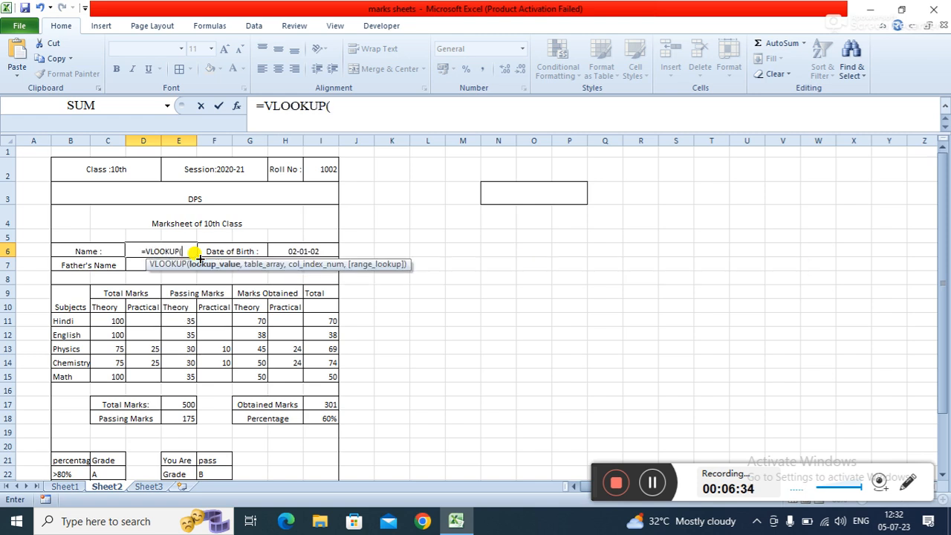
left_click(324, 169)
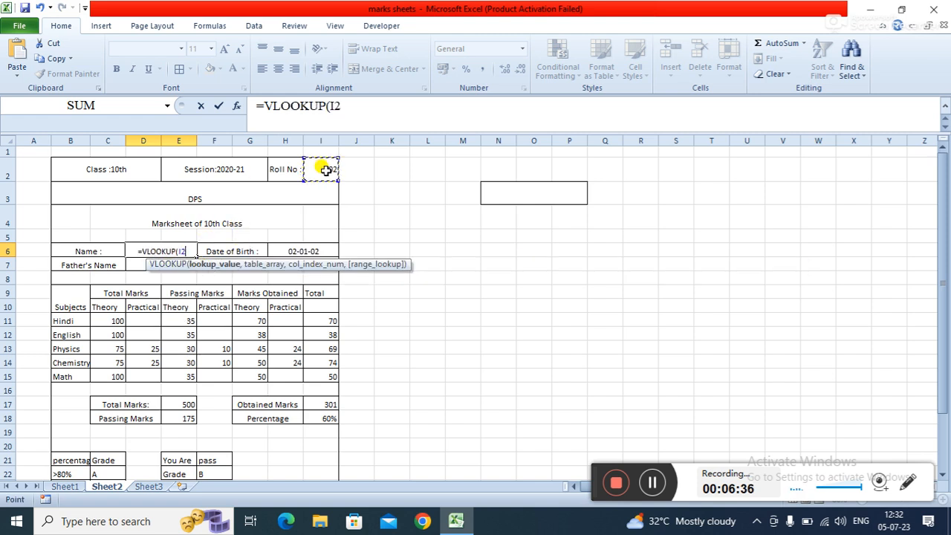
type(",")
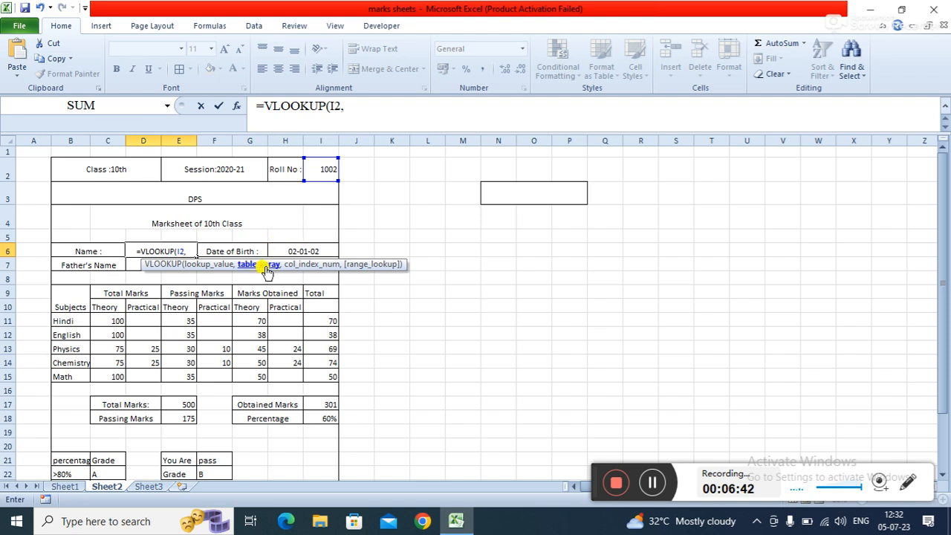
type("ST")
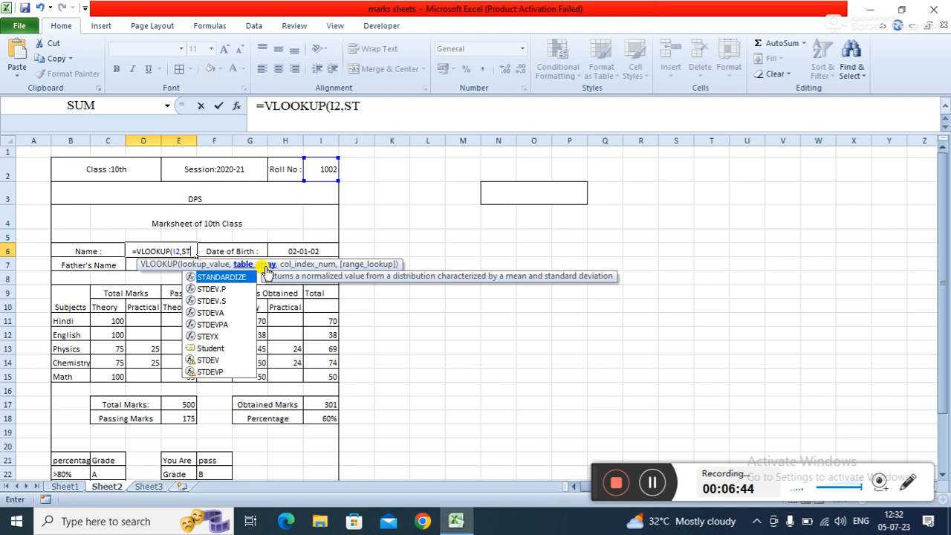
type("UD")
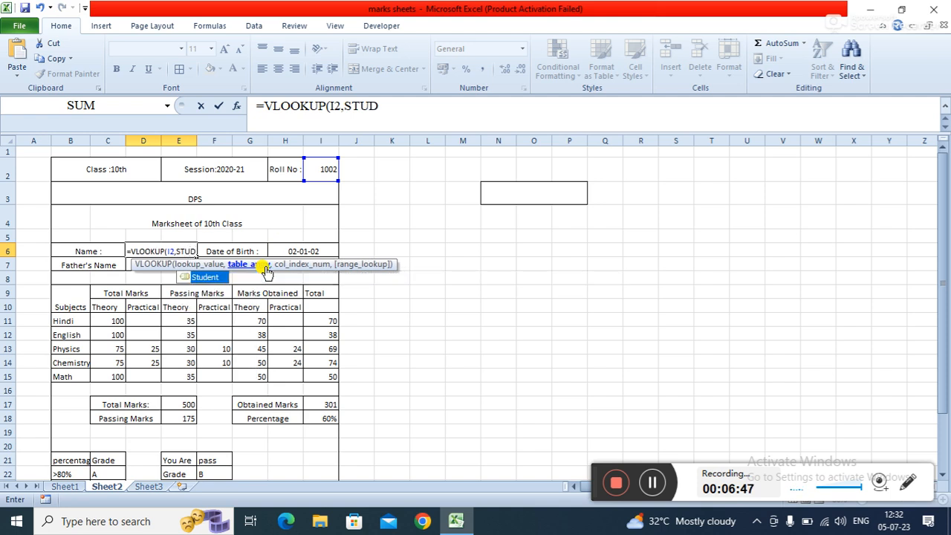
key("Tab")
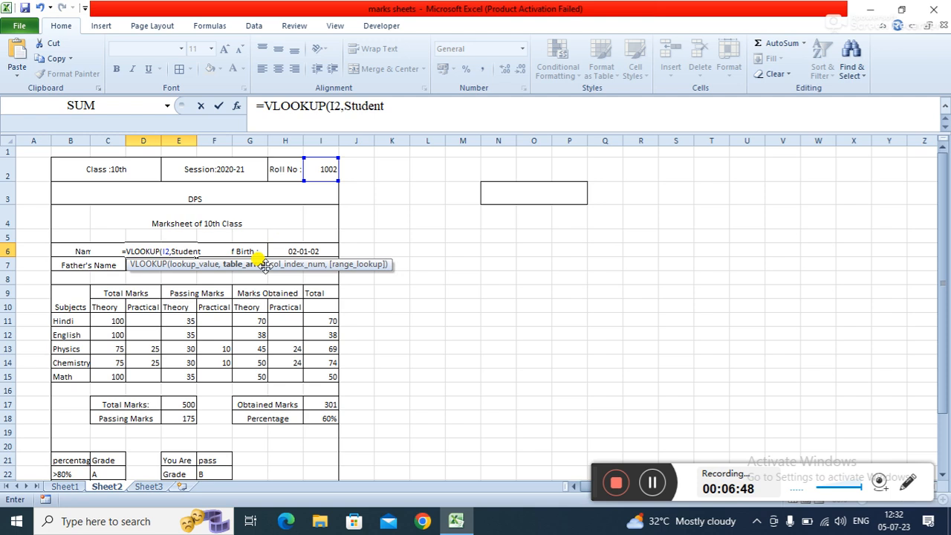
type(",")
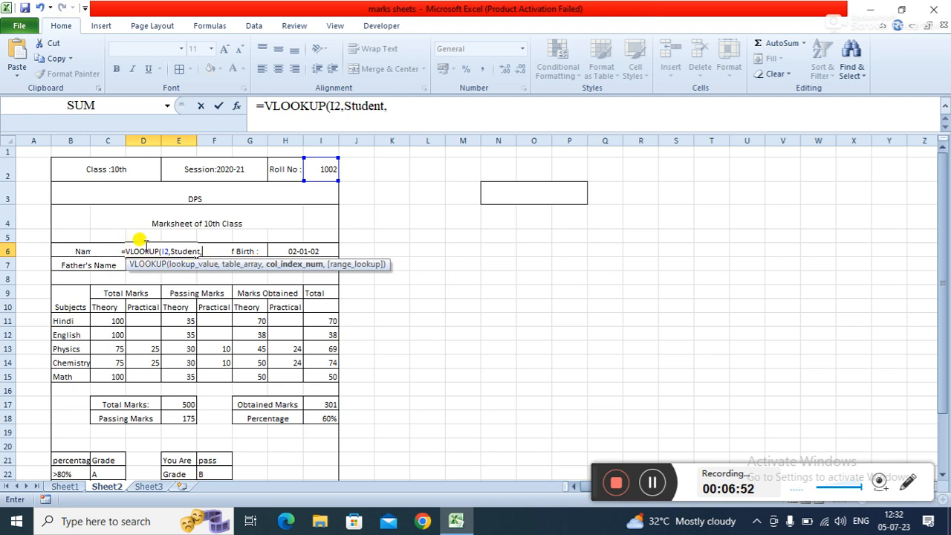
type("2")
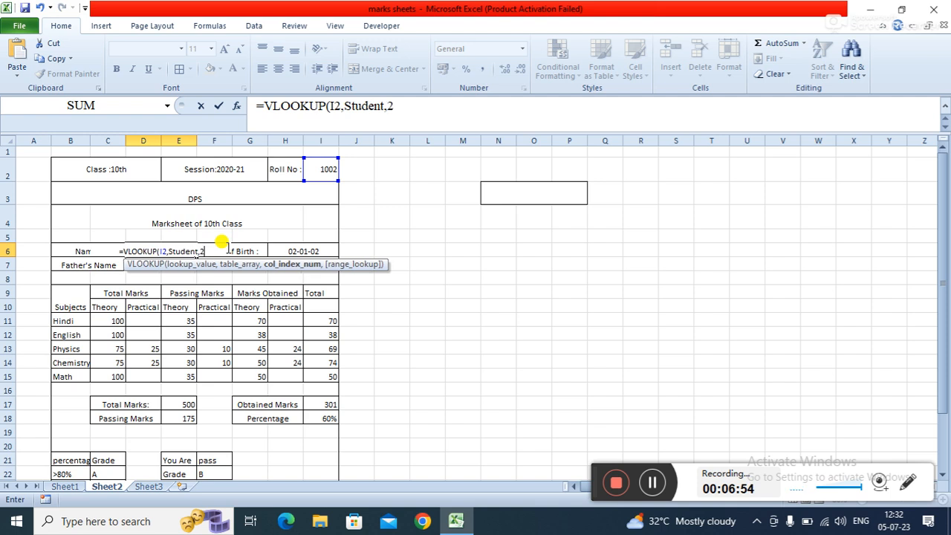
type(",")
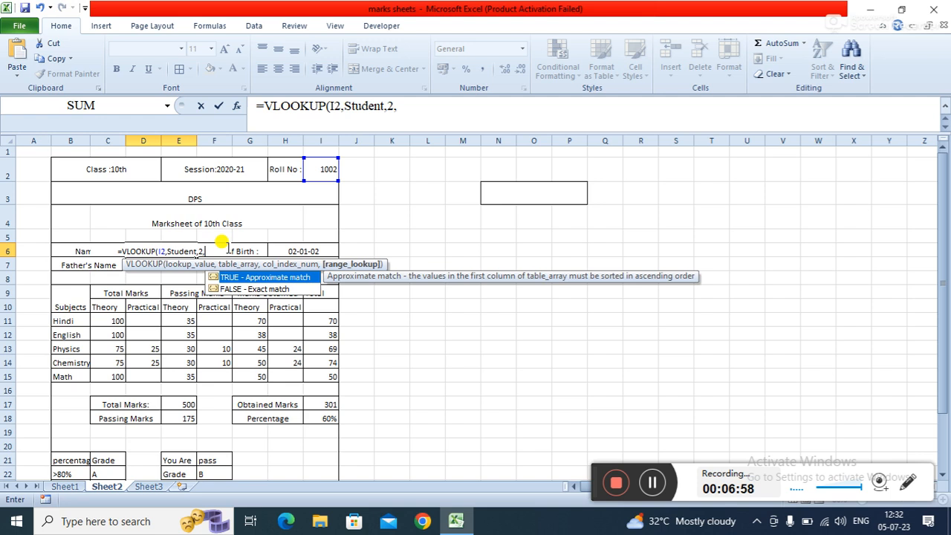
type("0)")
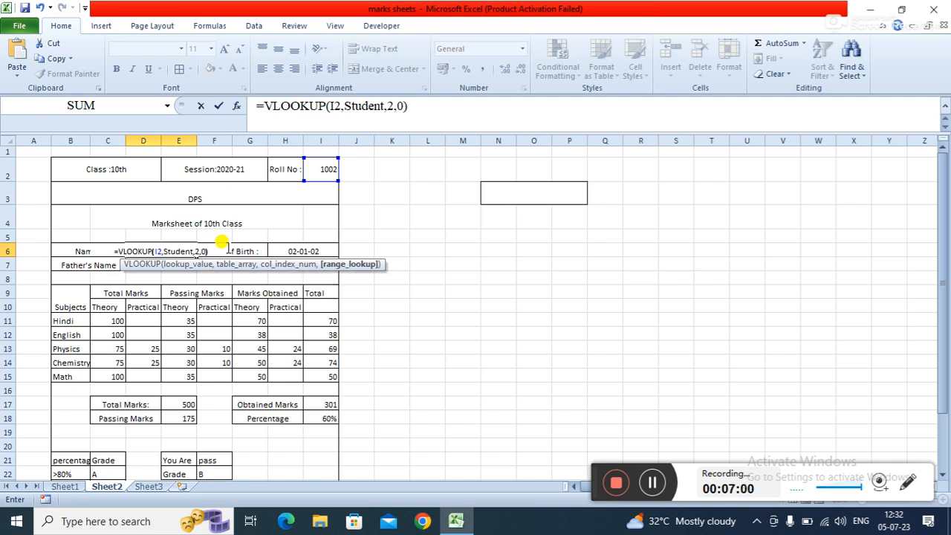
key("Return")
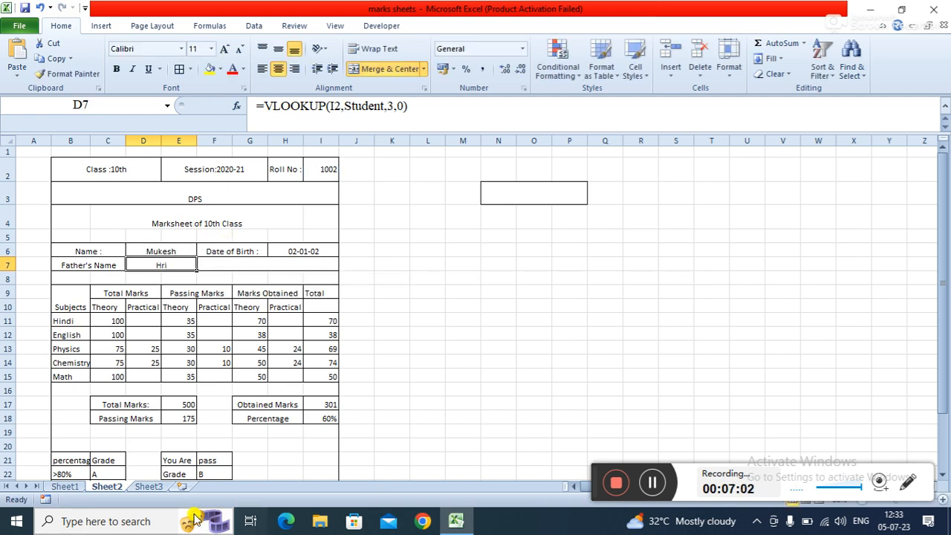
- Switch to Sheet1 and select the data table B2:X7 to check its range name Student
left_click(70, 486)
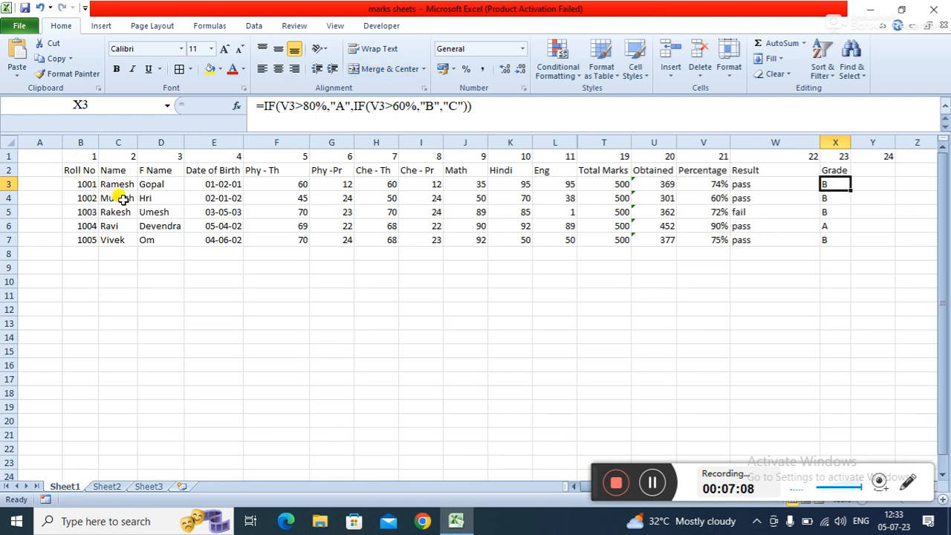
left_click(81, 167)
left_click_drag(87, 170, 827, 236)
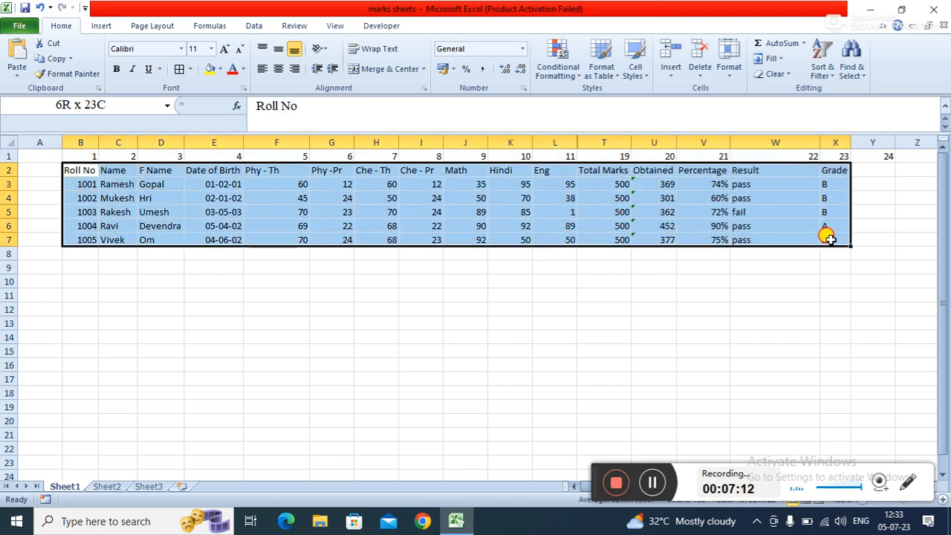
left_click(126, 106)
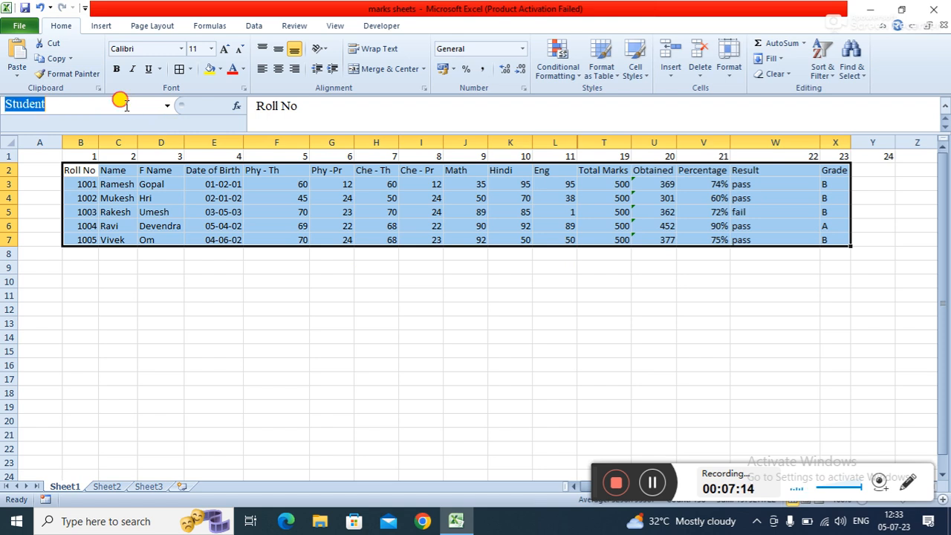
left_click(49, 104)
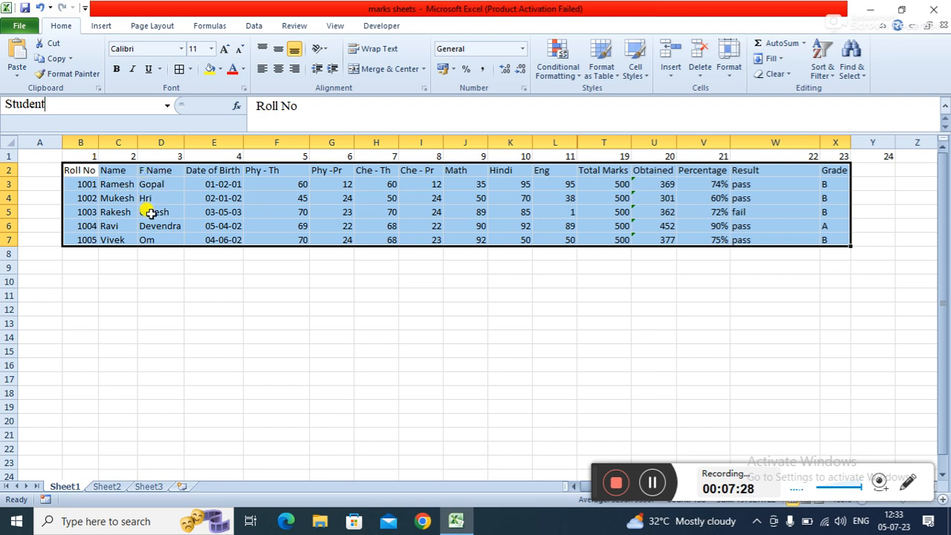
- Return to Sheet2 and inspect the Date of Birth lookup formula and neighbouring cells on the marksheet
left_click(223, 308)
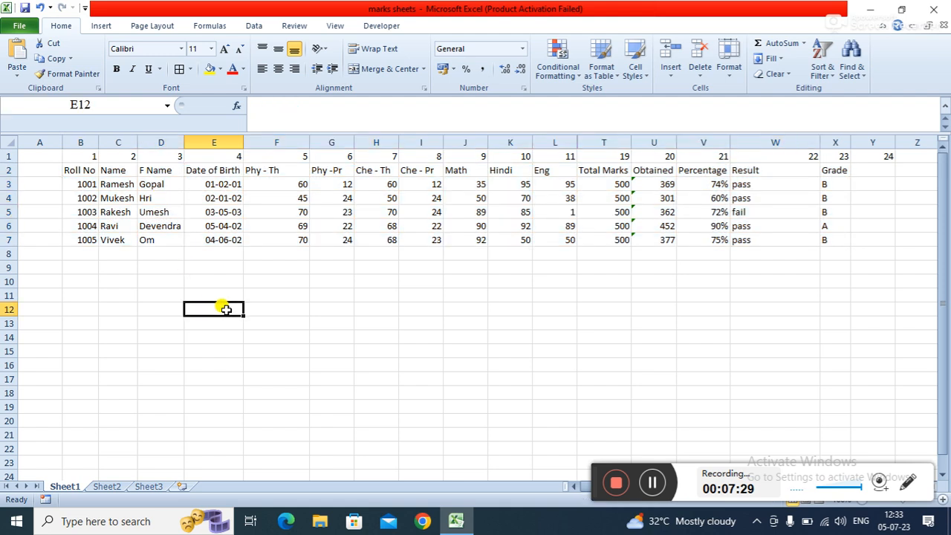
left_click(114, 487)
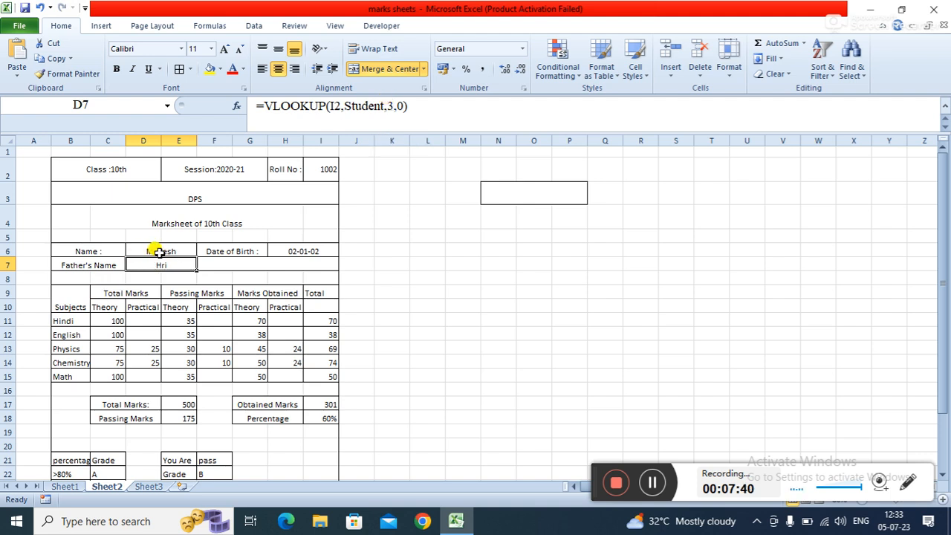
left_click(274, 252)
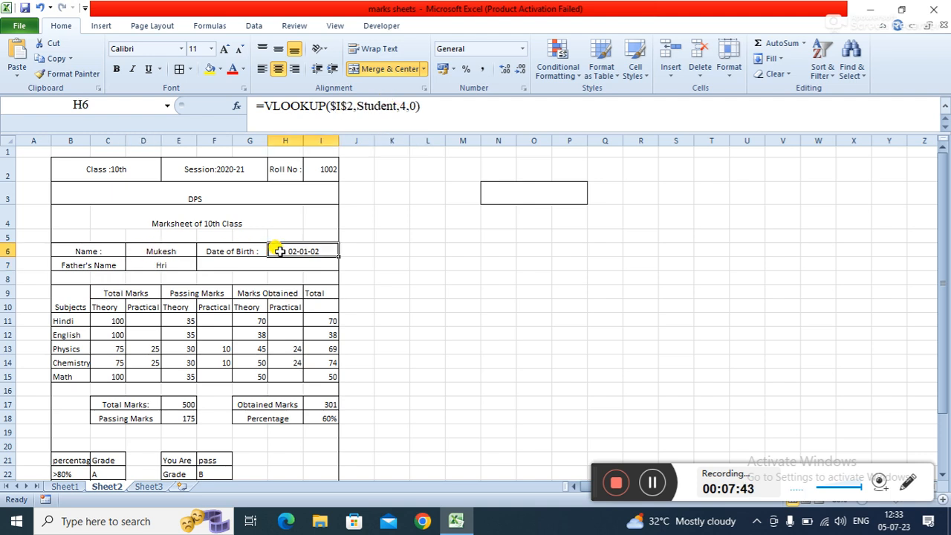
left_click(364, 250)
left_click(394, 251)
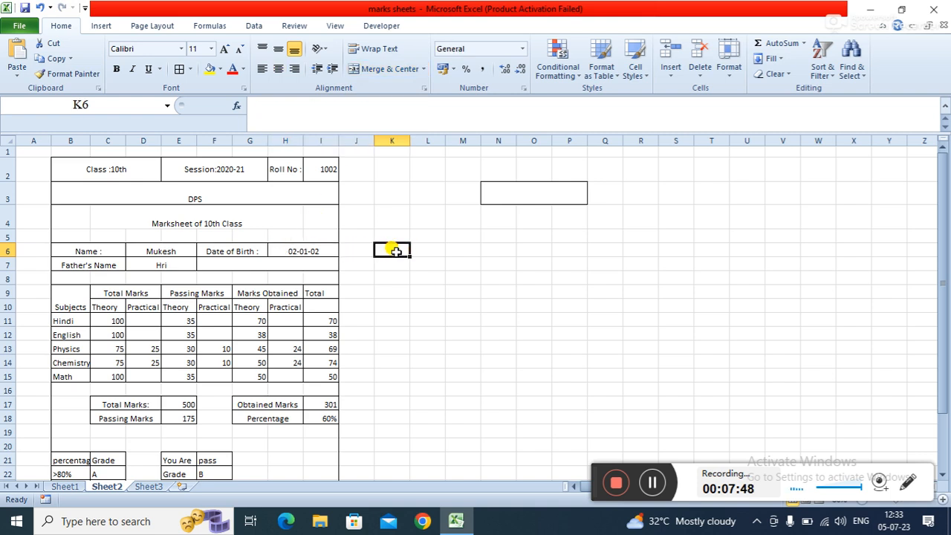
left_click(360, 322)
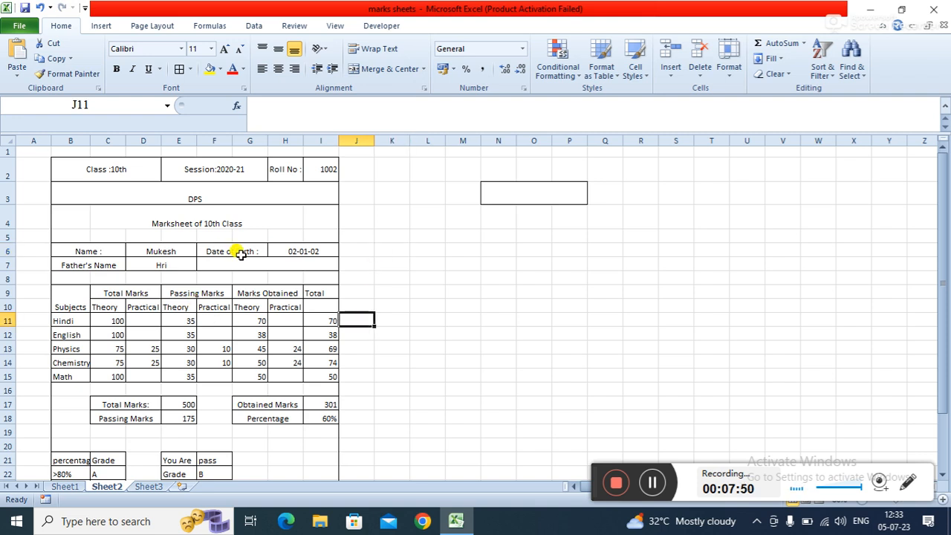
- Review the theory marks obtained formulas for each subject in the Marks Obtained column
left_click(318, 247)
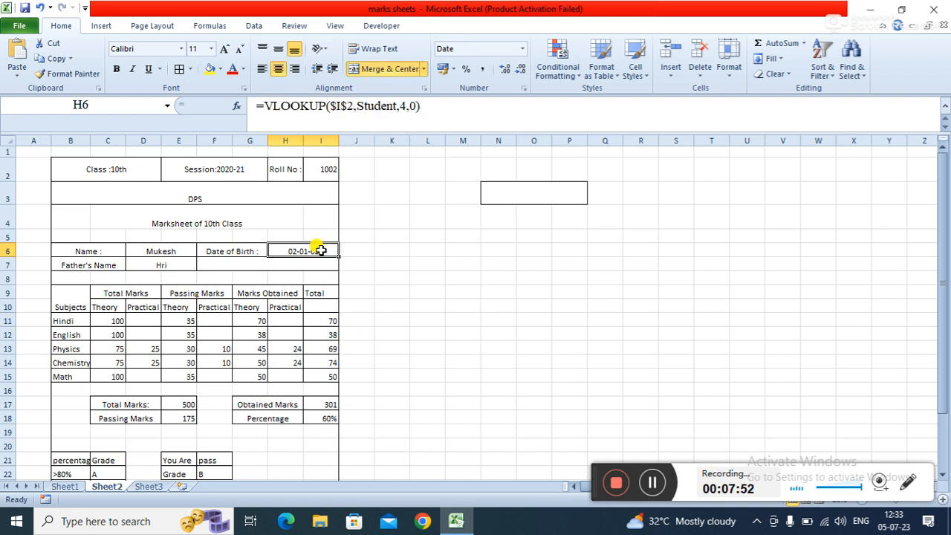
left_click(246, 331)
left_click(249, 311)
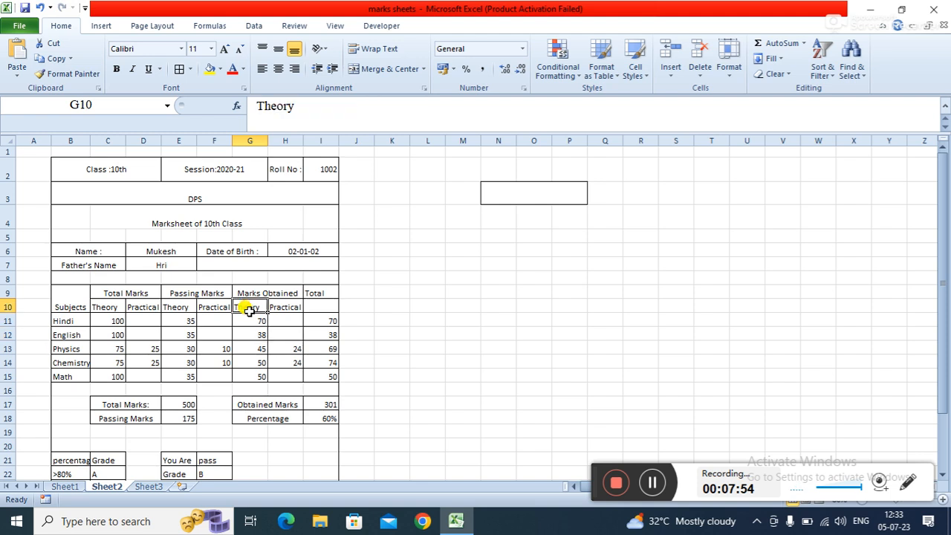
left_click(249, 318)
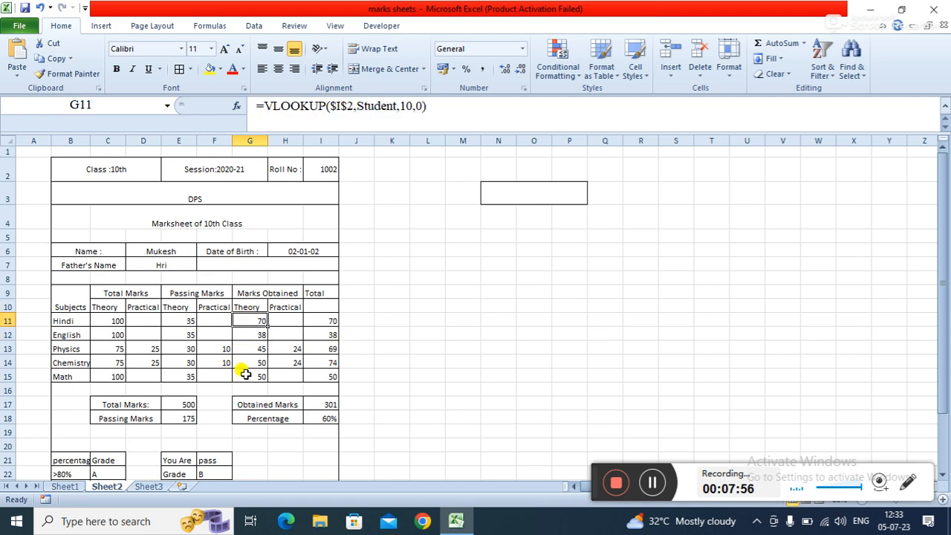
left_click(250, 332)
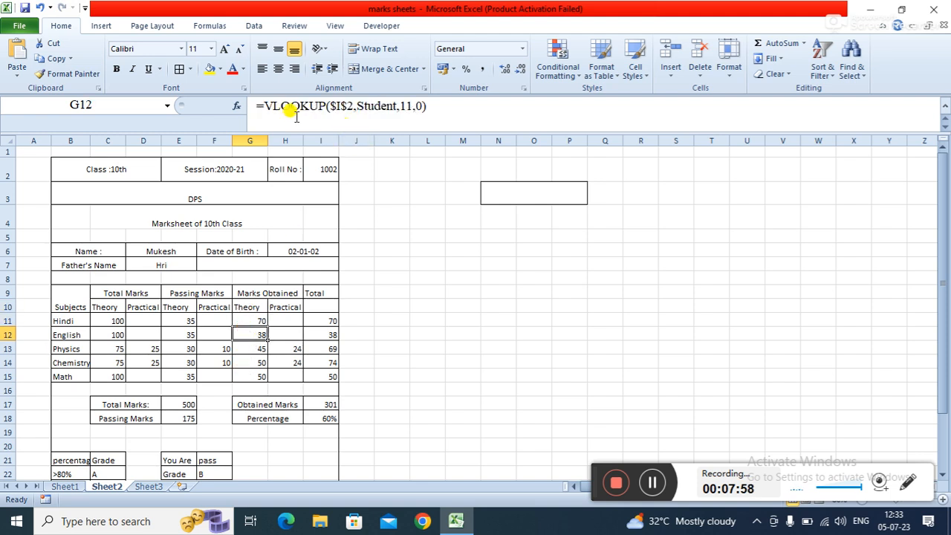
left_click(261, 346)
left_click(287, 344)
left_click(246, 374)
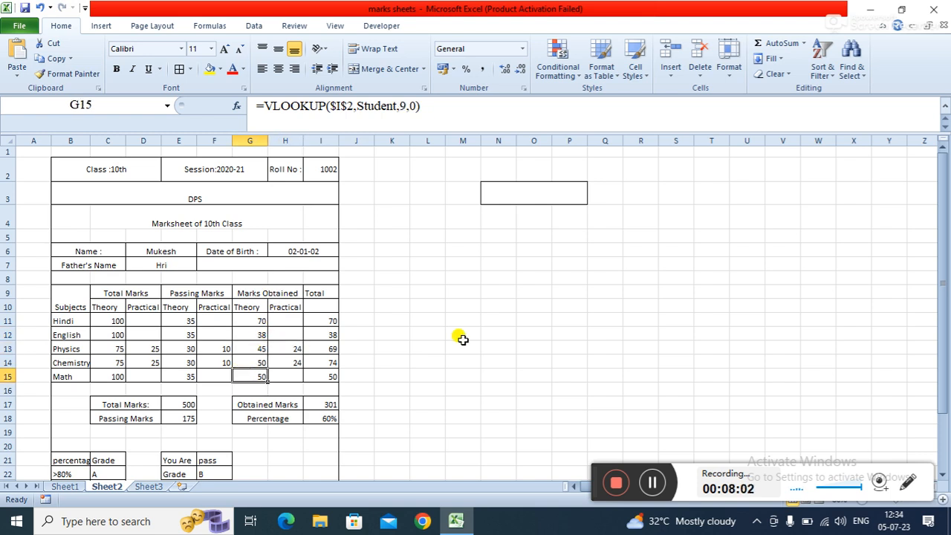
left_click_drag(943, 346, 945, 394)
- Review the practical marks obtained formulas for Physics and Chemistry and recheck the Hindi theory cell
left_click(278, 265)
left_click(285, 279)
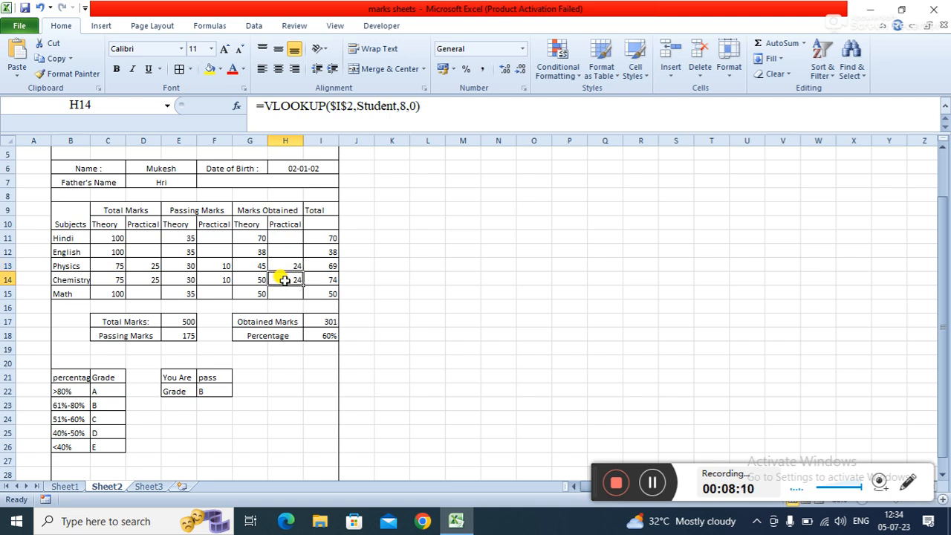
left_click(327, 269)
left_click(290, 280)
left_click(382, 309)
left_click(254, 237)
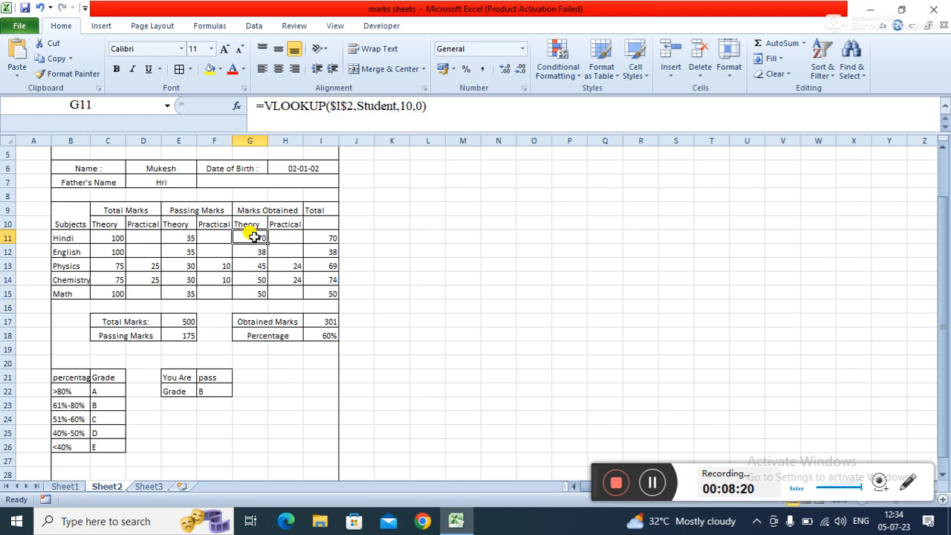
- Examine the Theory and Practical sub-headers and compare them with the VLOOKUP column numbers in the marks cells
left_click(243, 266)
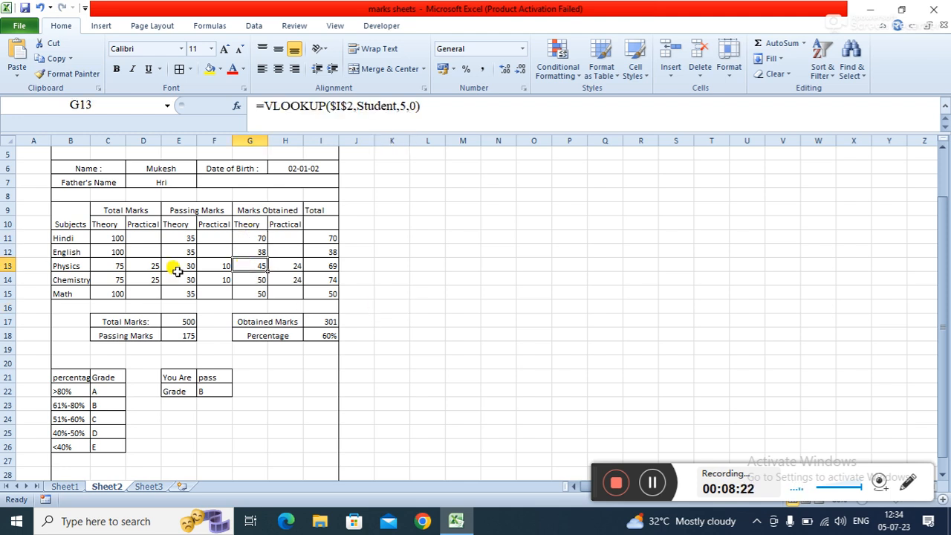
left_click(108, 227)
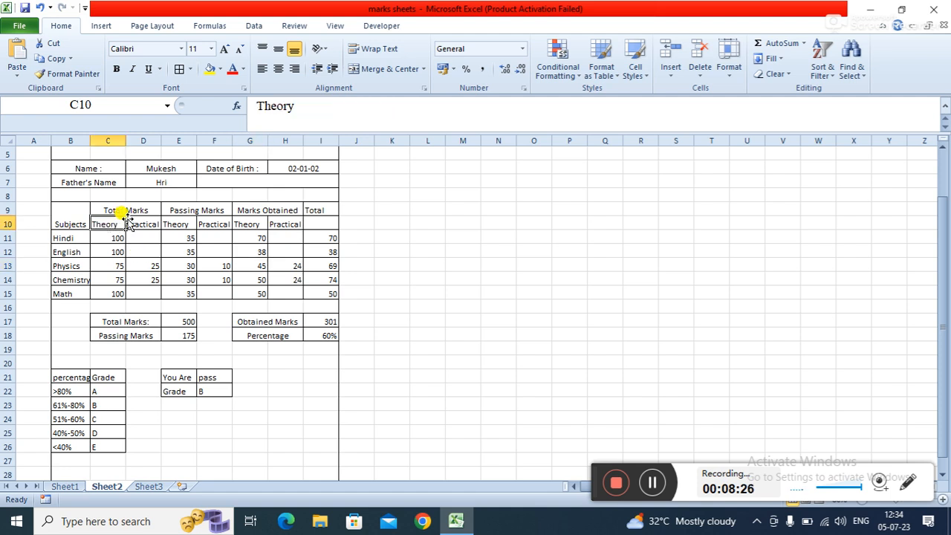
left_click(141, 225)
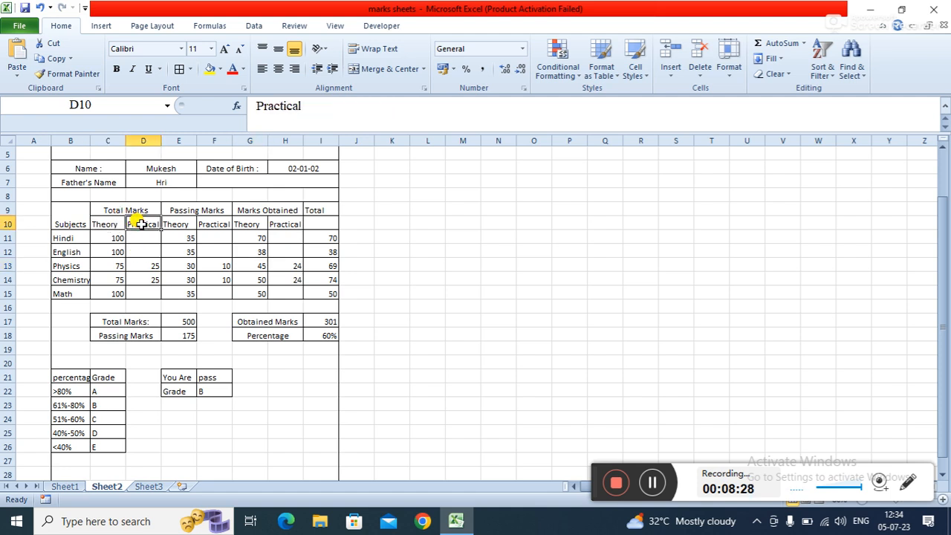
left_click(188, 220)
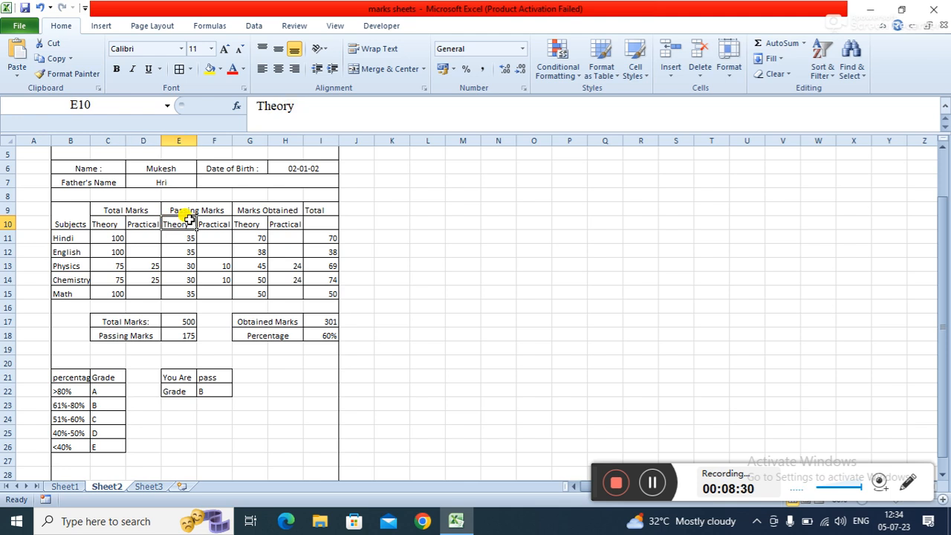
left_click(260, 227)
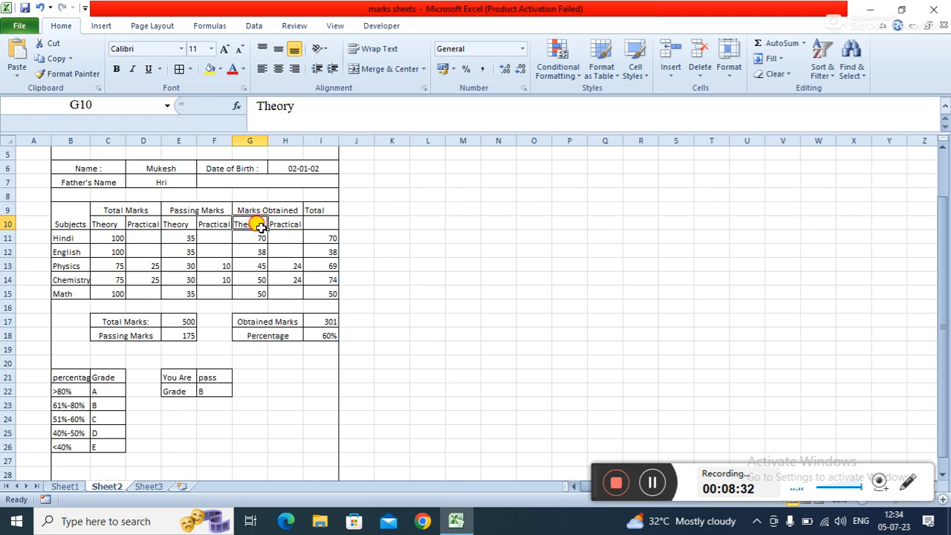
left_click(252, 279)
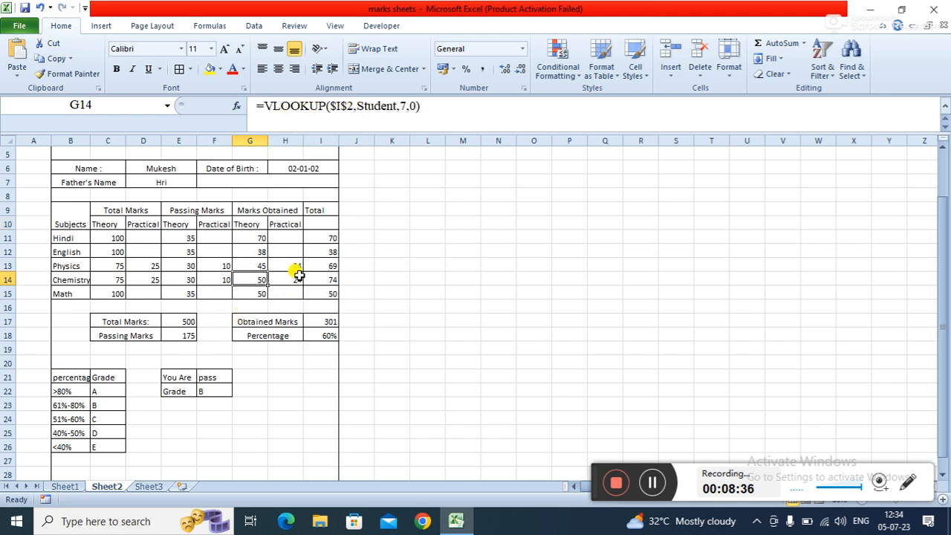
left_click(285, 266)
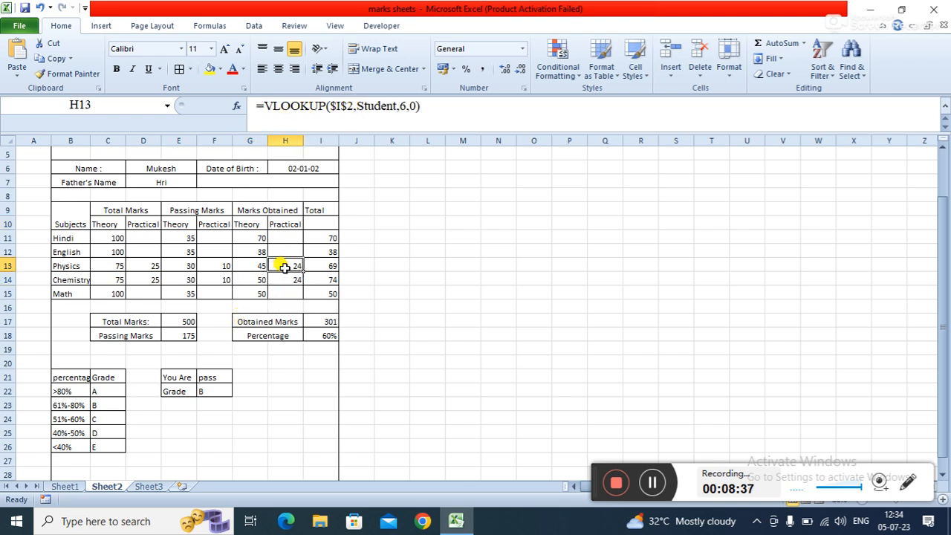
- Compare with the Sheet1 data, then inspect the Total, Obtained Marks, Total Marks and Passing Marks cells on Sheet2
left_click(78, 487)
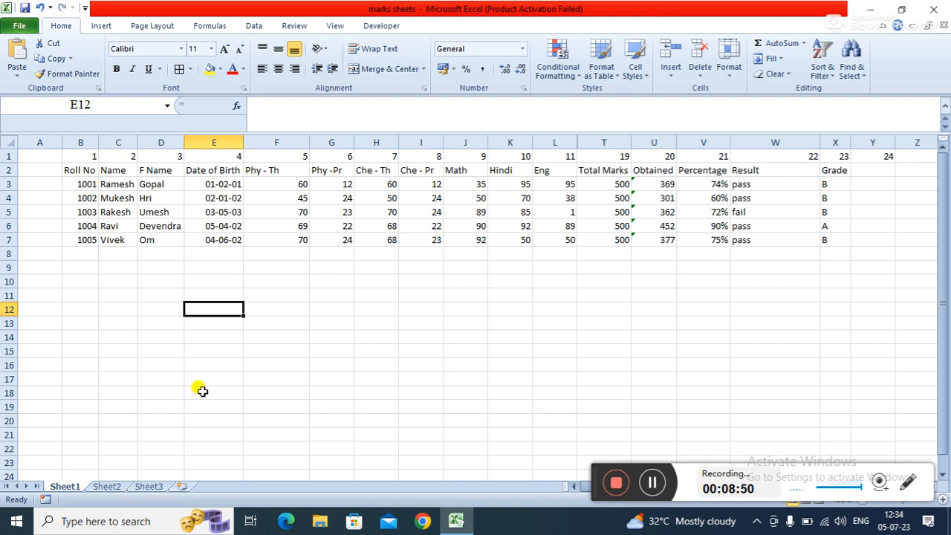
left_click(106, 486)
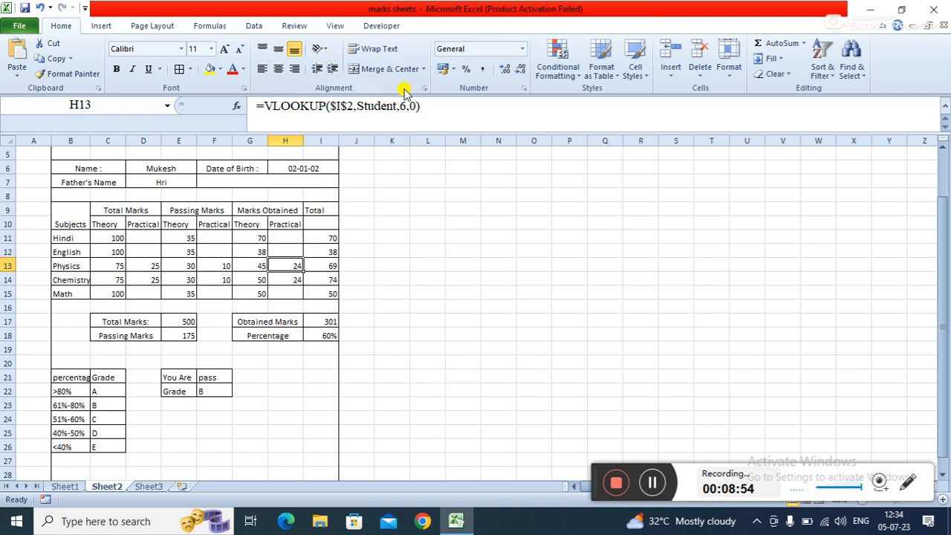
left_click(320, 319)
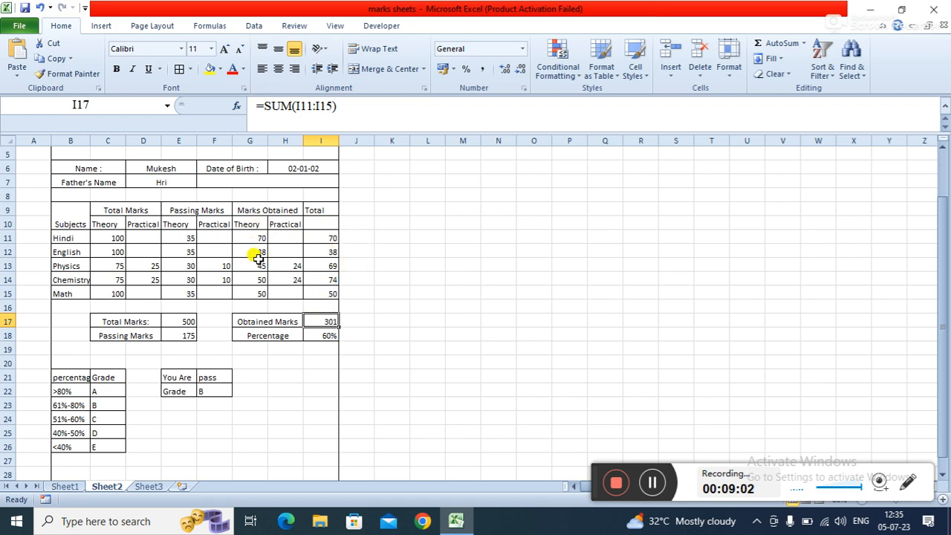
left_click(330, 237)
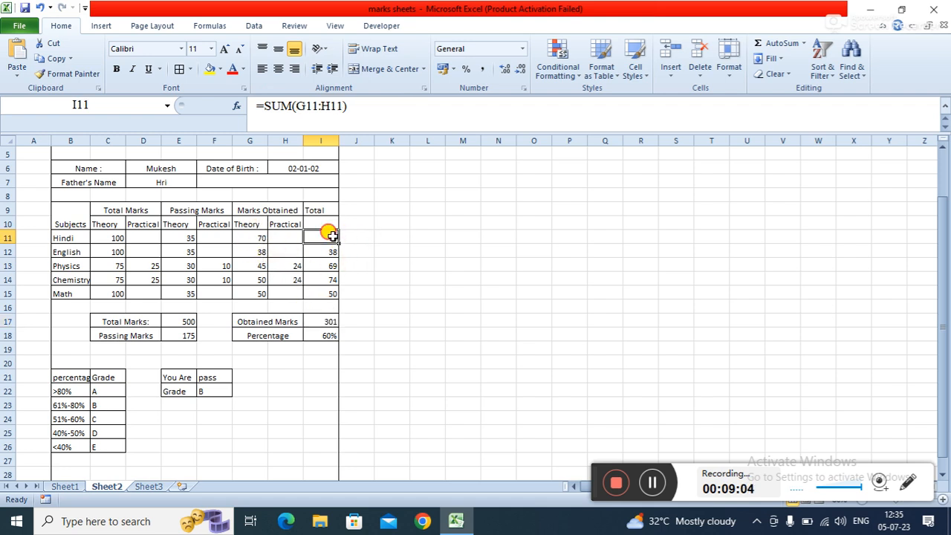
left_click(328, 266)
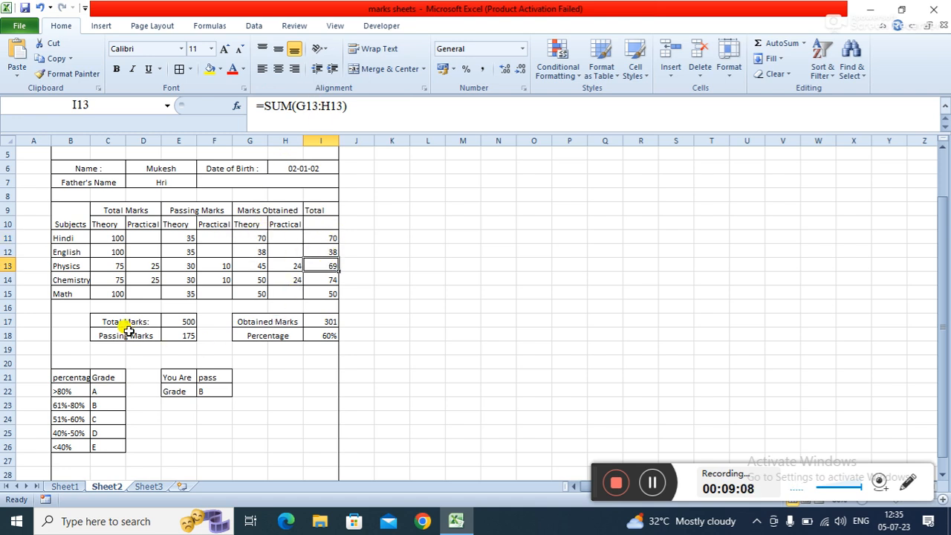
left_click(190, 335)
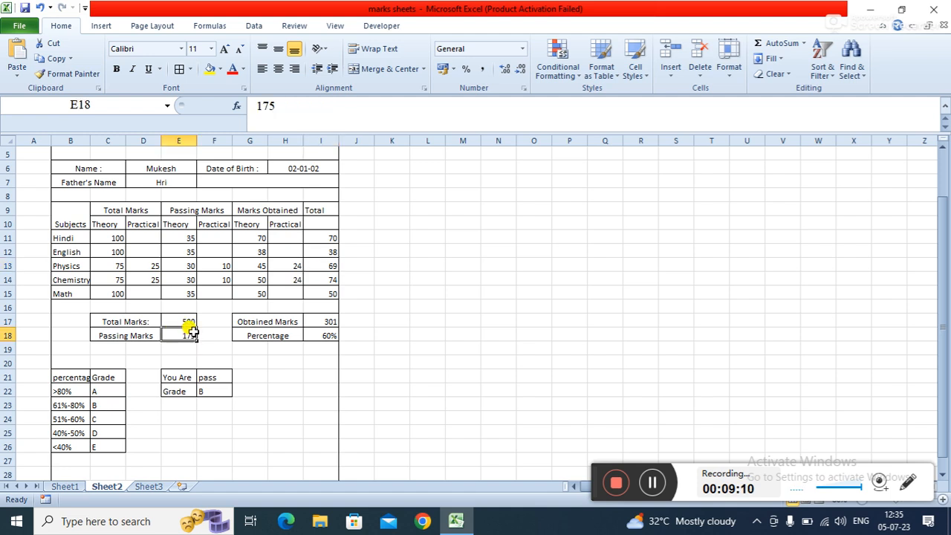
left_click(180, 318)
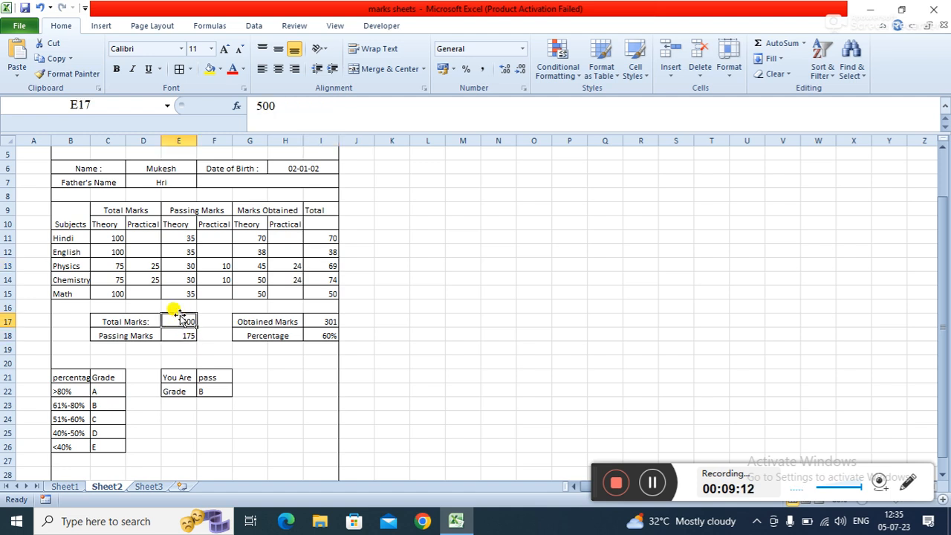
left_click(203, 375)
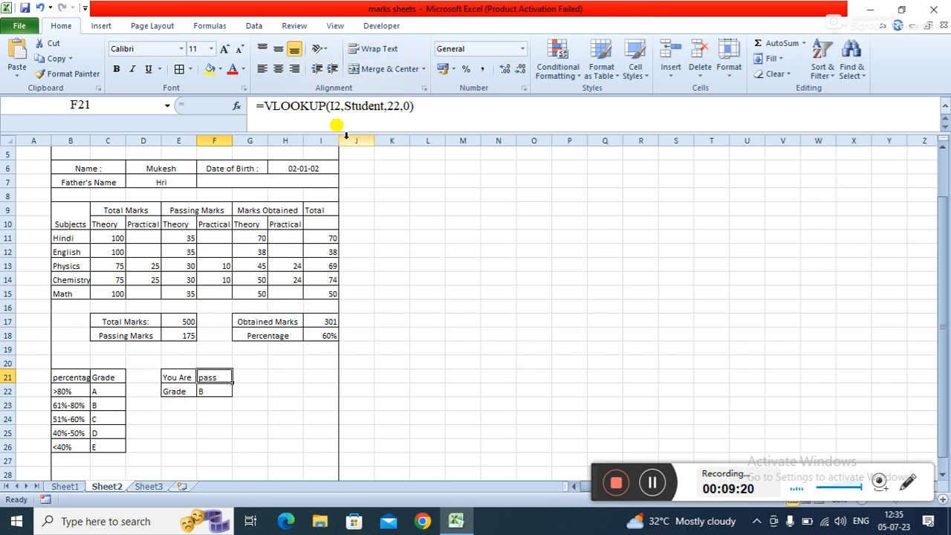
- Check the Result formula on Sheet1 against the You Are cell's lookup on Sheet2
left_click(65, 486)
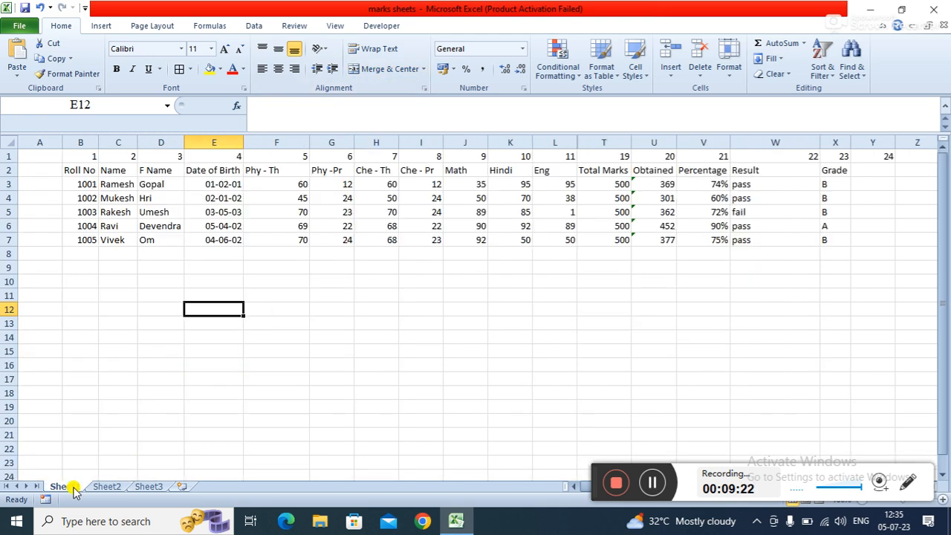
left_click(742, 184)
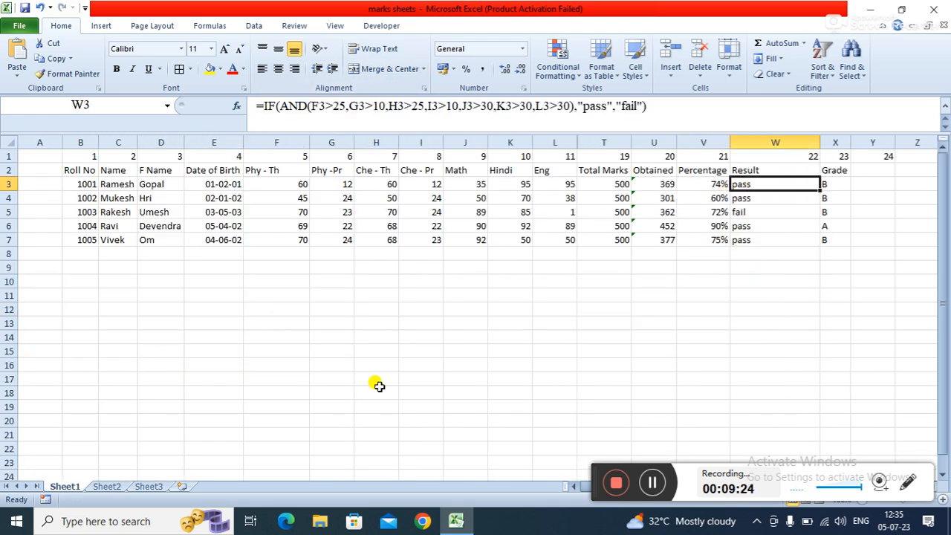
left_click(231, 420)
left_click(119, 487)
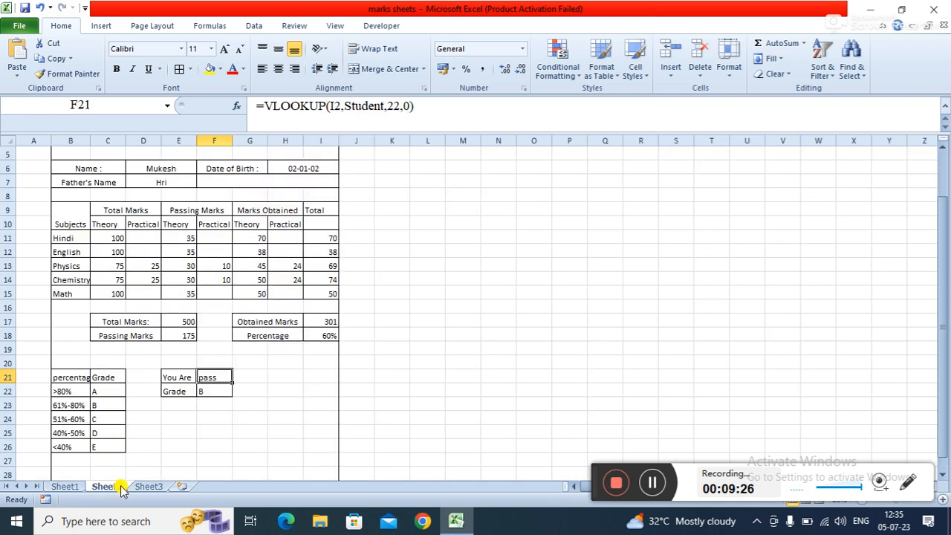
- Inspect the Grade lookup cell and the percentage-to-grade reference table on the marksheet
left_click(208, 387)
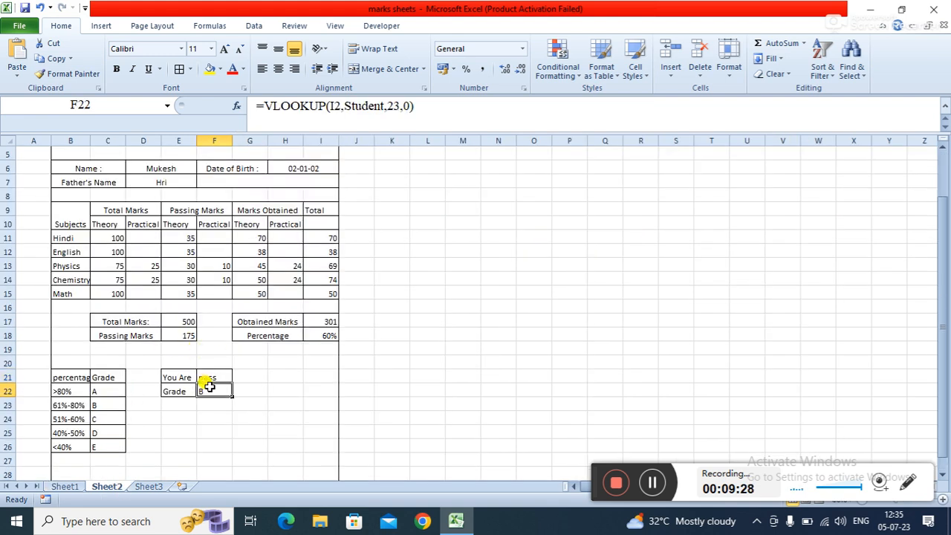
left_click(68, 385)
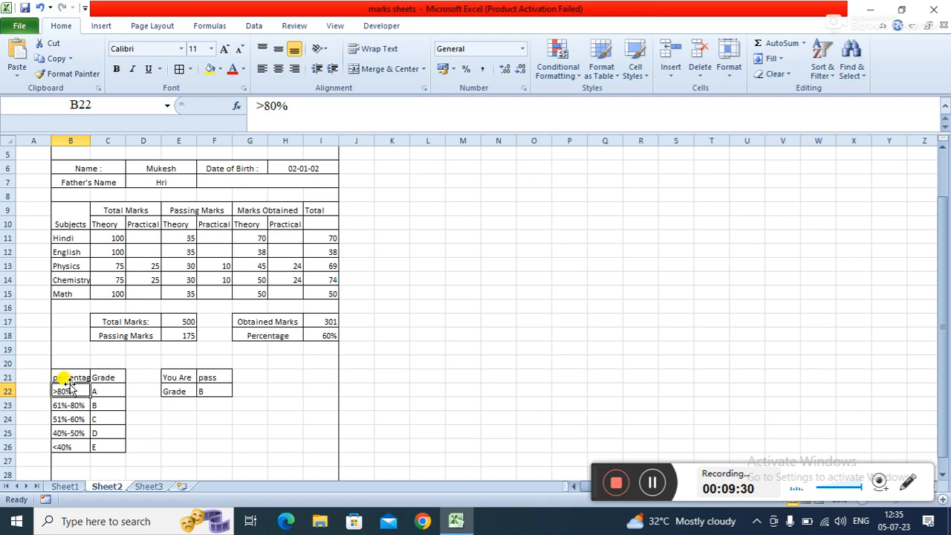
left_click(66, 377)
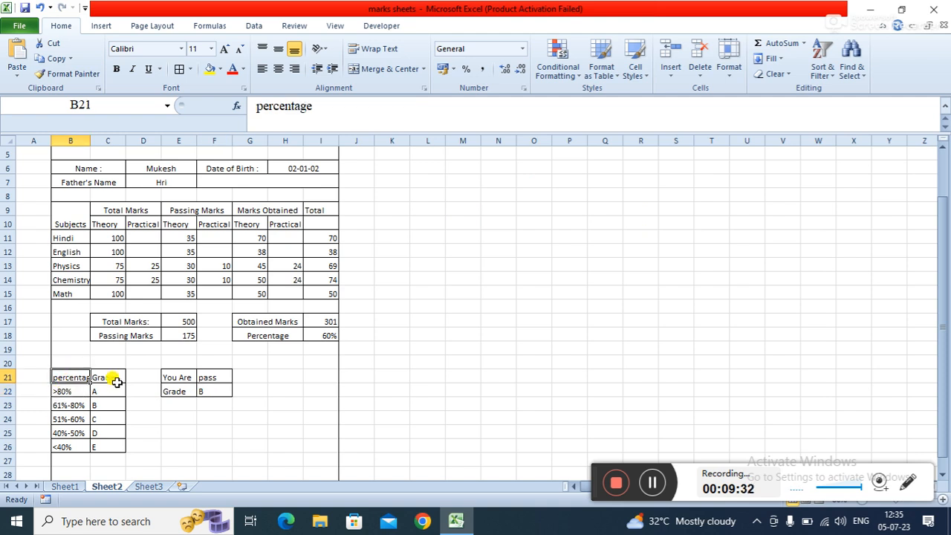
left_click(106, 391)
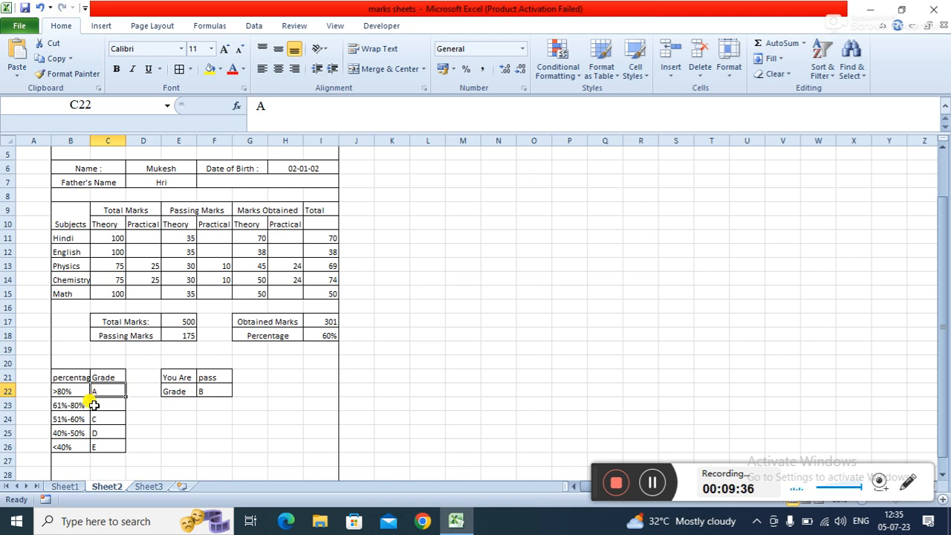
left_click(75, 414)
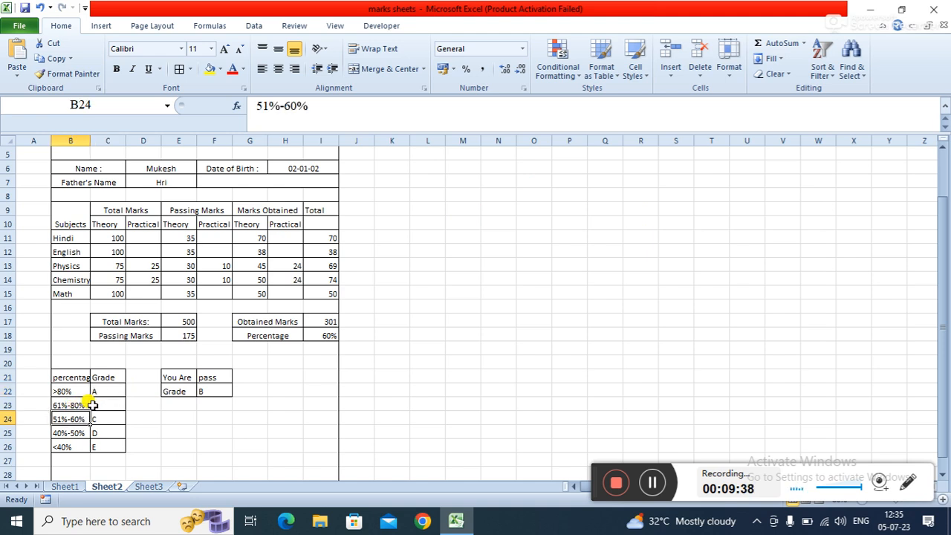
- Review the grade letter assigned to each percentage range in the reference table
left_click(107, 405)
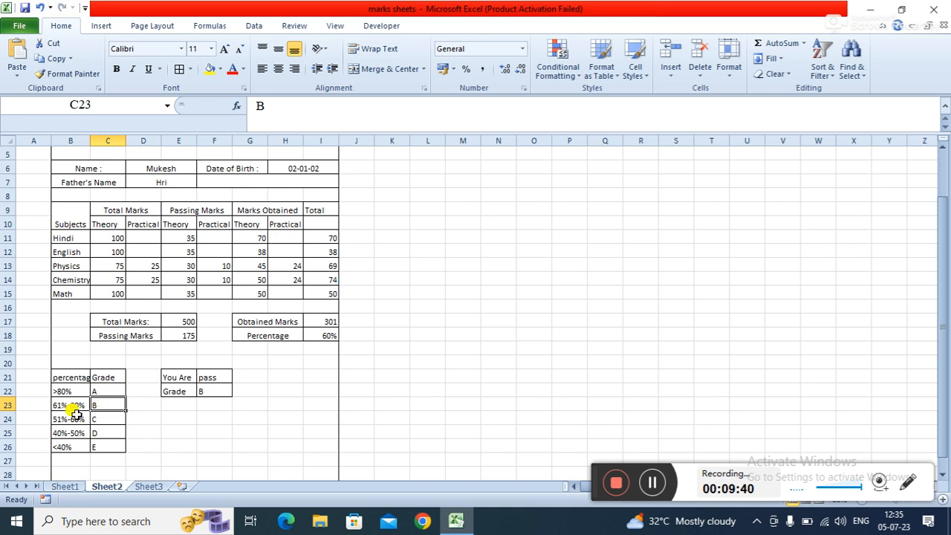
left_click(118, 413)
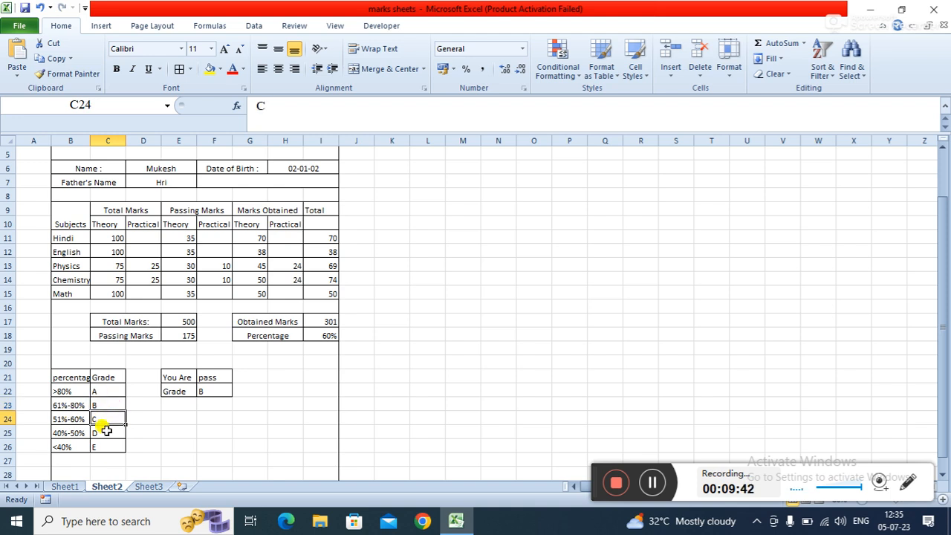
left_click(153, 432)
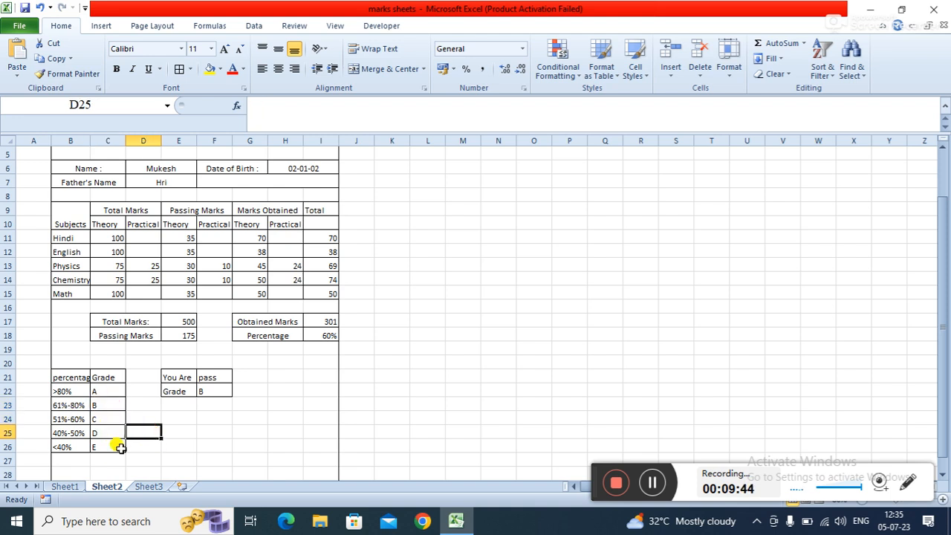
left_click(199, 400)
left_click(400, 390)
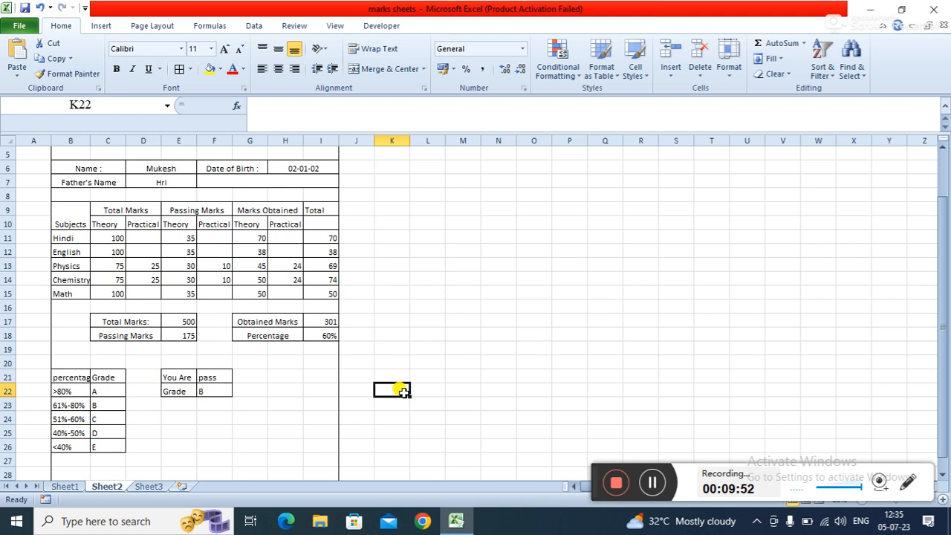
left_click(517, 321)
left_click(529, 277)
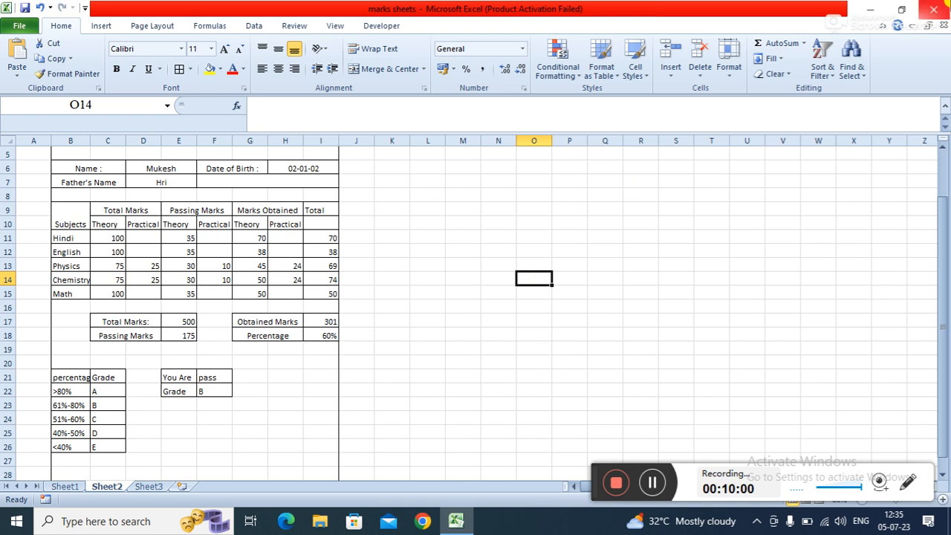
- Close the marks sheets workbook
left_click(934, 9)
left_click(465, 287)
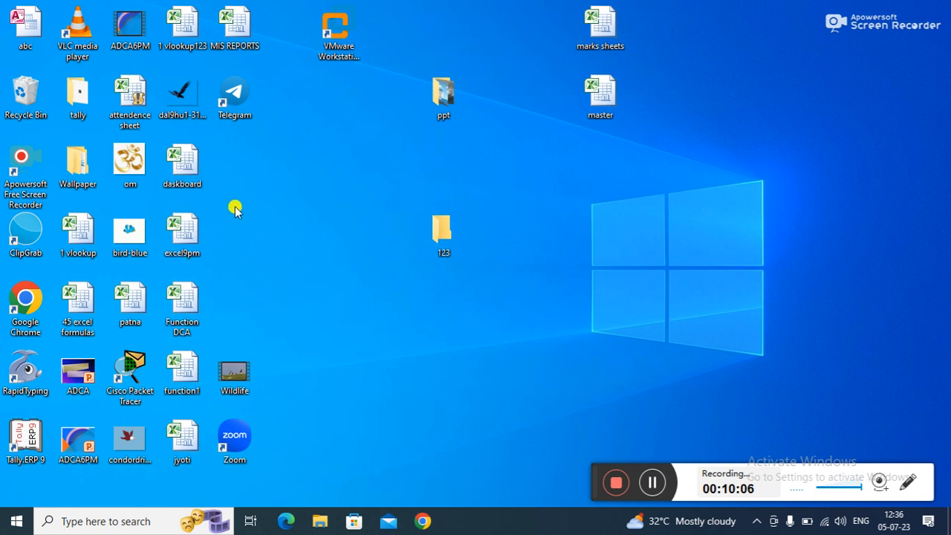
- Open the 45 excel formulas workbook, browse its sheet, and close it again
double_click(61, 312)
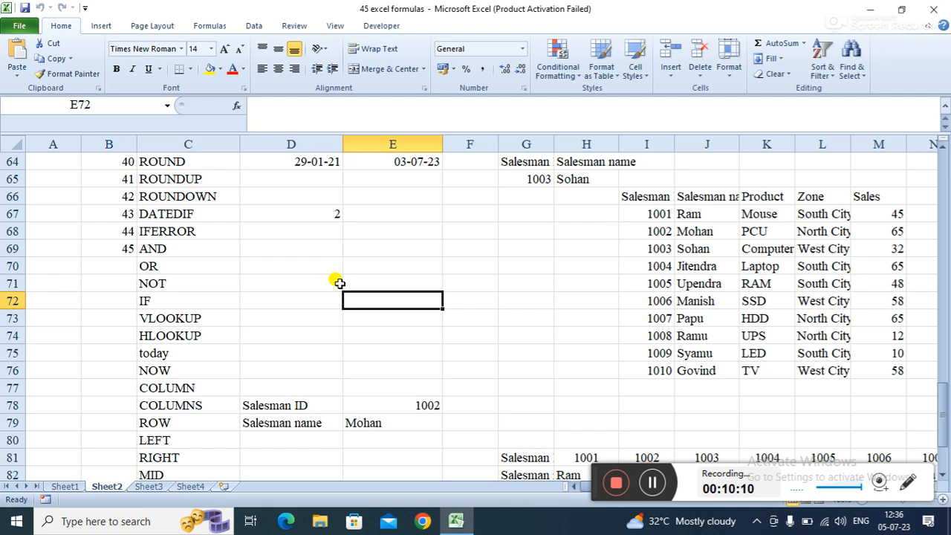
left_click(617, 392)
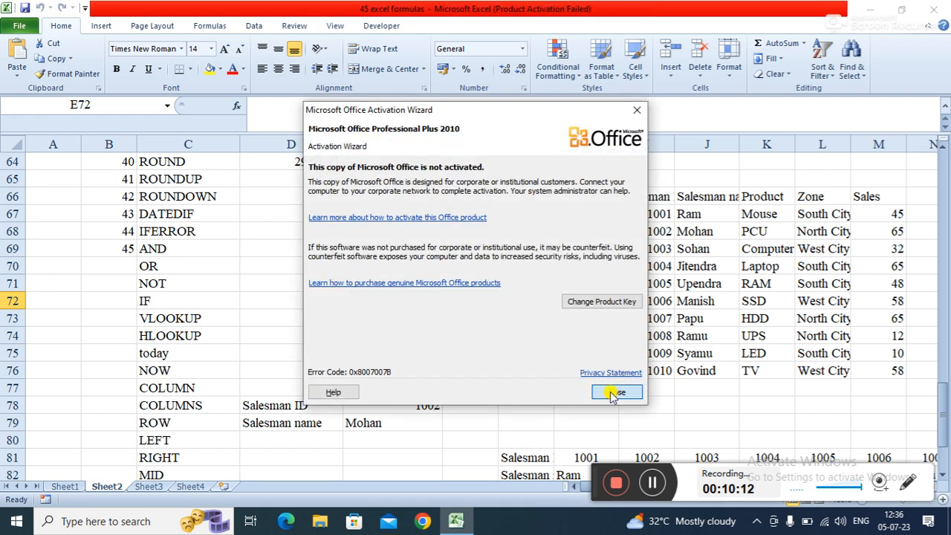
left_click(455, 335)
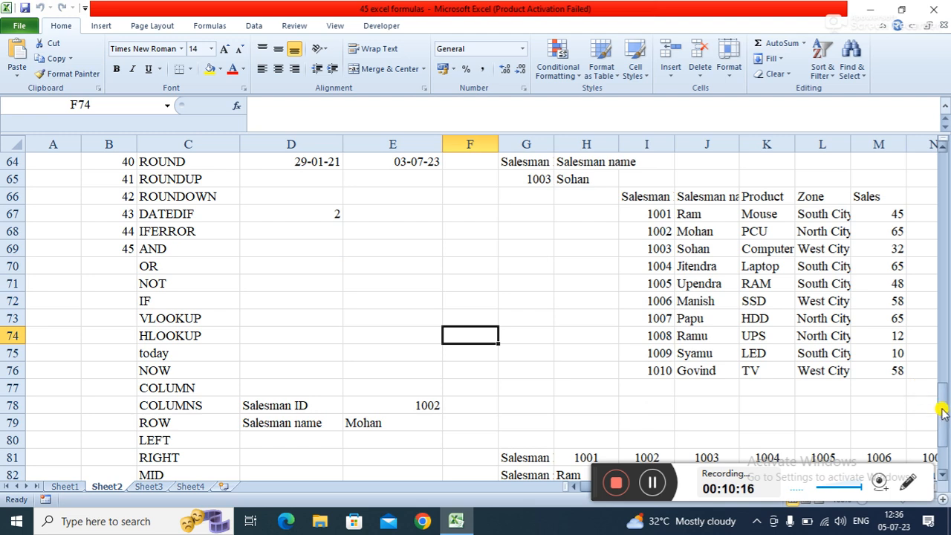
left_click_drag(942, 414, 913, 153)
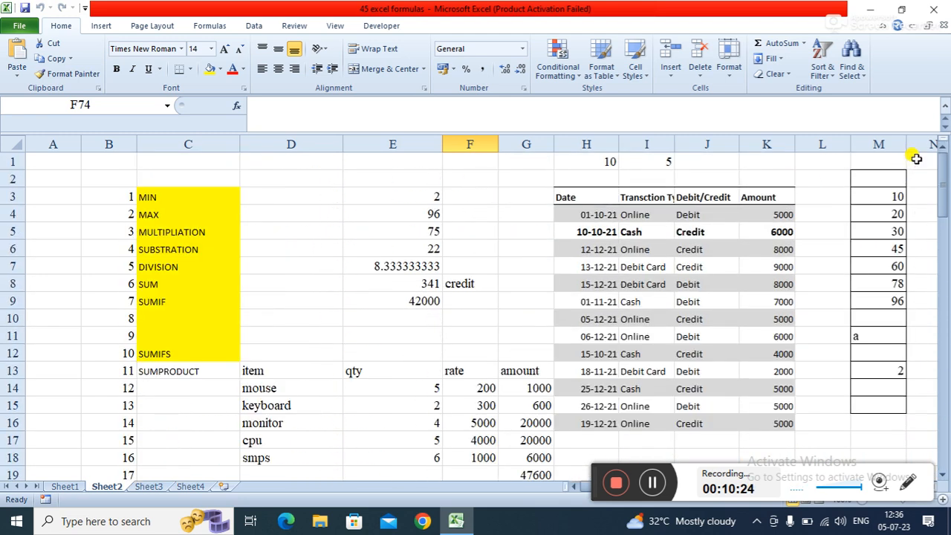
left_click(945, 6)
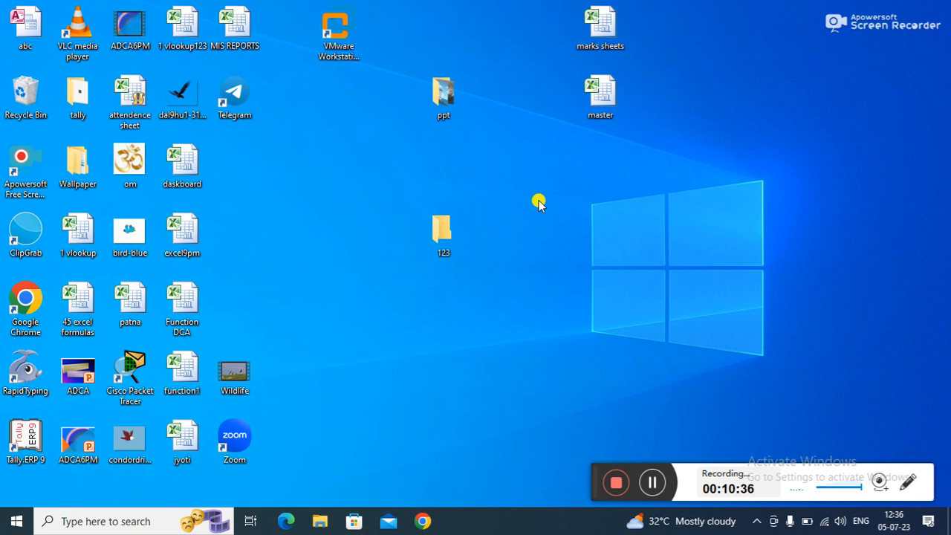
- Open the 1 vlookup123 workbook, continuing past the update-links notice and the activation wizard
double_click(176, 34)
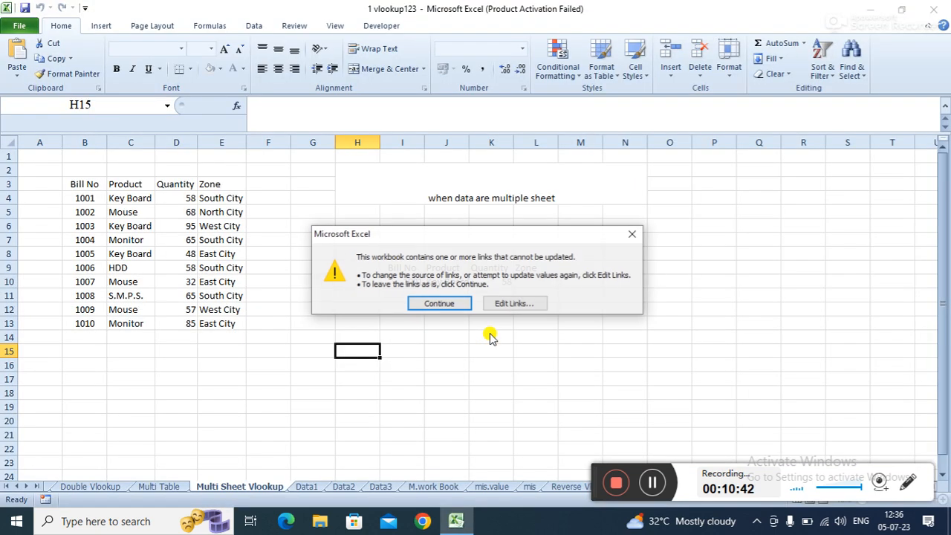
left_click(440, 304)
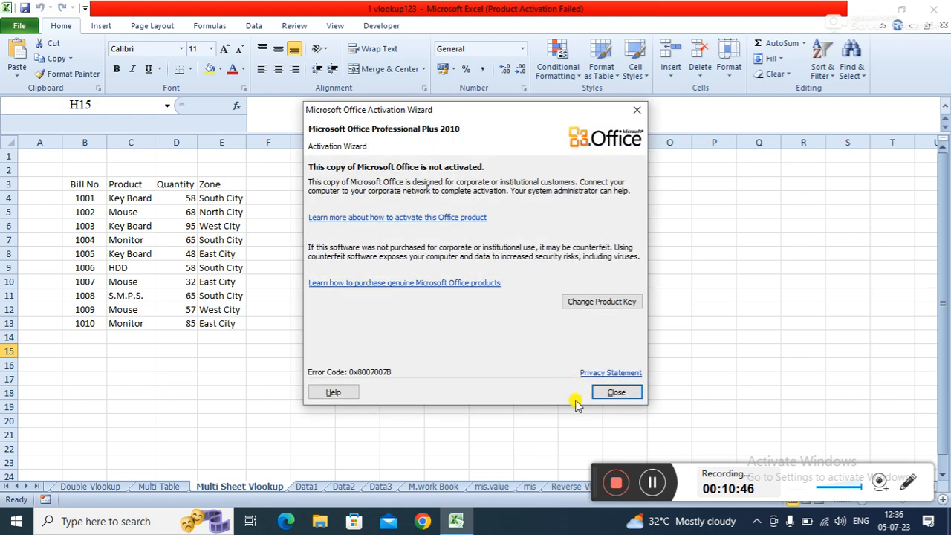
left_click(611, 387)
left_click(318, 377)
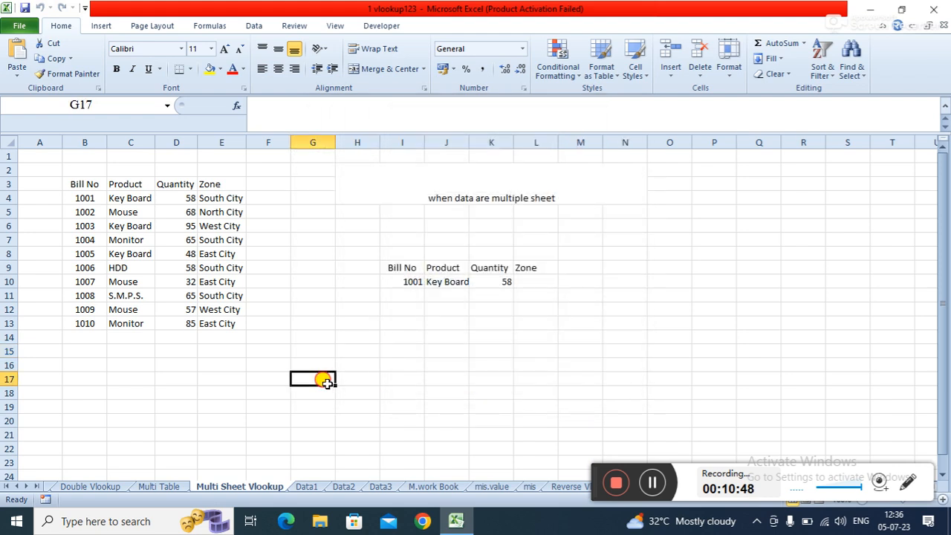
- Go to the Basic sheet and examine the salesman data range and the existing formulas in the Basic Vlookup row
left_click(51, 487)
left_click(50, 487)
left_click(51, 487)
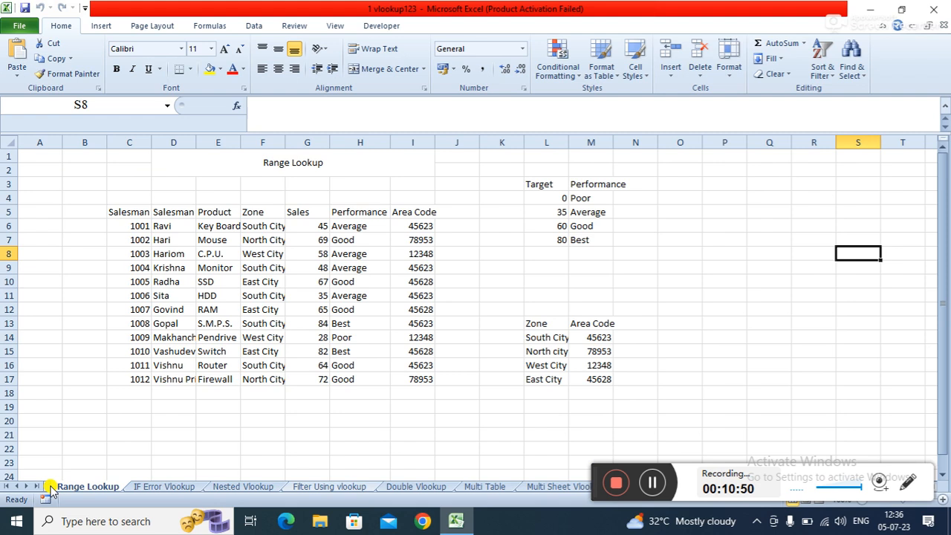
left_click(50, 486)
left_click(386, 389)
left_click(418, 291)
left_click(392, 266)
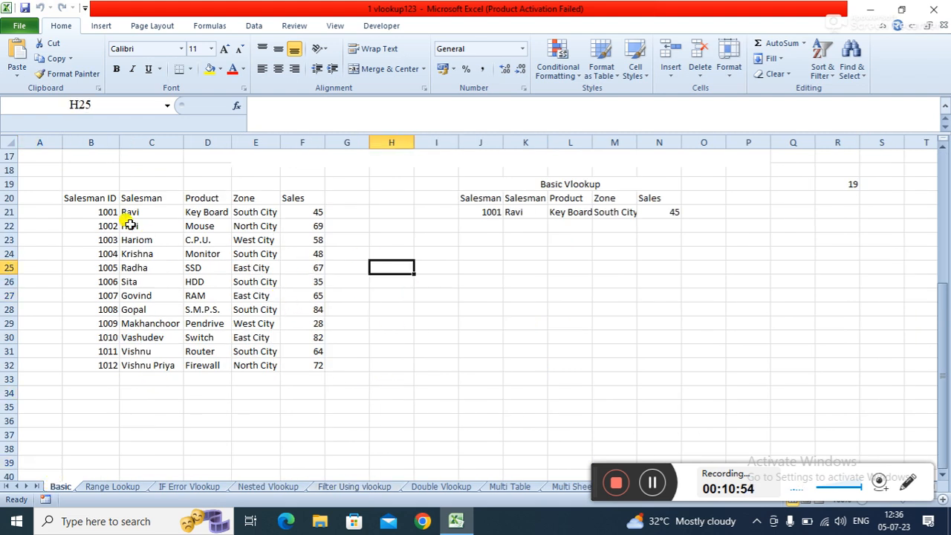
left_click(88, 199)
left_click_drag(84, 195, 318, 372)
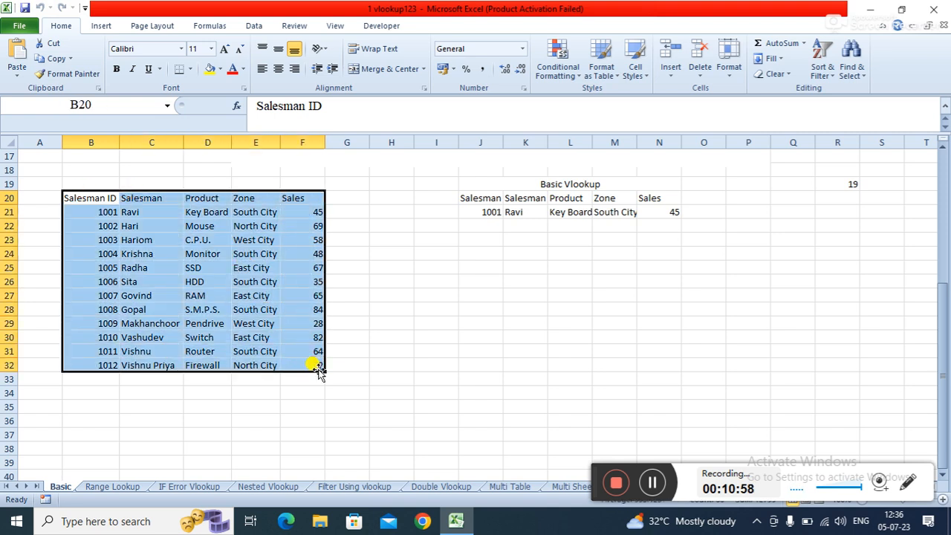
left_click(481, 286)
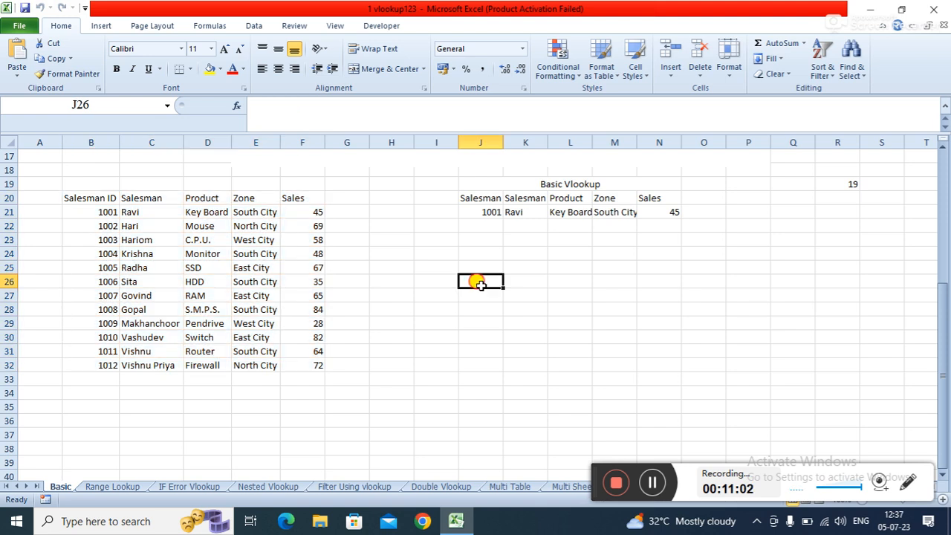
left_click(103, 198)
left_click_drag(103, 198, 301, 362)
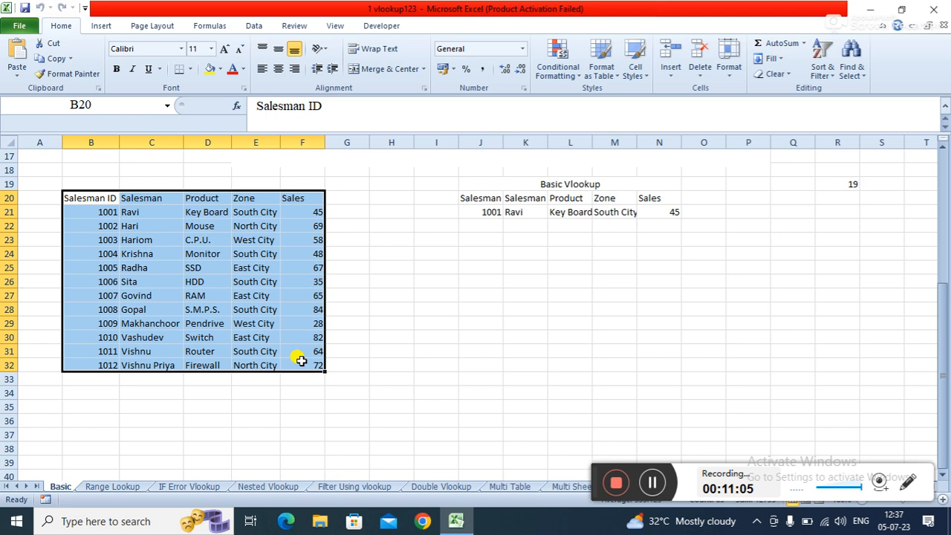
left_click(497, 307)
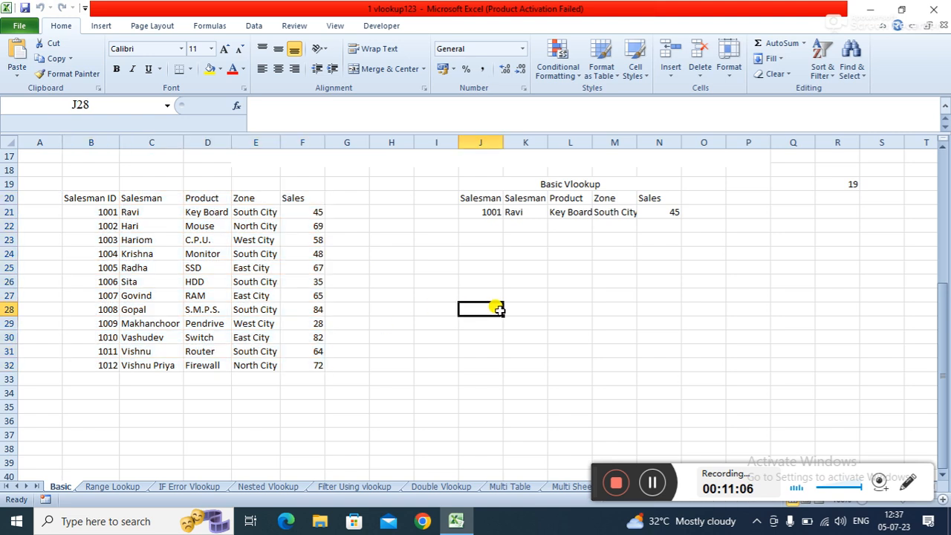
left_click(483, 211)
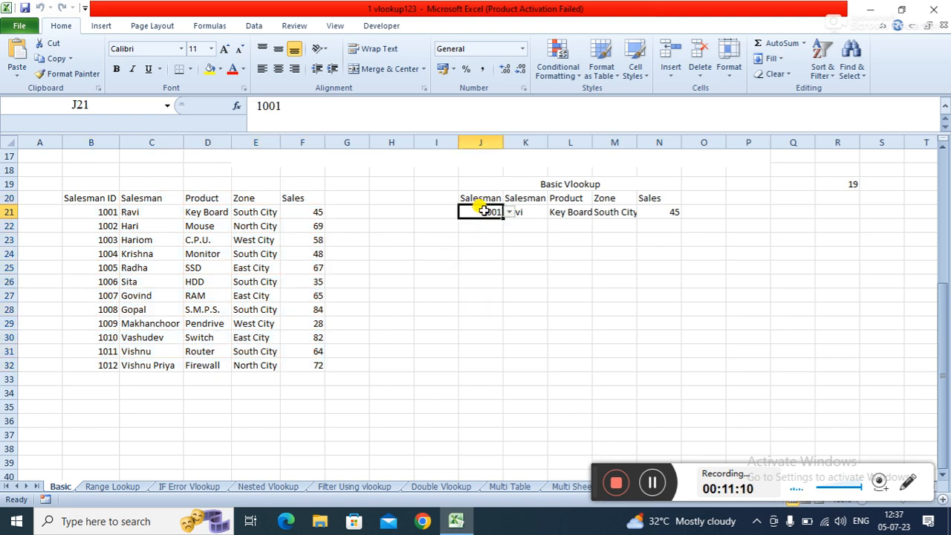
left_click(539, 211)
left_click(581, 211)
left_click(605, 211)
left_click(653, 209)
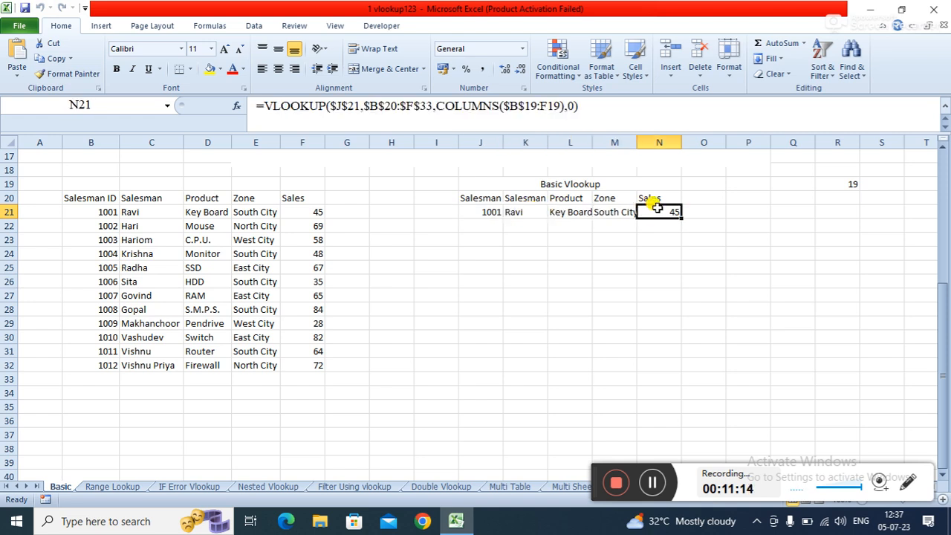
- Clear everything from cells K21:O23 of the Basic Vlookup table
left_click(528, 212)
left_click_drag(528, 211, 686, 238)
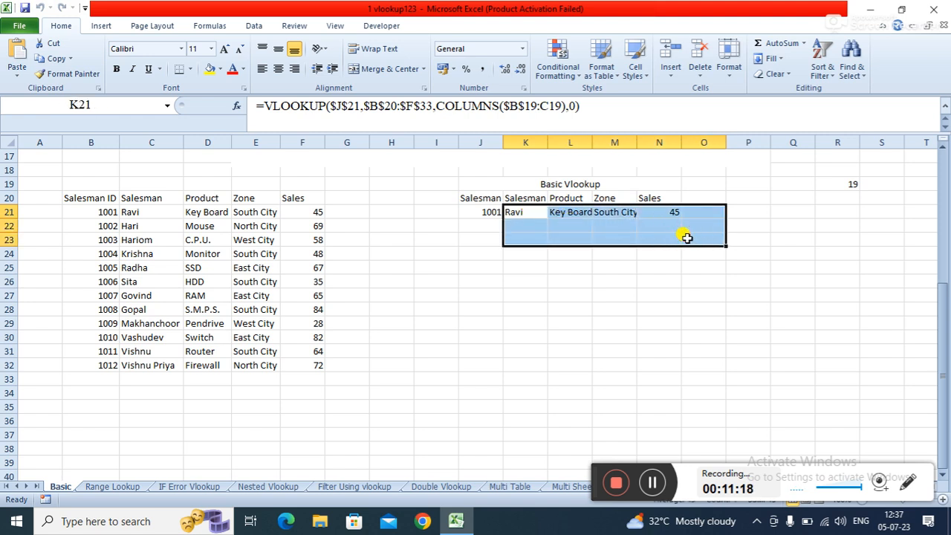
left_click(775, 74)
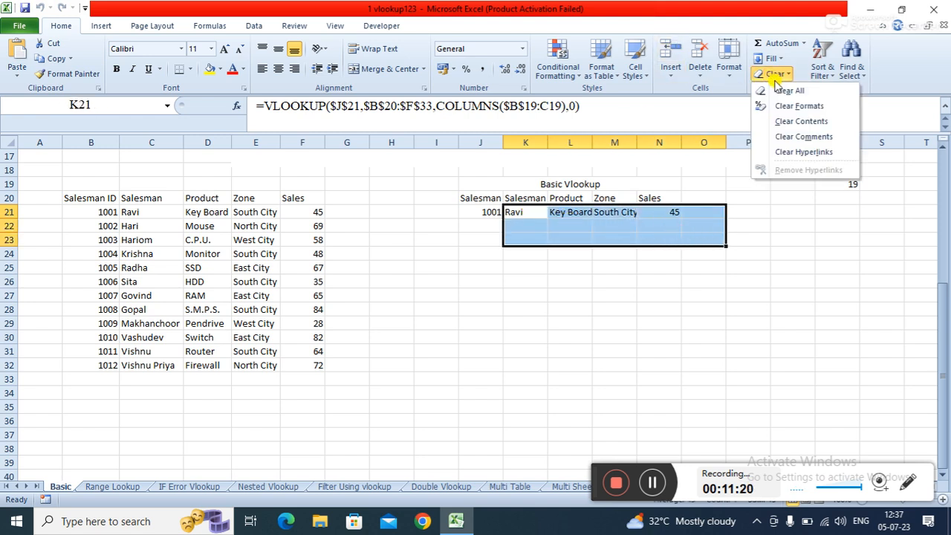
left_click(782, 89)
left_click(527, 307)
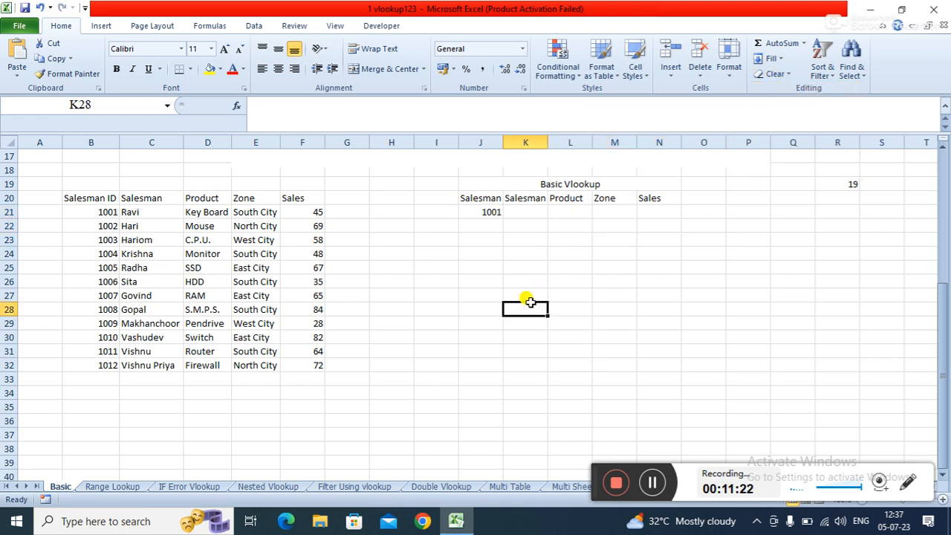
- Enter =VLOOKUP(J21,B20:F32,2,0) in K21 to look up the salesman name for the ID in J21
left_click(524, 214)
type("=VL")
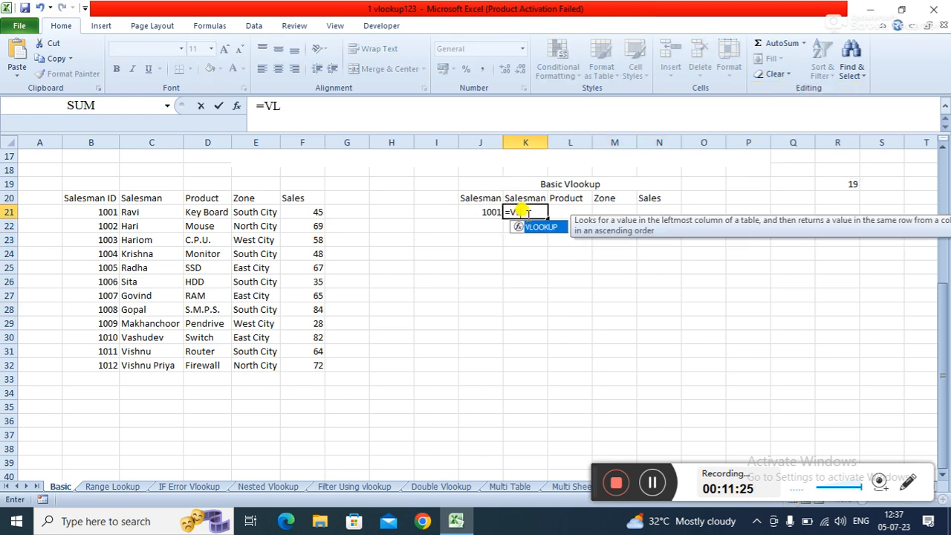
key("Tab")
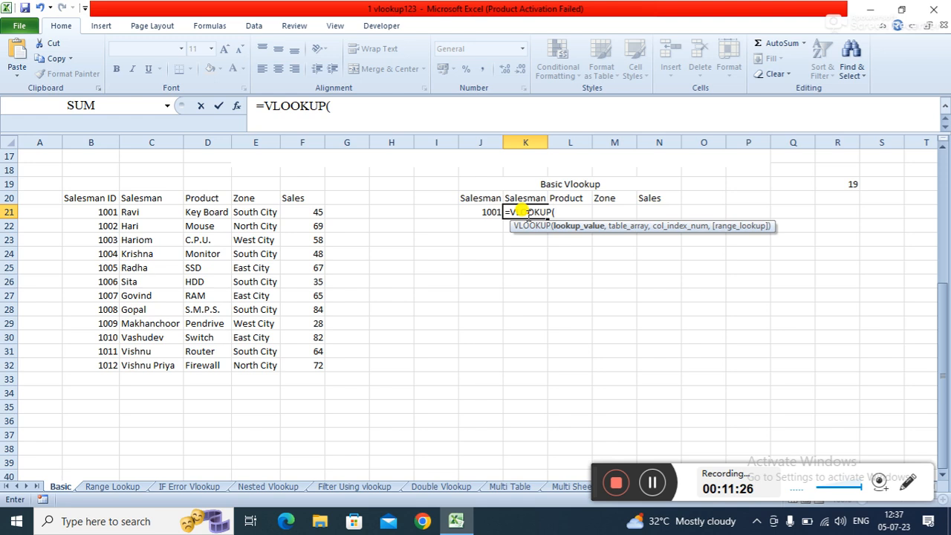
left_click(473, 212)
type(",")
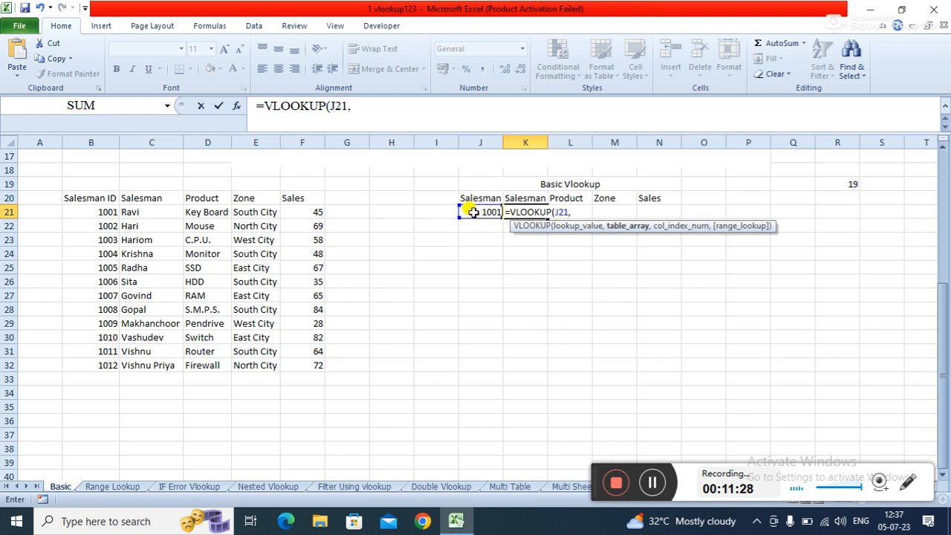
left_click(71, 198)
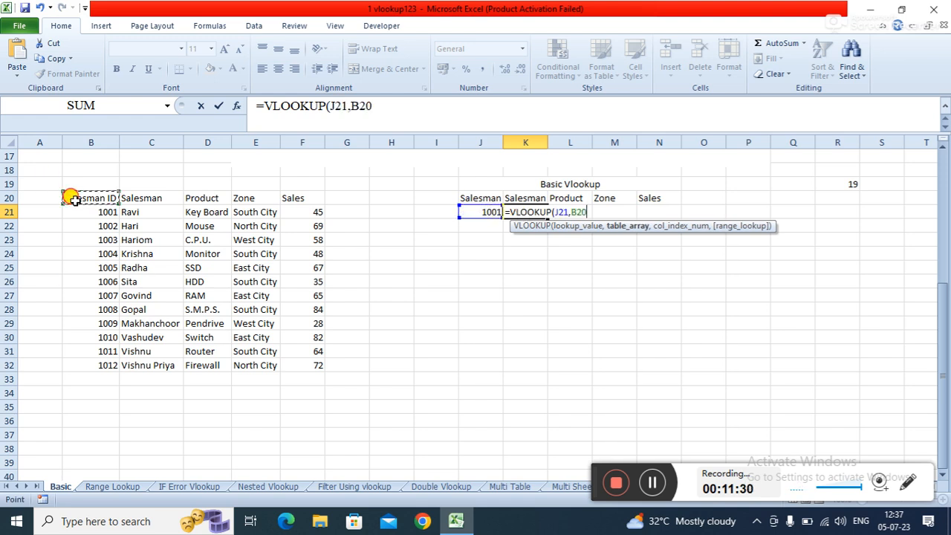
left_click_drag(71, 198, 291, 363)
type(",")
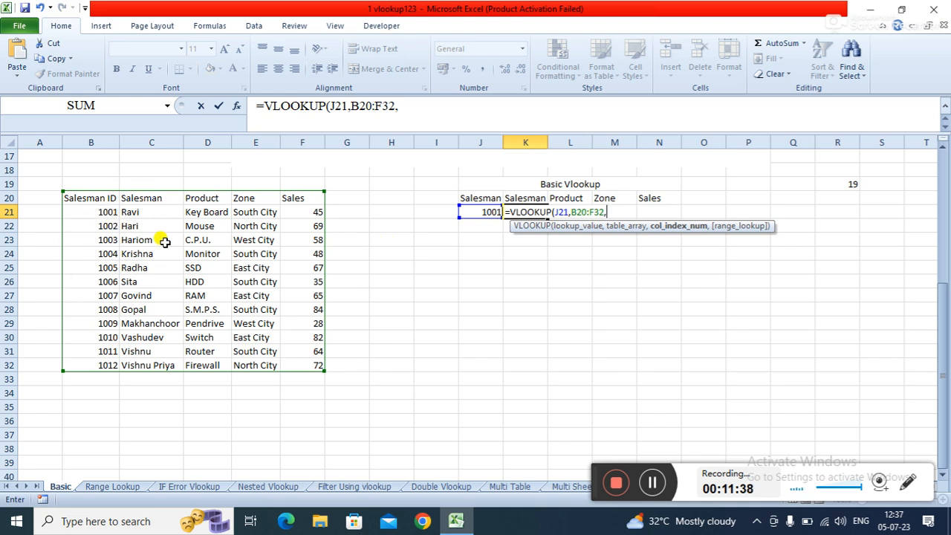
type(",0)")
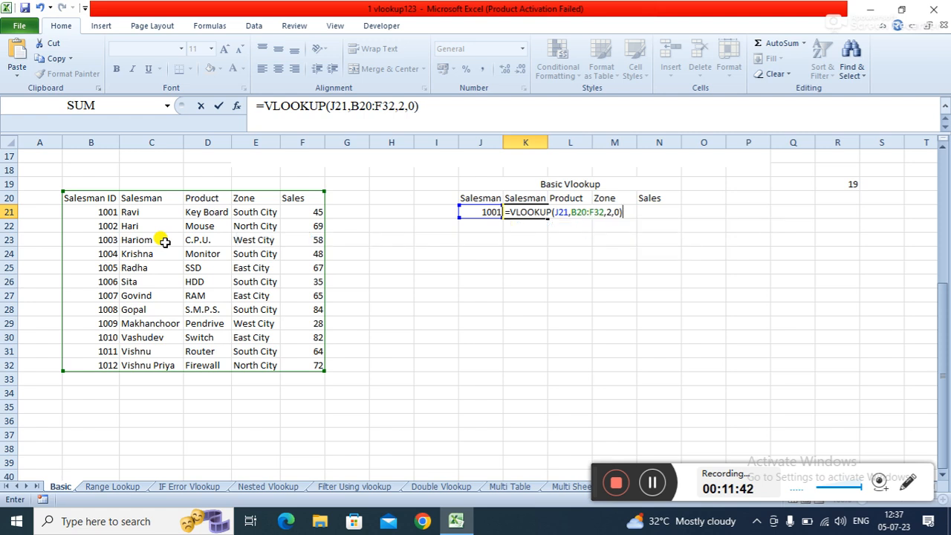
key("Return")
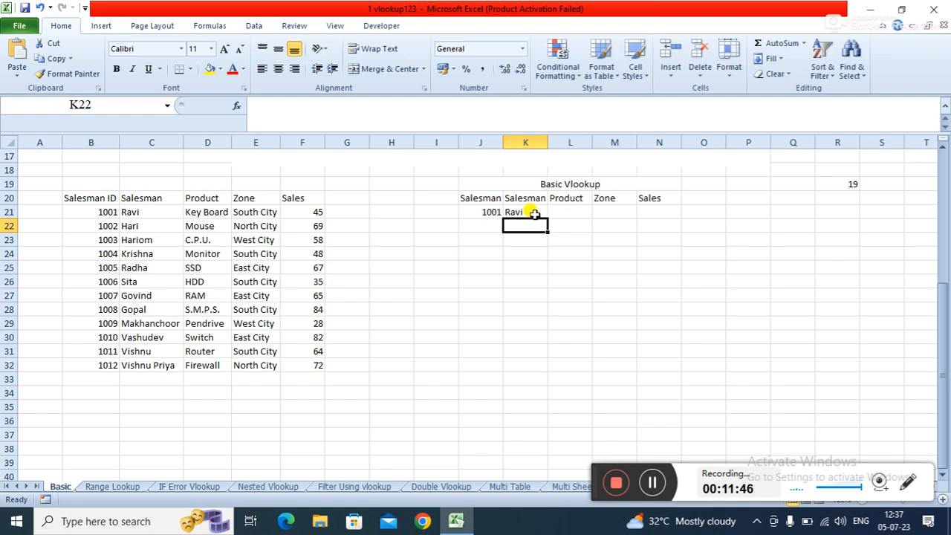
- Enter =VLOOKUP(J21,B20:F32,3,0) in L21 to look up the product for the ID in J21
left_click(561, 214)
left_click(606, 213)
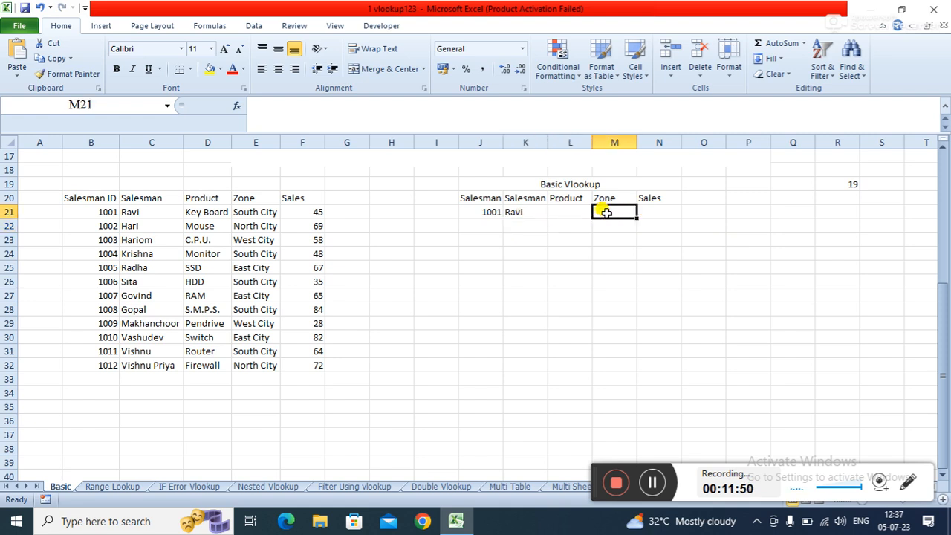
left_click(574, 213)
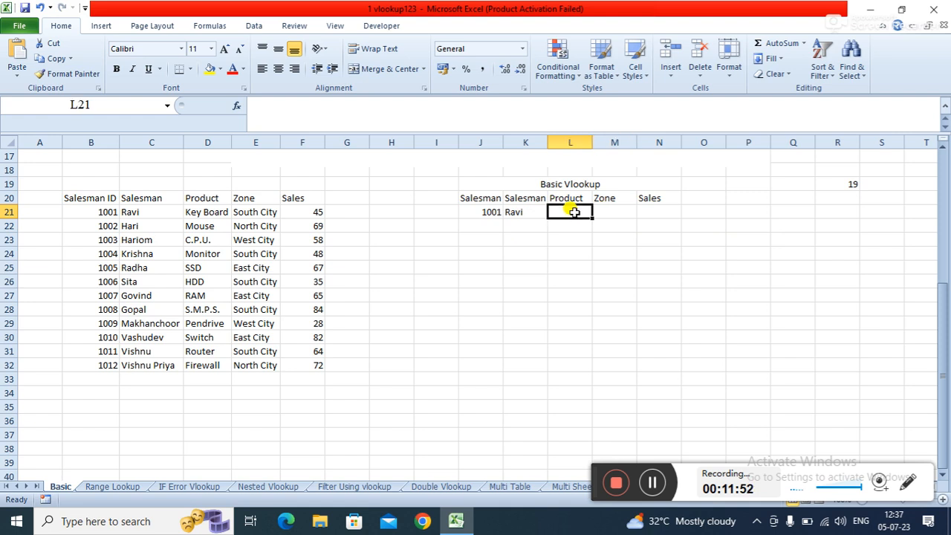
type("=VL")
key("Tab")
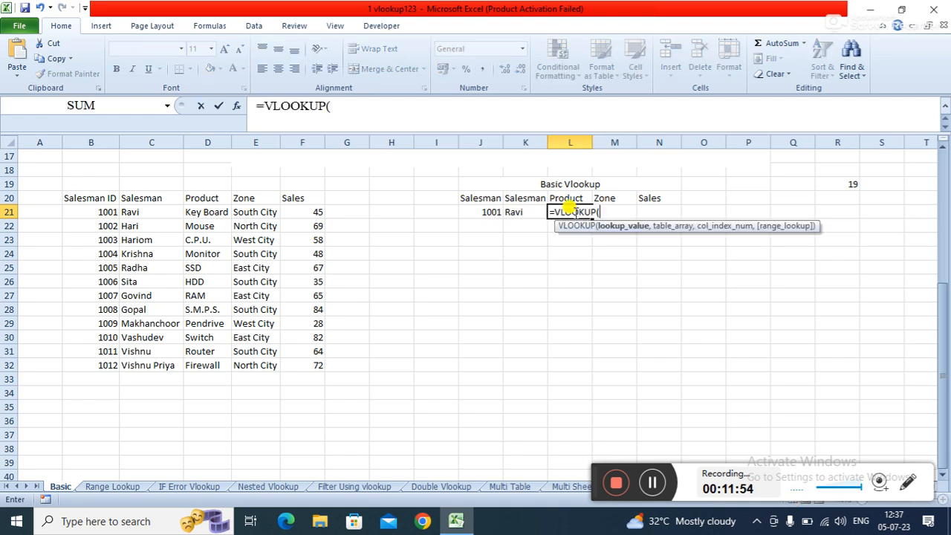
left_click(490, 212)
type(",")
left_click_drag(89, 197, 299, 364)
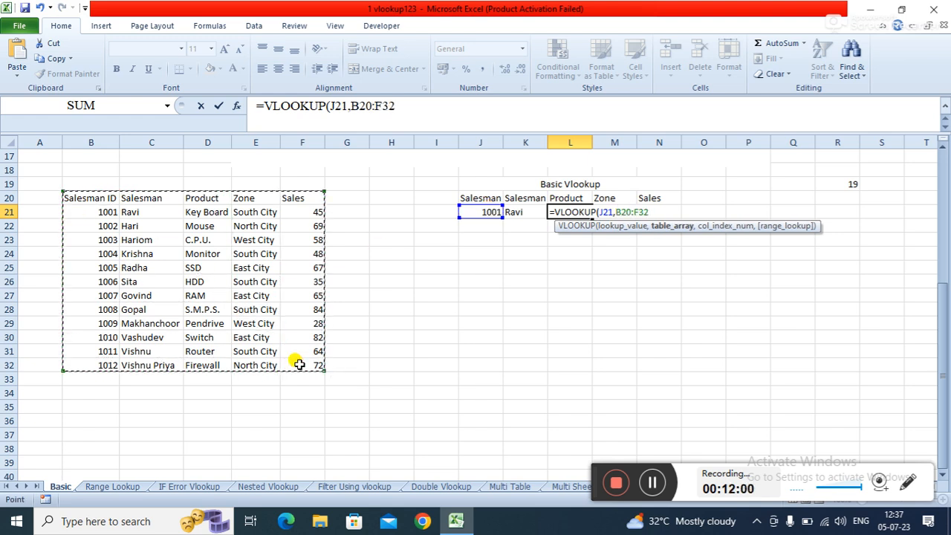
type(",")
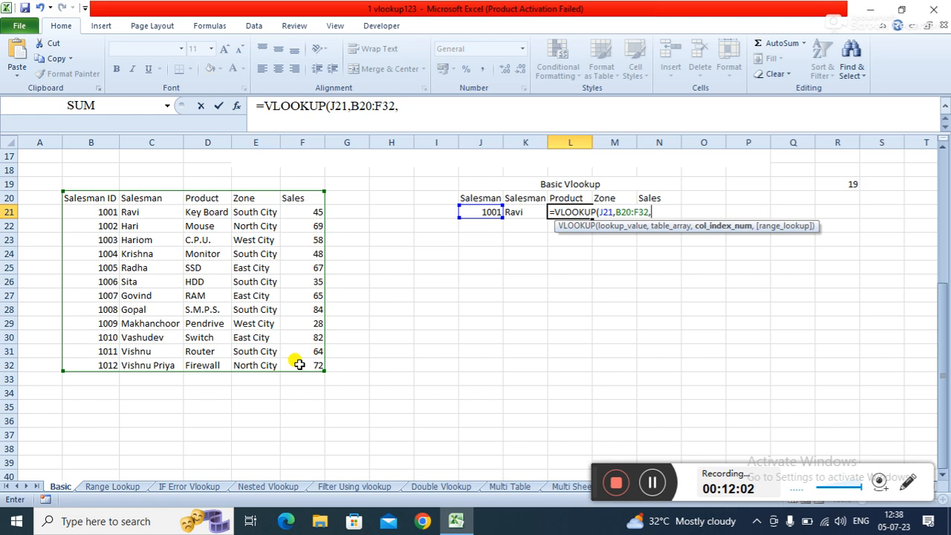
type("3,")
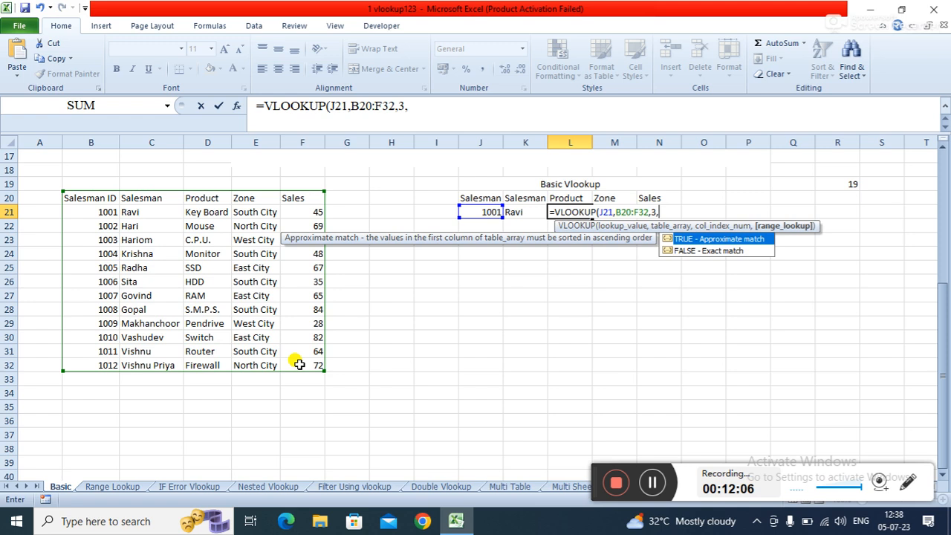
type("0)")
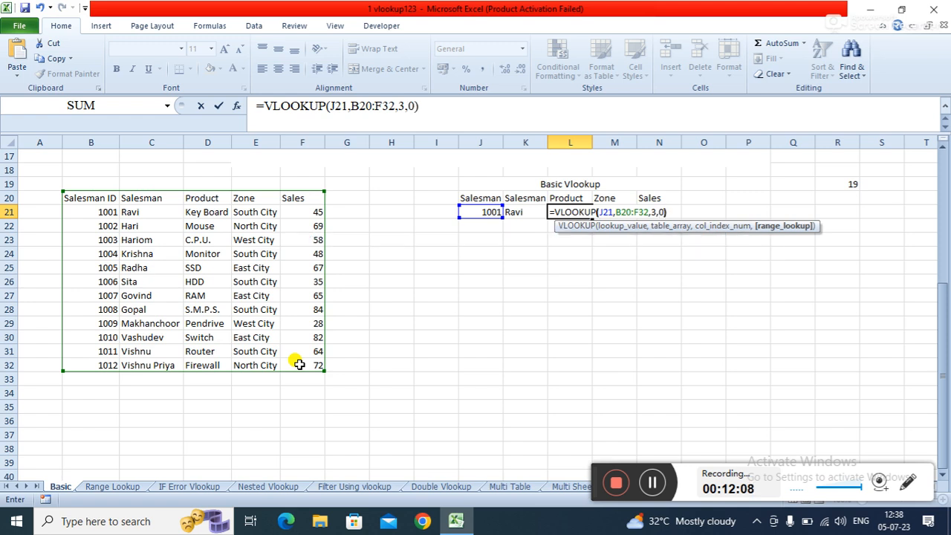
key("Return")
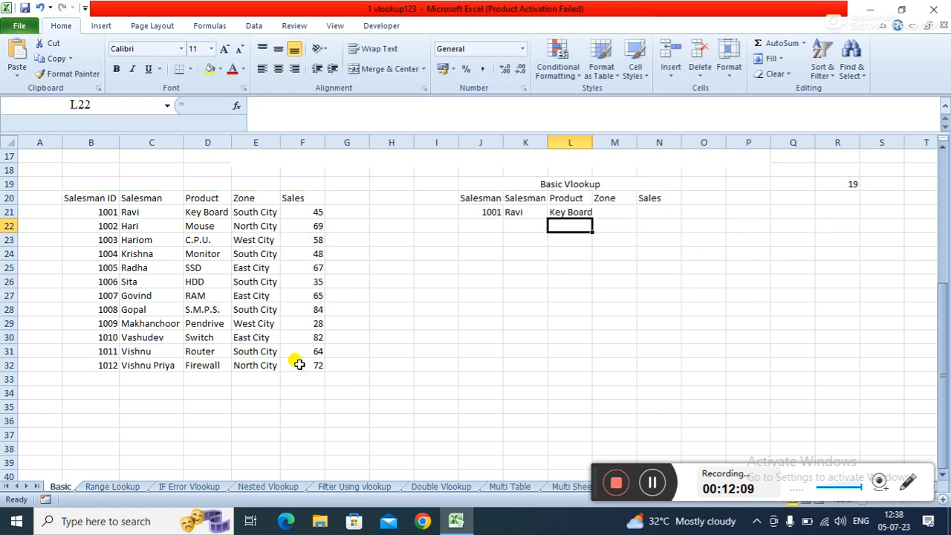
- Fill K21's salesman lookup formula across to N21
left_click(561, 212)
left_click(618, 200)
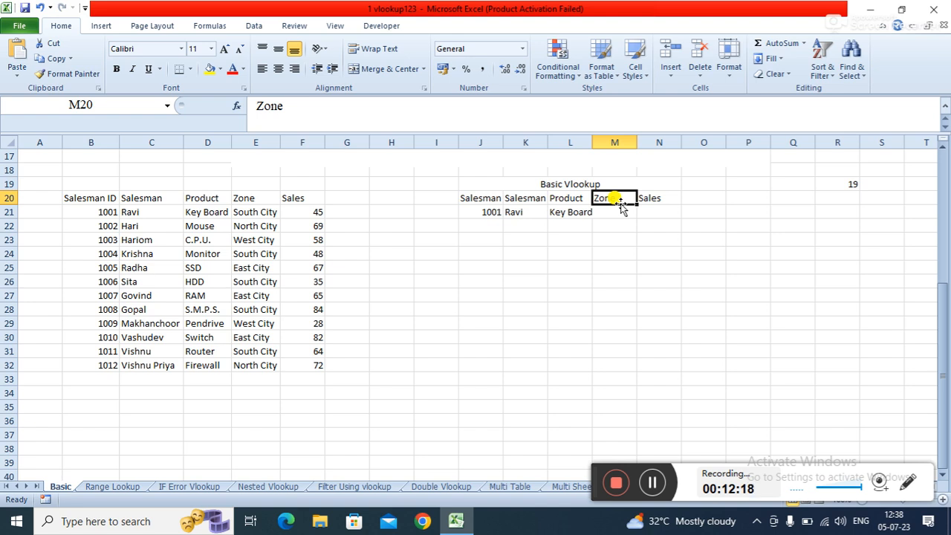
left_click(531, 214)
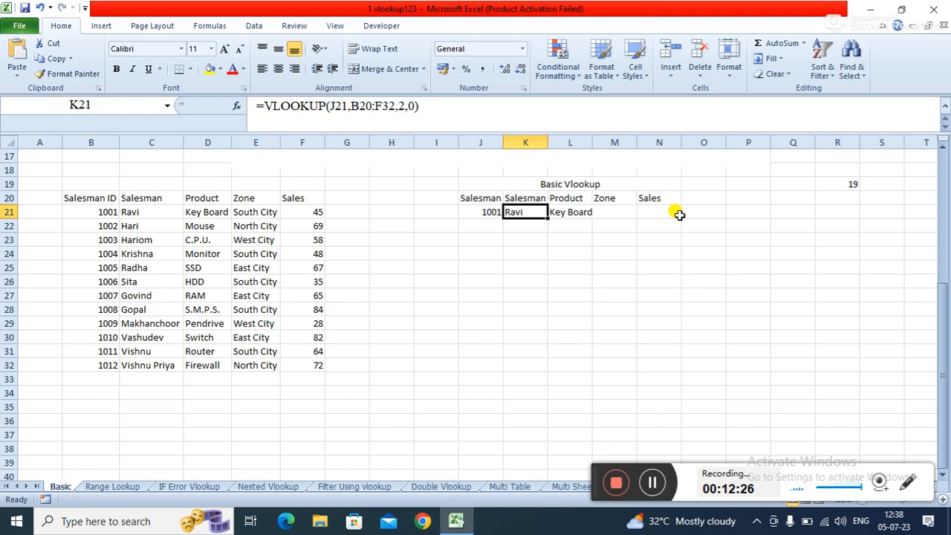
left_click(537, 255)
left_click(523, 213)
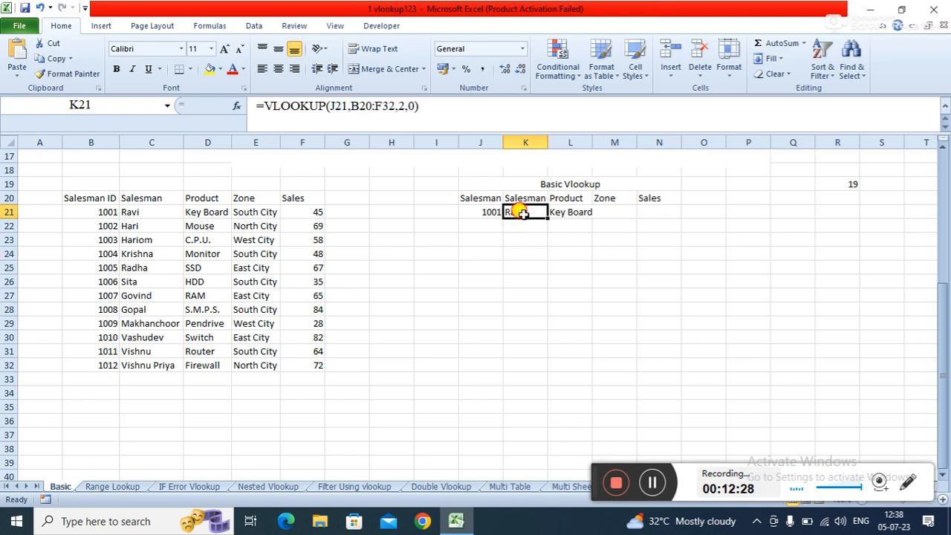
left_click_drag(547, 218, 671, 221)
left_click(538, 266)
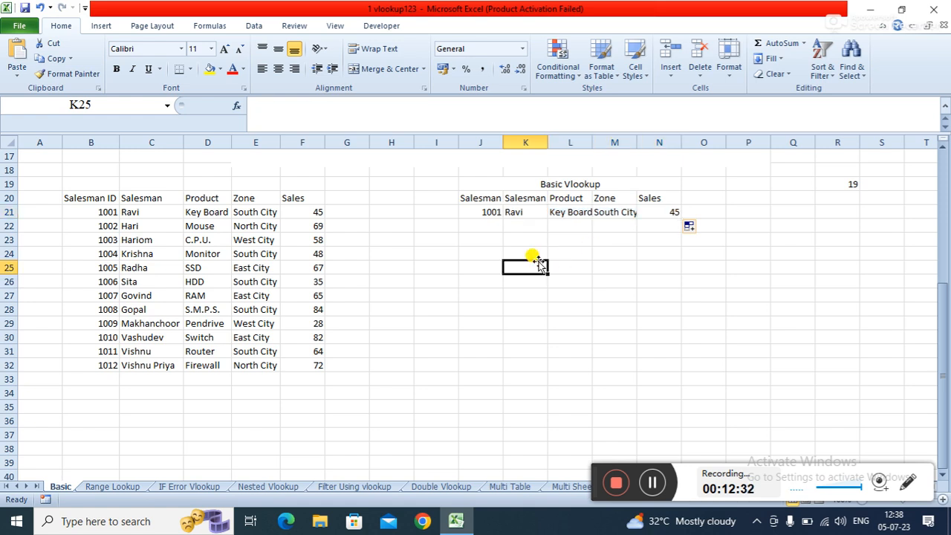
- Autofit the widths of columns L and M to their contents
left_click(569, 211)
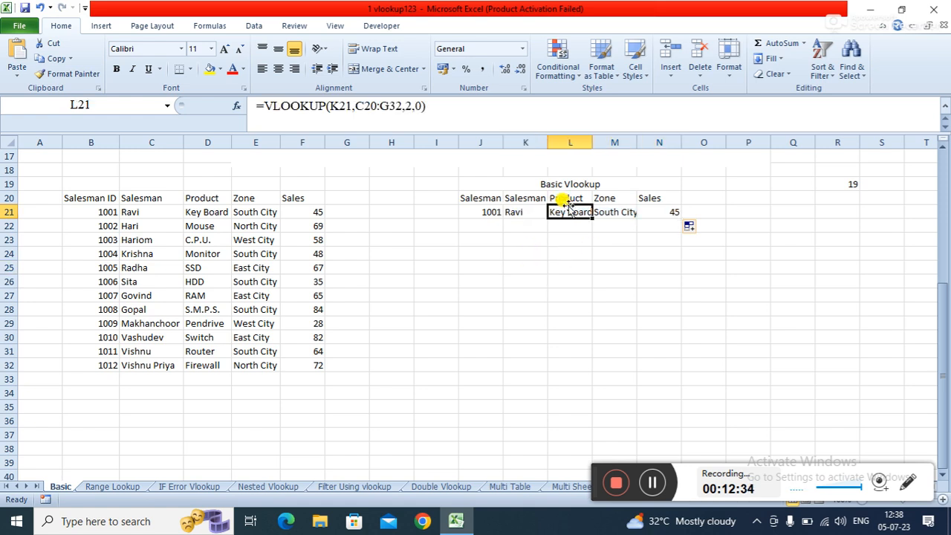
double_click(592, 141)
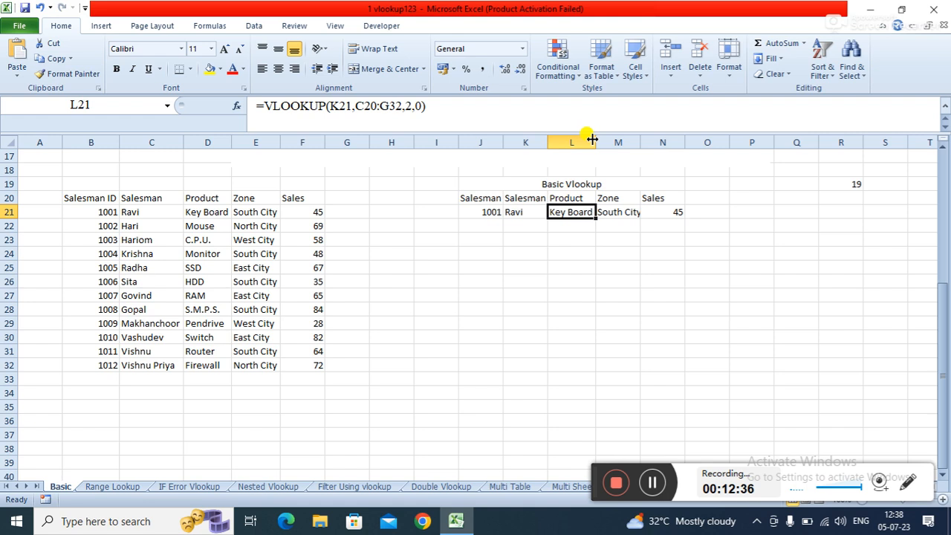
double_click(640, 141)
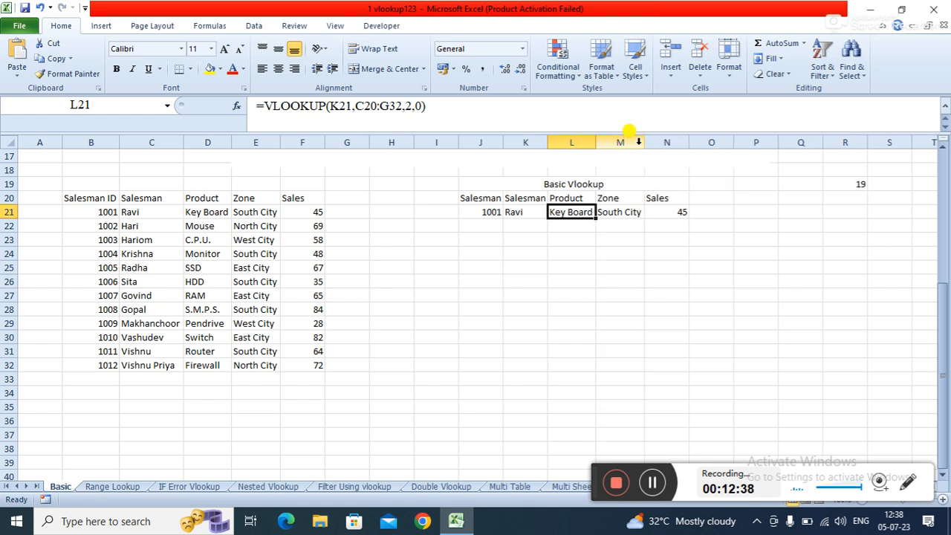
left_click(566, 276)
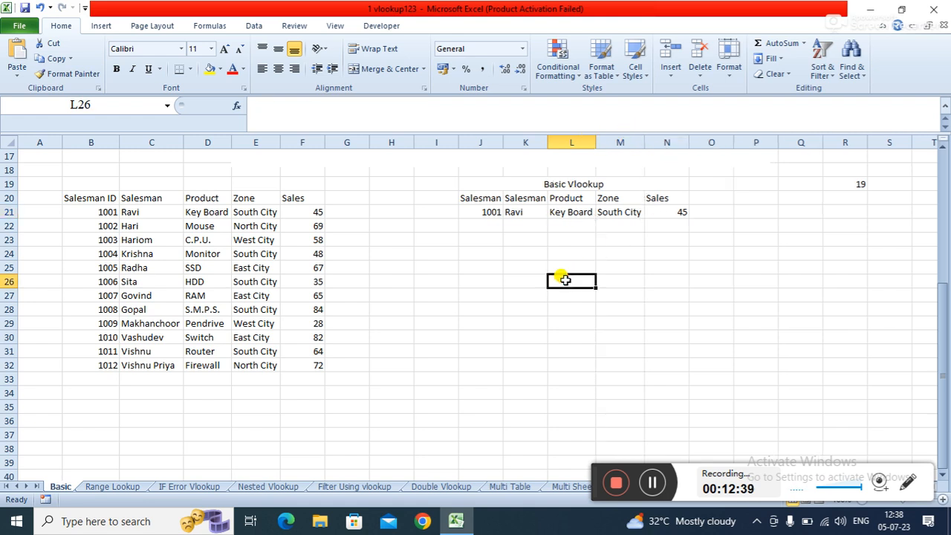
- Make K21's lookup value and table range absolute, giving =VLOOKUP($J$21,$B$20:$F$32,2,0)
left_click(523, 212)
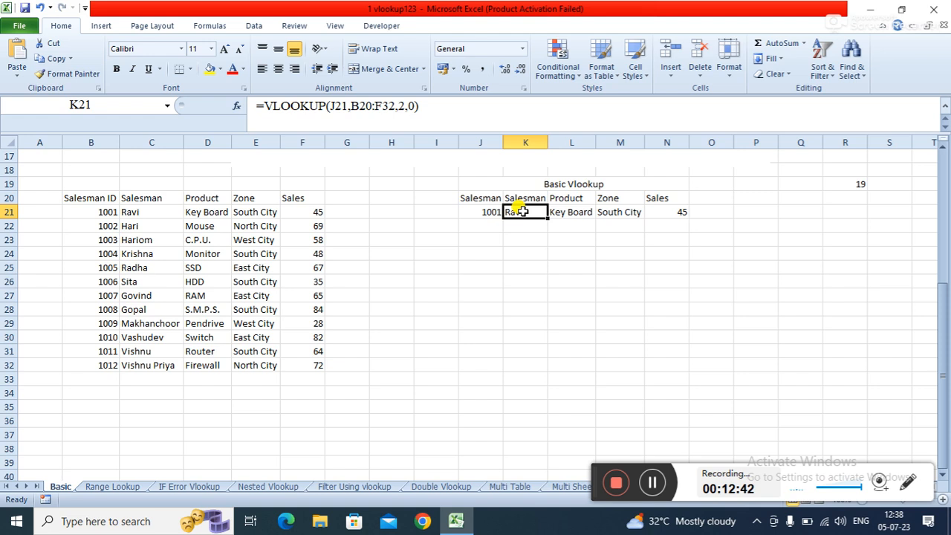
left_click(526, 255)
left_click(522, 213)
left_click(335, 106)
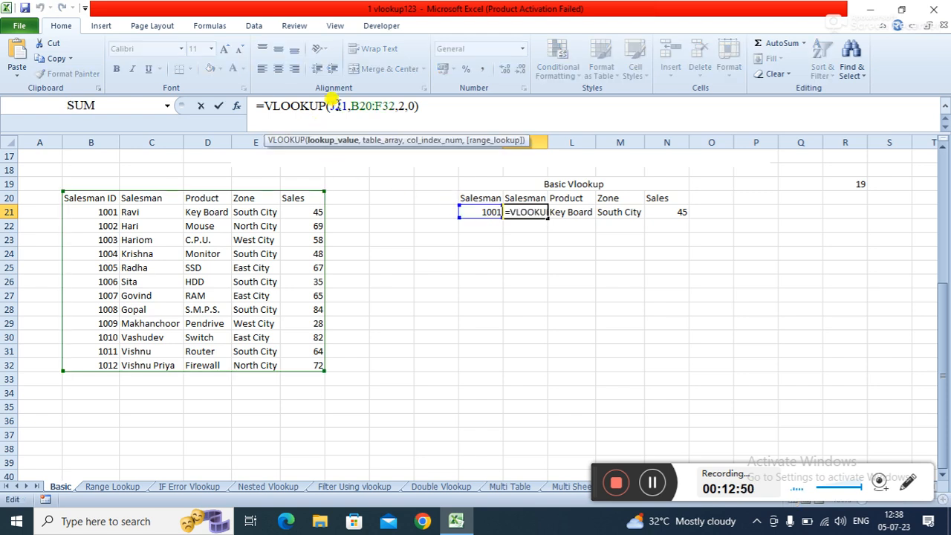
key("F4")
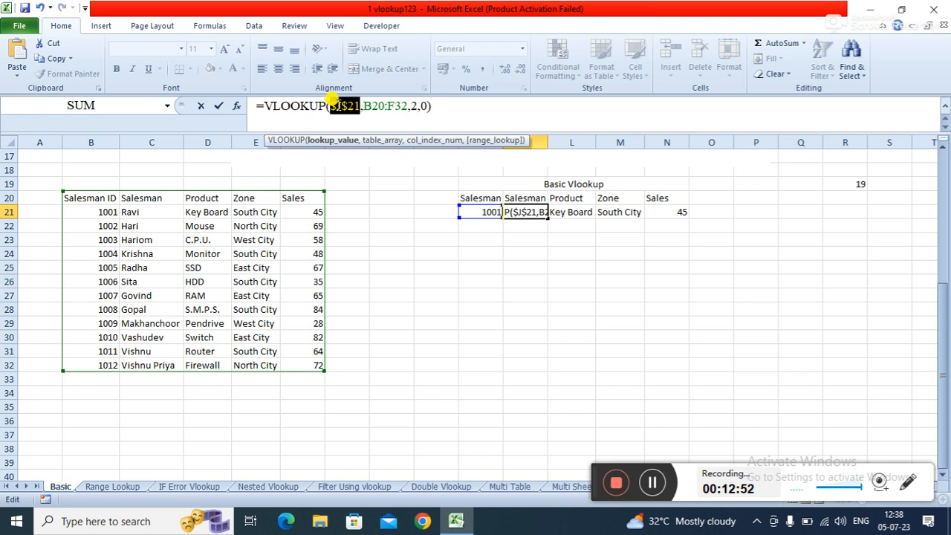
left_click(340, 104)
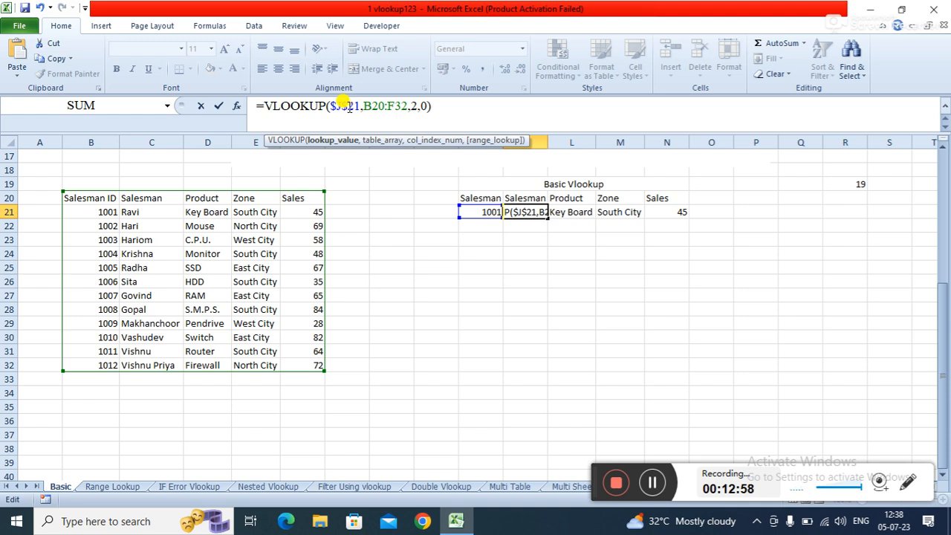
left_click(369, 106)
key("F4")
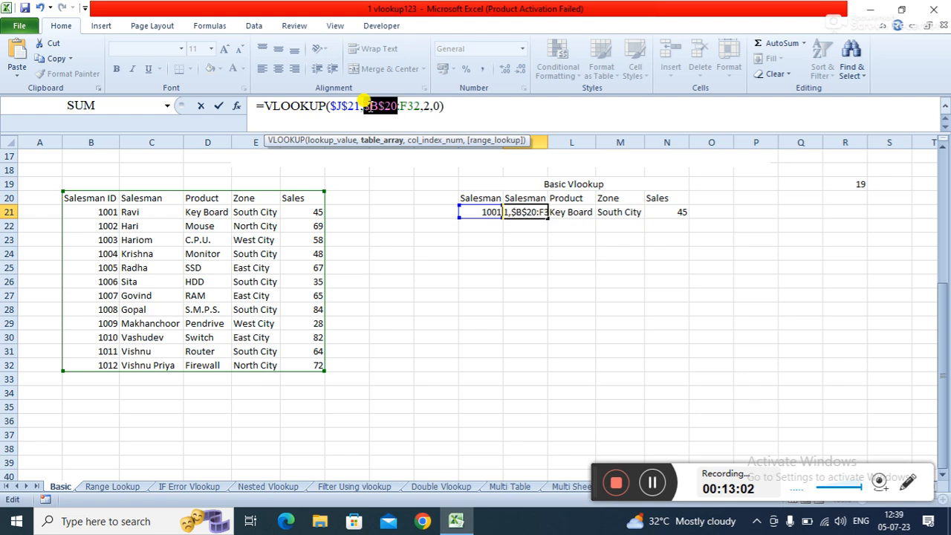
left_click(408, 108)
key("F4")
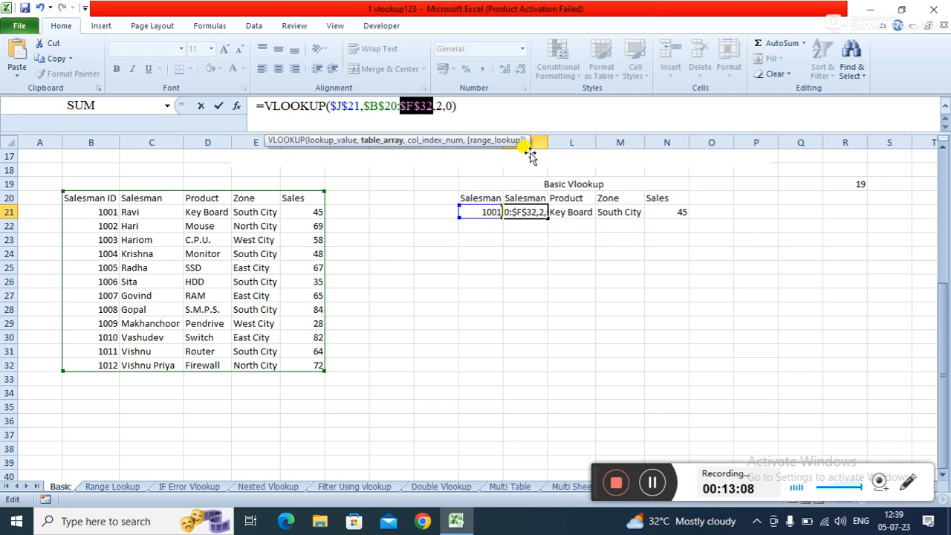
key("Return")
- Fill the absolute K21 formula across to N21
left_click(529, 212)
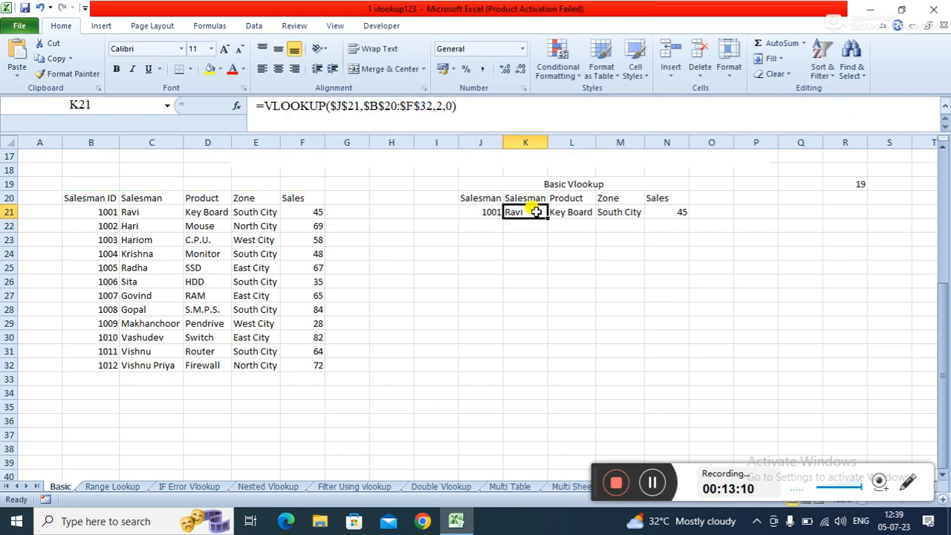
left_click_drag(548, 217, 661, 212)
left_click(549, 235)
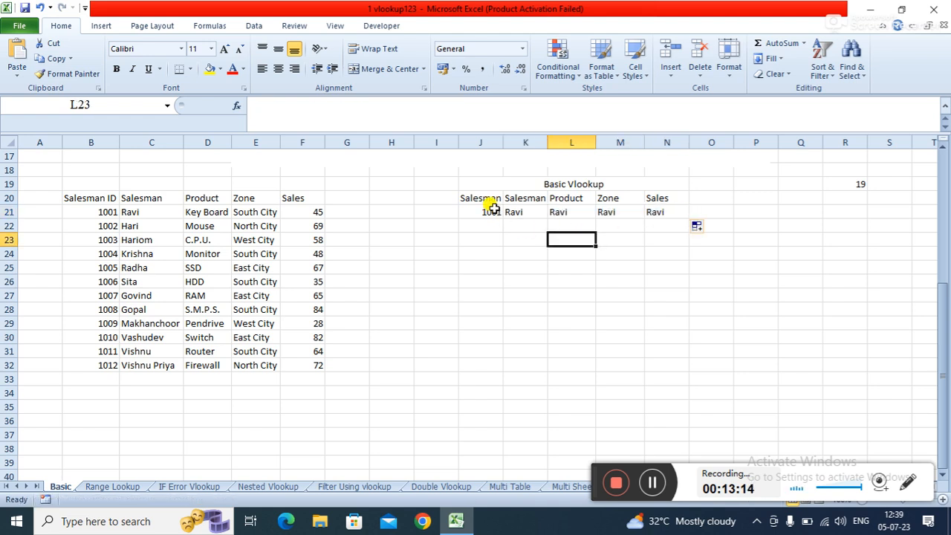
- Replace the column index number in K21's formula with COLUMN()-4
left_click(526, 210)
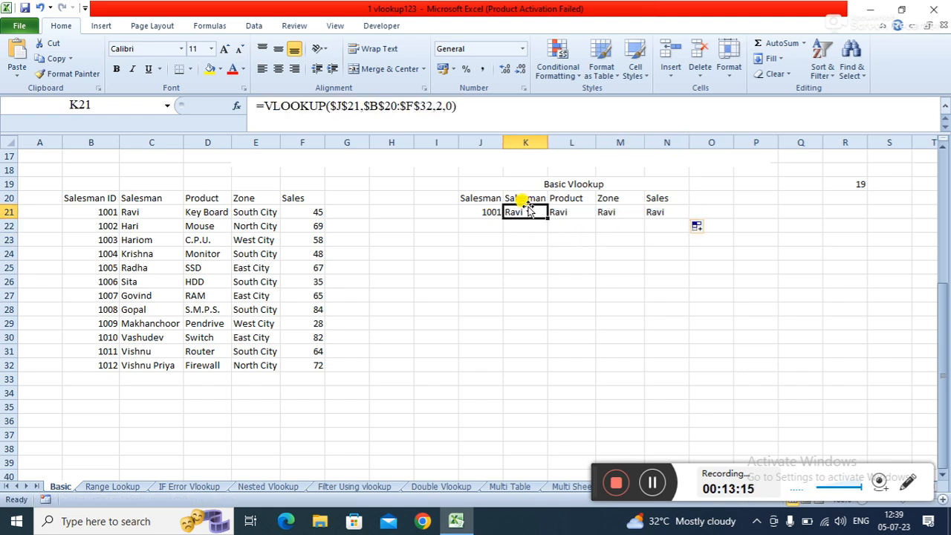
left_click(439, 107)
key("BackSpace")
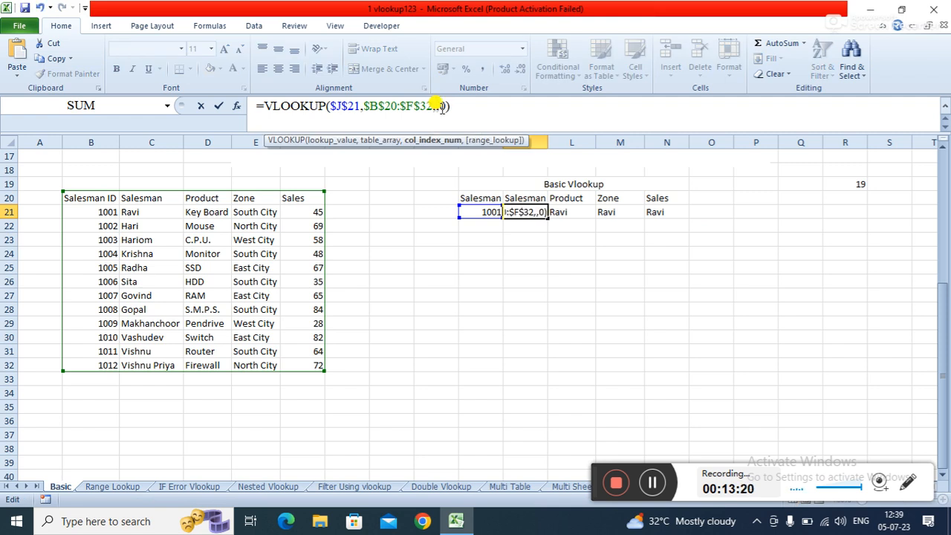
type("COL")
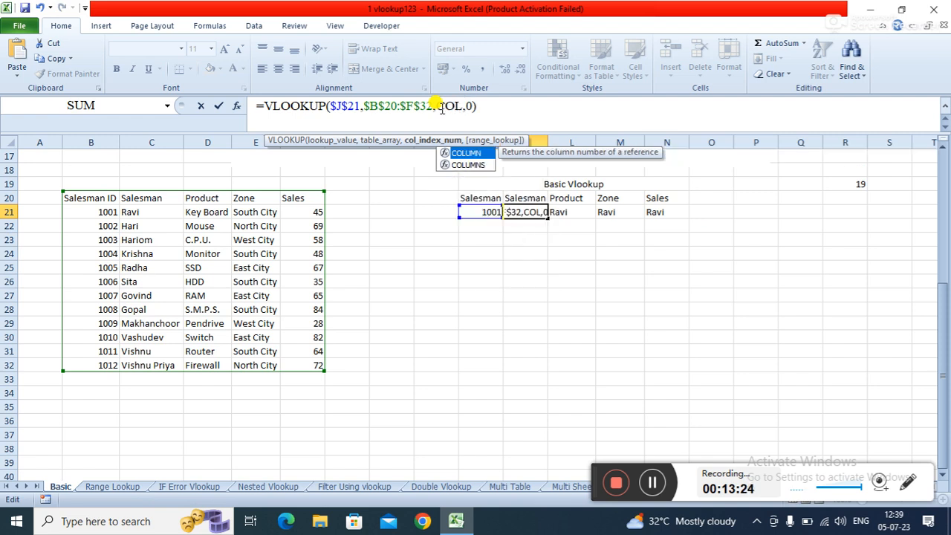
key("Tab")
type("_")
key("BackSpace")
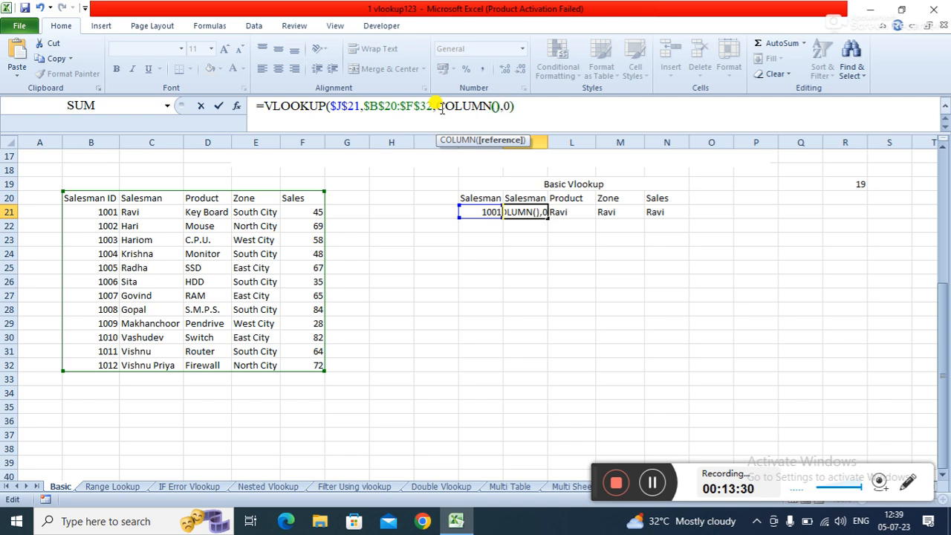
key("Right")
type("-")
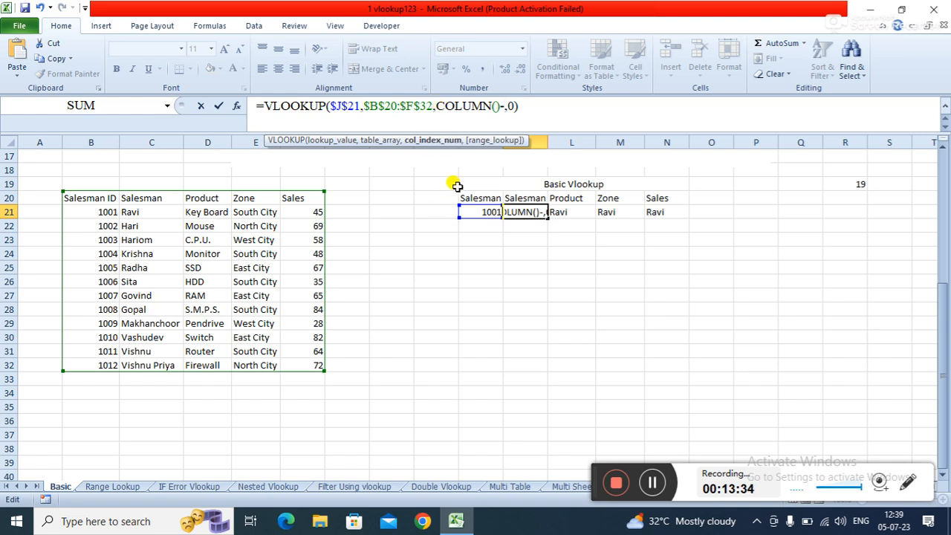
type("4")
key("Return")
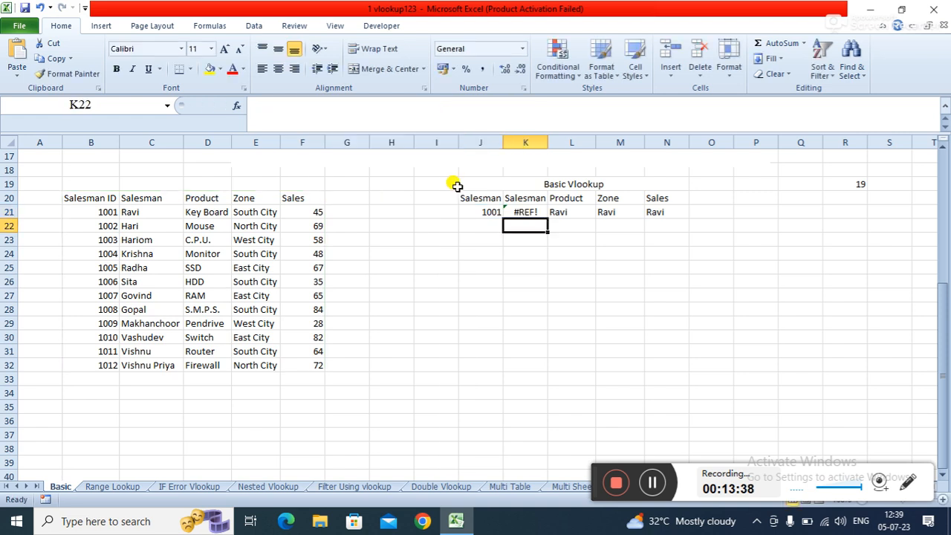
- Enter =COLUMN() in K24 to check the column number
left_click(531, 212)
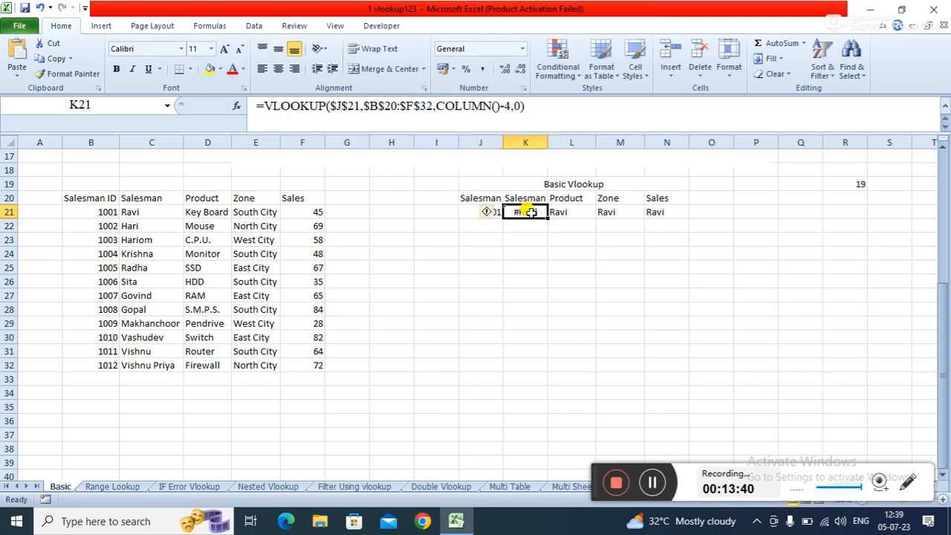
left_click(525, 251)
type("=COL")
key("Tab")
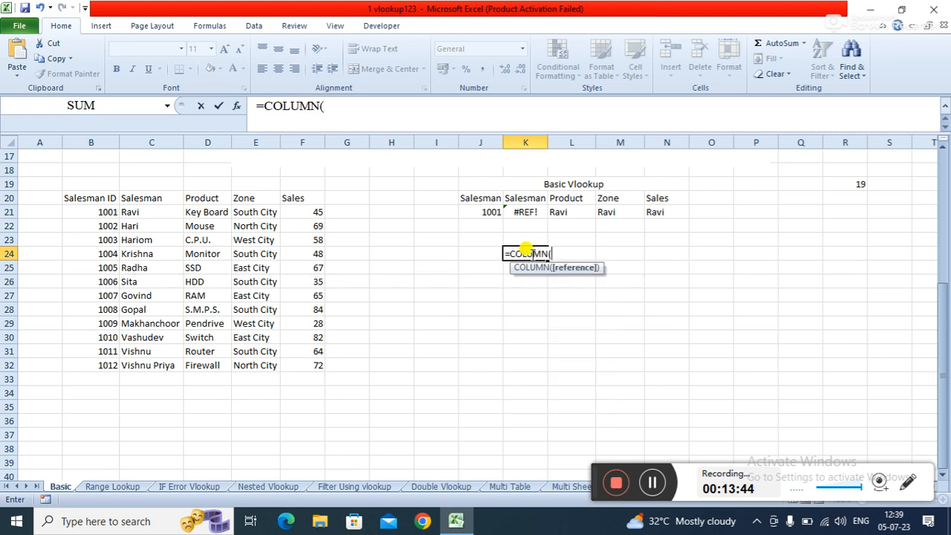
type(")")
key("Return")
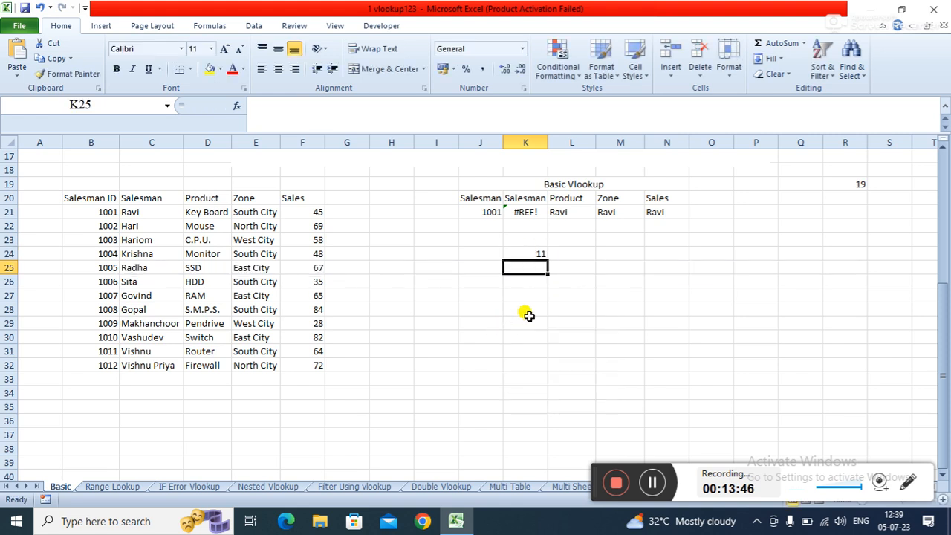
- Change the column index in K21's formula to COLUMN()-9
left_click(534, 214)
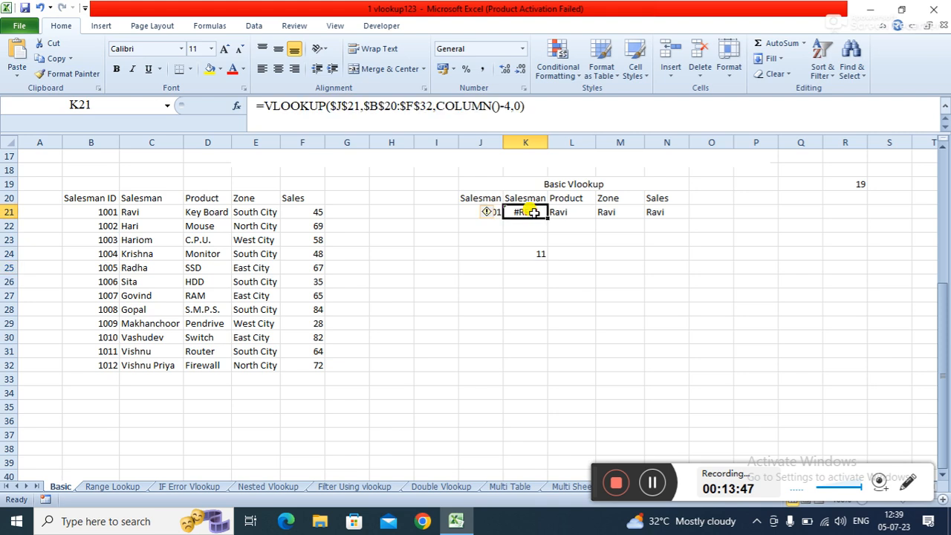
left_click(510, 107)
type("-9")
key("Return")
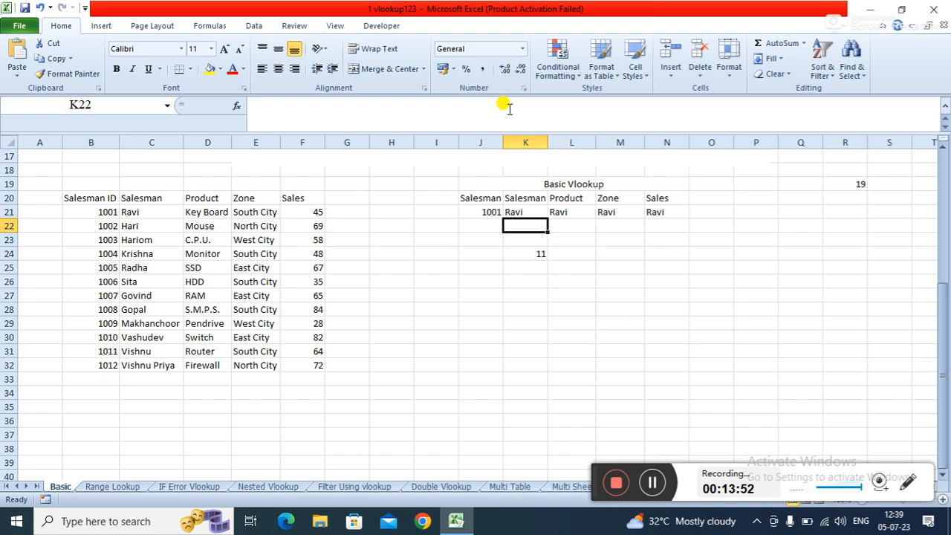
- Fill the COLUMN()-9 version of K21's formula across to N21
left_click(529, 211)
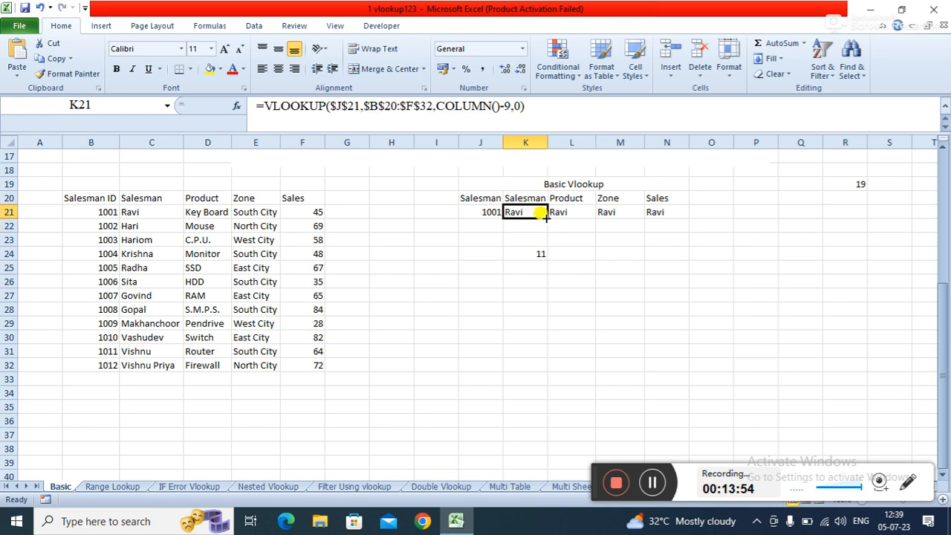
left_click_drag(546, 214, 688, 211)
left_click(479, 264)
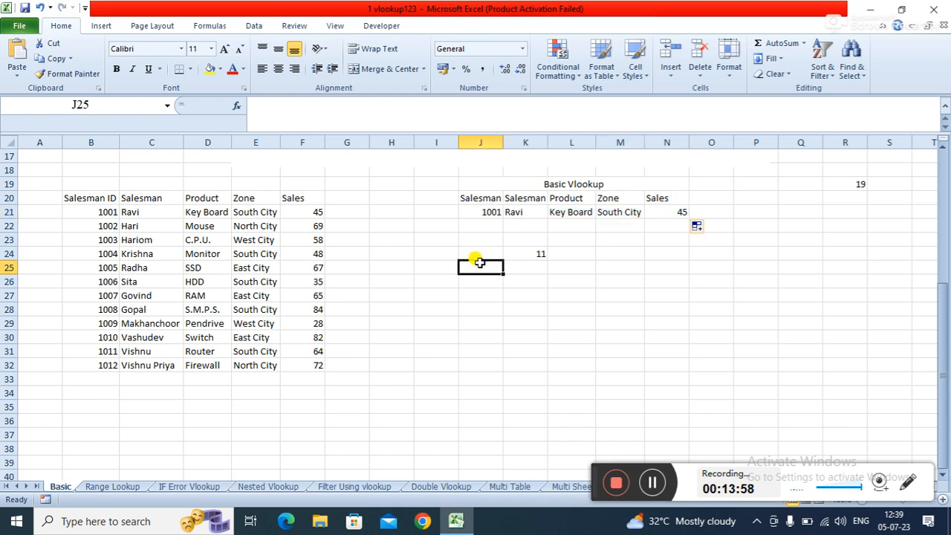
- Review the COLUMN() check value in K24 and the lookup formula in K21
left_click(521, 251)
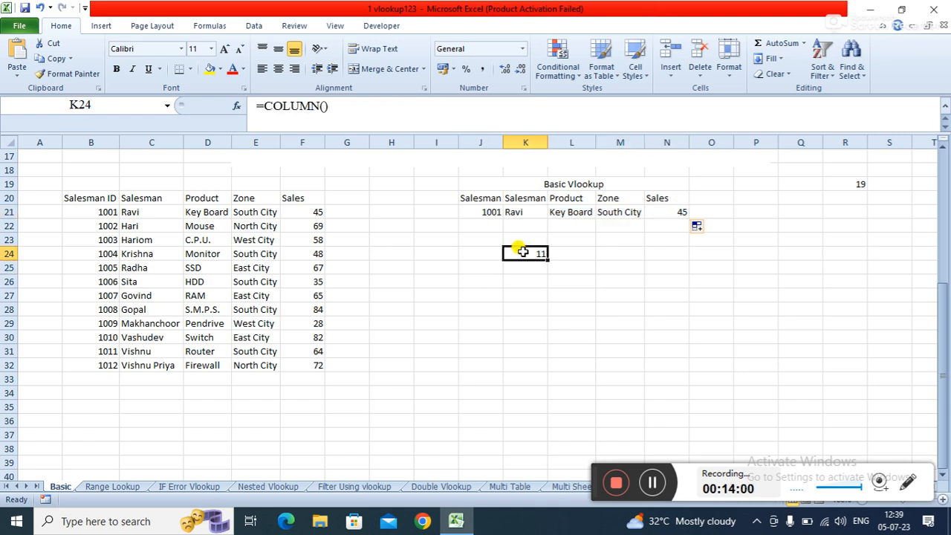
left_click(590, 292)
left_click(517, 214)
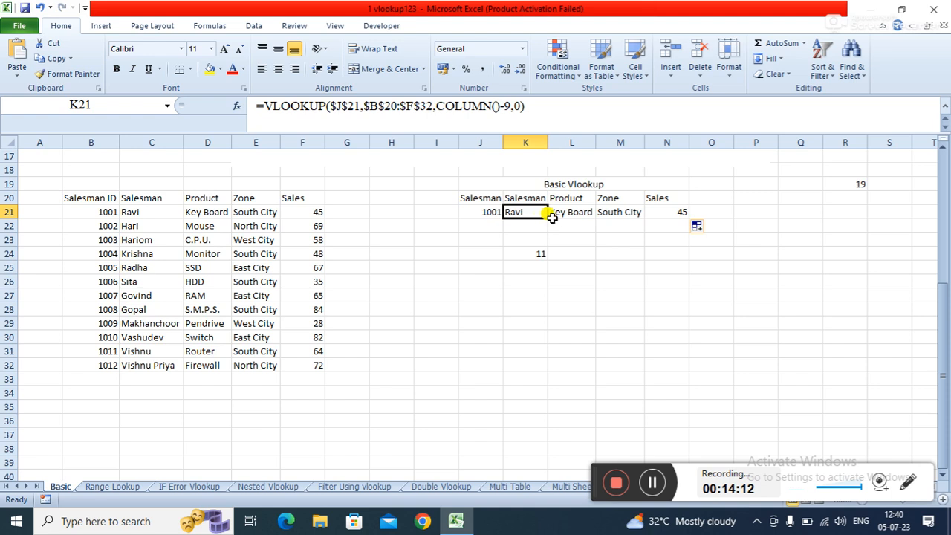
left_click(633, 251)
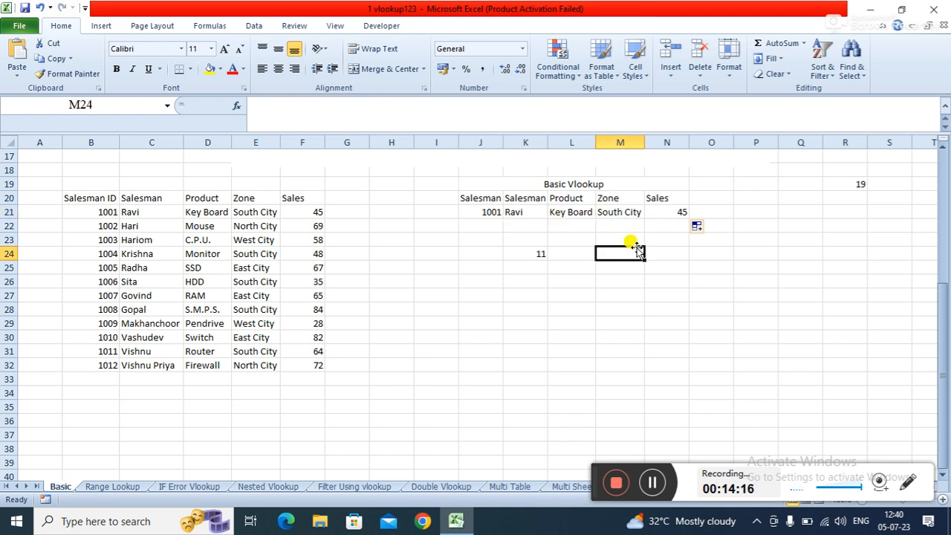
left_click(509, 292)
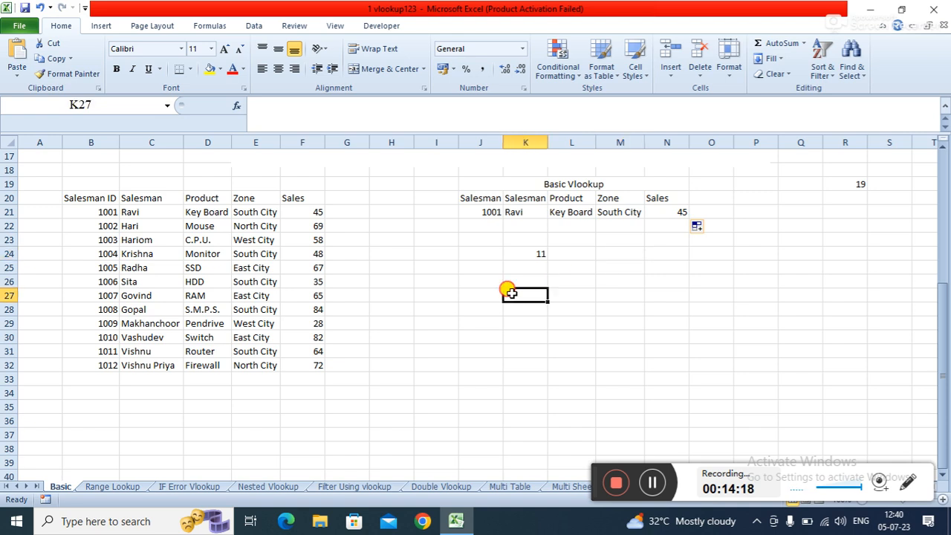
left_click(462, 281)
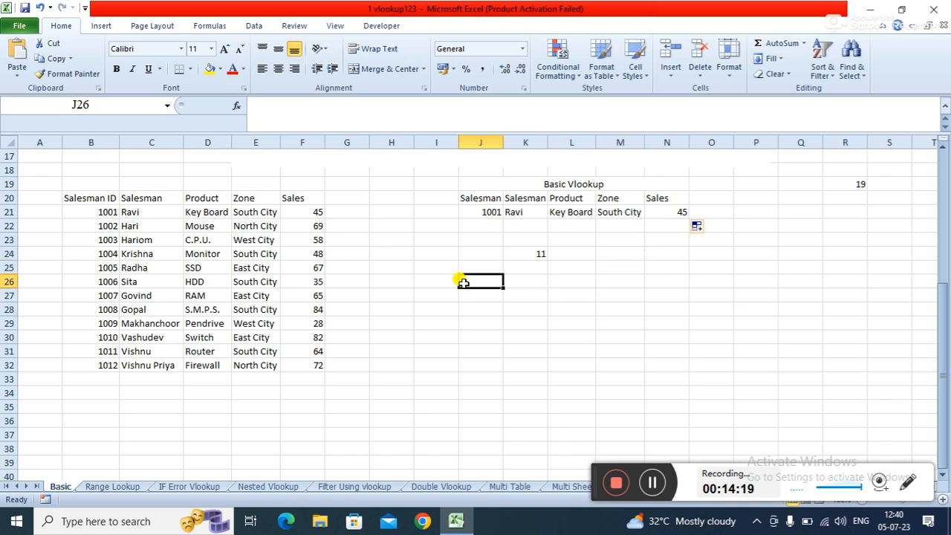
- Switch to the Range Lookup sheet and clear everything from the Performance and Area Code results in H6:I17
left_click(103, 486)
left_click(404, 426)
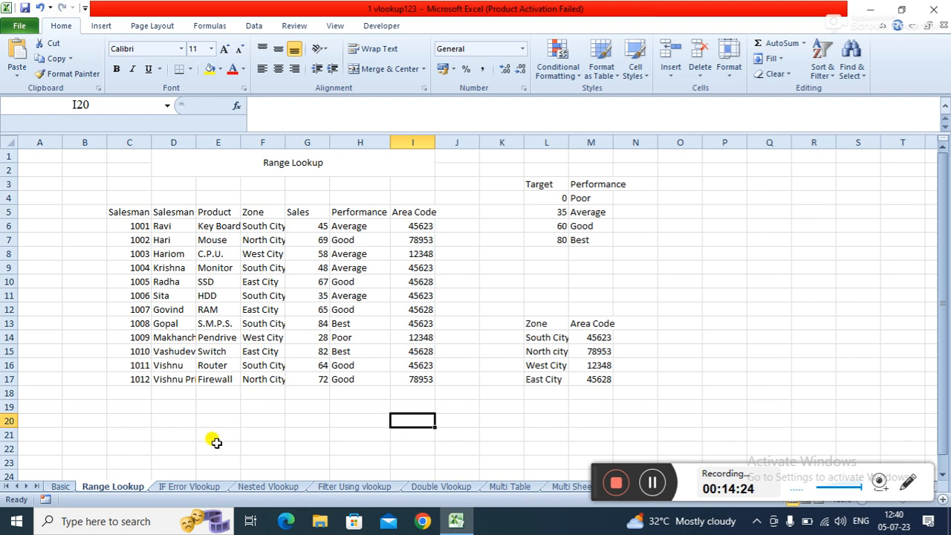
left_click(533, 281)
left_click(340, 226)
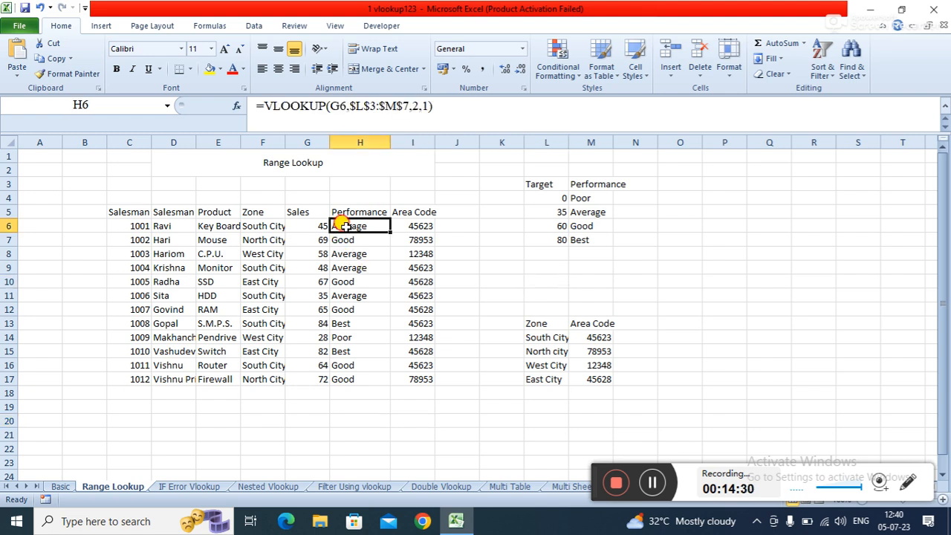
left_click_drag(343, 226, 421, 380)
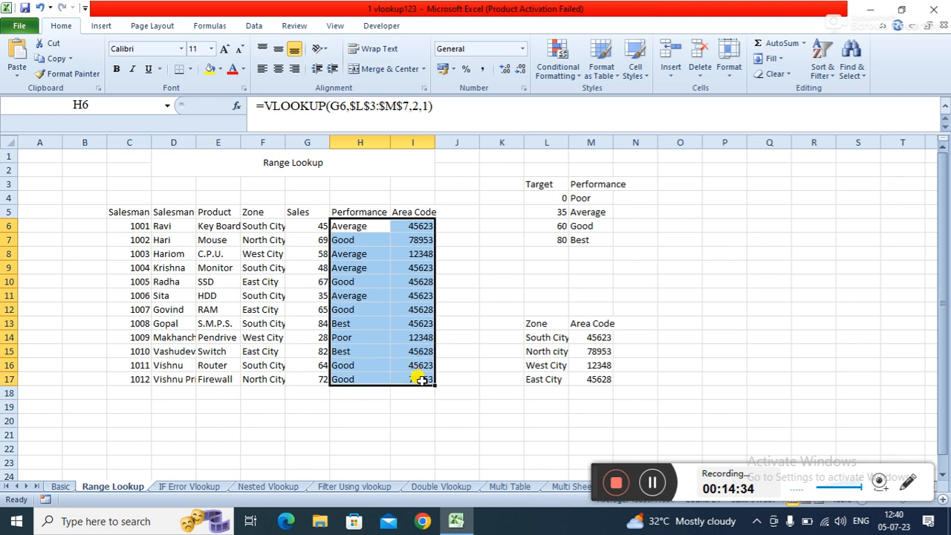
left_click(778, 74)
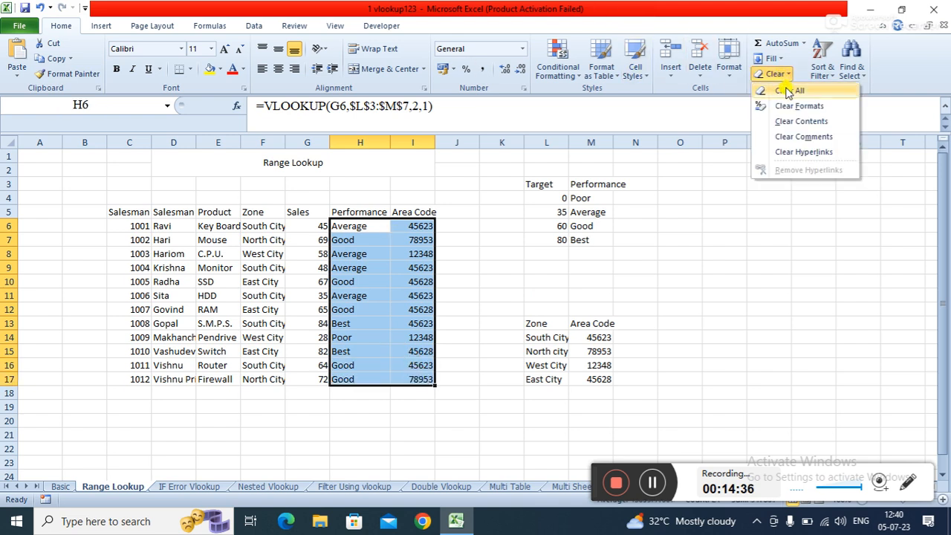
left_click(788, 91)
left_click(452, 267)
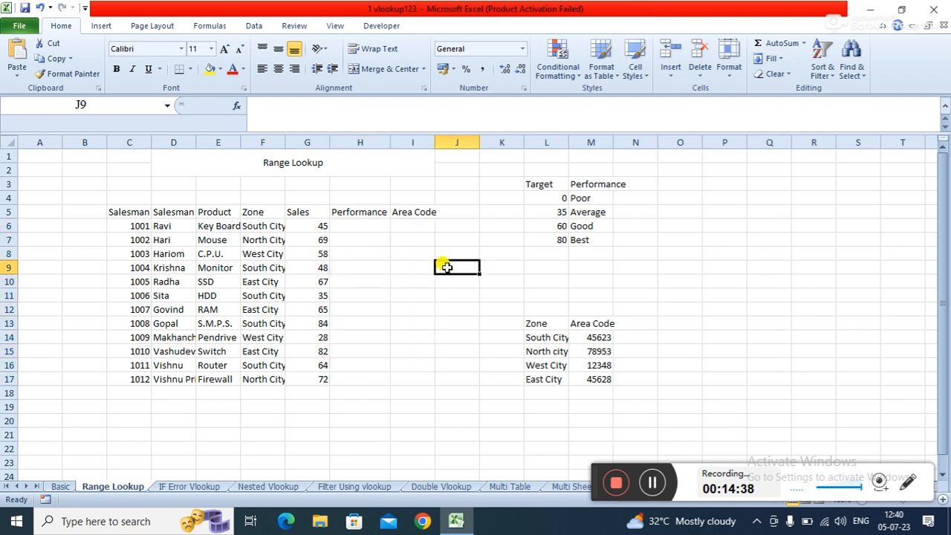
- Examine the Target and Performance lookup table in L3:M7
left_click(353, 225)
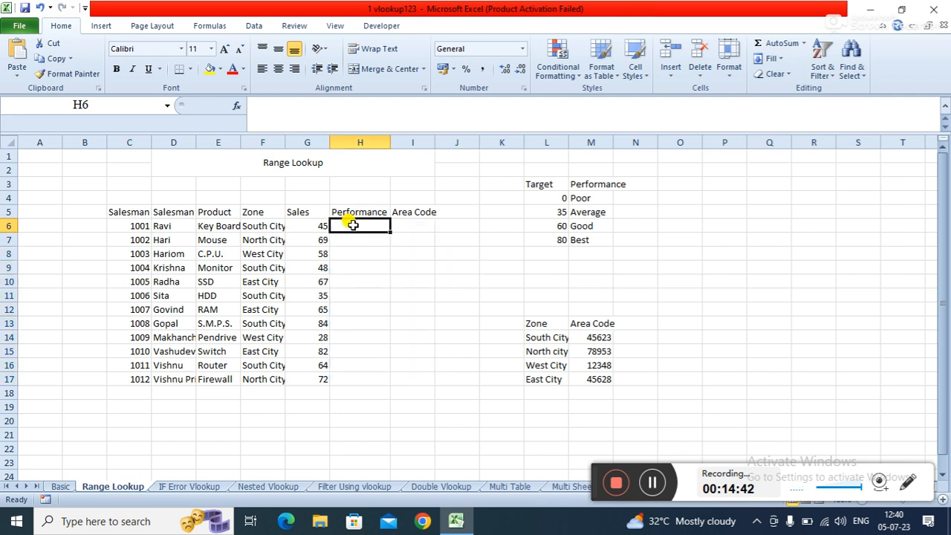
left_click(538, 192)
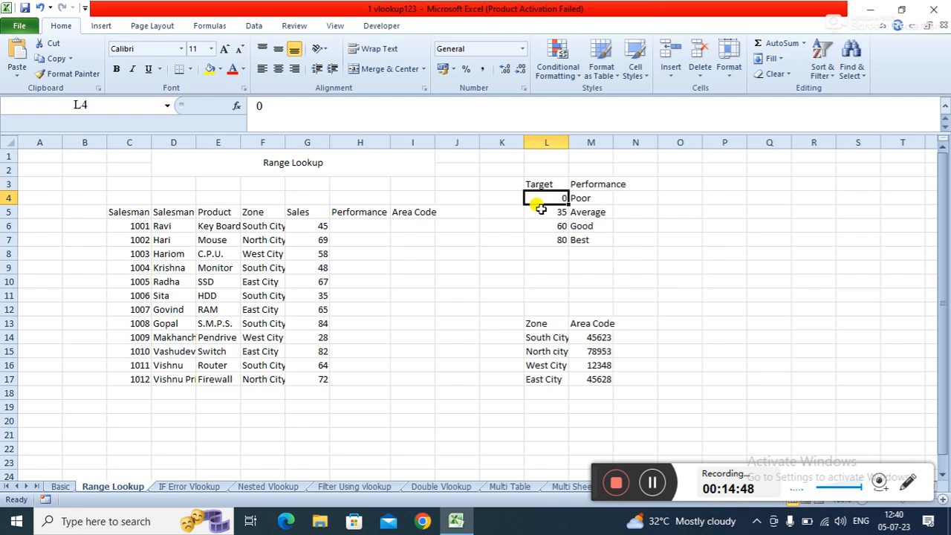
left_click(574, 195)
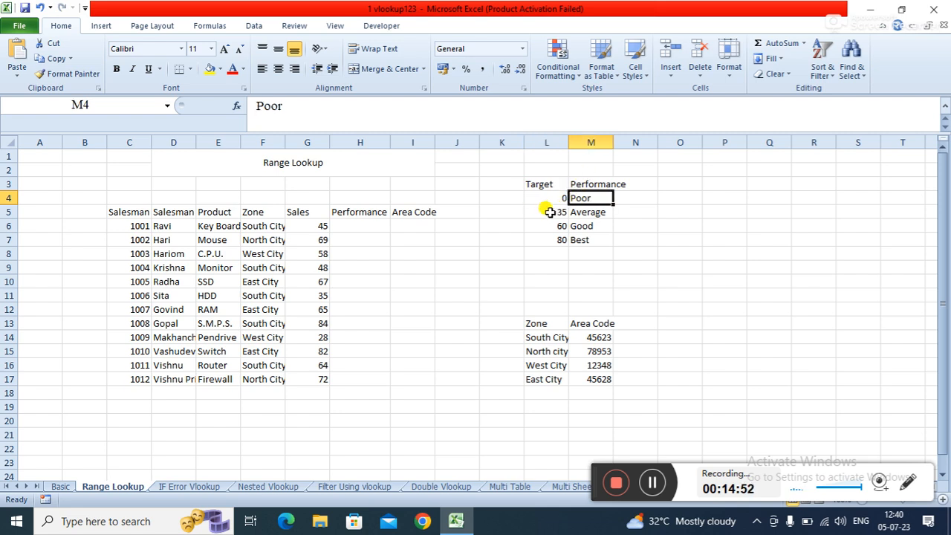
left_click(548, 212)
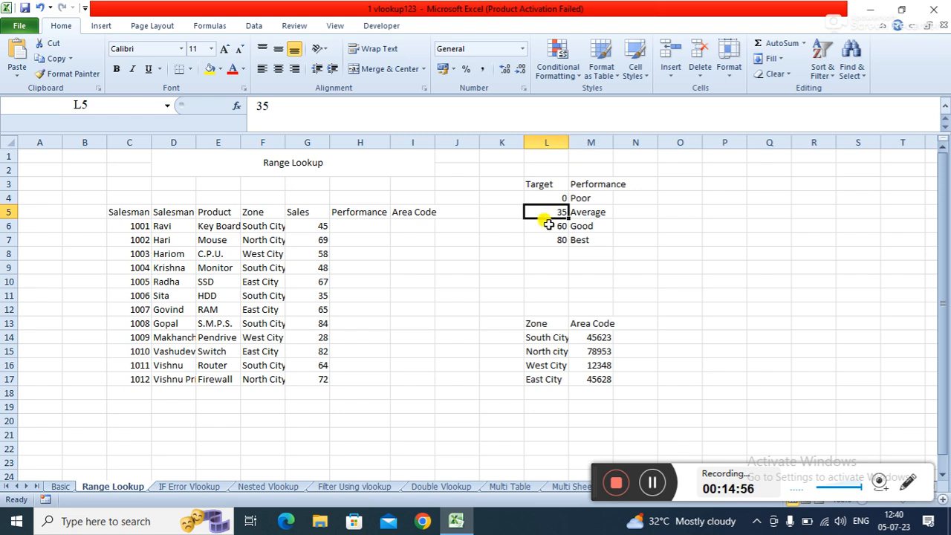
left_click(586, 212)
left_click(619, 212)
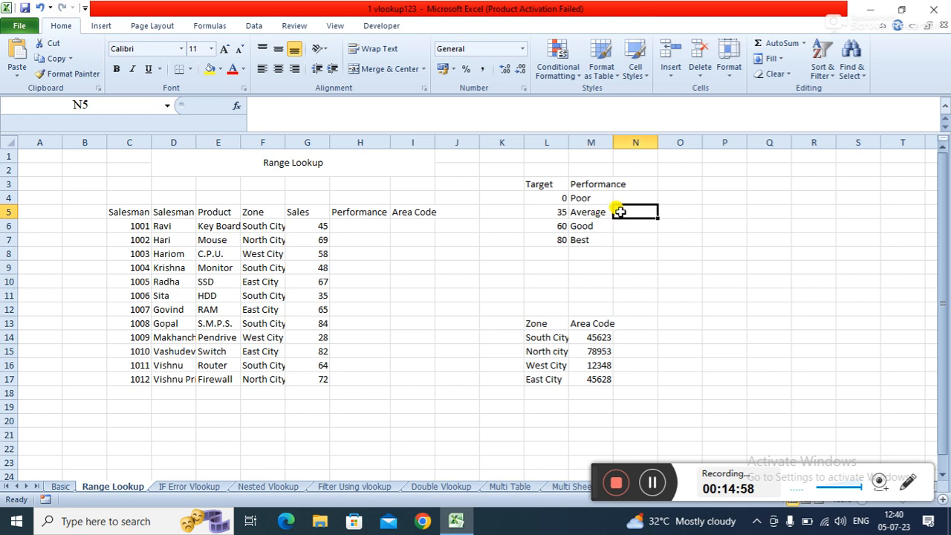
left_click(559, 227)
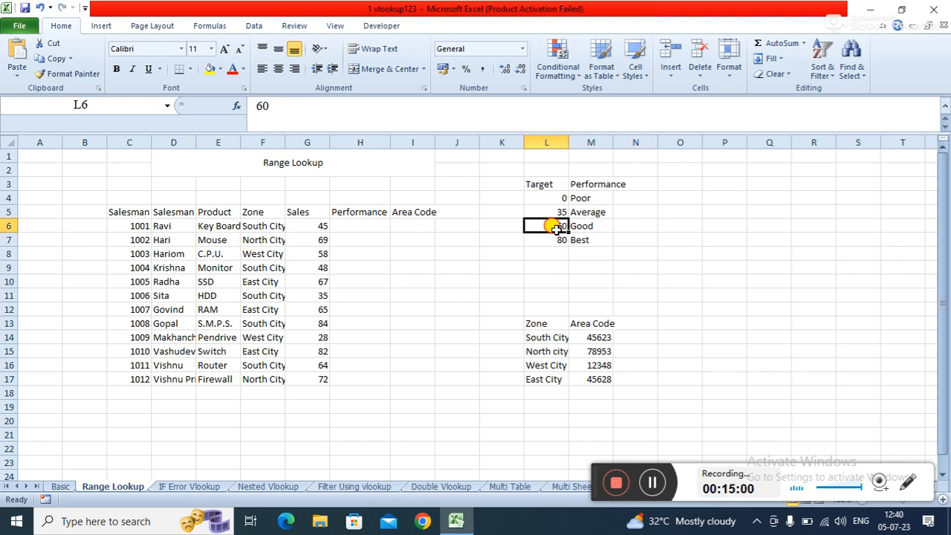
left_click(633, 229)
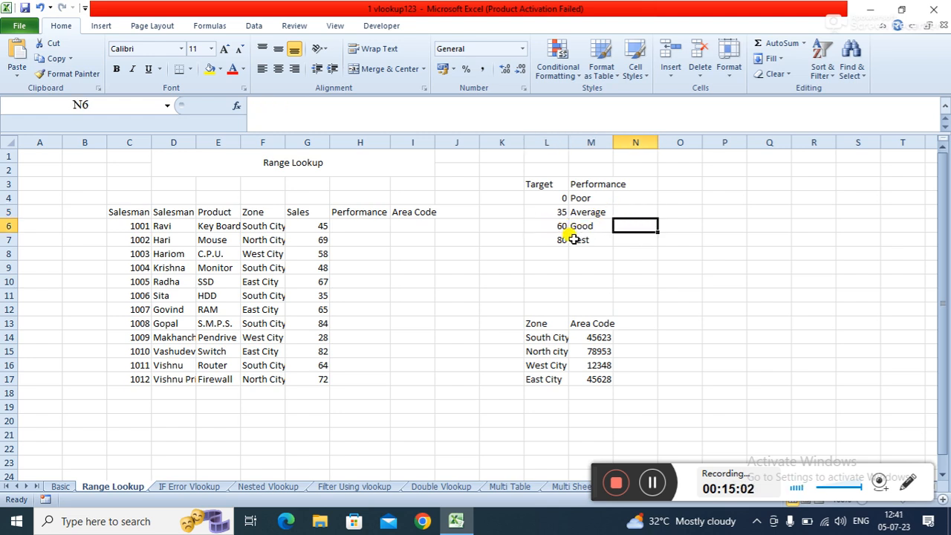
left_click(627, 238)
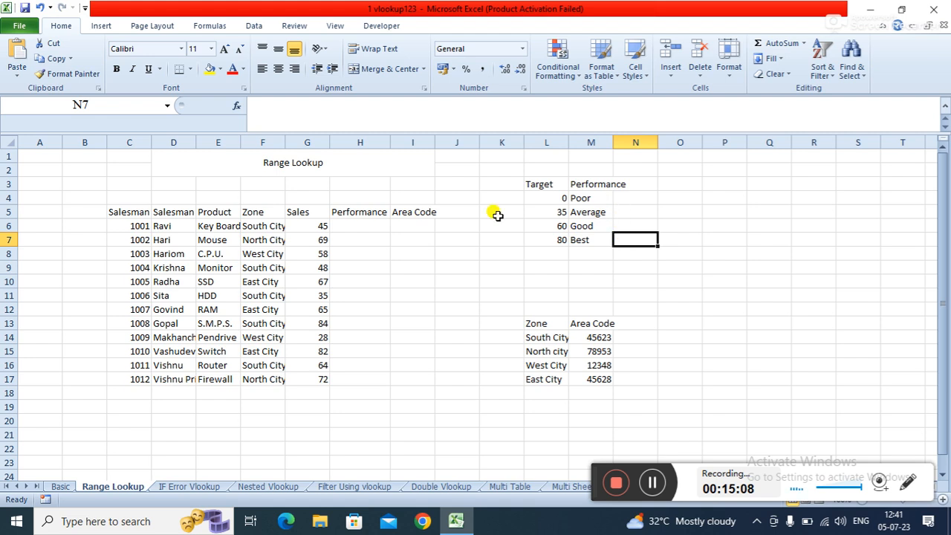
- Enter =VLOOKUP(G6,L4:M8,2,0) in H6 to look up the first salesman's performance from the target table
left_click(354, 227)
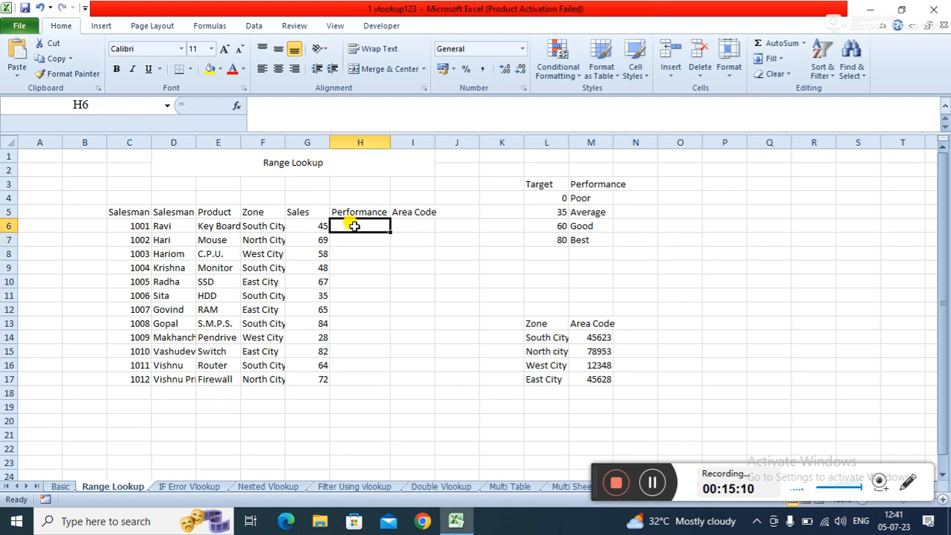
type("=")
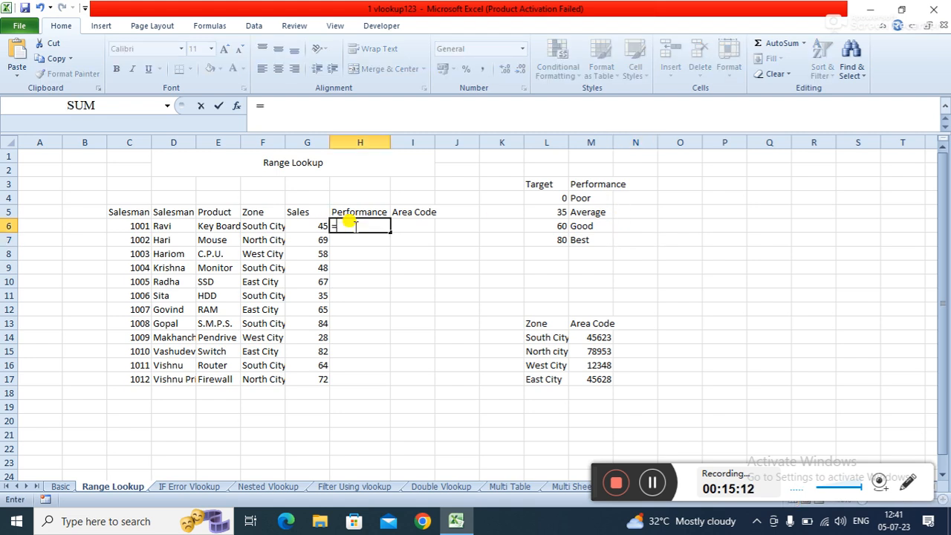
type("VL")
key("Tab")
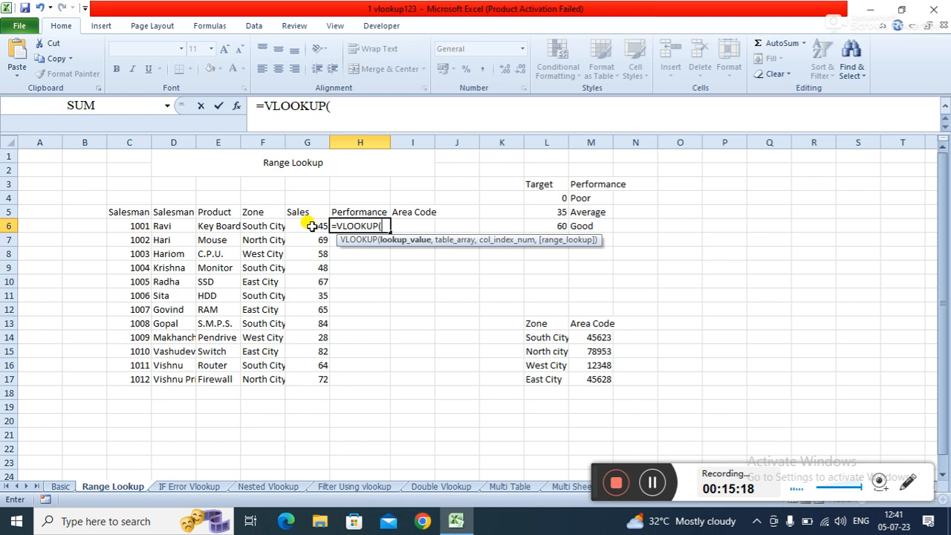
left_click(312, 226)
type(",")
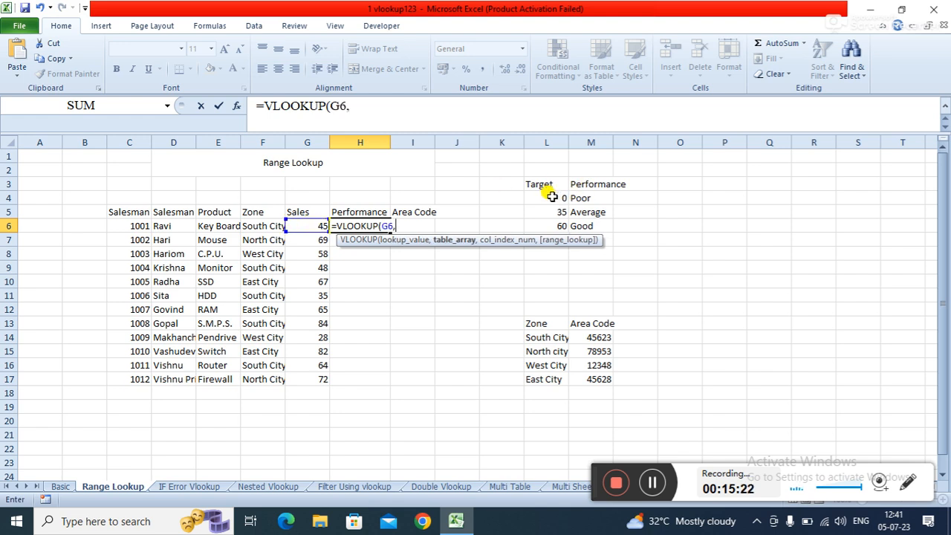
left_click_drag(546, 196, 591, 248)
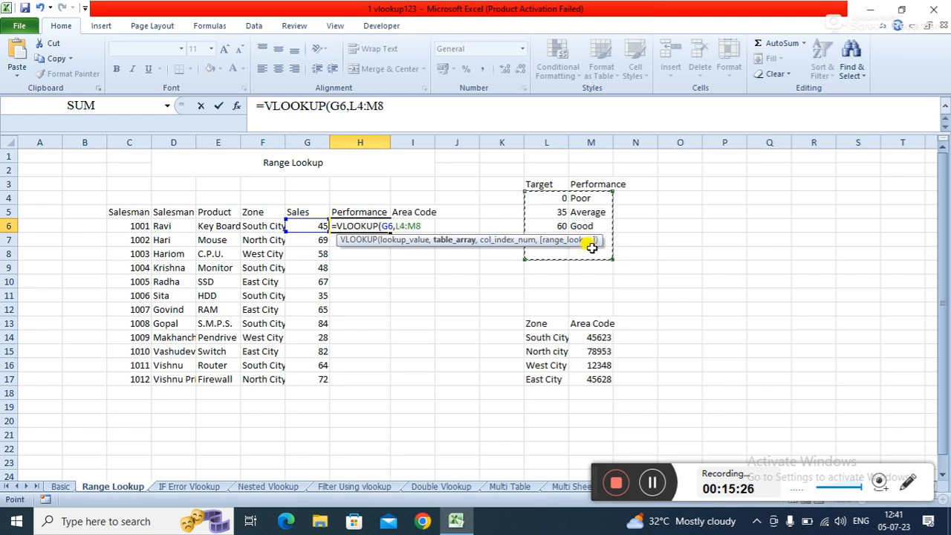
type(",")
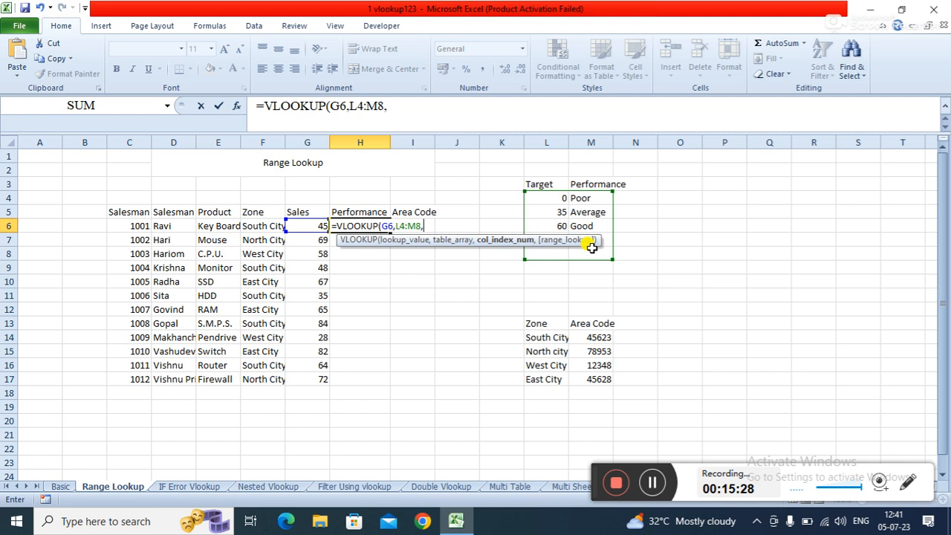
key("Down")
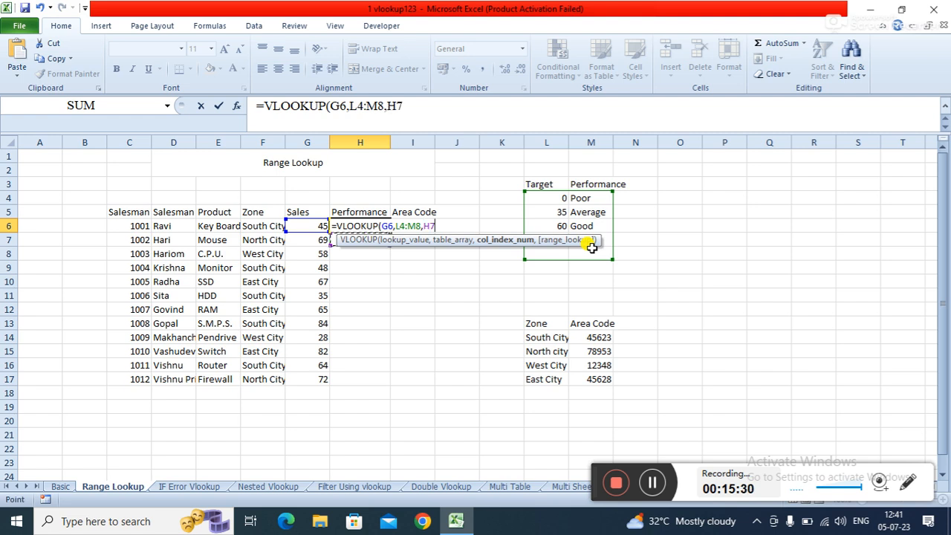
key("BackSpace")
key("BackSpace")
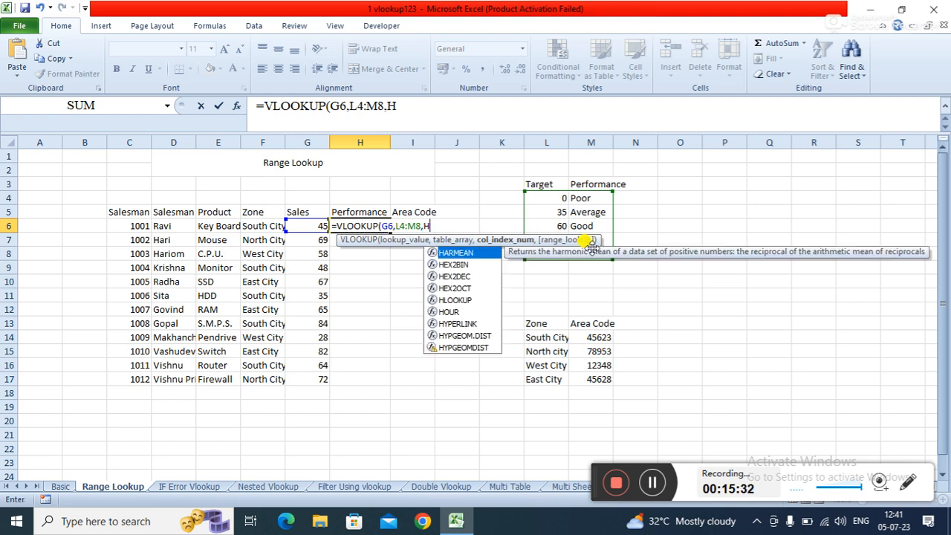
type("2")
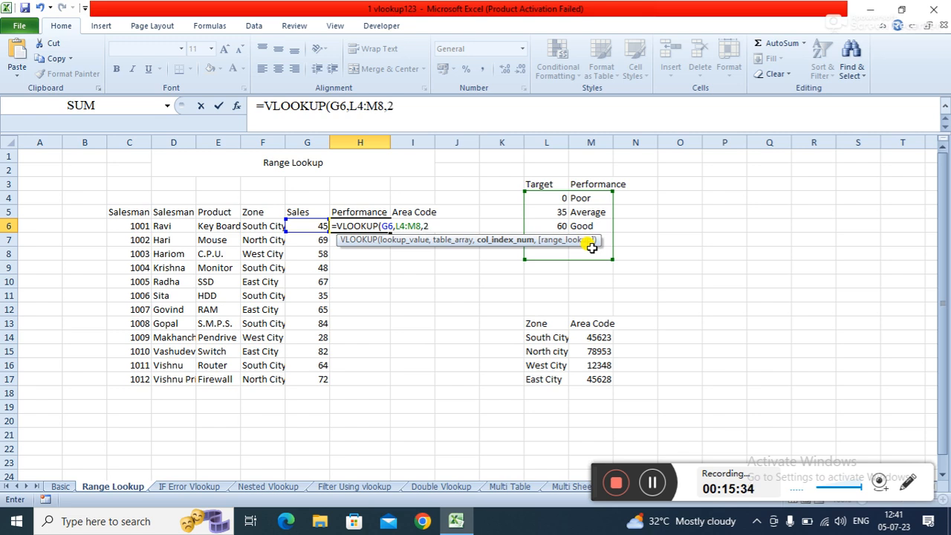
type(",0")
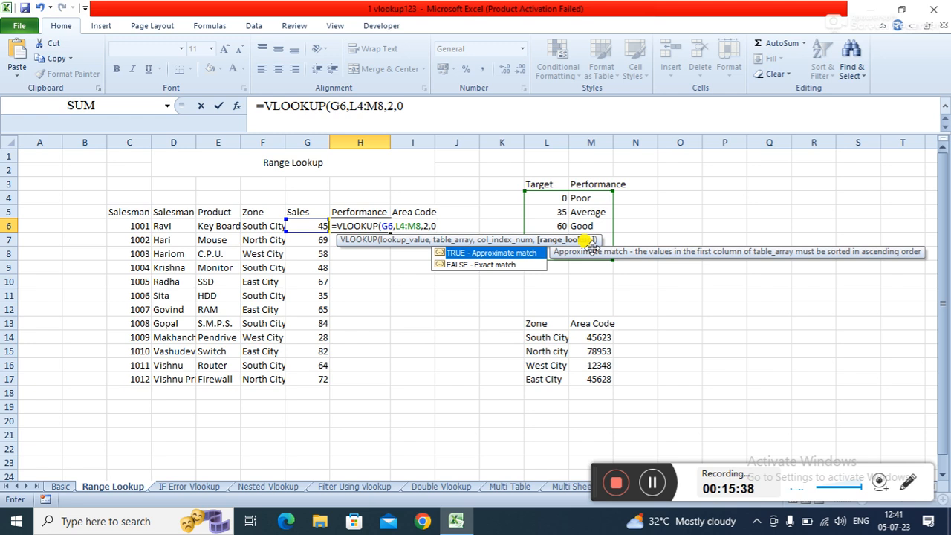
type(")")
key("Return")
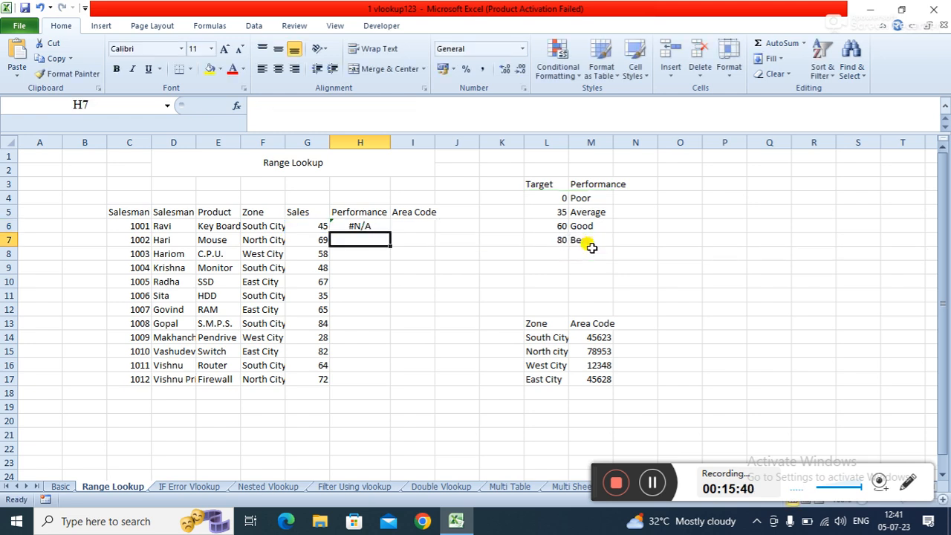
- Set H6's range lookup argument to 1 for approximate match and fill the formula down to H17
left_click(360, 223)
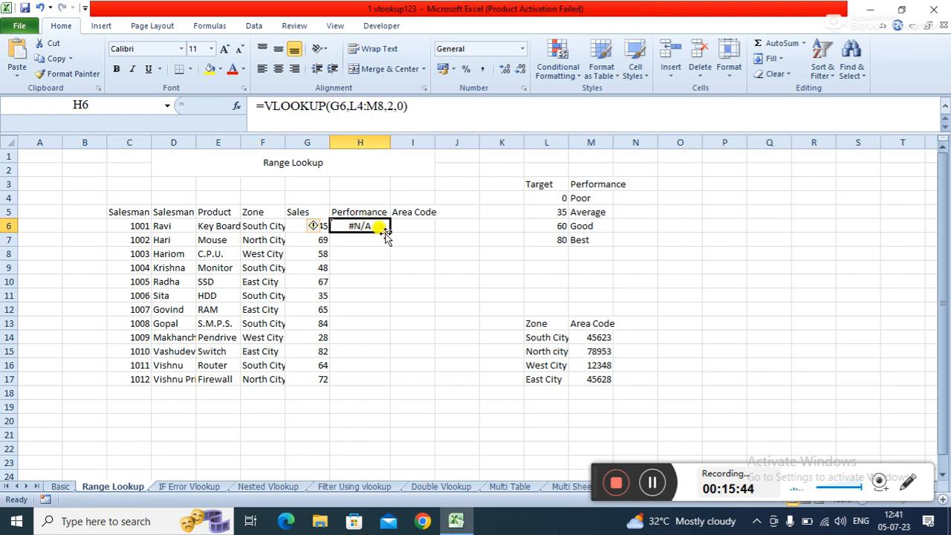
left_click(401, 106)
key("BackSpace")
type("1")
key("Return")
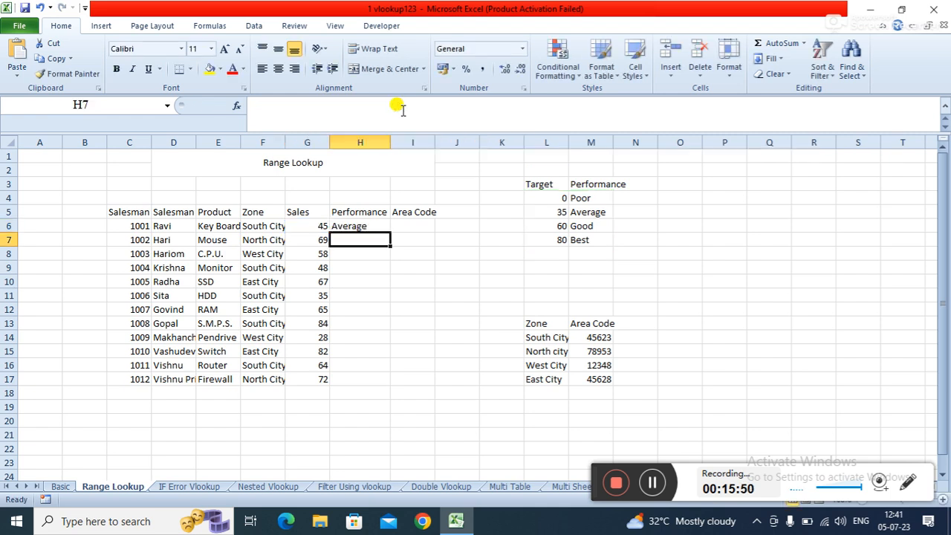
left_click(374, 224)
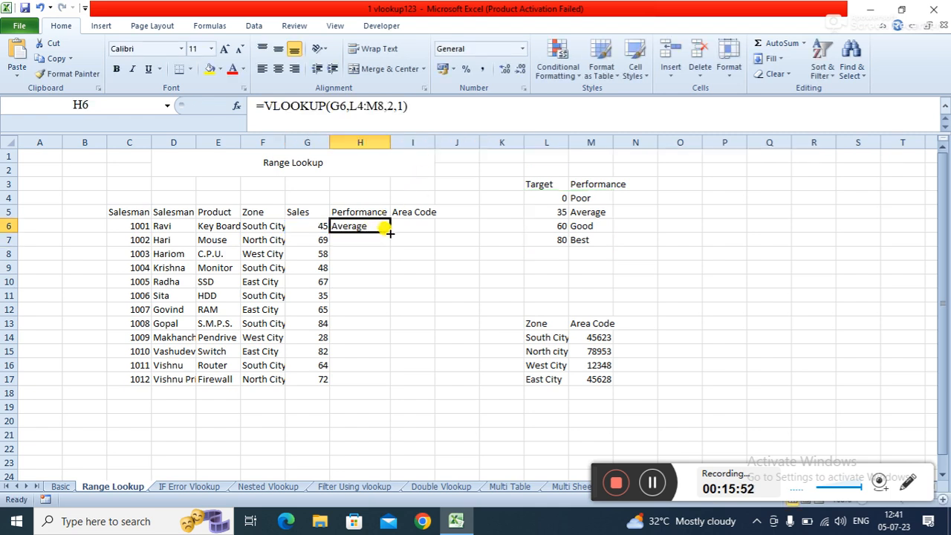
double_click(387, 233)
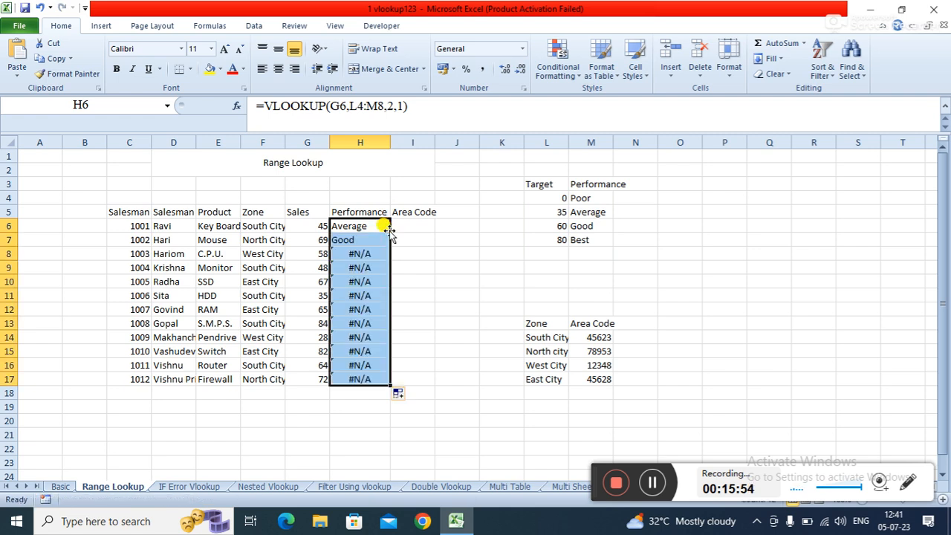
- Lock the table range in H6's formula as the absolute reference $L$4:$M$8
left_click(367, 243)
left_click(366, 226)
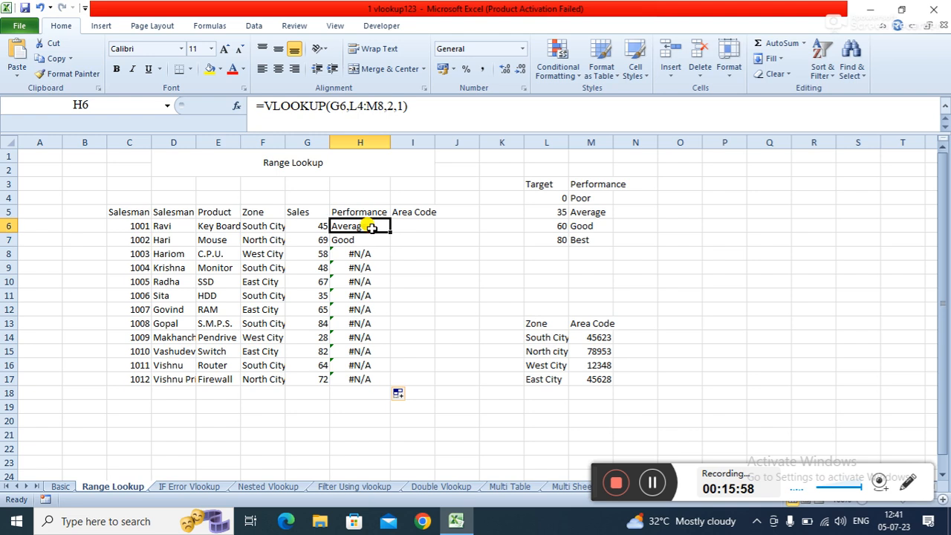
left_click(356, 106)
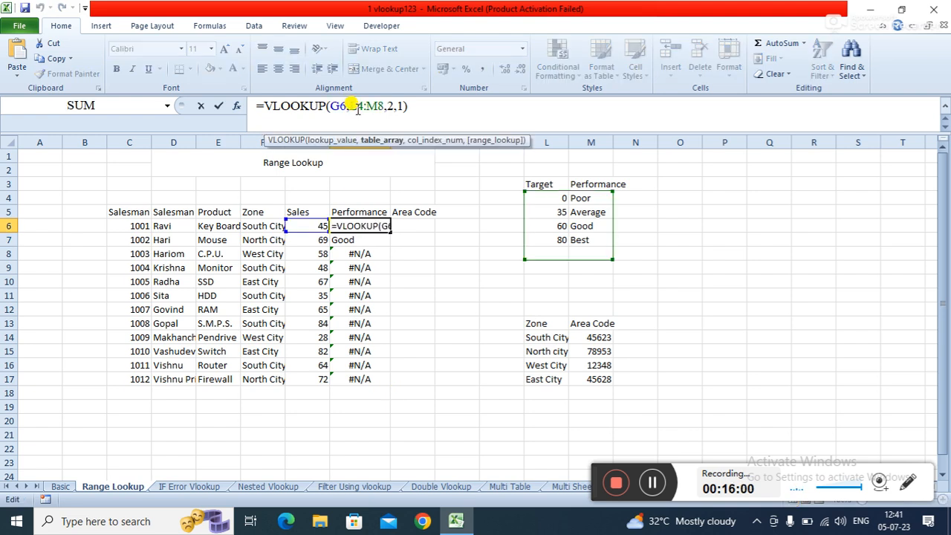
double_click(356, 106)
key("F4")
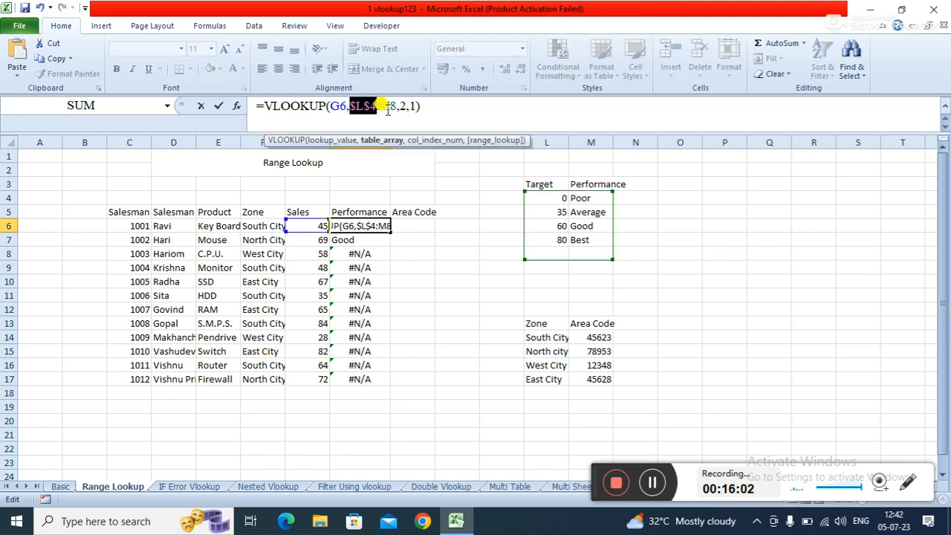
left_click(391, 107)
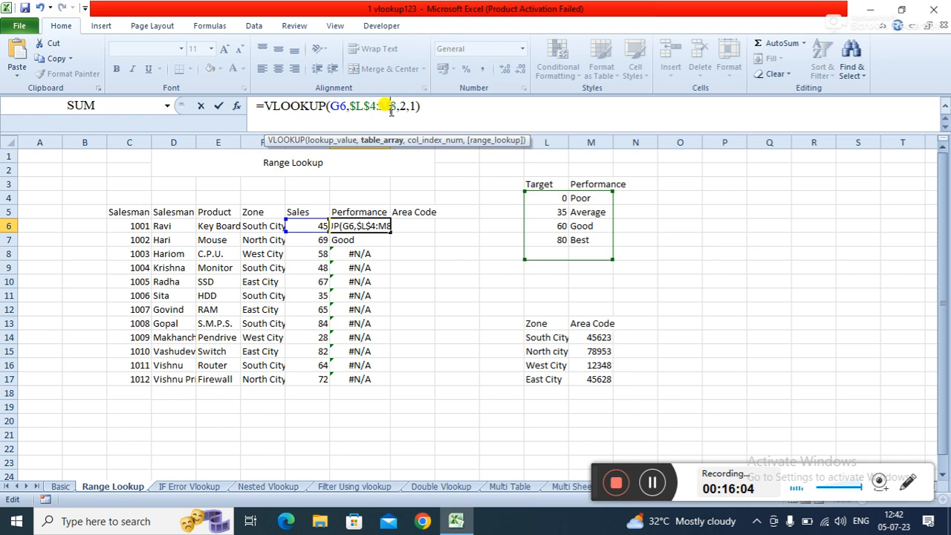
key("F4")
key("Return")
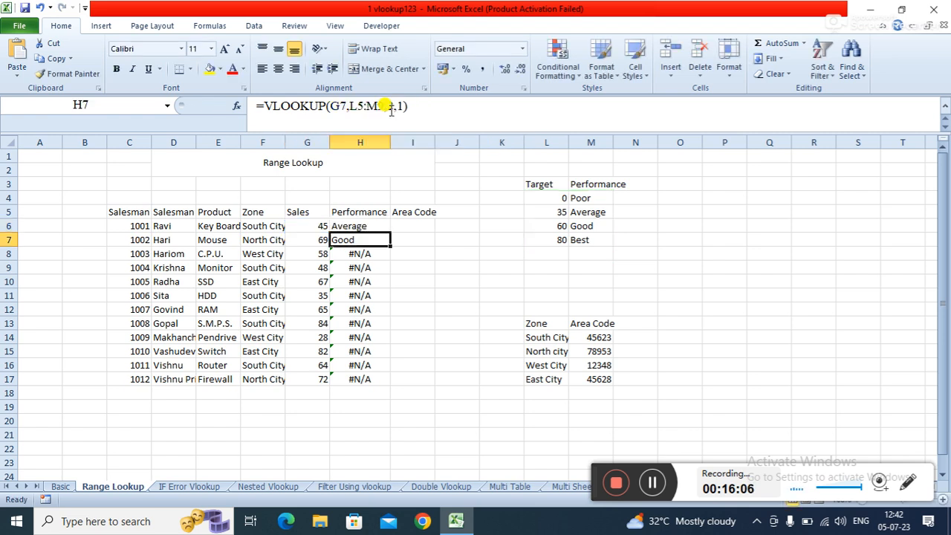
- Fill H6's performance formula down through H17
left_click(364, 223)
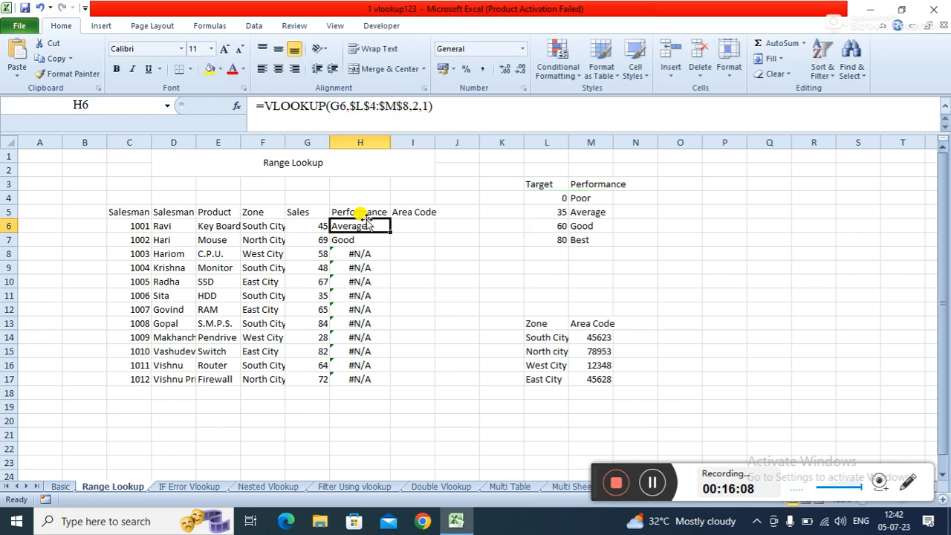
double_click(389, 235)
left_click(437, 274)
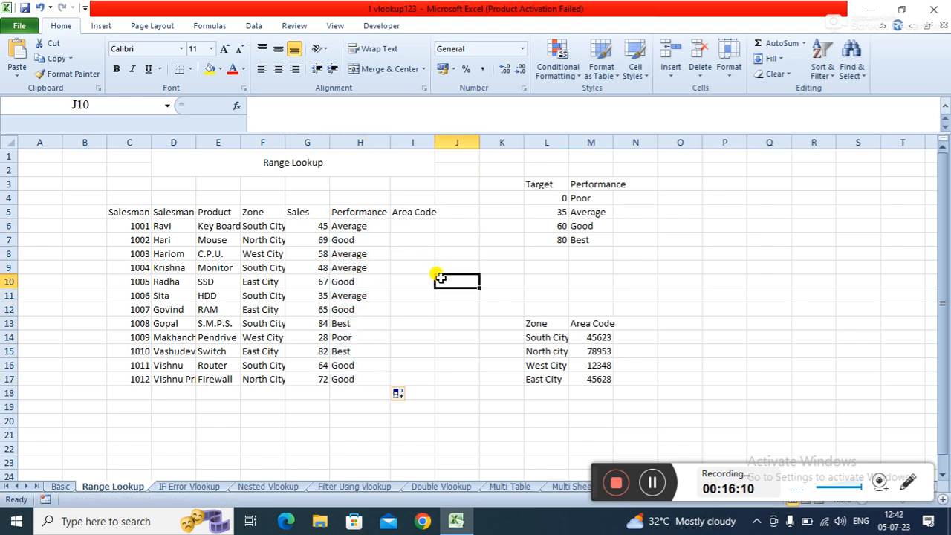
- Compare the salesmen's sales figures with the target thresholds, and examine the zone and area code table
left_click(311, 228)
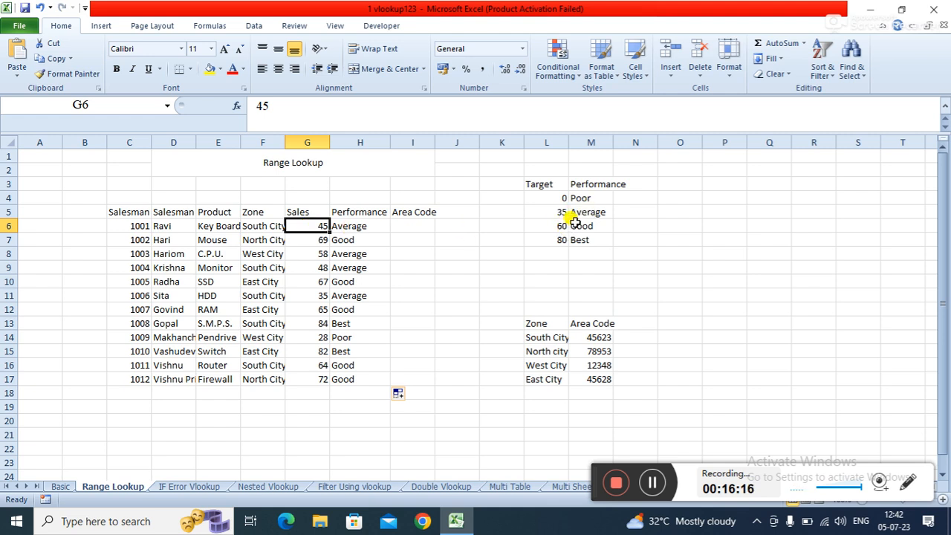
left_click(315, 240)
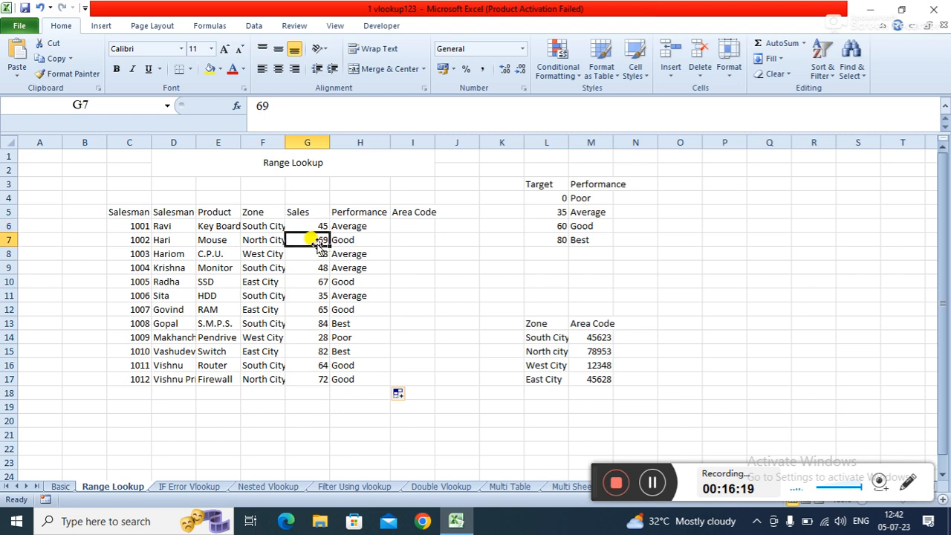
left_click(587, 225)
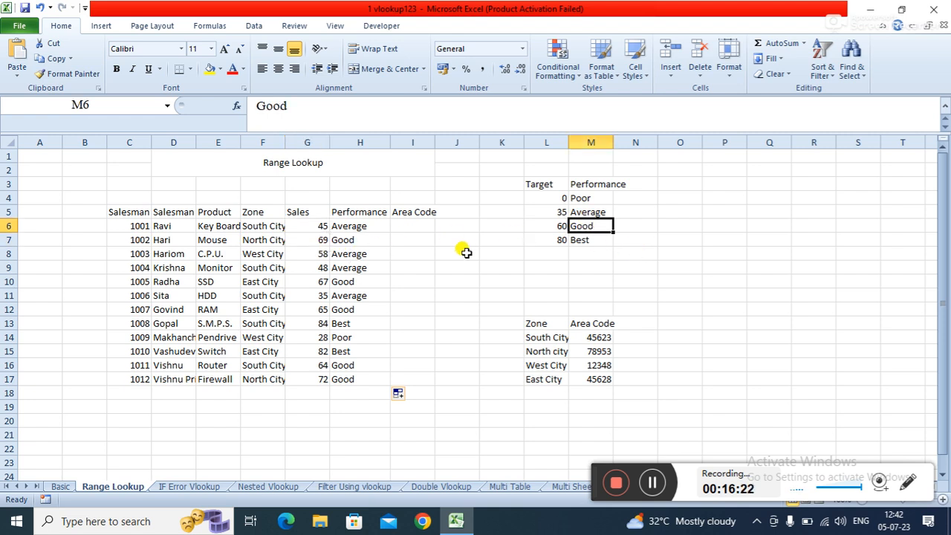
left_click(321, 324)
left_click(599, 236)
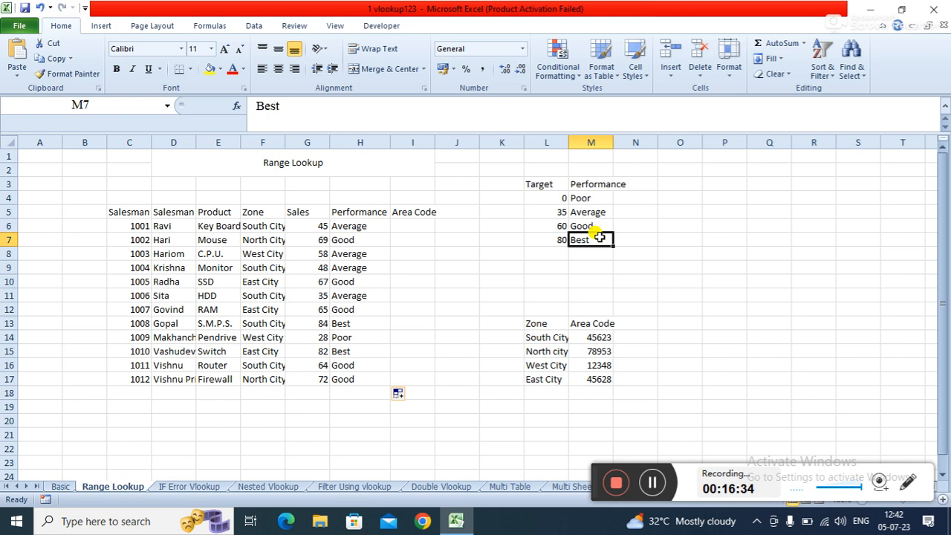
left_click(413, 226)
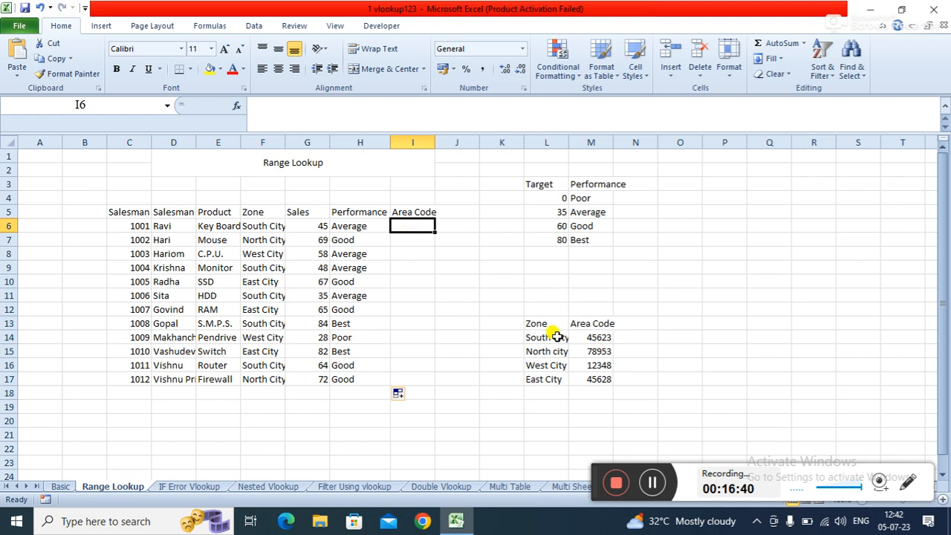
left_click(594, 337)
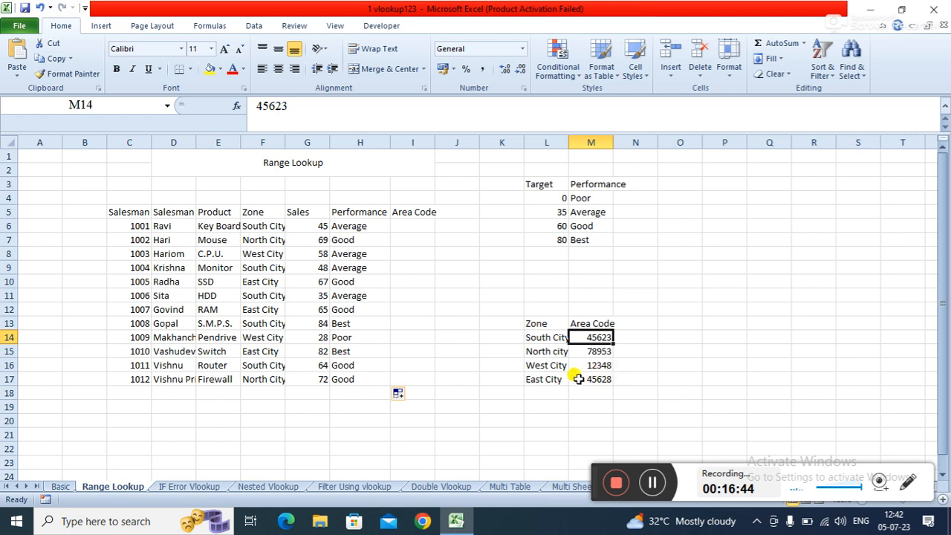
left_click(685, 331)
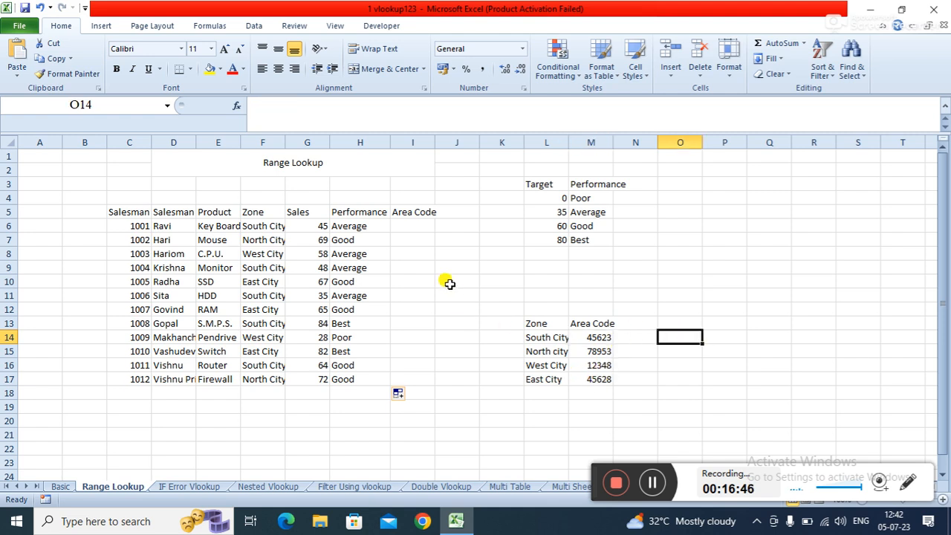
- Enter =VLOOKUP(F6,L13:M17,2,0) in I6 to look up the area code for the first salesman's zone
left_click(422, 228)
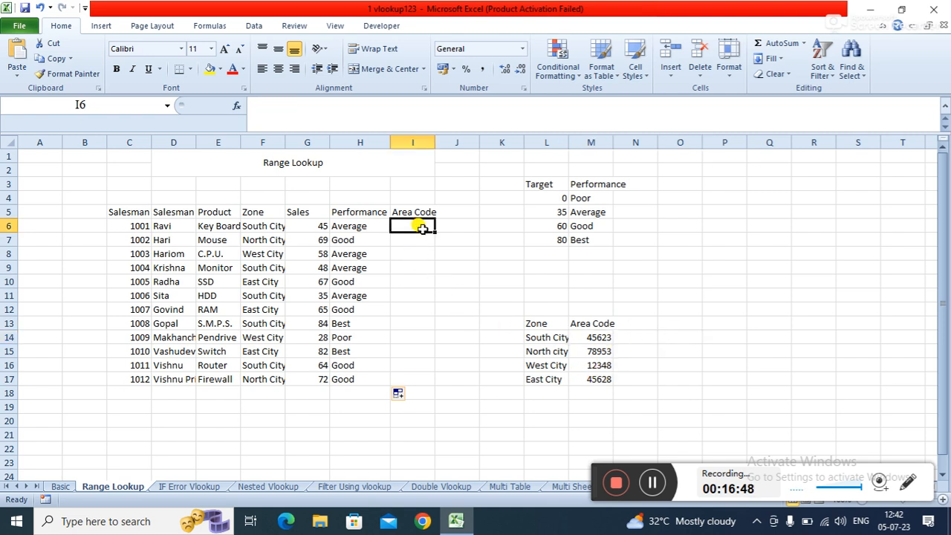
type("=")
type("L")
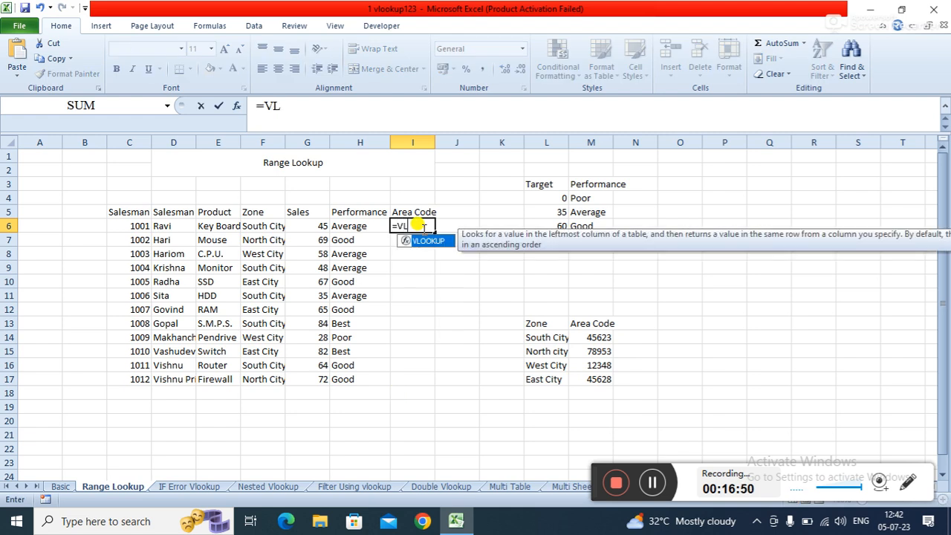
key("Tab")
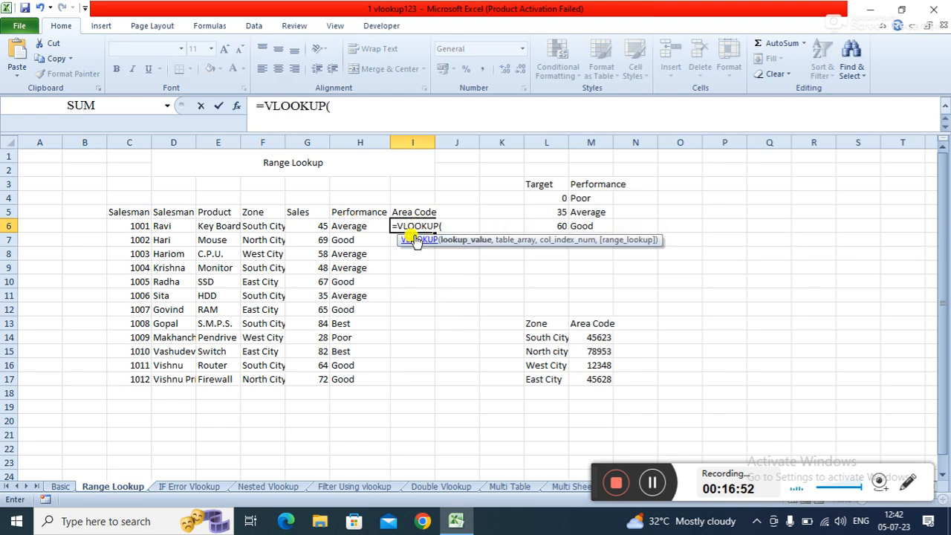
left_click(266, 224)
type(",")
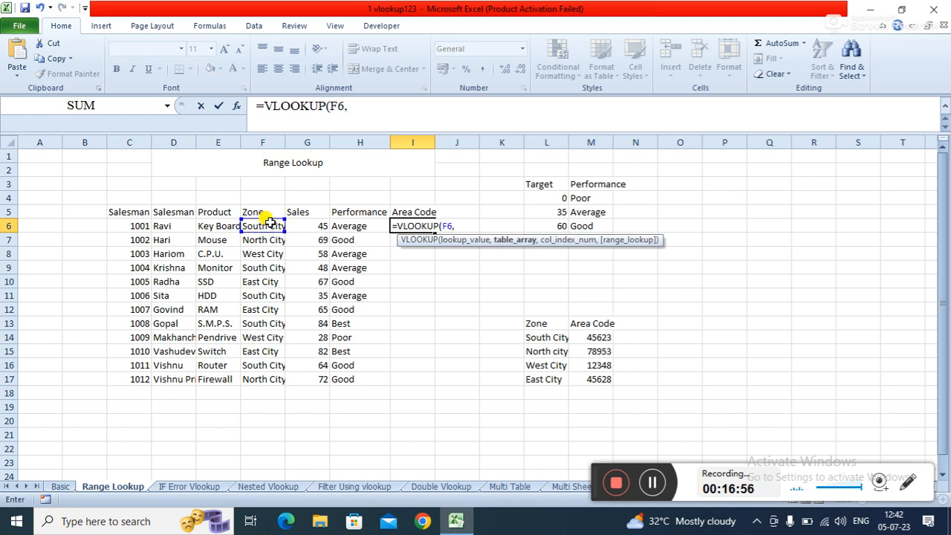
left_click(542, 321)
left_click_drag(542, 321, 587, 376)
type(",")
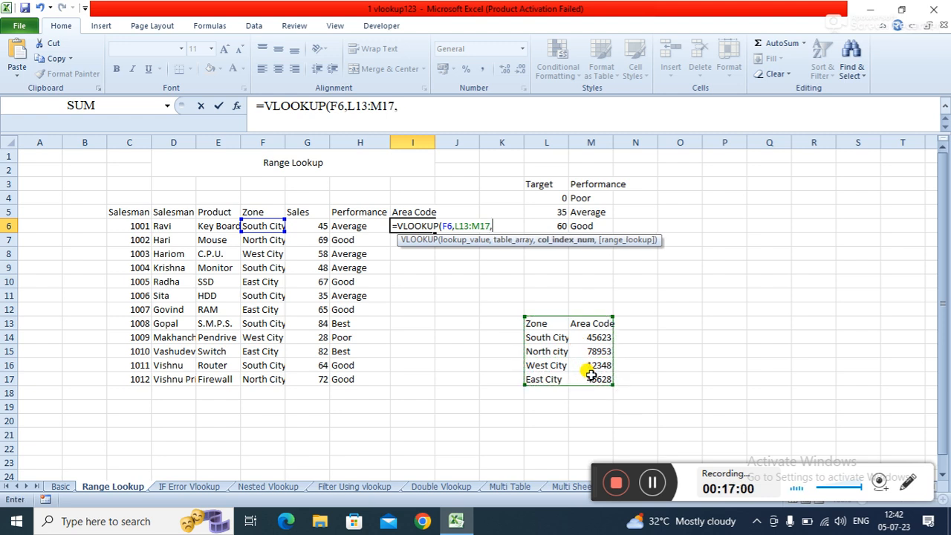
type("2,0")
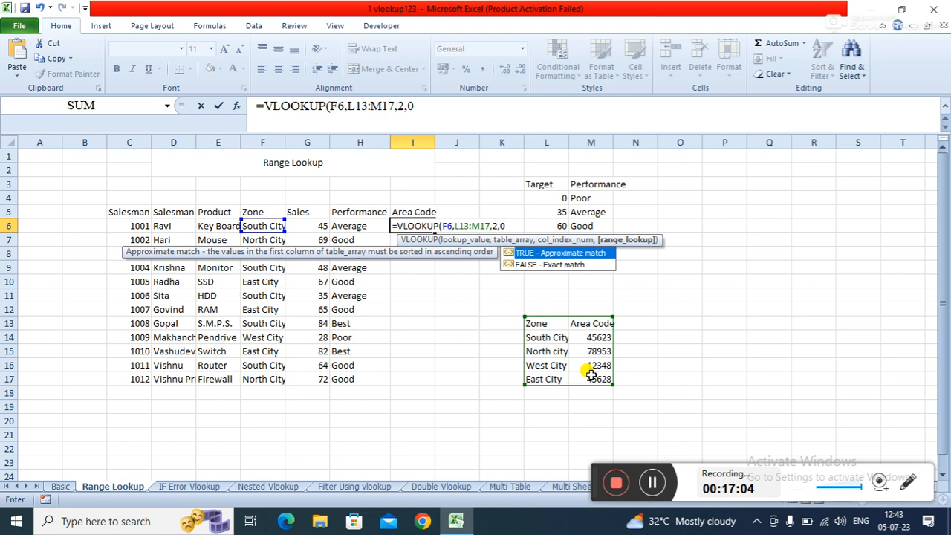
type(")")
key("Return")
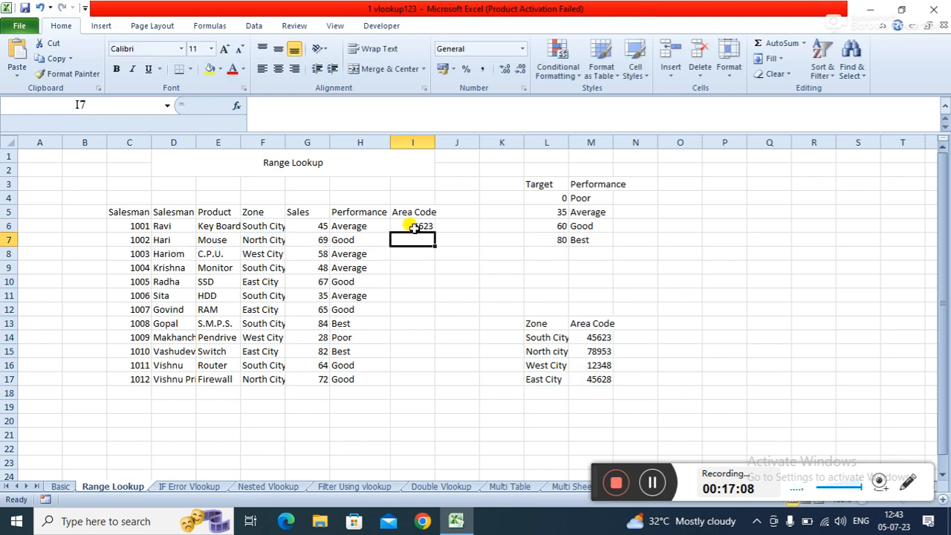
- Make I6's table range absolute as $L$13:$M$17
left_click(413, 226)
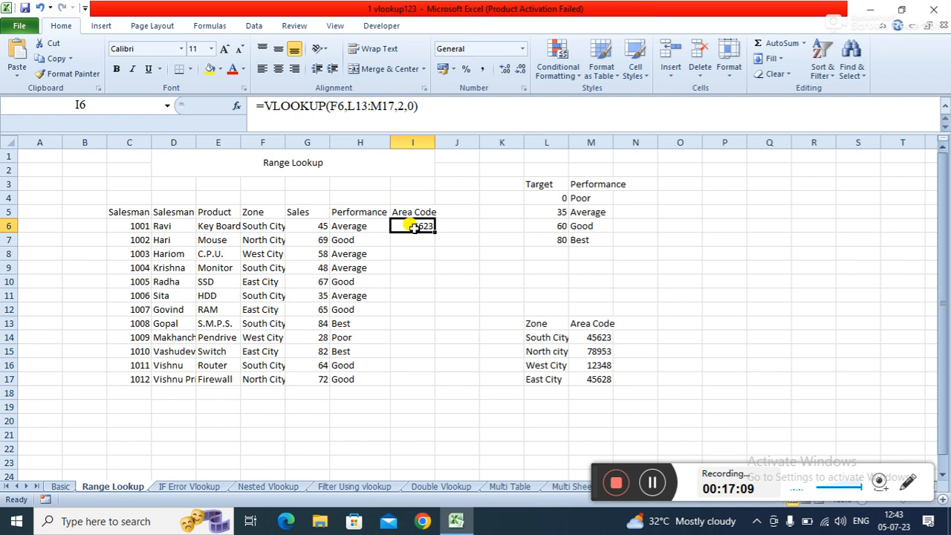
left_click(348, 108)
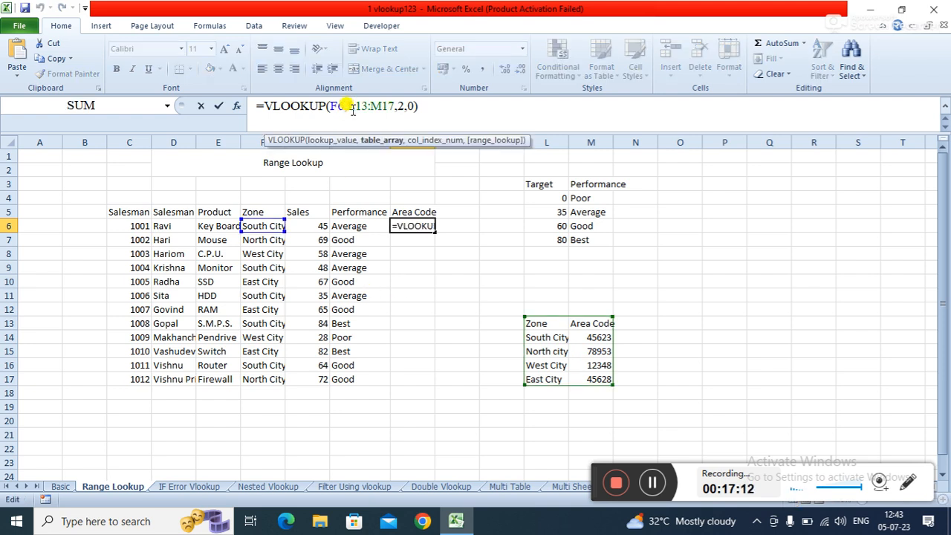
key("F4")
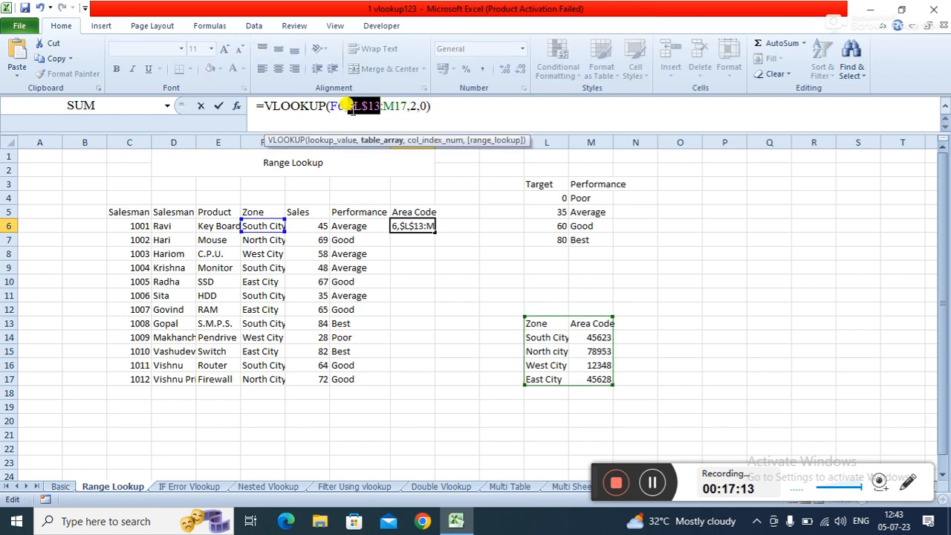
left_click(395, 107)
key("F4")
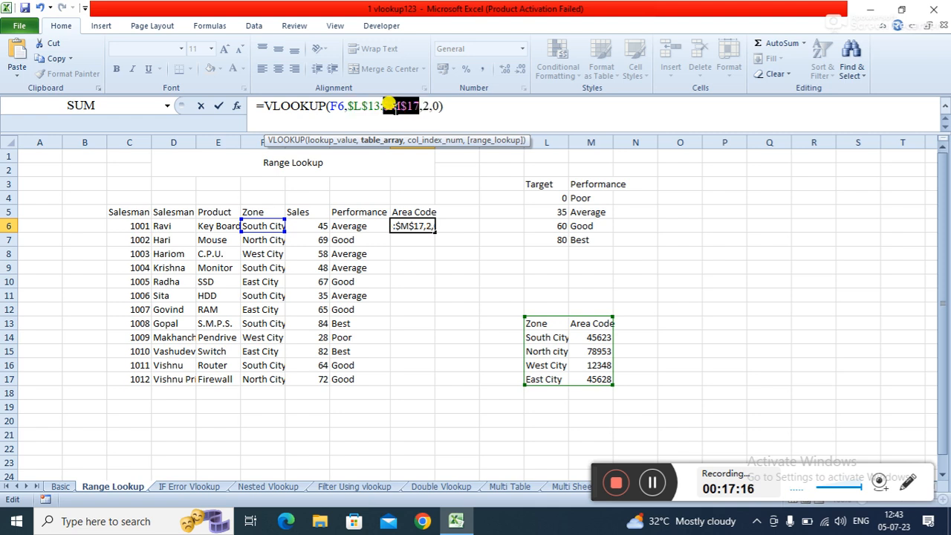
key("Return")
key("Up")
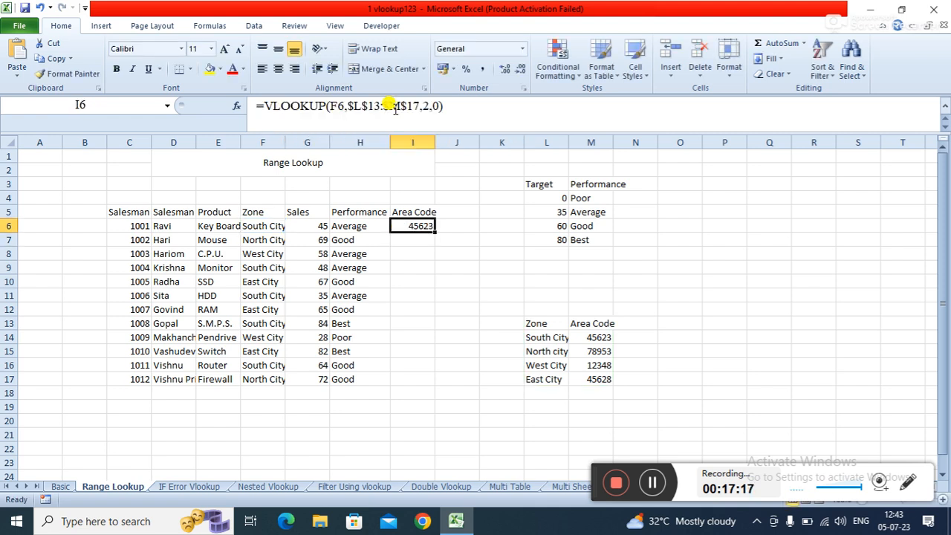
- Fill I6's area code formula down through I17
double_click(435, 232)
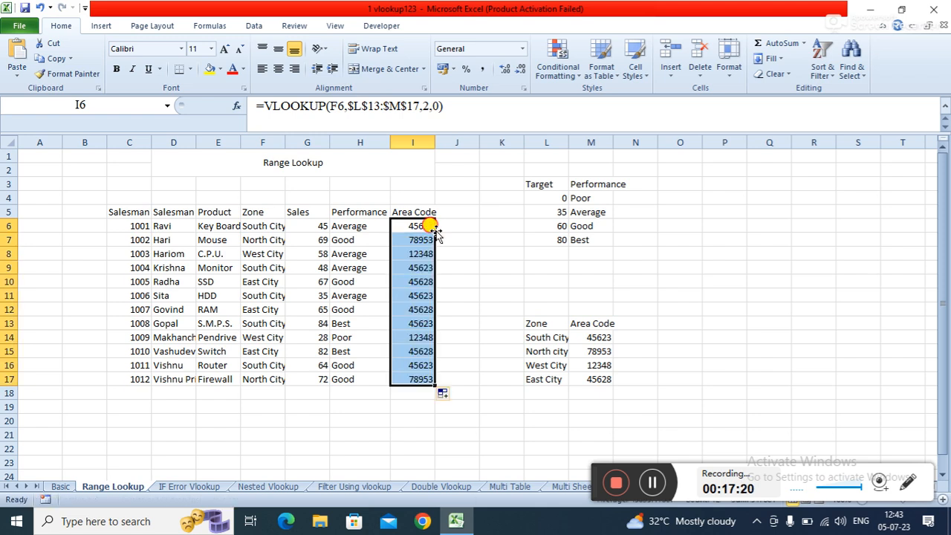
left_click(483, 265)
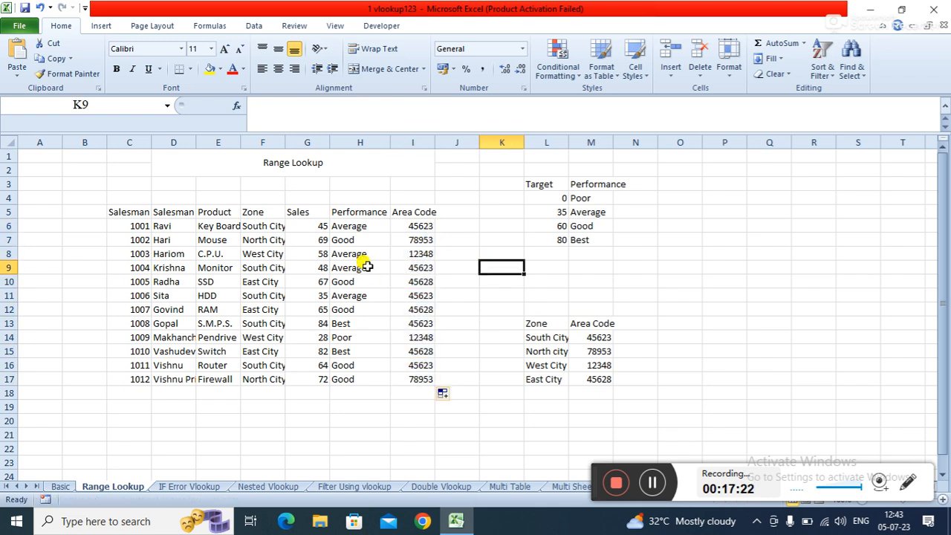
left_click(359, 417)
left_click(471, 283)
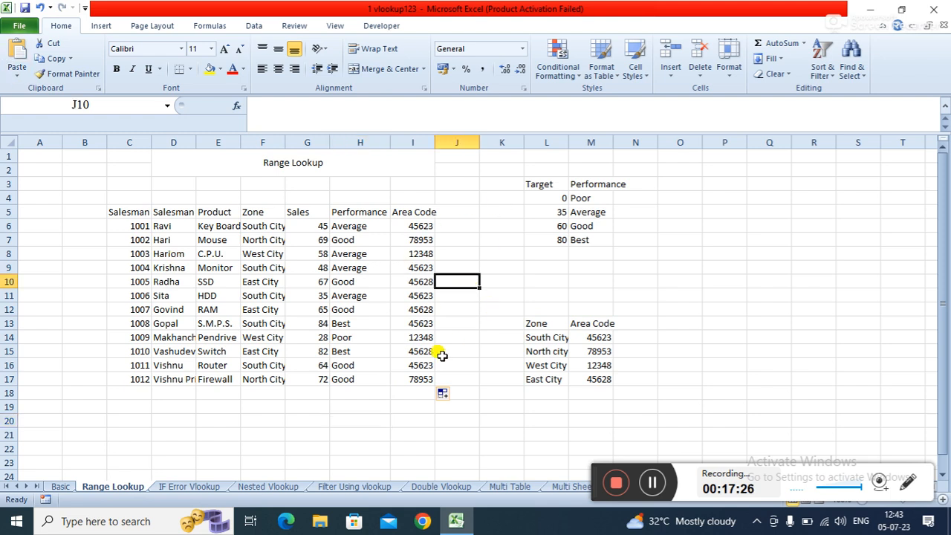
left_click(463, 361)
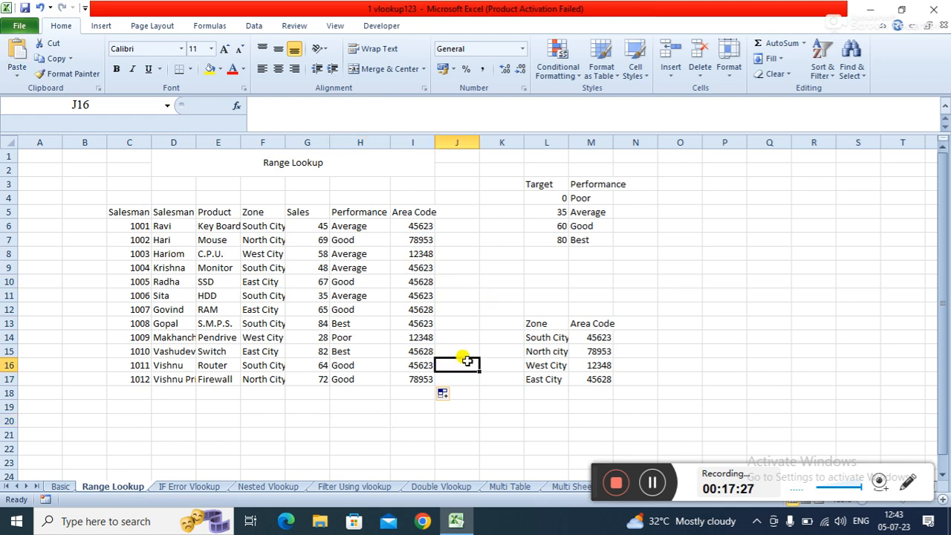
- Switch to the IF Error Vlookup sheet and examine the IFERROR formula in M7
left_click(194, 487)
left_click(406, 420)
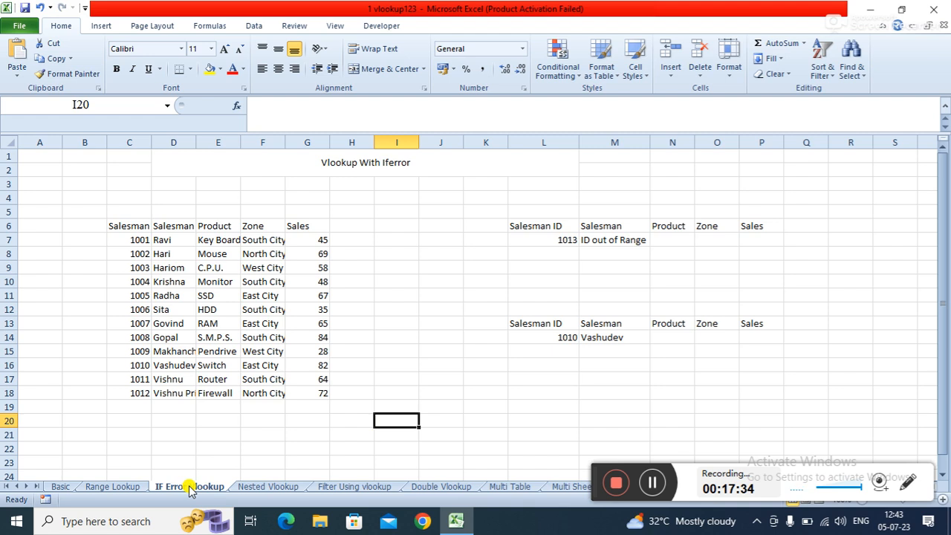
left_click(465, 283)
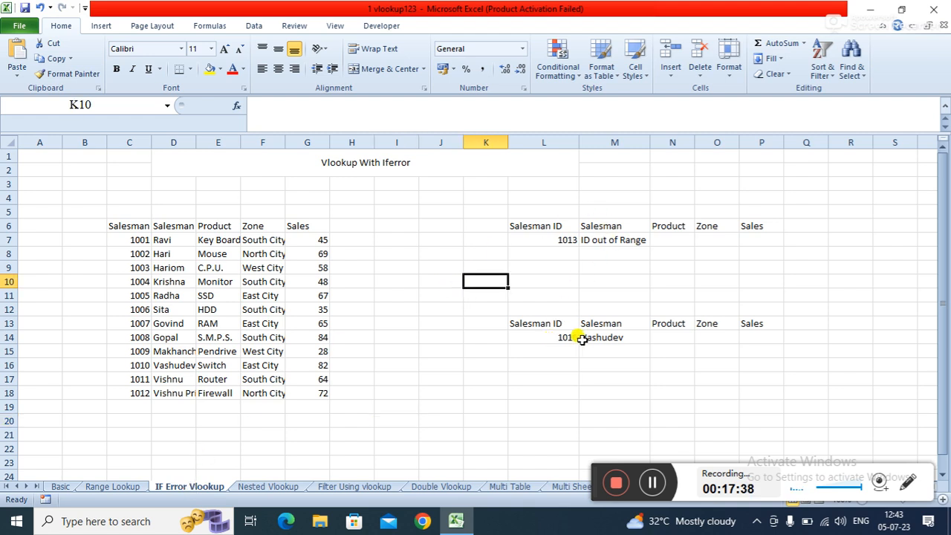
left_click(599, 242)
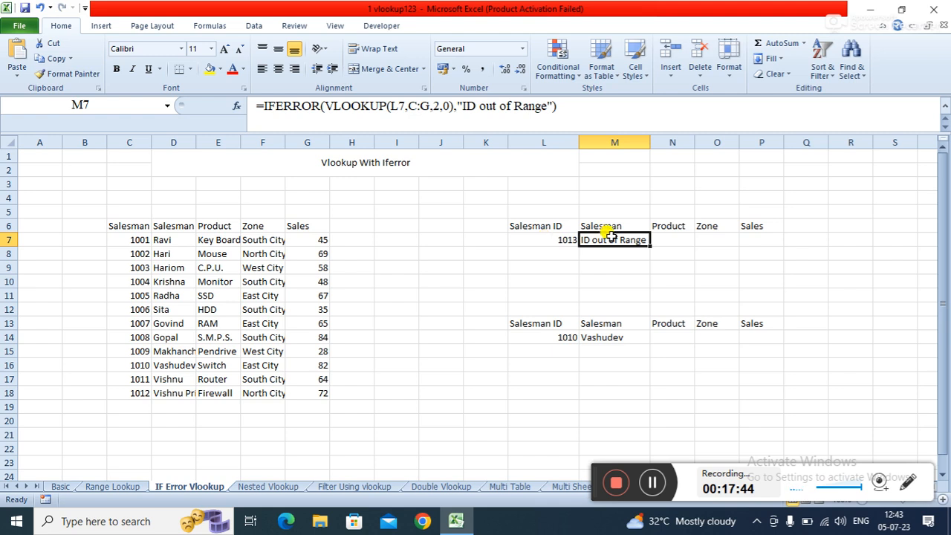
left_click(588, 283)
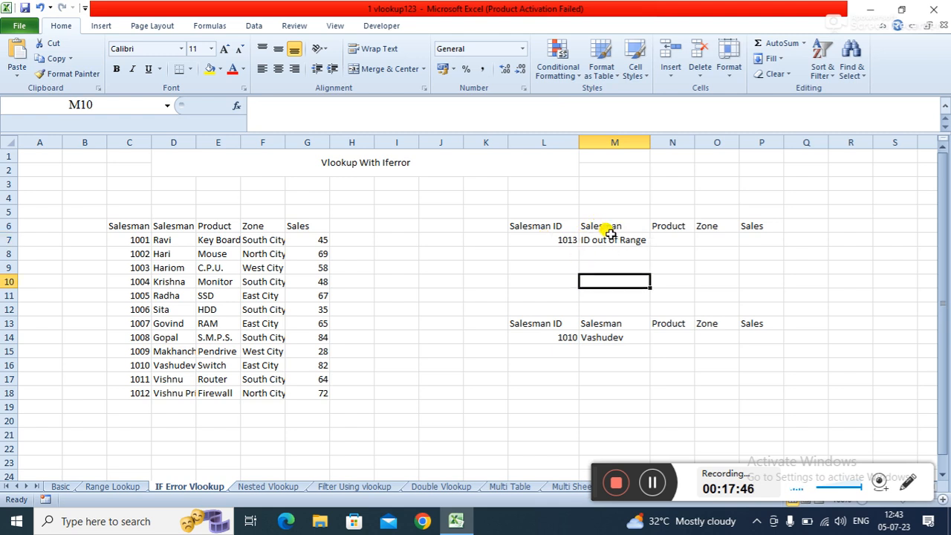
- Enter 1001 as the salesman ID in L7 to test the lookup
left_click(561, 240)
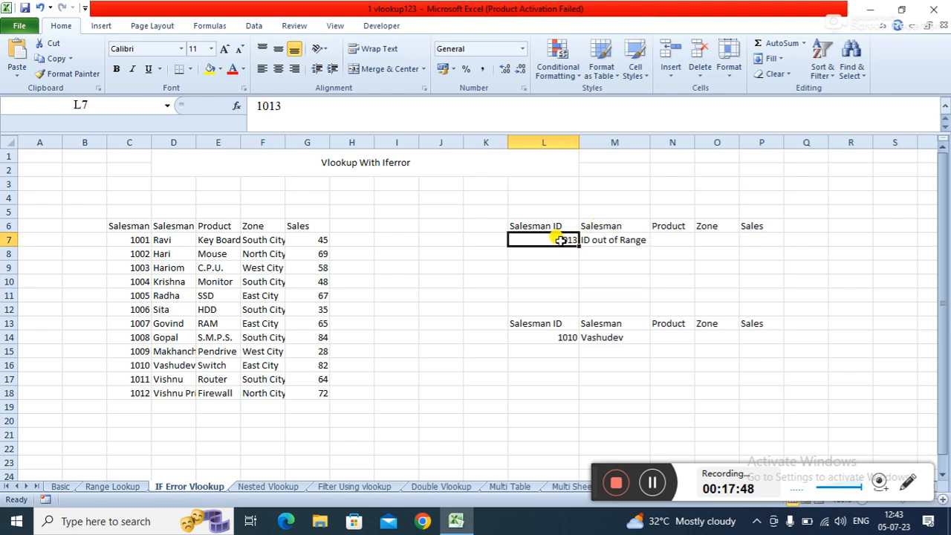
type("1001")
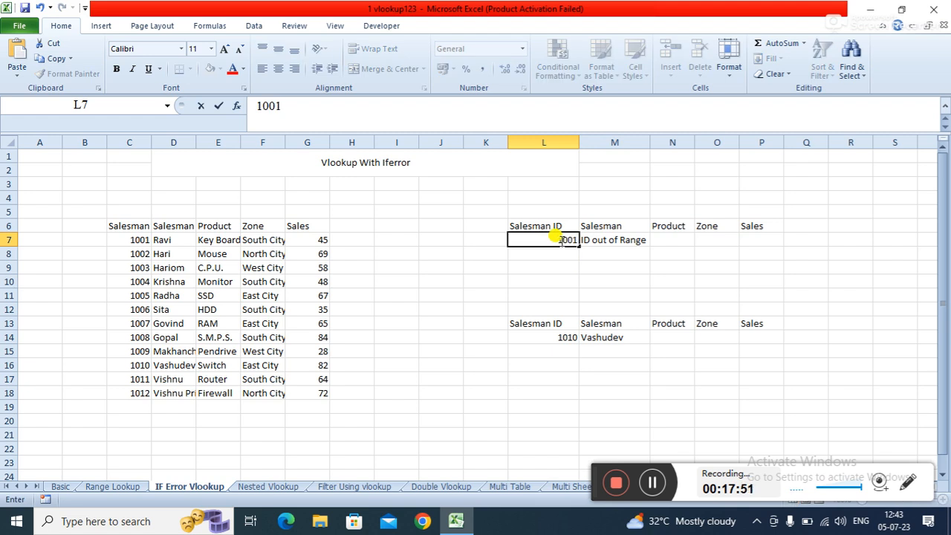
key("Return")
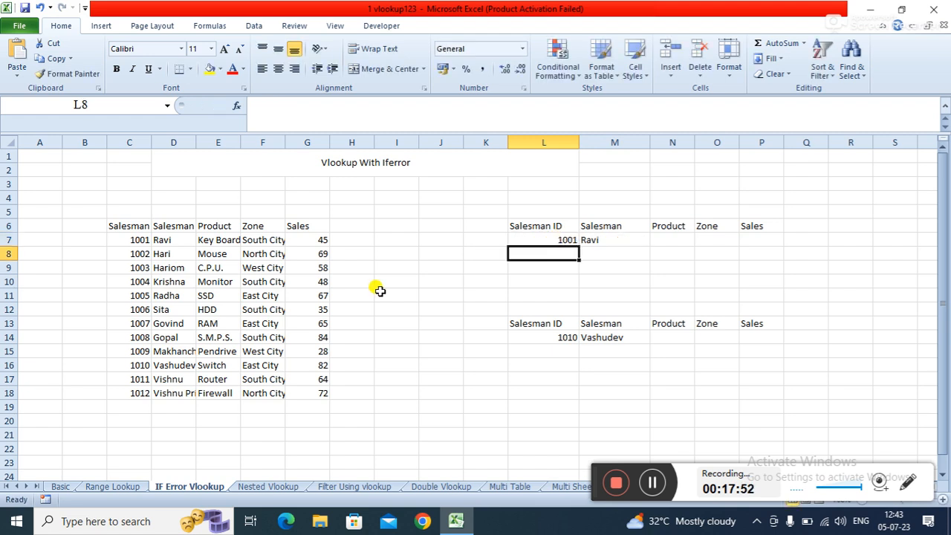
- Enter 1013 as the salesman ID in L7 to test the out-of-range message
left_click(548, 236)
type("1013")
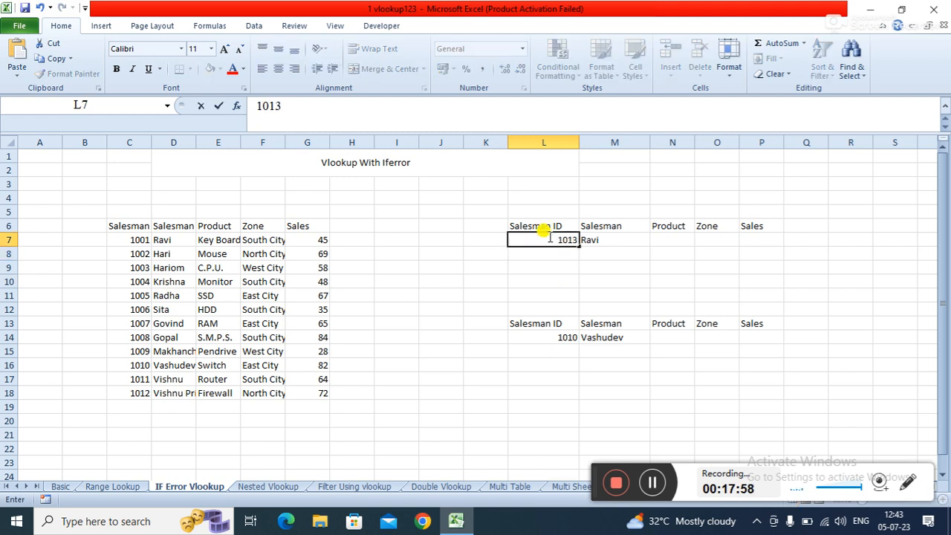
key("Return")
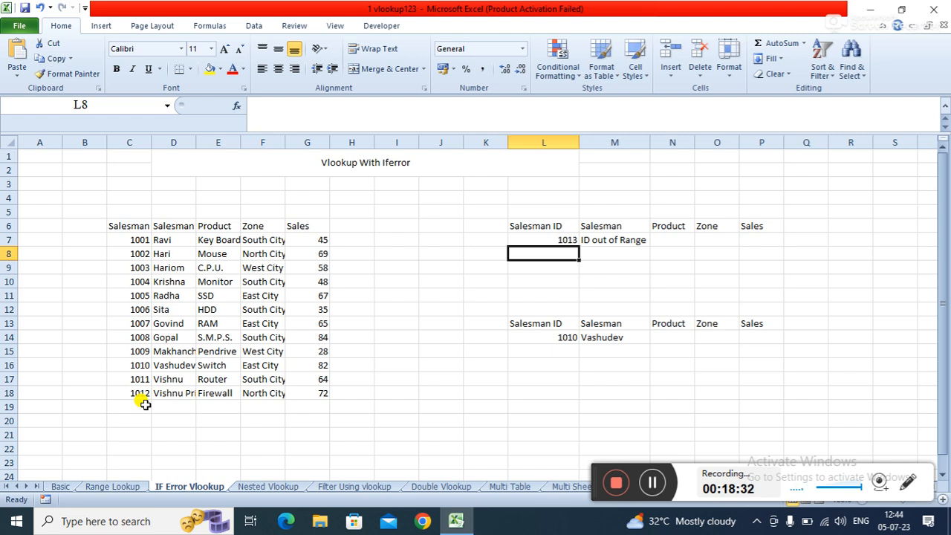
- Clear the existing formula from M7 before rebuilding it
left_click(619, 240)
key("Delete")
key("Return")
left_click(619, 240)
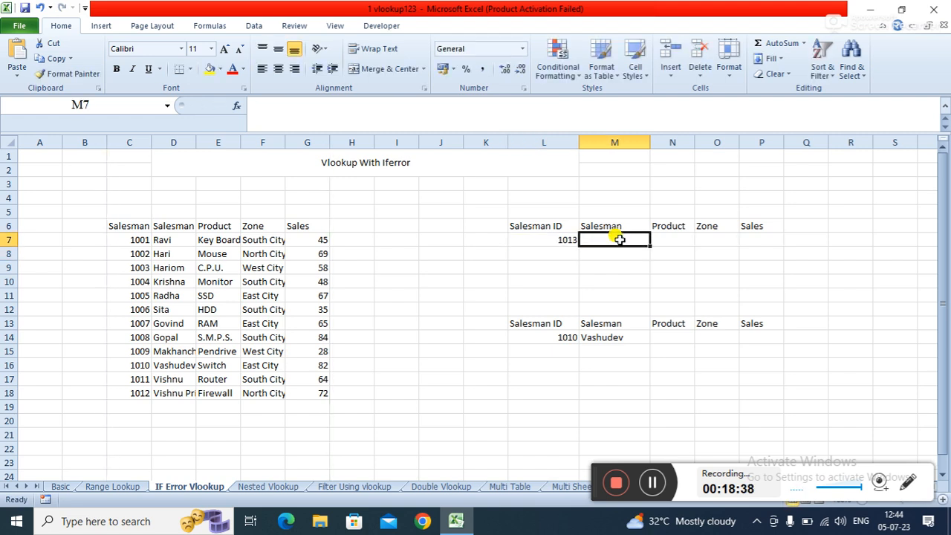
type("IF")
key("BackSpace")
key("BackSpace")
type("=")
key("BackSpace")
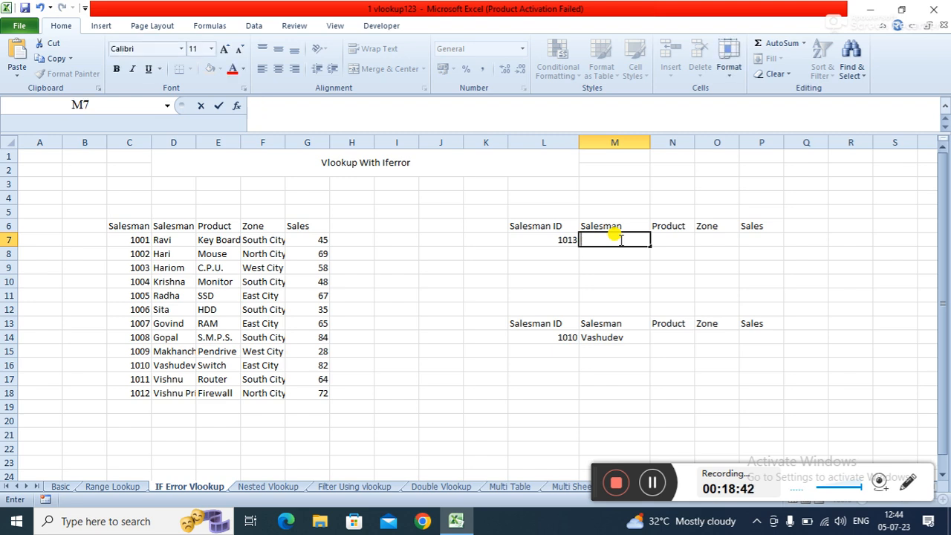
- Start an IFERROR formula in M7 wrapping VLOOKUP with lookup value L7 and table C6:G18
type("=IF")
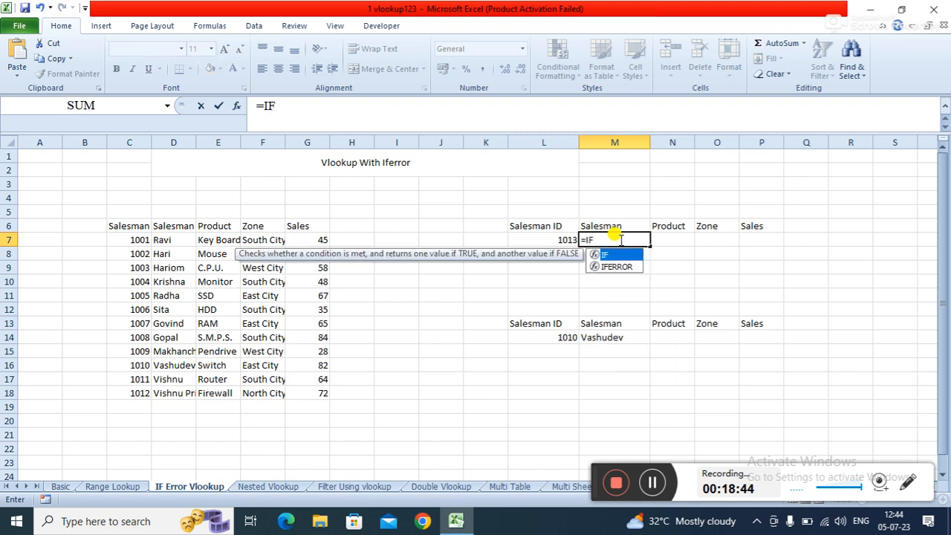
type("E")
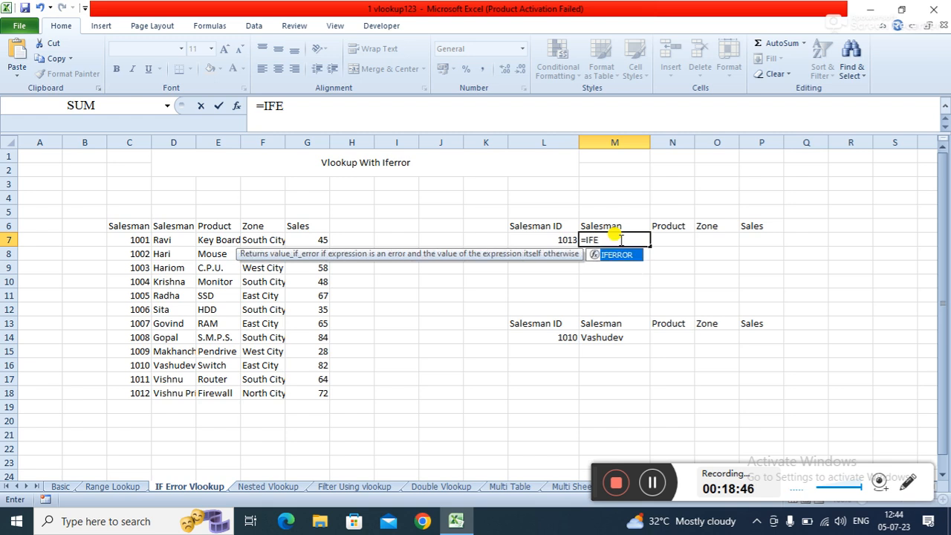
key("Tab")
type("VL")
key("Tab")
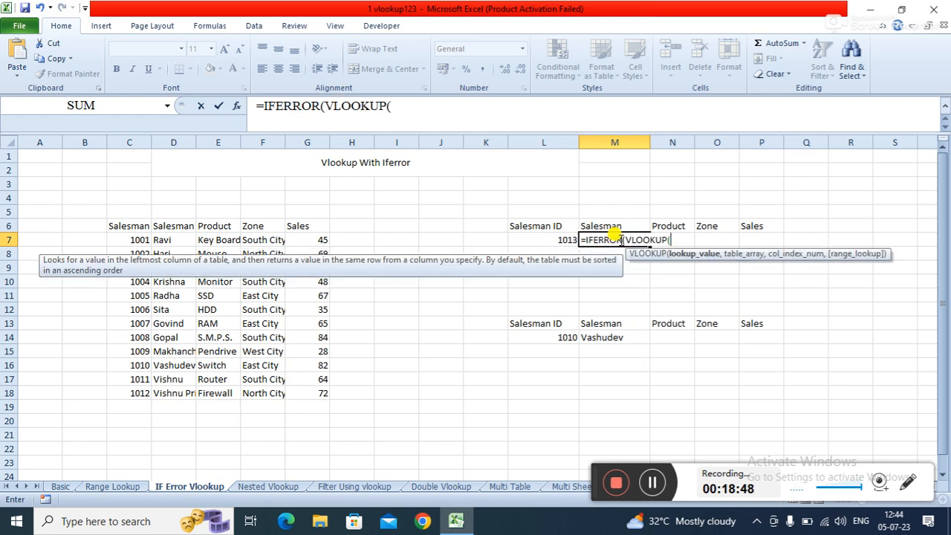
left_click(553, 239)
type(",")
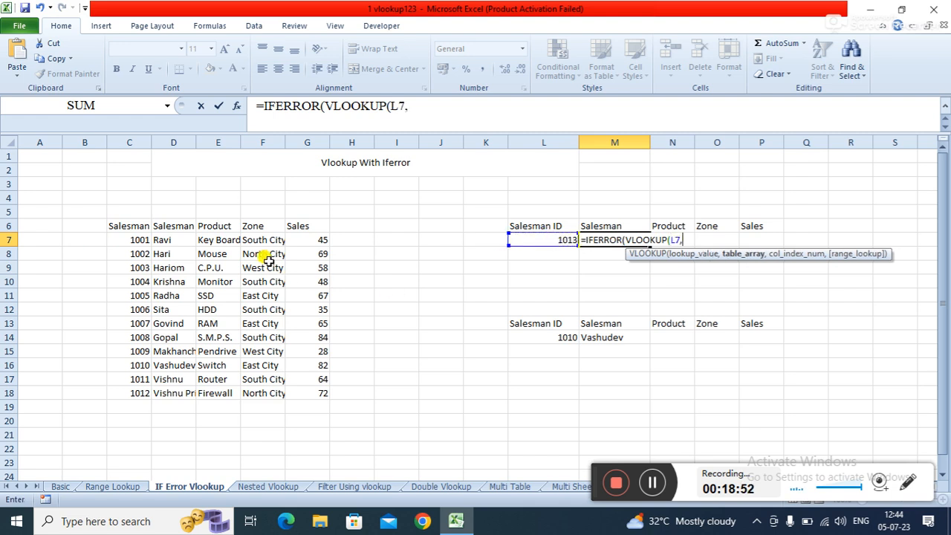
left_click(130, 225)
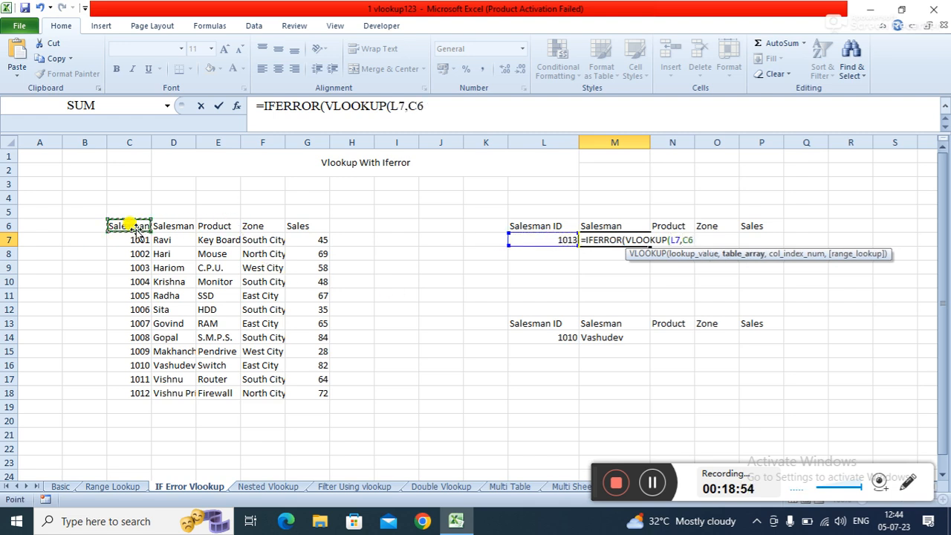
left_click_drag(131, 223, 315, 388)
type(",")
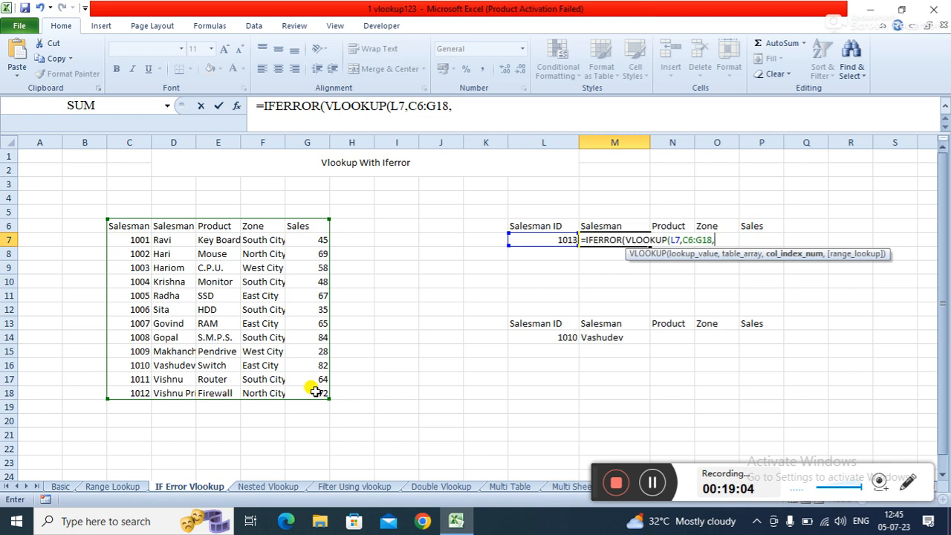
- Complete the M7 formula with column 2, exact match 0, and the error text "ID OUT OF LIST"
type("2,")
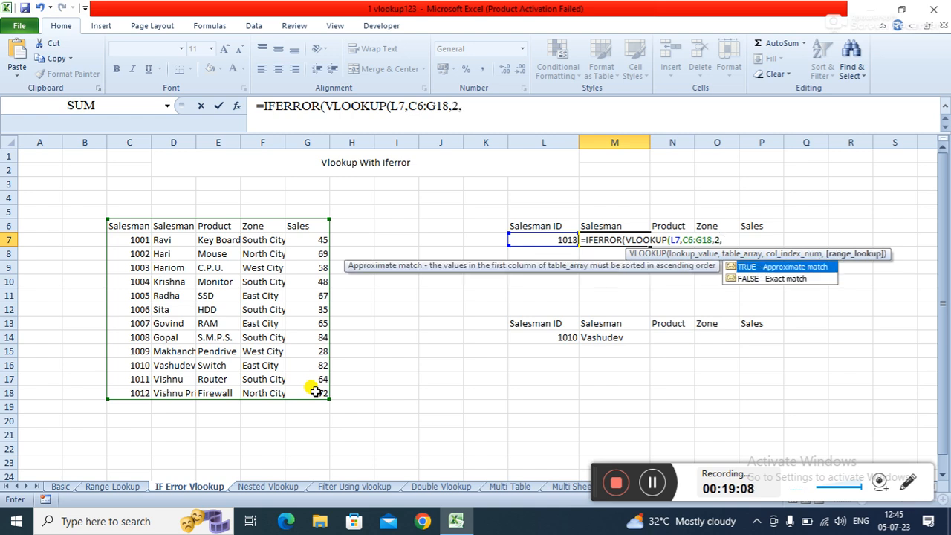
type("0),")
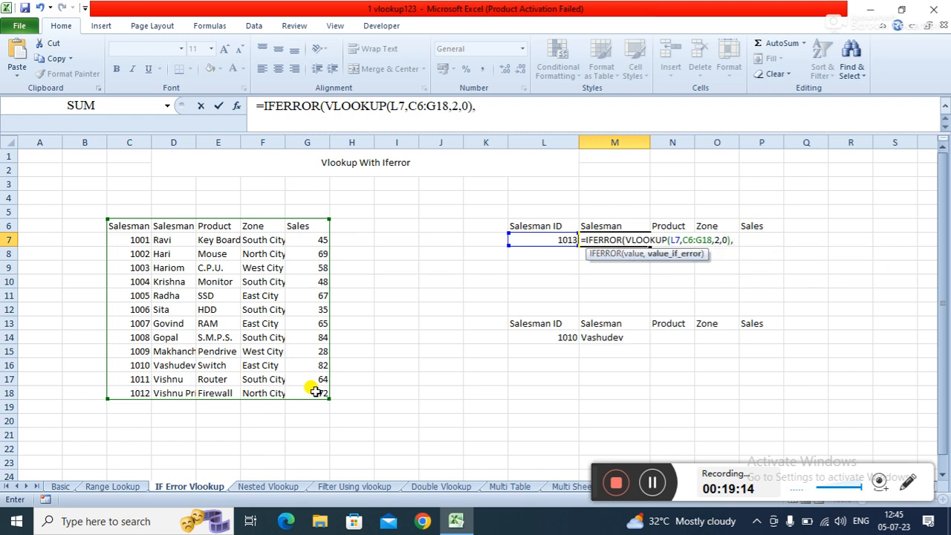
type("\"ID NOT")
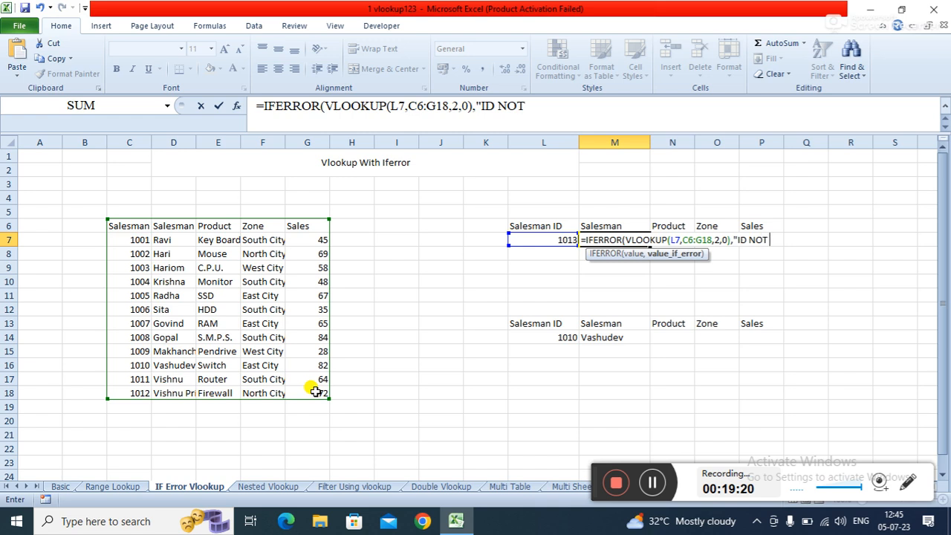
key("BackSpace")
key("BackSpace")
key("BackSpace")
type("OUT OF LIST")
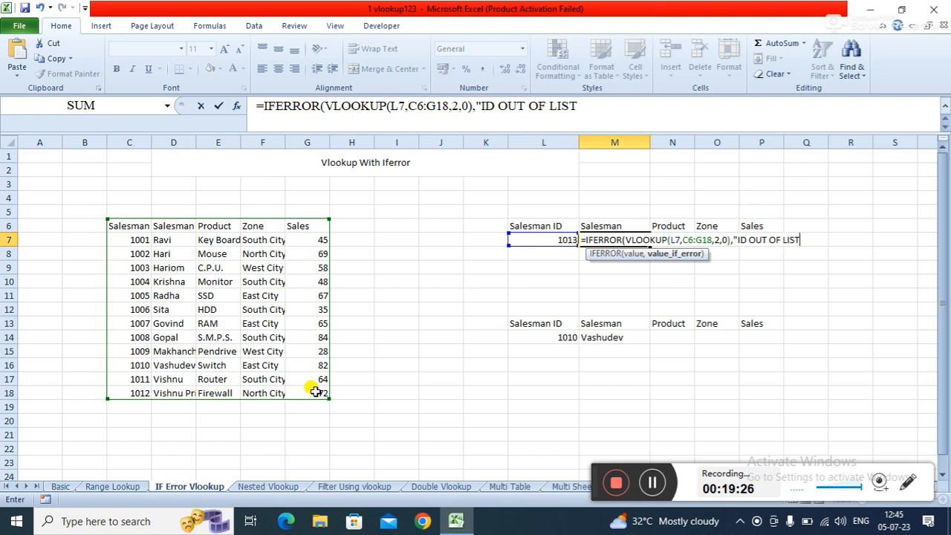
type("\")")
key("Return")
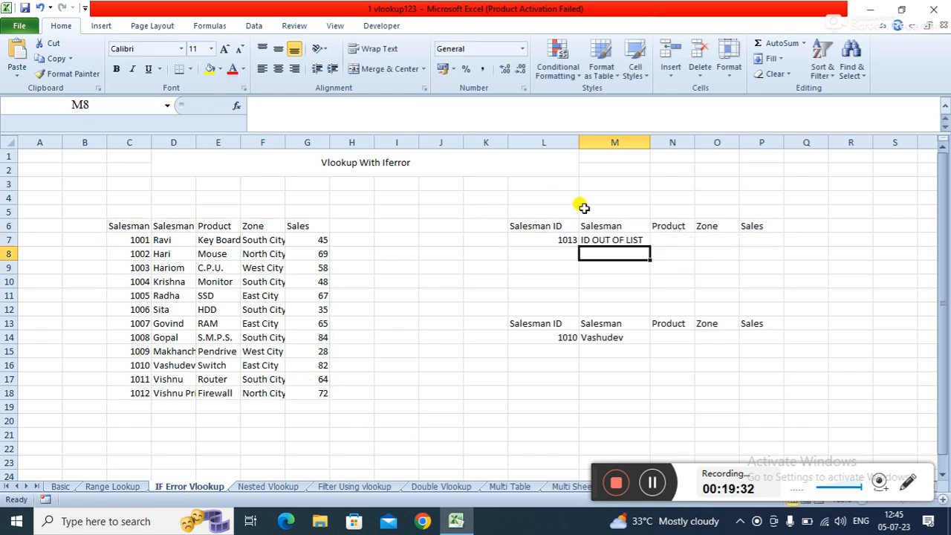
- Enter 1002 as the salesman ID in L7 to test the IFERROR lookup
left_click(543, 229)
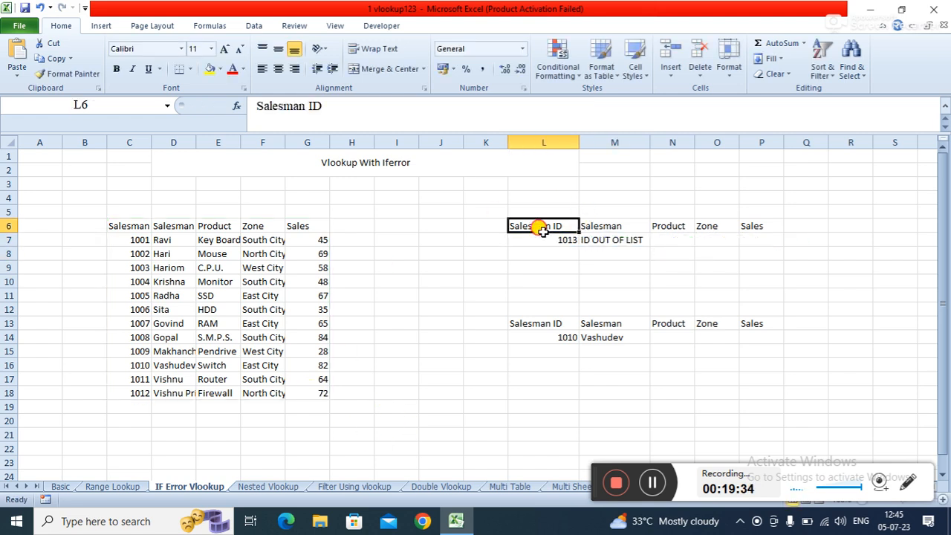
left_click(541, 239)
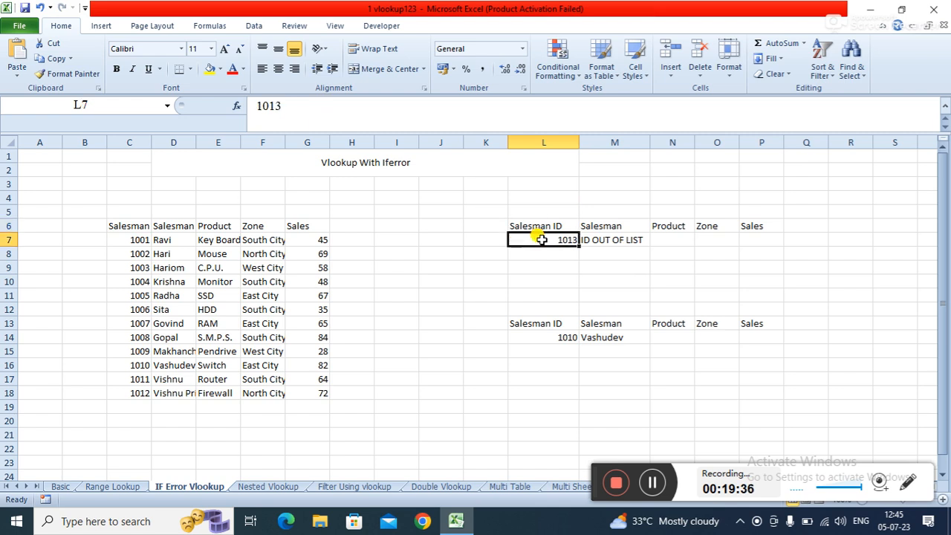
type("110")
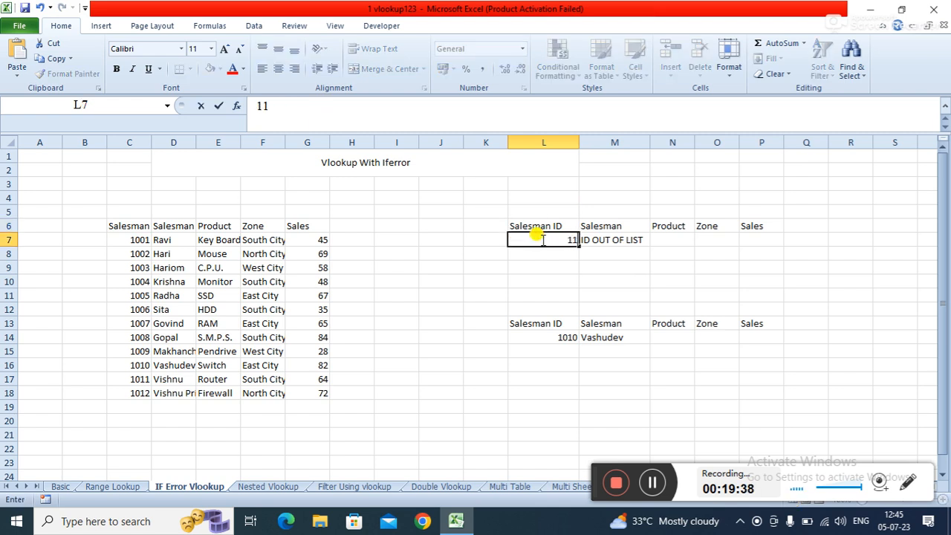
key("BackSpace")
key("BackSpace")
type("002")
key("Return")
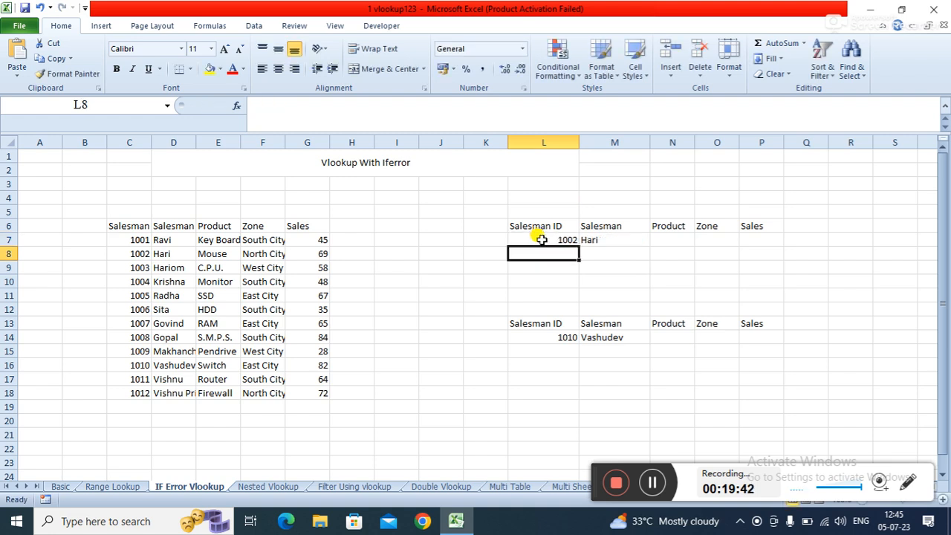
- Switch to the Nested Vlookup sheet
left_click(513, 292)
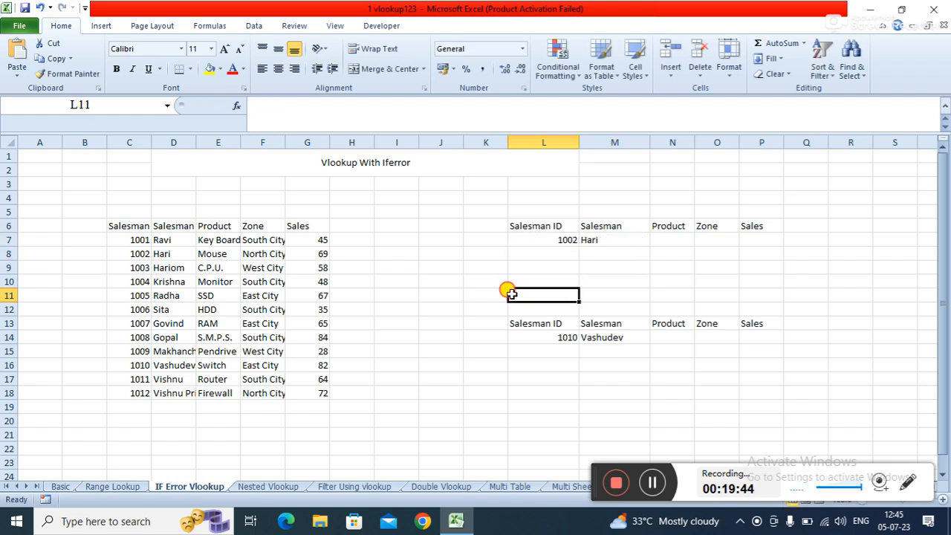
left_click(501, 270)
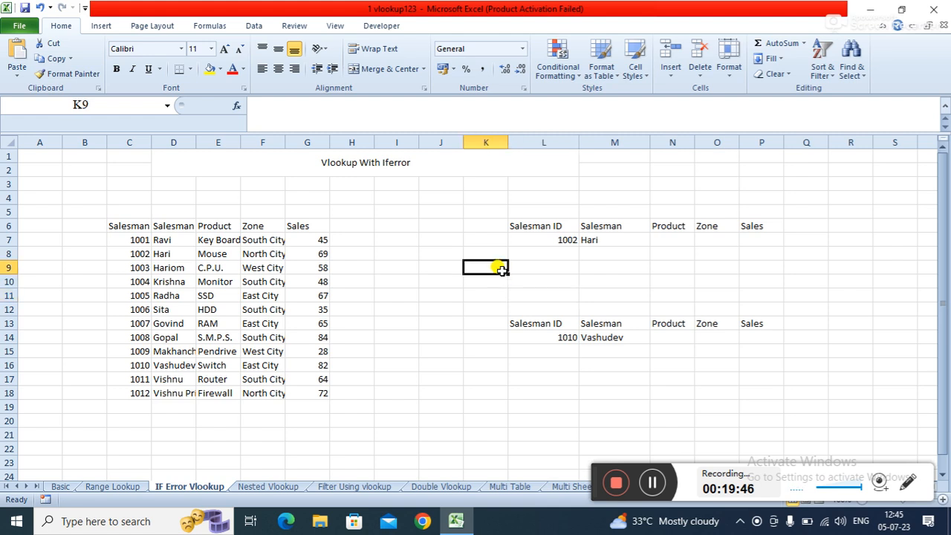
left_click(276, 487)
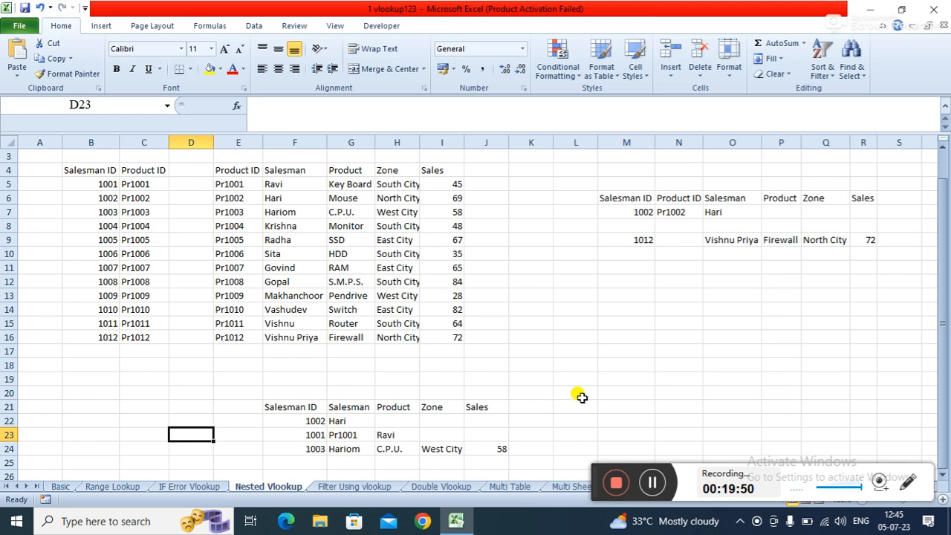
- Examine the lookup formula in N7 and the two source tables B4:C16 and E4:I16
left_click(621, 338)
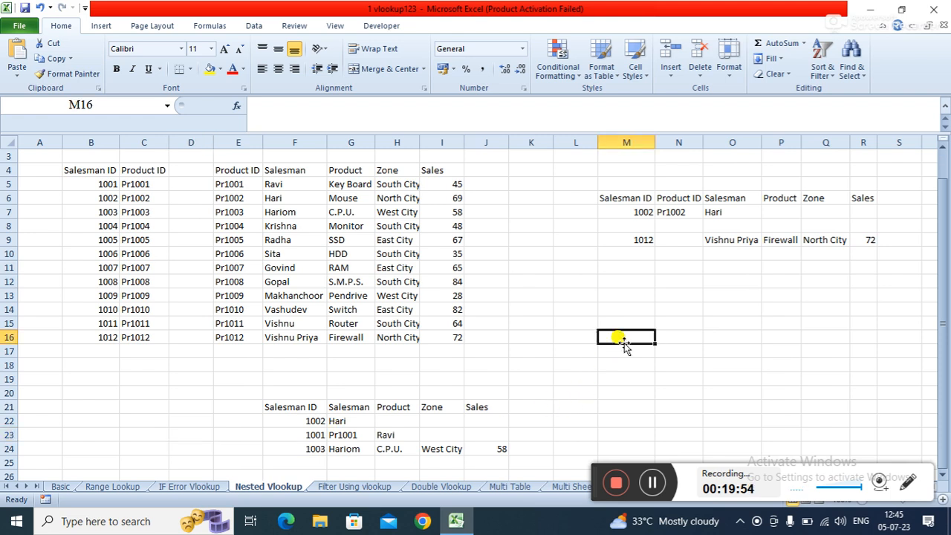
left_click(632, 308)
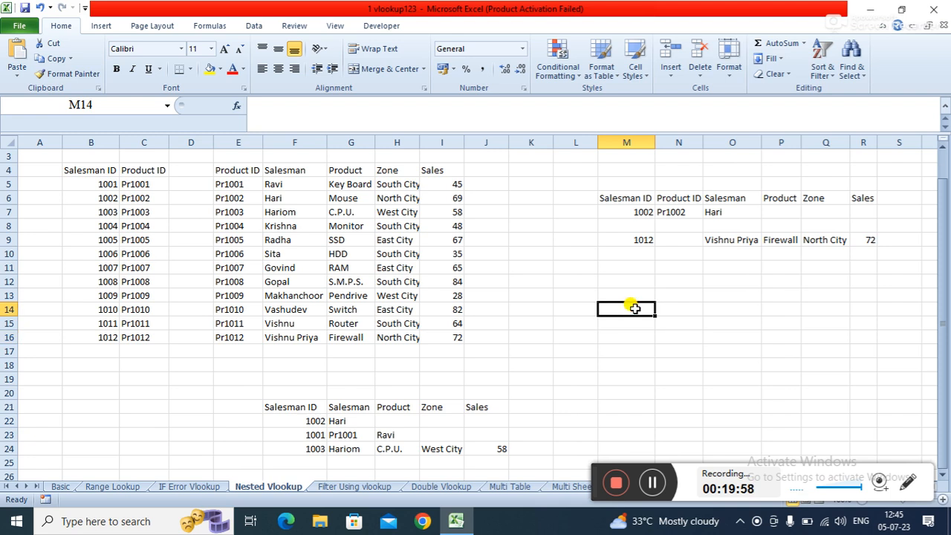
left_click(710, 214)
left_click(679, 214)
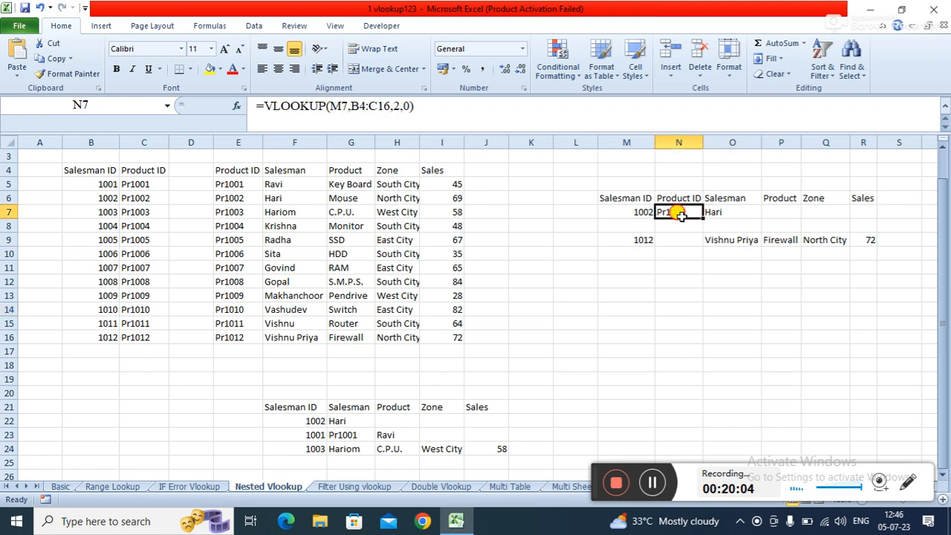
left_click(559, 339)
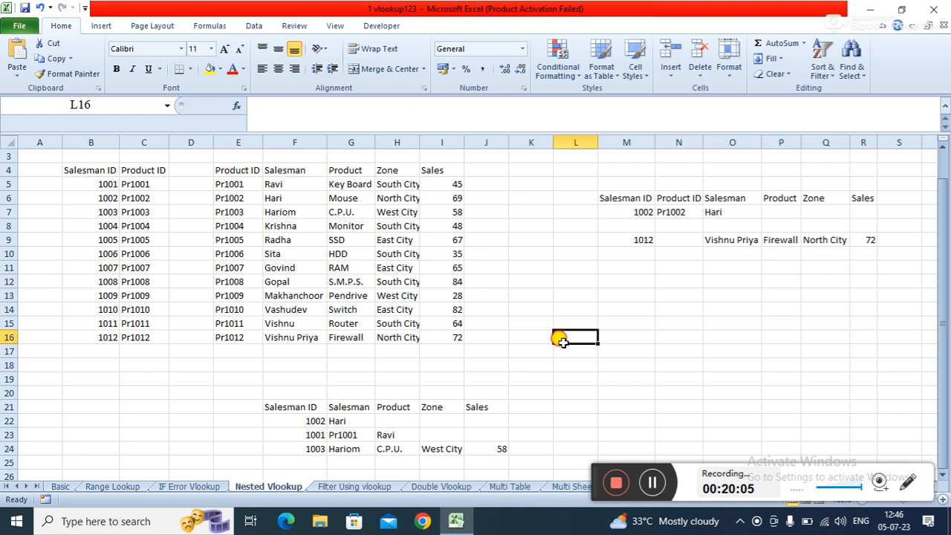
left_click(99, 172)
left_click(131, 170)
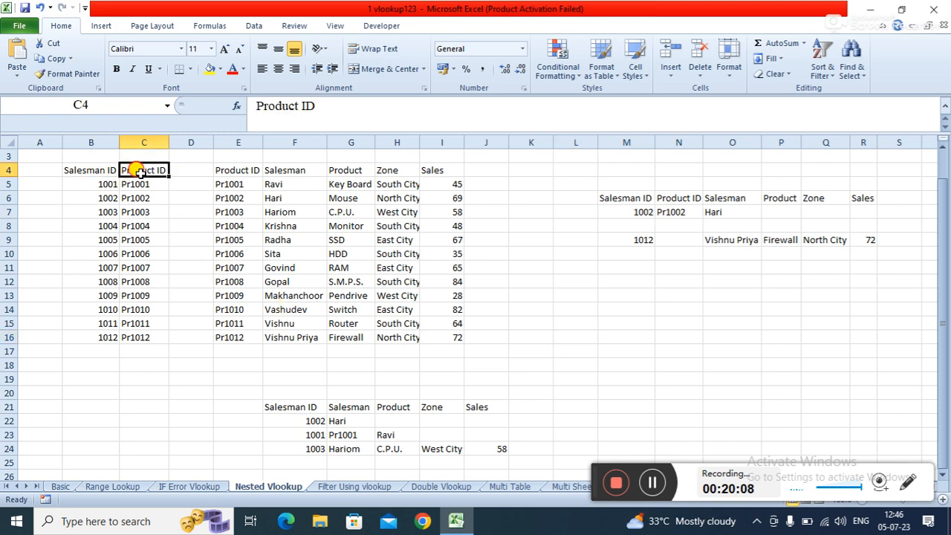
left_click_drag(96, 169, 161, 331)
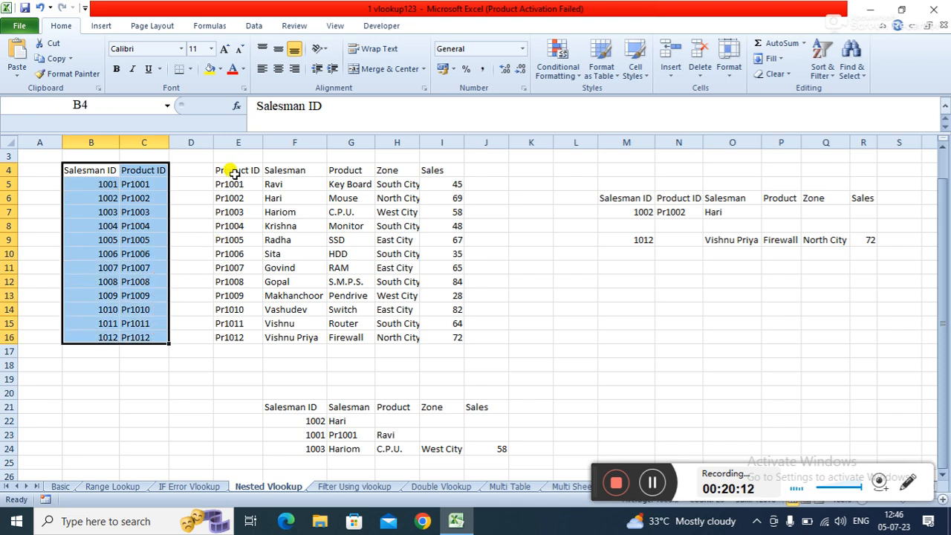
left_click_drag(236, 170, 451, 335)
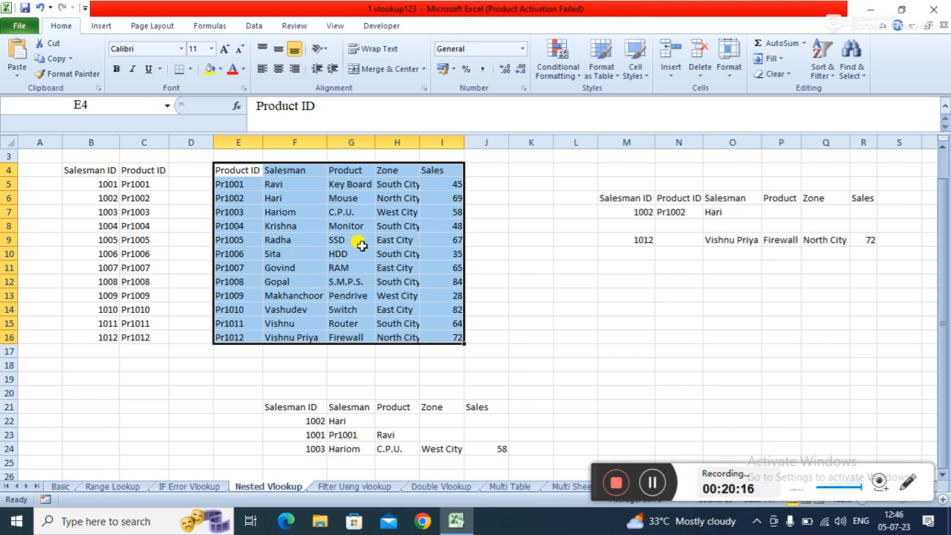
- Clear everything from the result rows M8:R10
left_click(654, 291)
left_click_drag(623, 224, 870, 255)
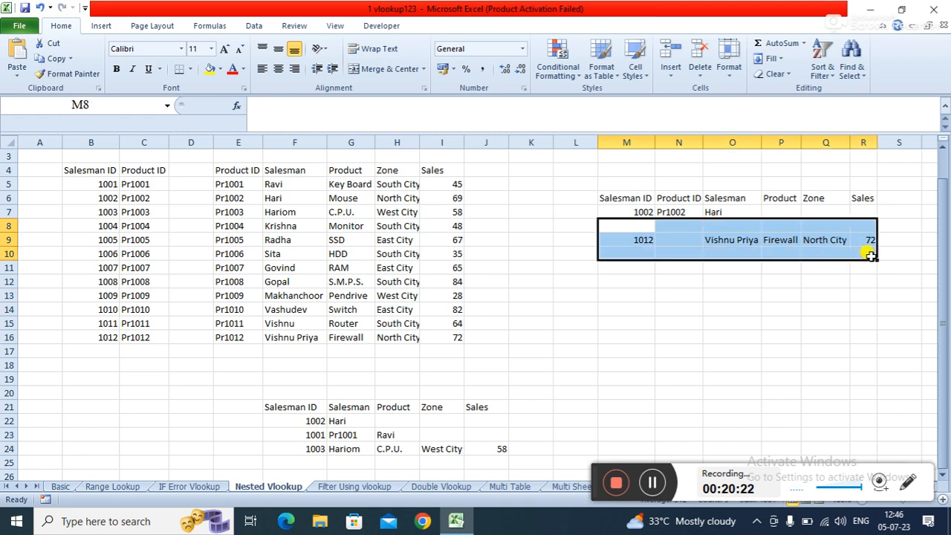
left_click(774, 74)
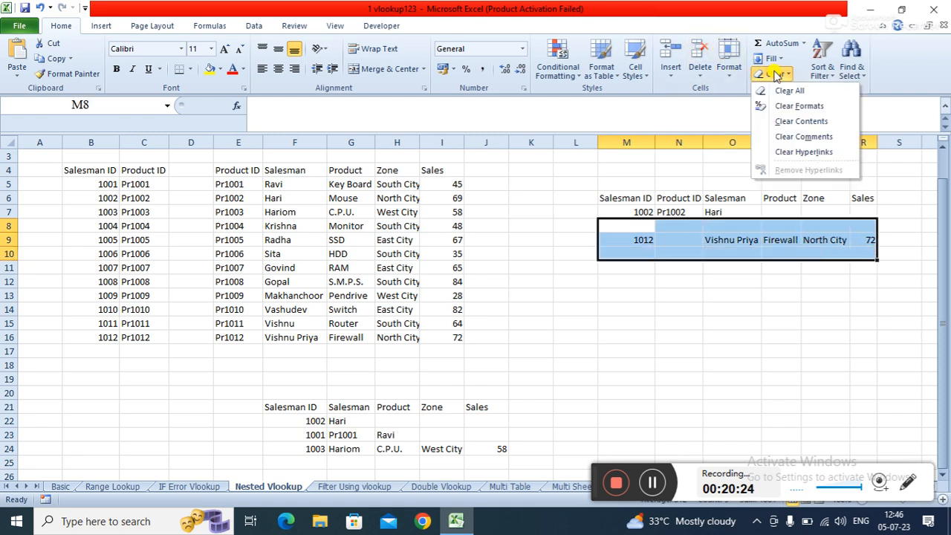
left_click(791, 91)
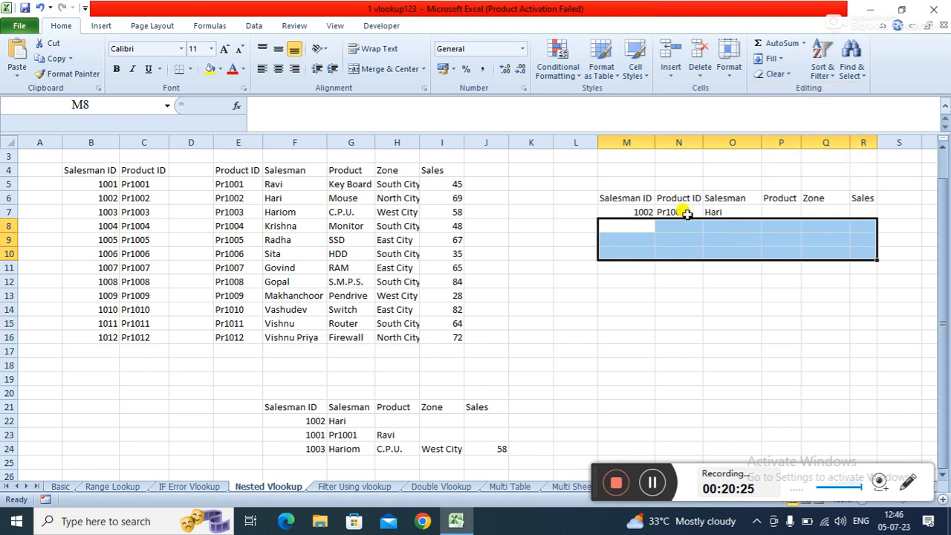
- Clear all content from the Product ID and Salesman results in N7:O7
left_click(626, 321)
left_click(674, 212)
left_click_drag(682, 212, 723, 213)
left_click(774, 74)
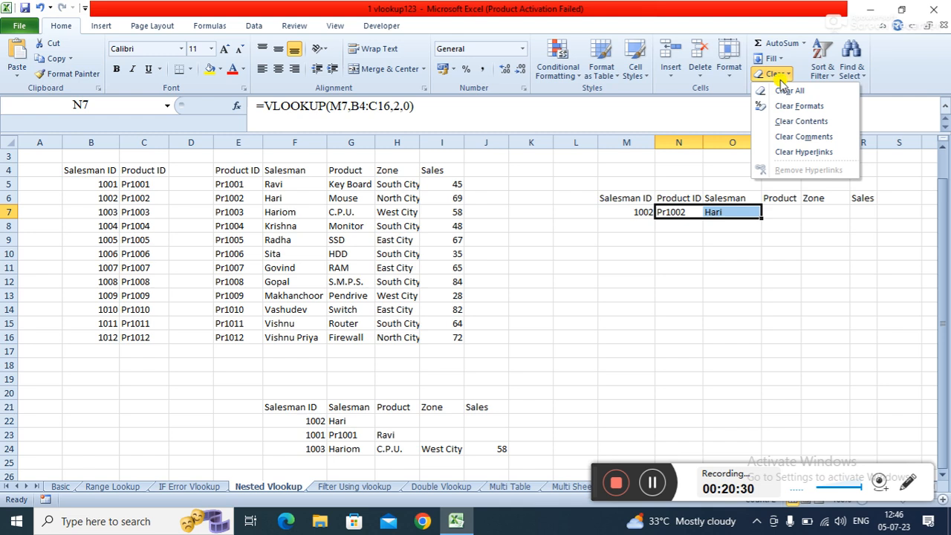
left_click(784, 90)
- Review the empty result cells in row 7 beside salesman ID 1002
left_click(627, 236)
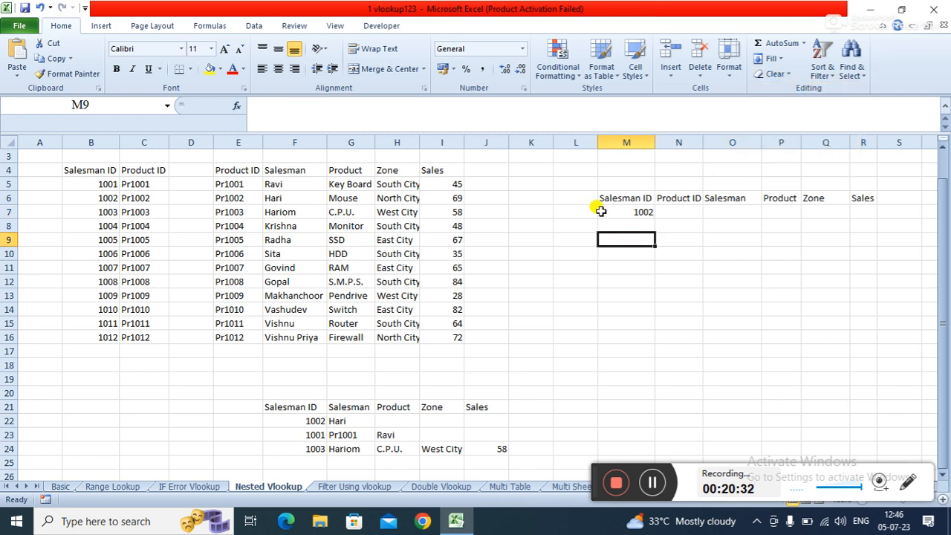
left_click(624, 210)
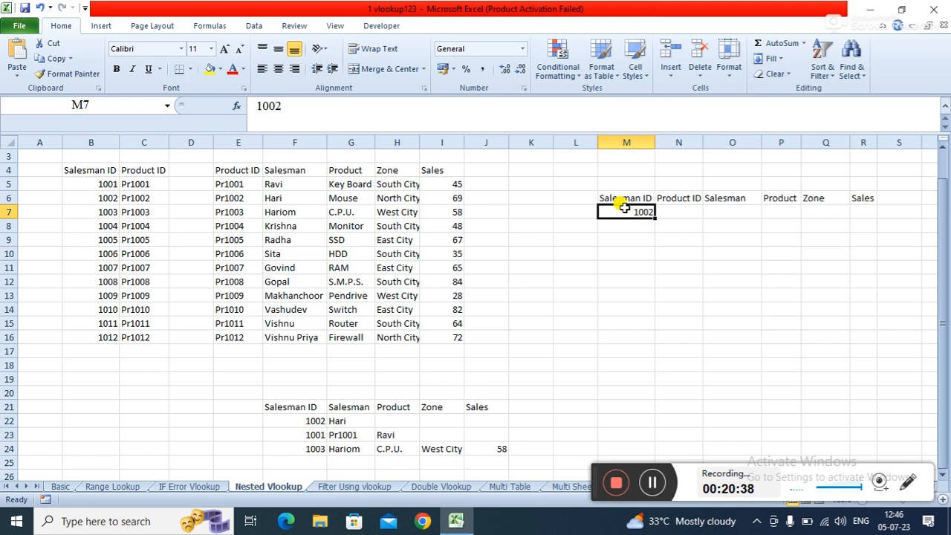
left_click(675, 209)
left_click(718, 210)
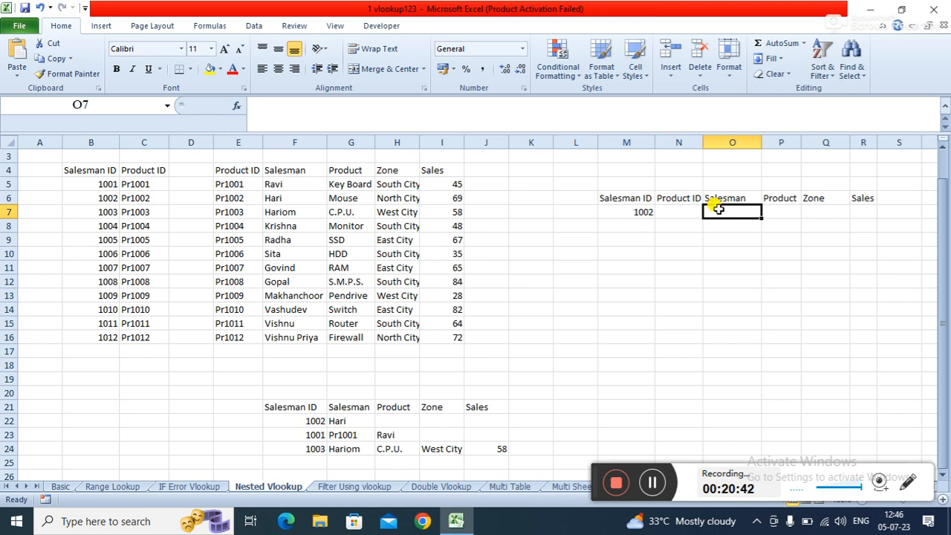
left_click(787, 208)
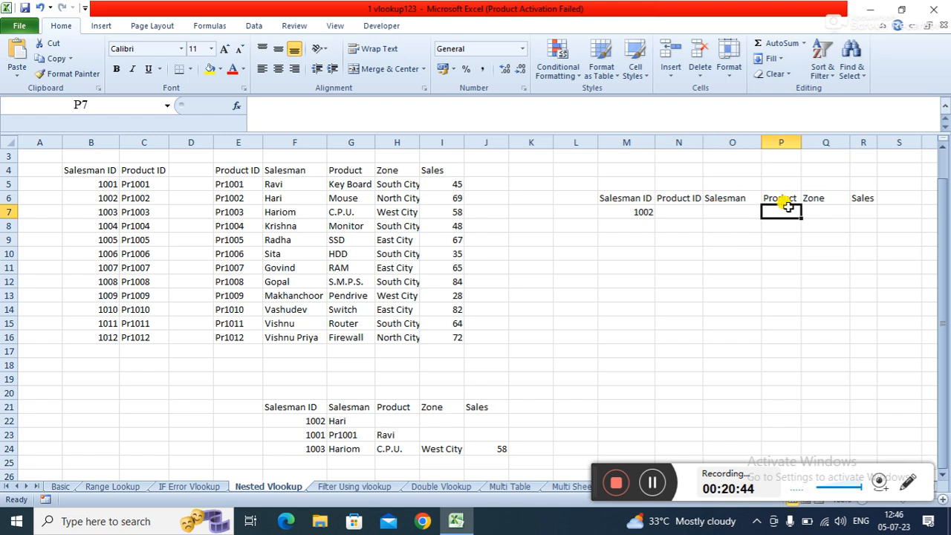
- Examine the salesman ID in M7 and the matching rows in the Salesman ID and Product ID tables
left_click(231, 171)
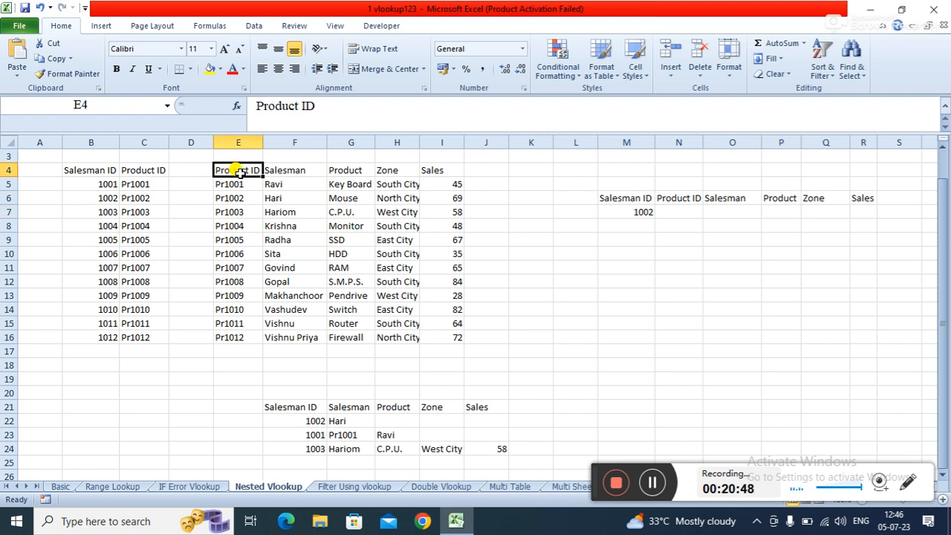
left_click(615, 213)
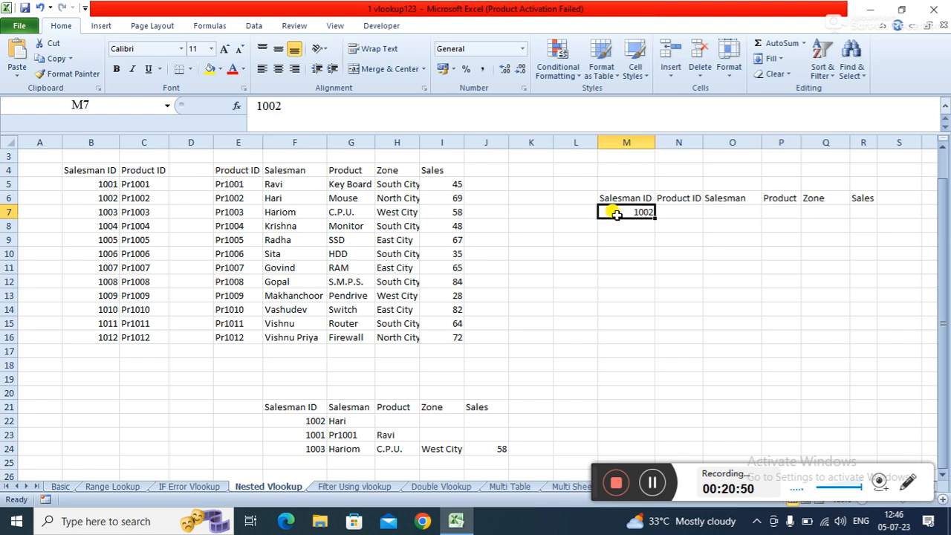
key("Return")
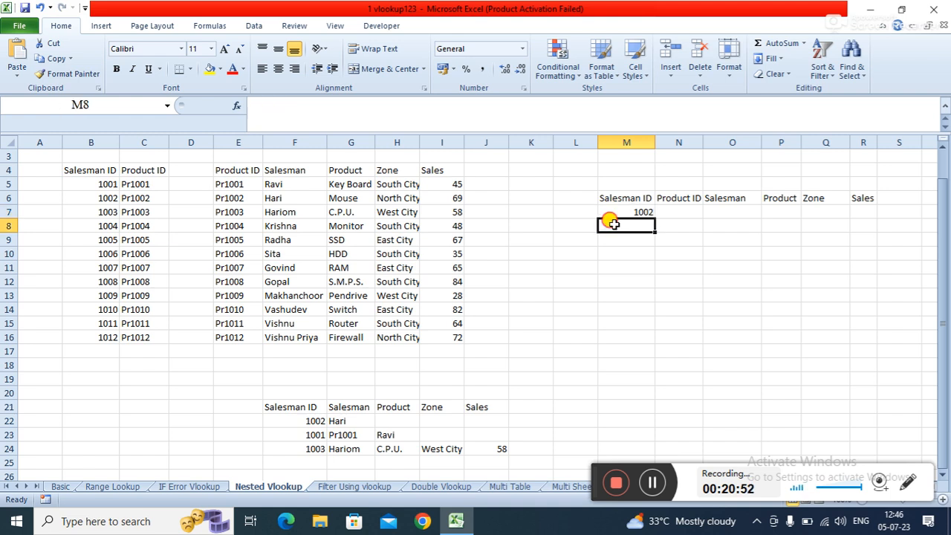
left_click(243, 222)
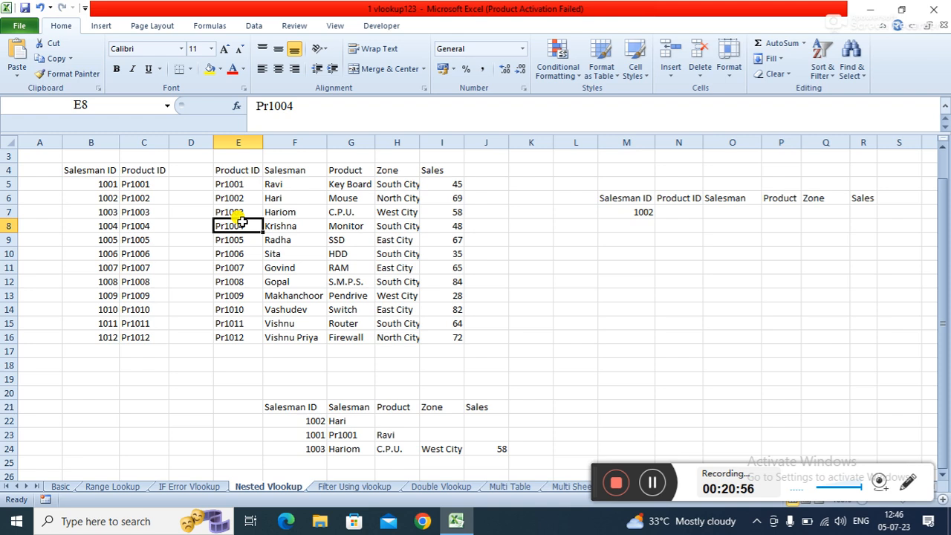
left_click(87, 172)
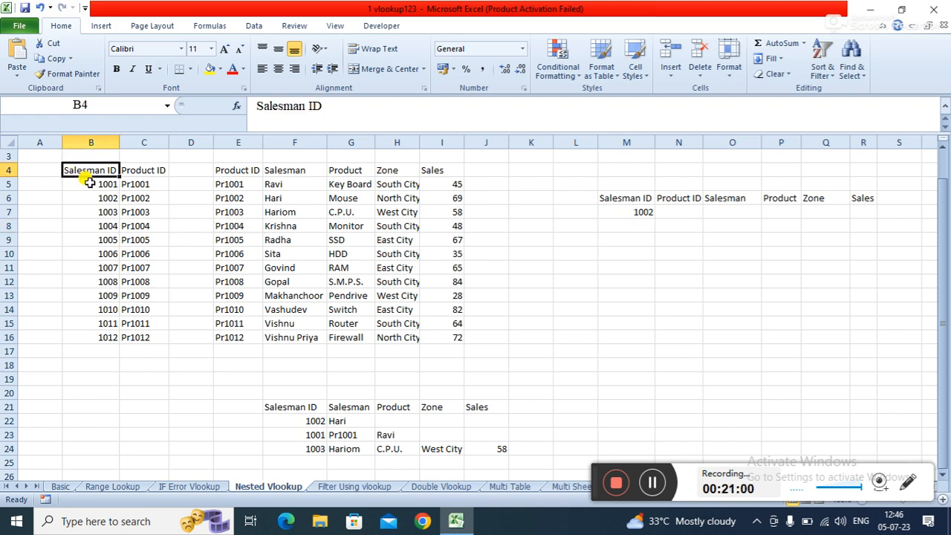
left_click(90, 182)
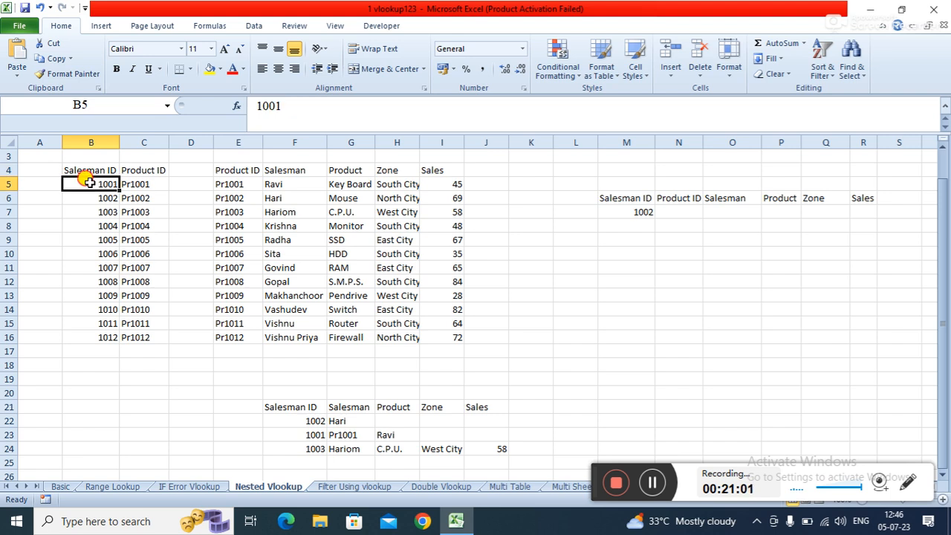
left_click(137, 184)
left_click(99, 197)
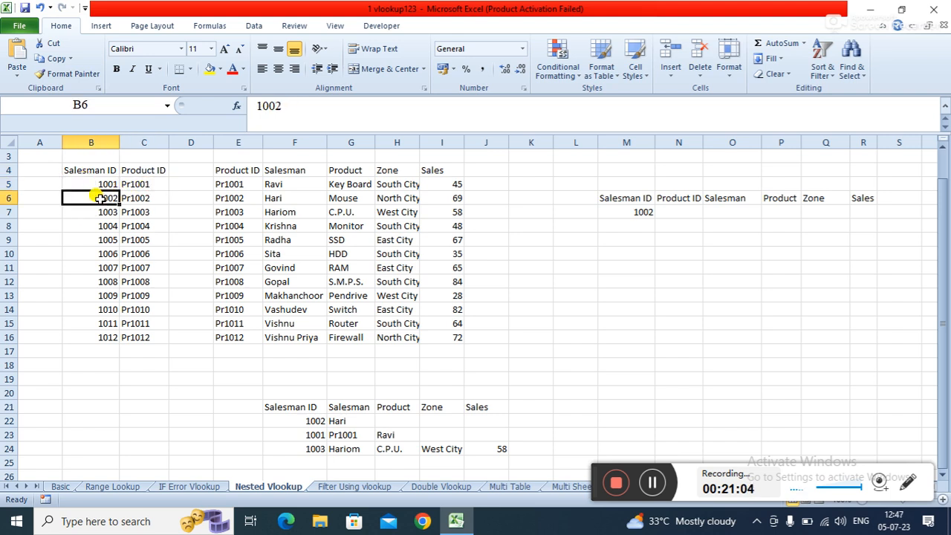
left_click(143, 200)
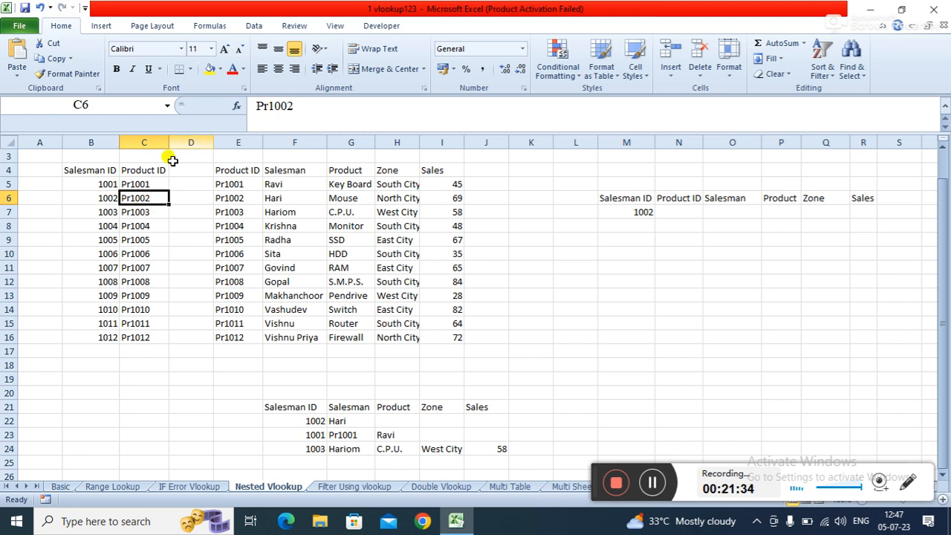
- In N7, enter =VLOOKUP(M7,B4:C16,2,0) to return the product ID for the salesman ID
left_click(667, 213)
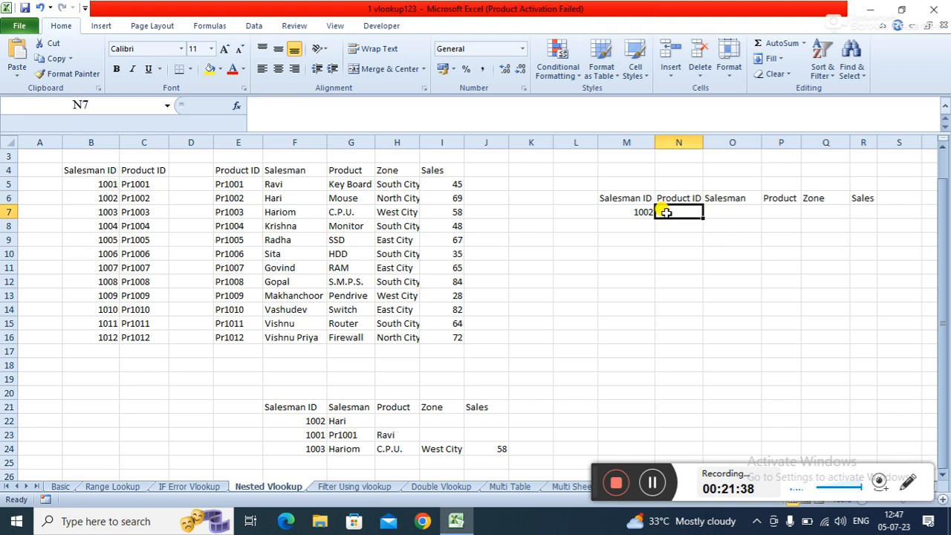
type("=VLOOKUP(")
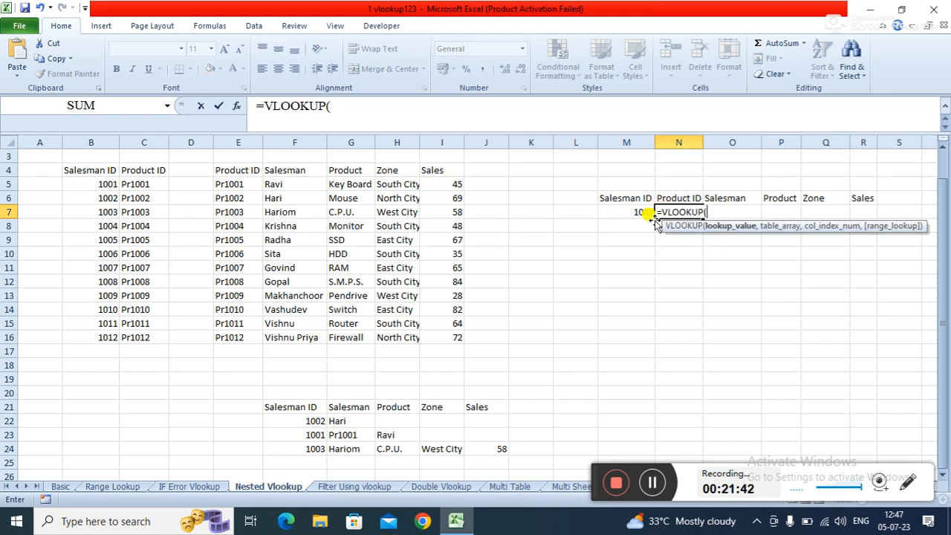
left_click(631, 213)
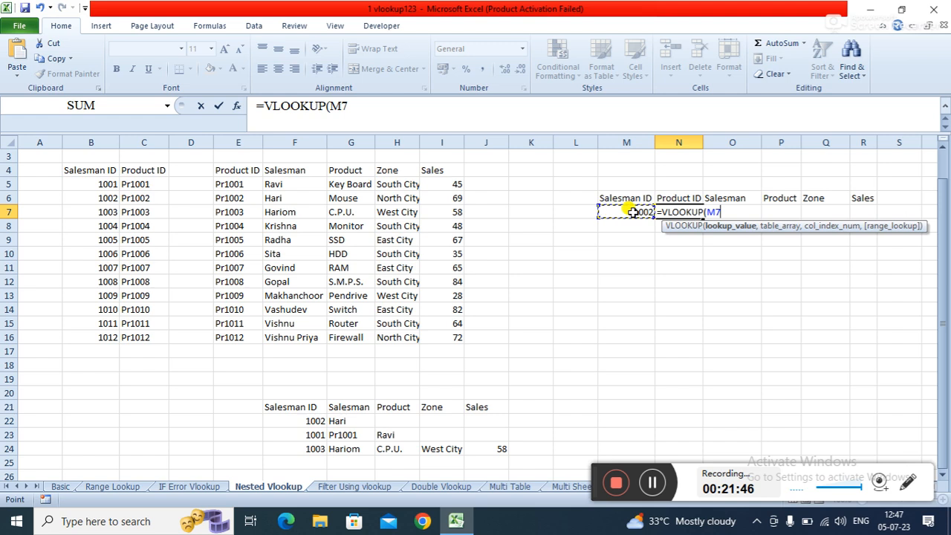
type(",")
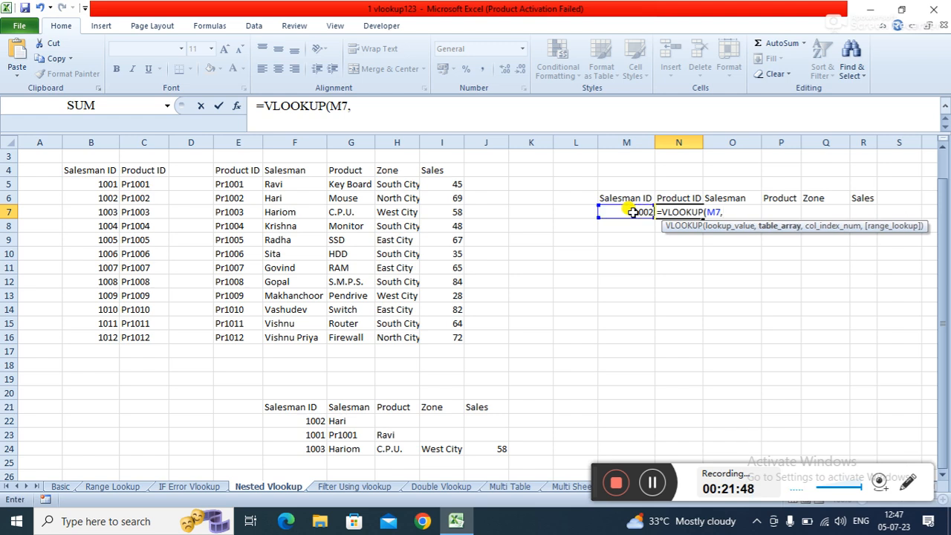
left_click(67, 168)
left_click_drag(67, 168, 143, 338)
type(",2")
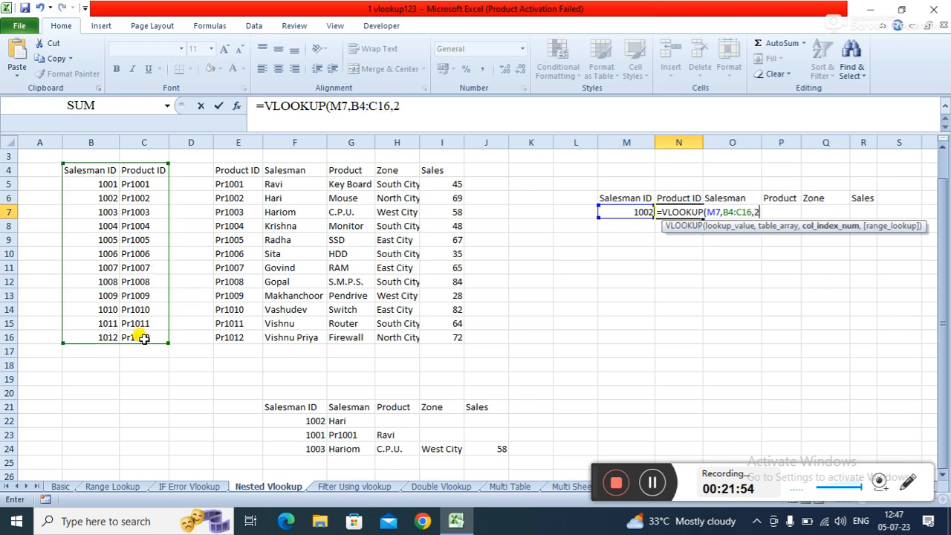
type(",0")
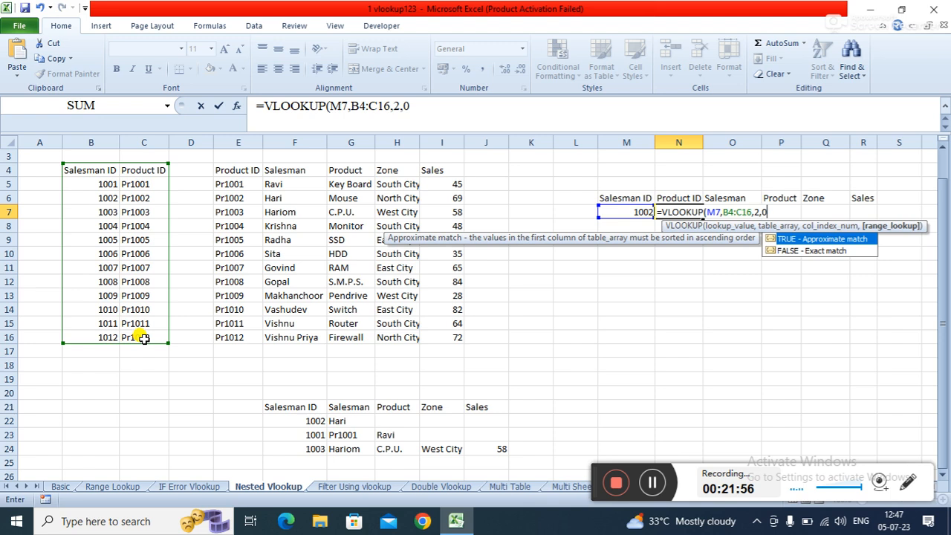
type(")")
key("Return")
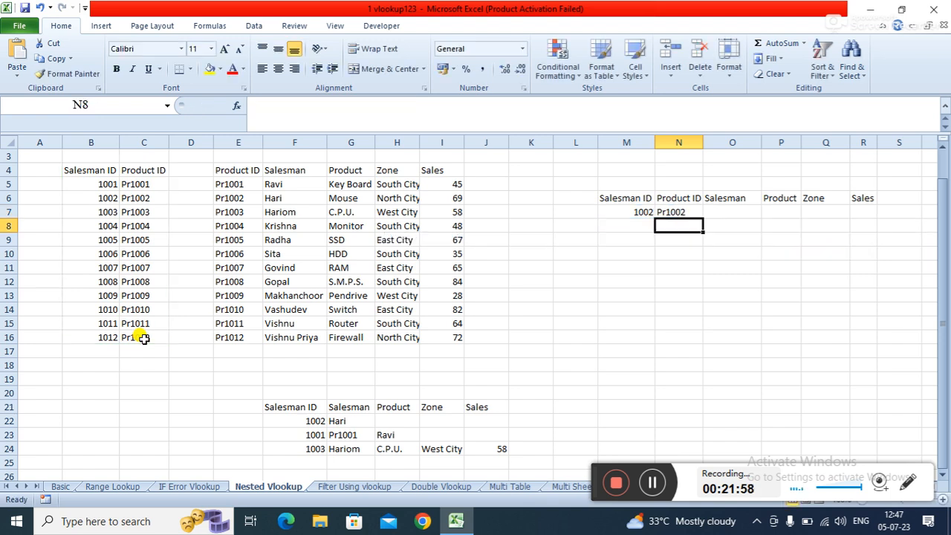
- Change the salesman ID in M7 to 1005
left_click(626, 214)
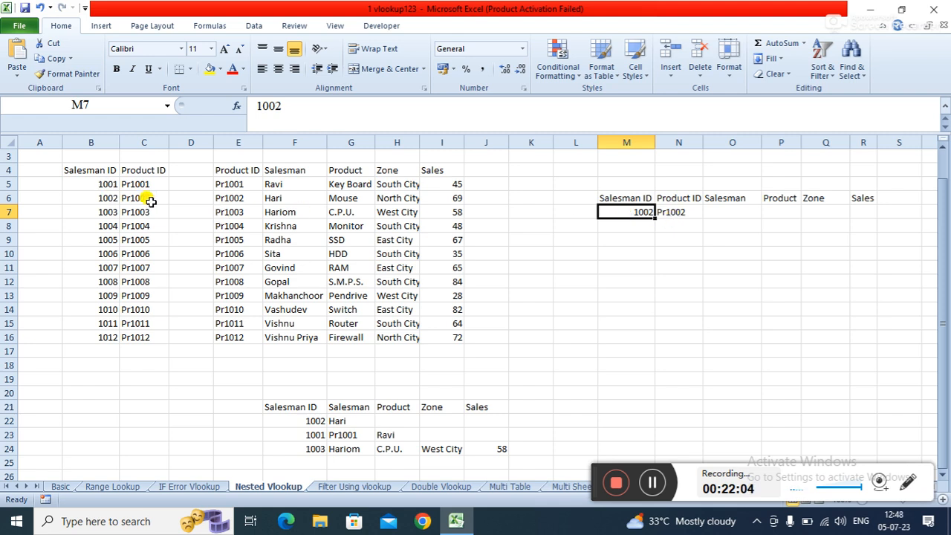
type("1")
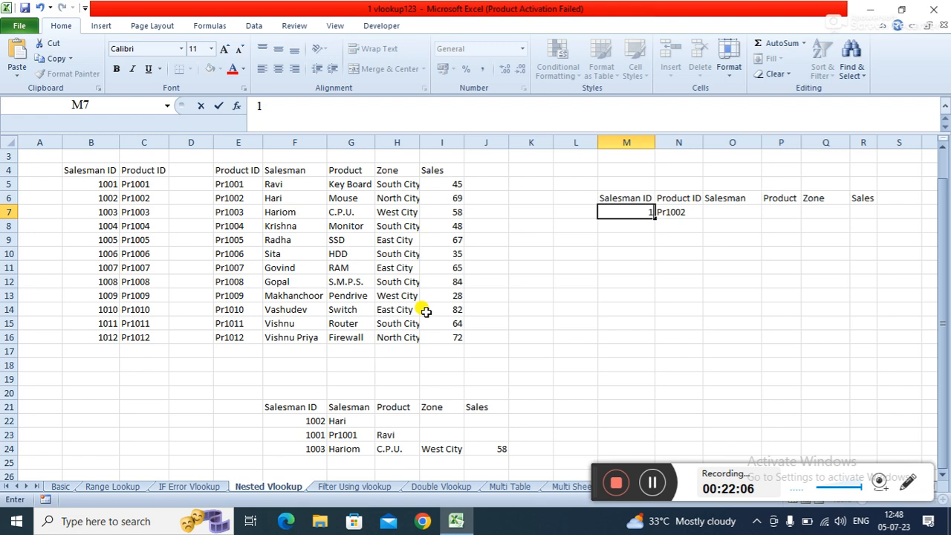
type("005")
key("Return")
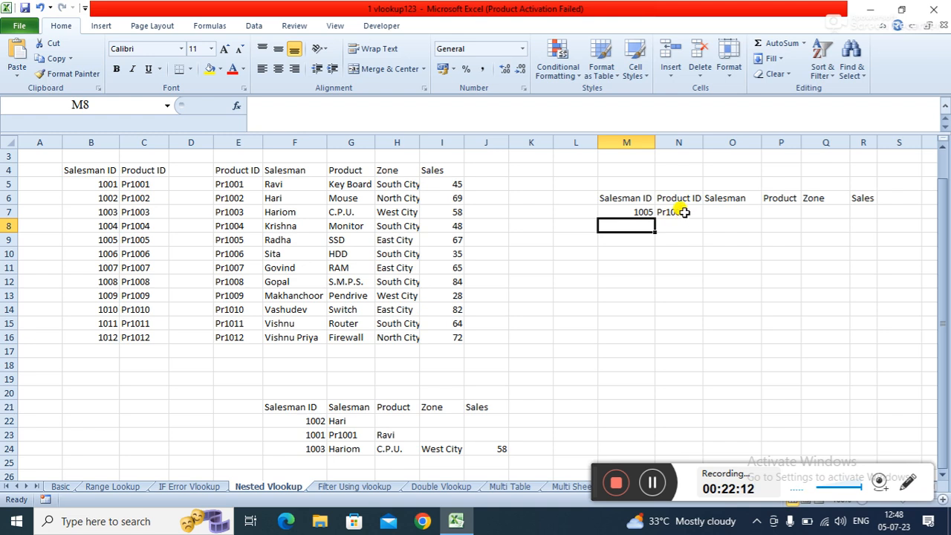
- In O7, enter =VLOOKUP(N7,E4:I16,2,0) to return the salesman name for the product ID
left_click(722, 211)
type("=VL")
key("Tab")
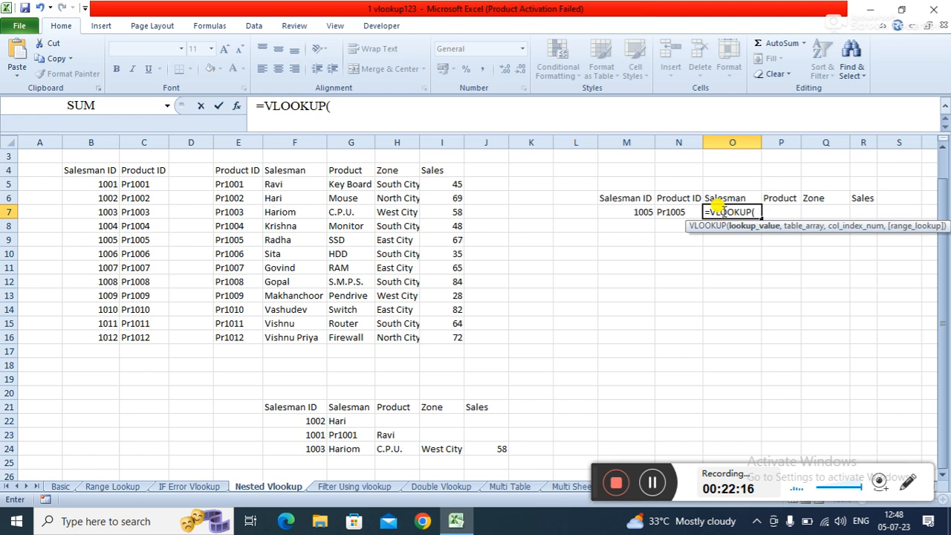
left_click(680, 212)
type(",")
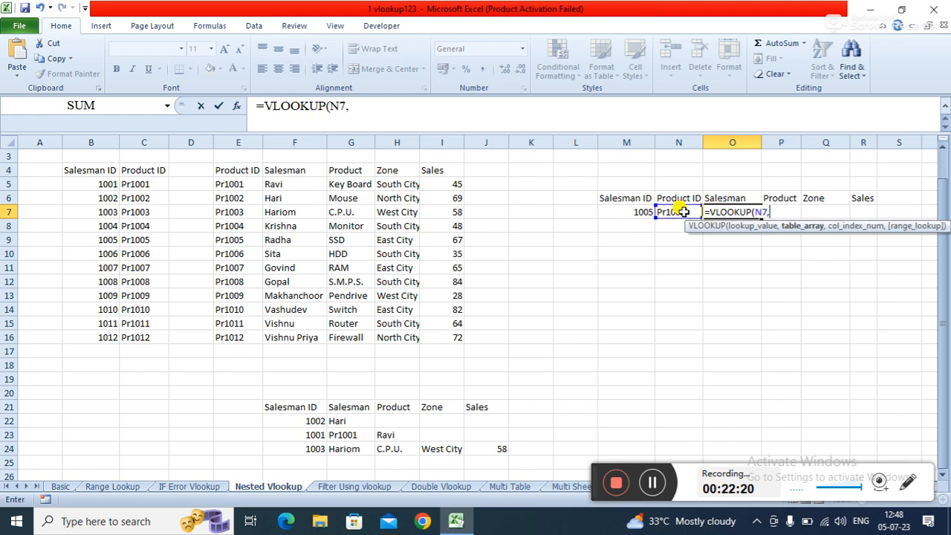
left_click(224, 170)
left_click_drag(224, 170, 451, 330)
type(",")
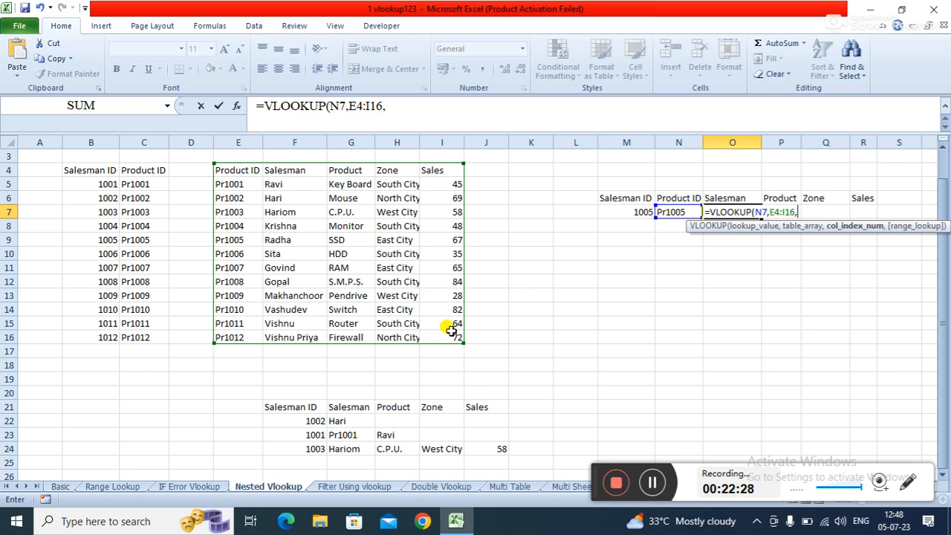
type("2,0")
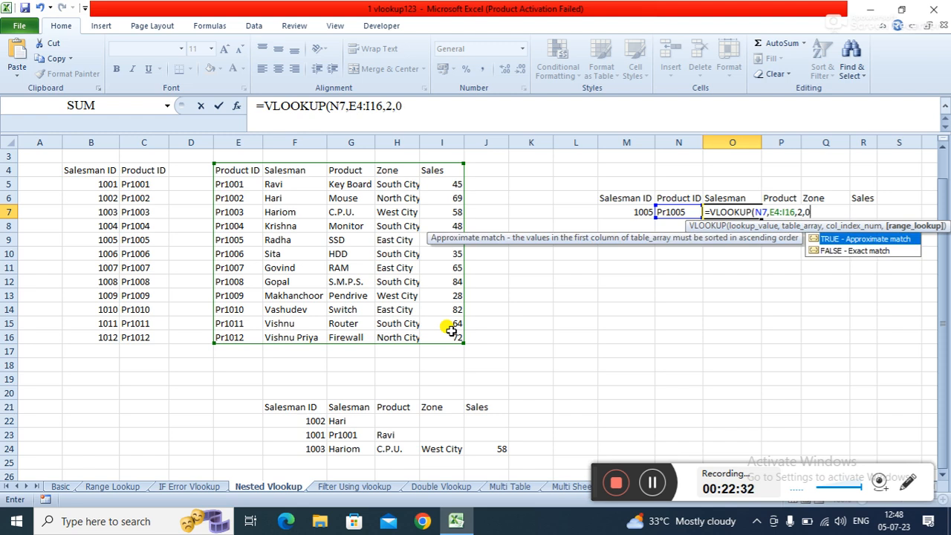
type(")")
key("Return")
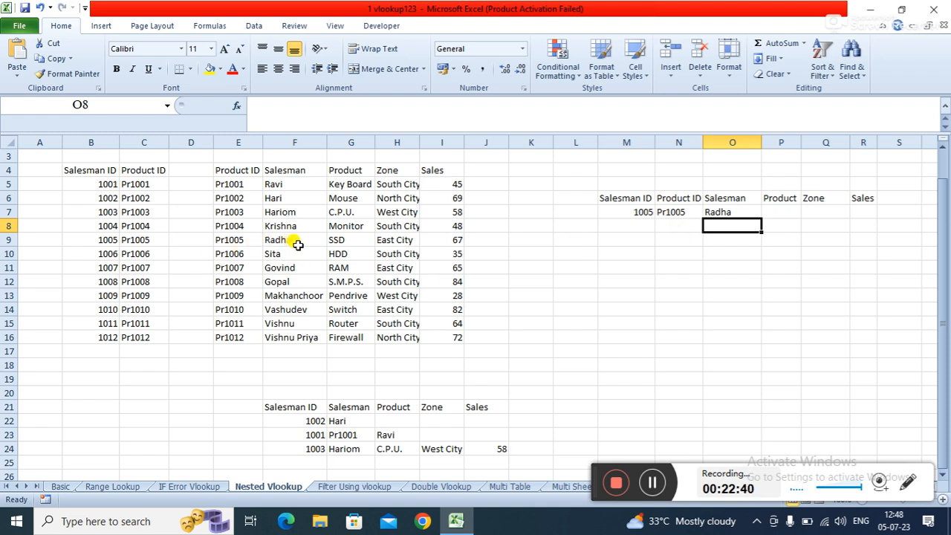
left_click(725, 212)
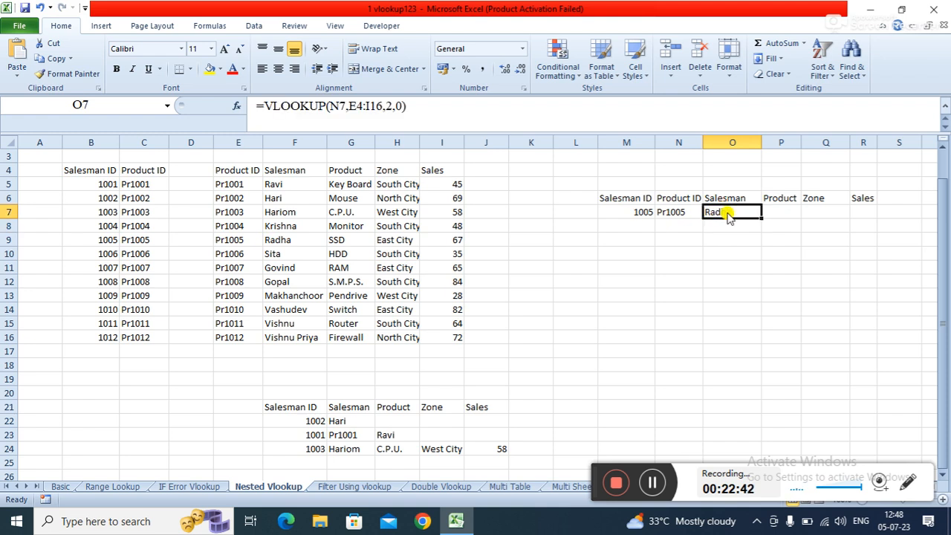
- In O9, start a nested formula =VLOOKUP(VLOOKUP(M9,B4:C16,2,0) using the inner lookup as the lookup value
left_click(725, 237)
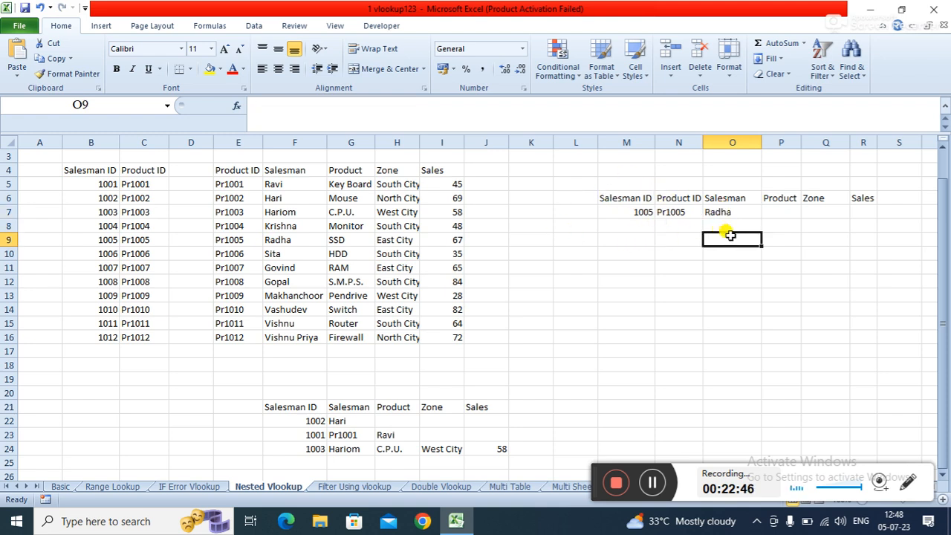
type("=")
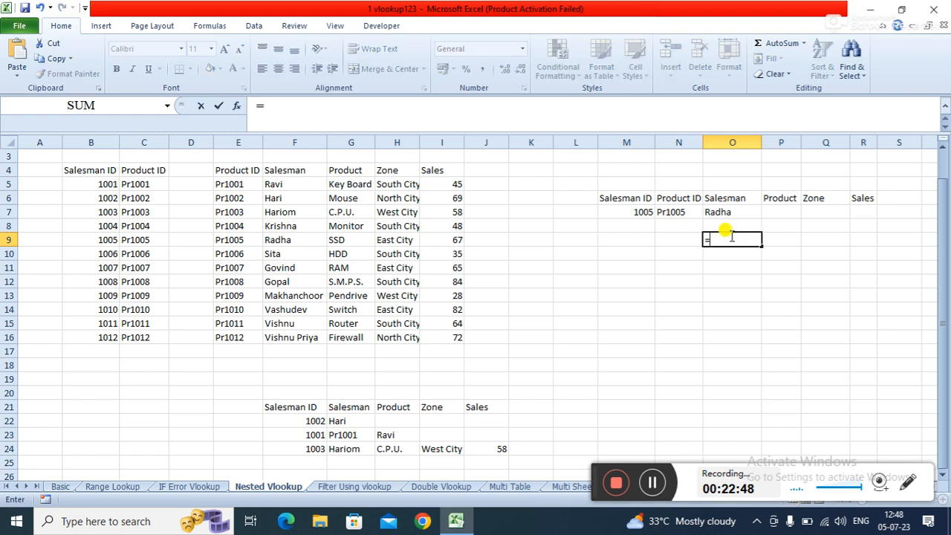
type("VL")
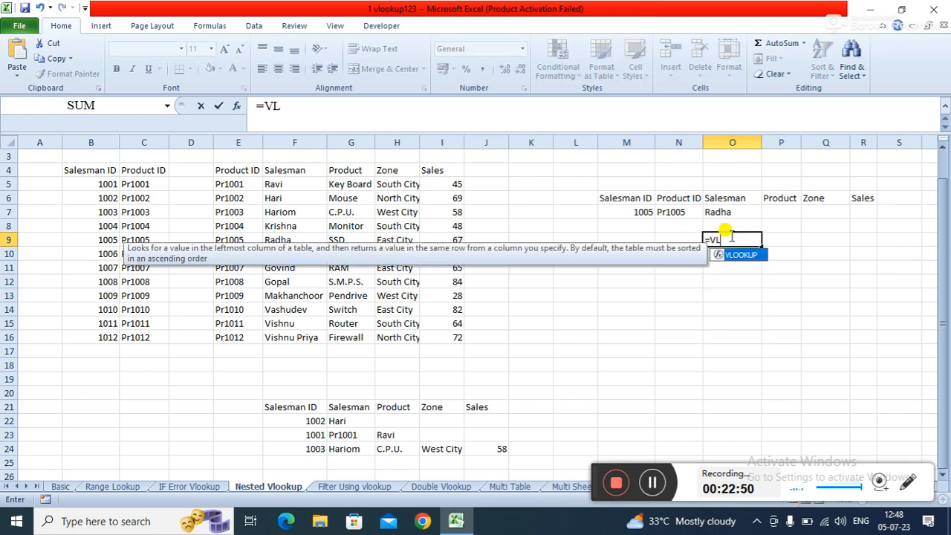
key("Tab")
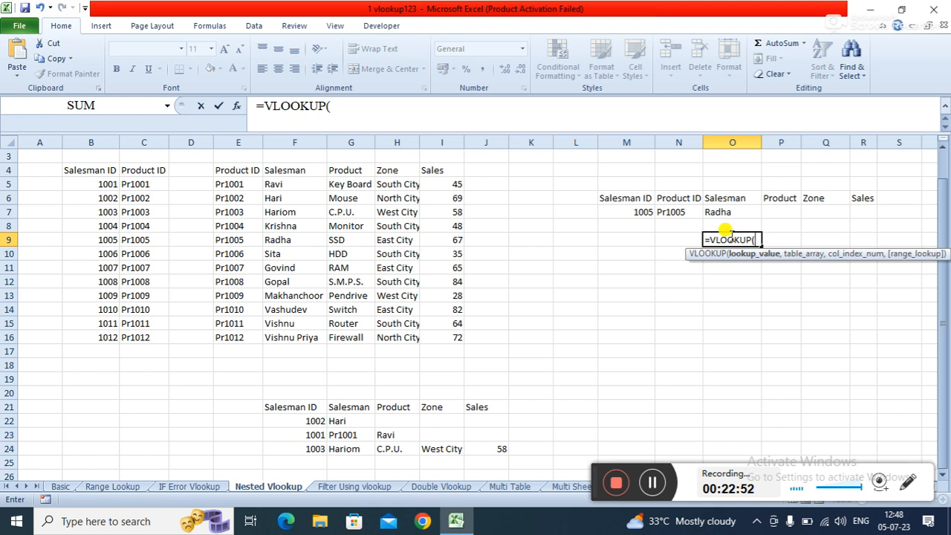
type("VL")
key("Tab")
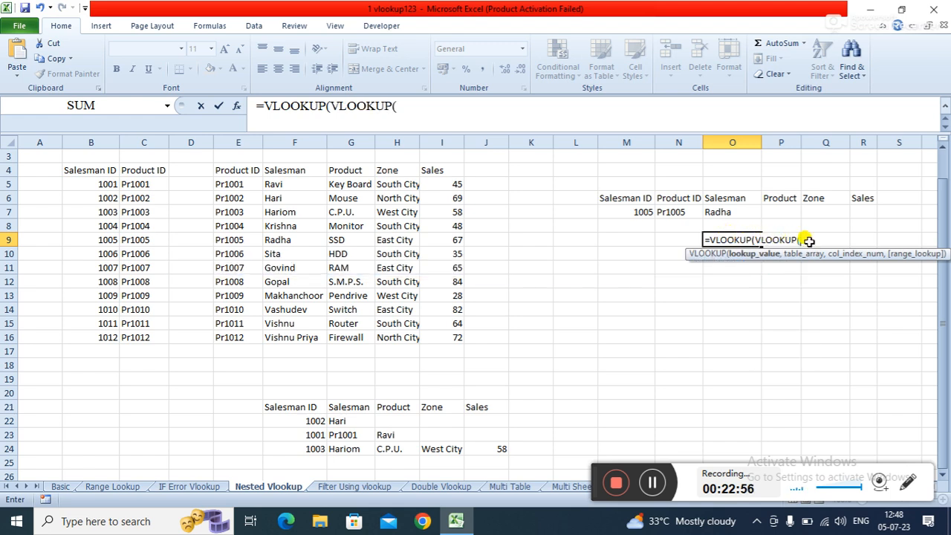
left_click(631, 241)
type(",")
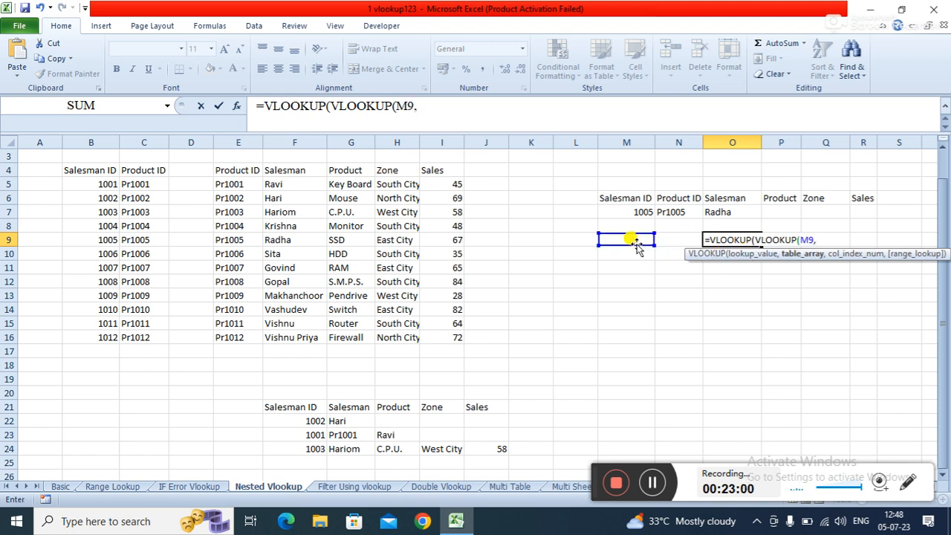
left_click_drag(91, 171, 152, 336)
type(",")
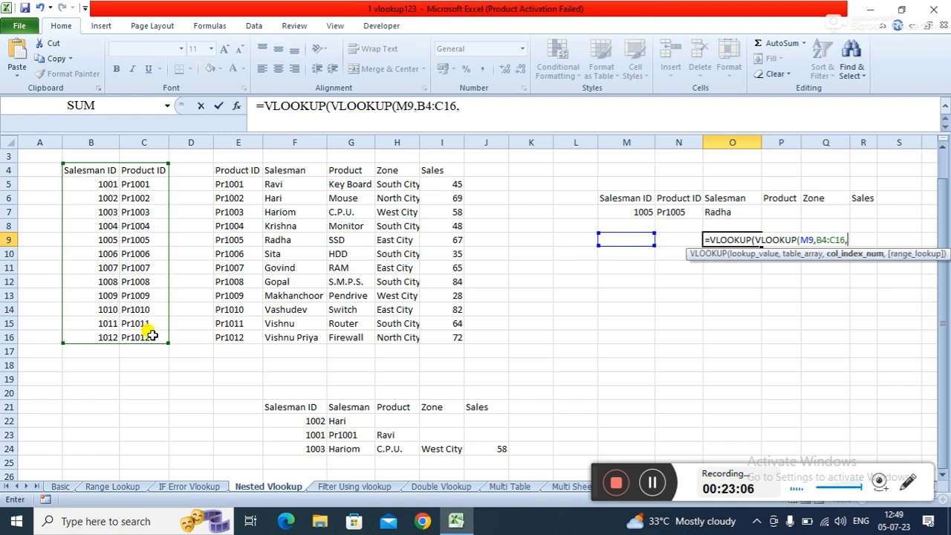
type("2,")
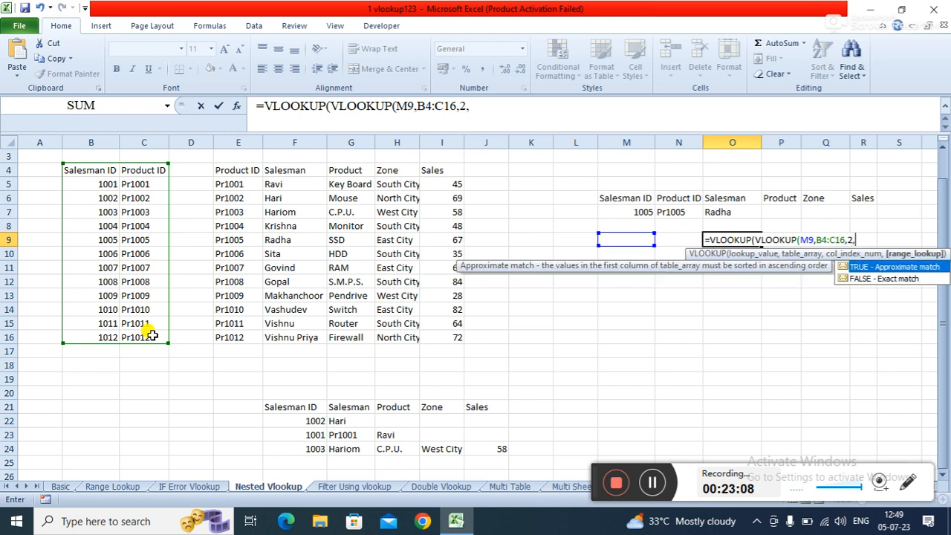
type("0)")
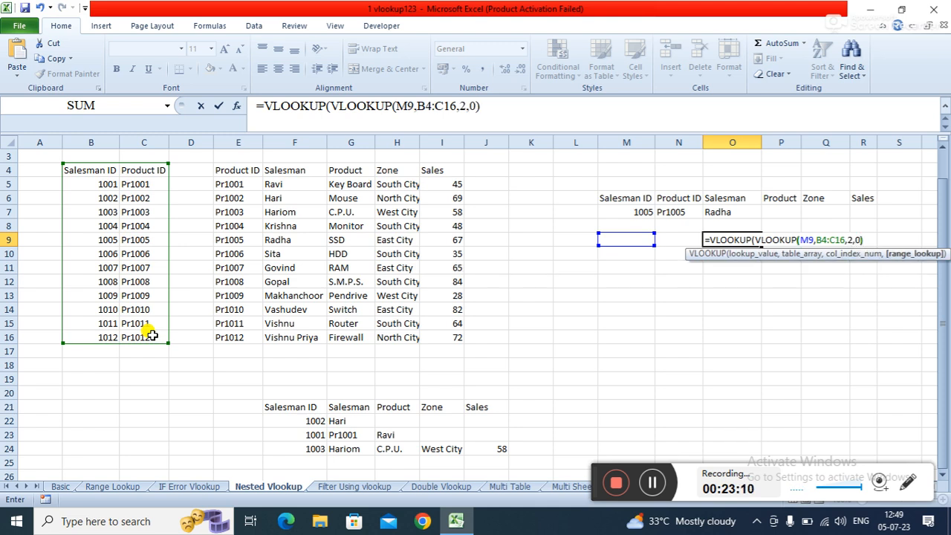
type(",")
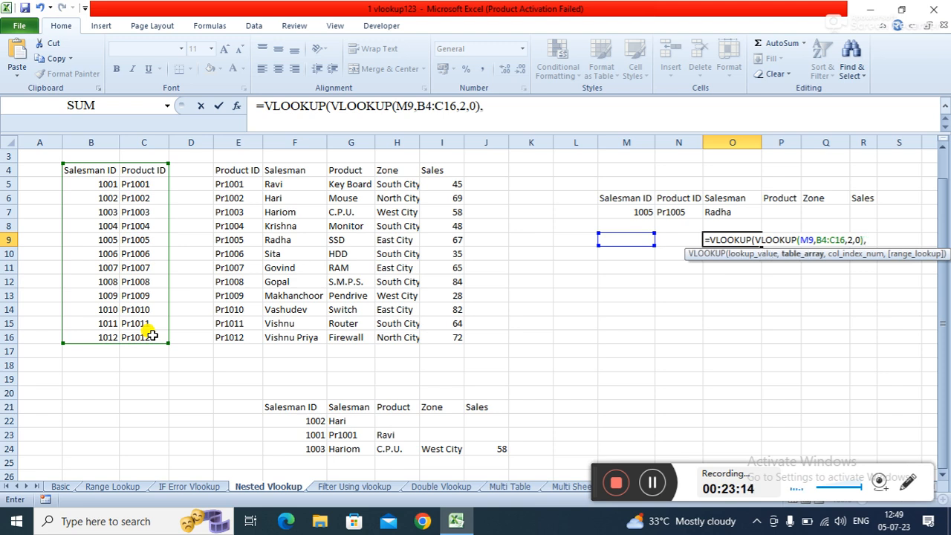
- Complete the O9 formula as =VLOOKUP(VLOOKUP(M9,B4:C16,2,0),E4:I16,2,0), taking the salesman from the second table, and enter it
left_click(235, 168)
left_click_drag(236, 168, 453, 347)
type(",2,")
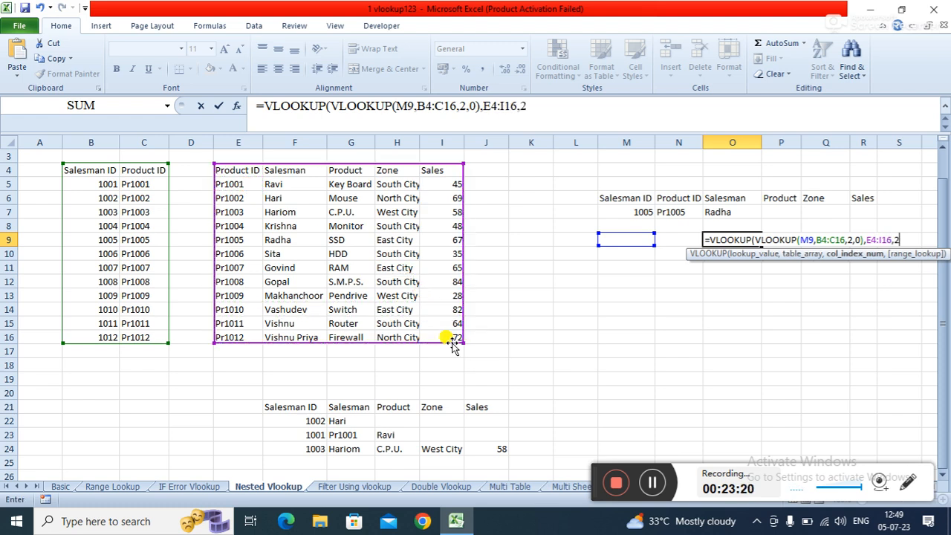
type("0)")
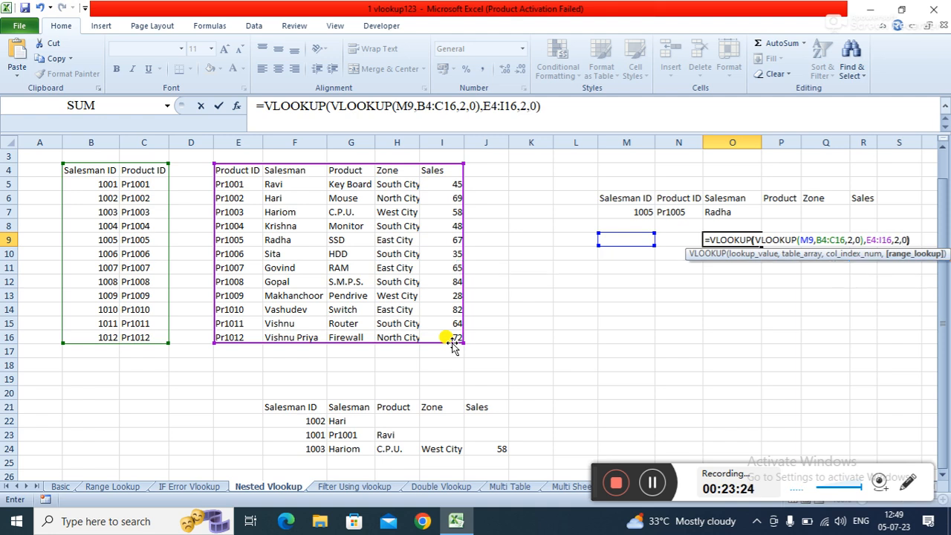
key("Return")
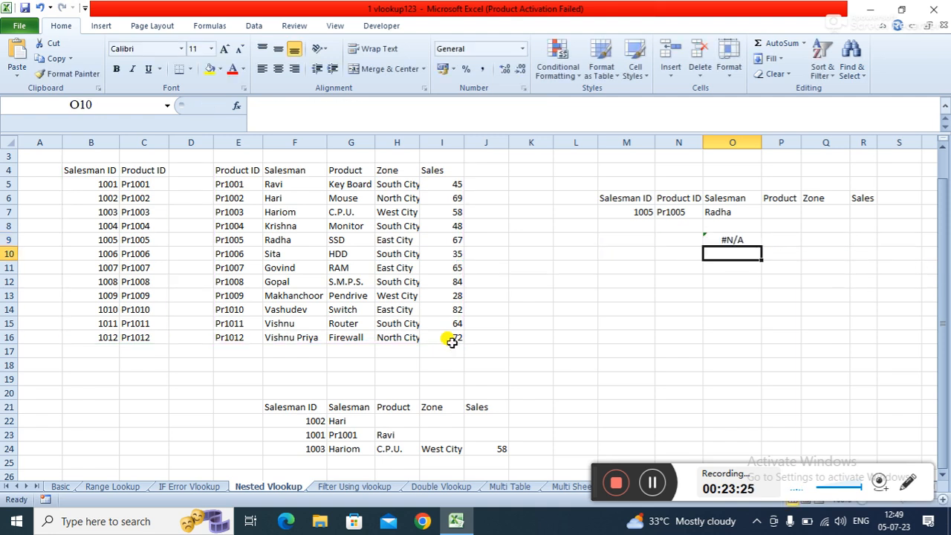
- Enter salesman ID 1001 in M9 to test the nested formula
left_click(624, 241)
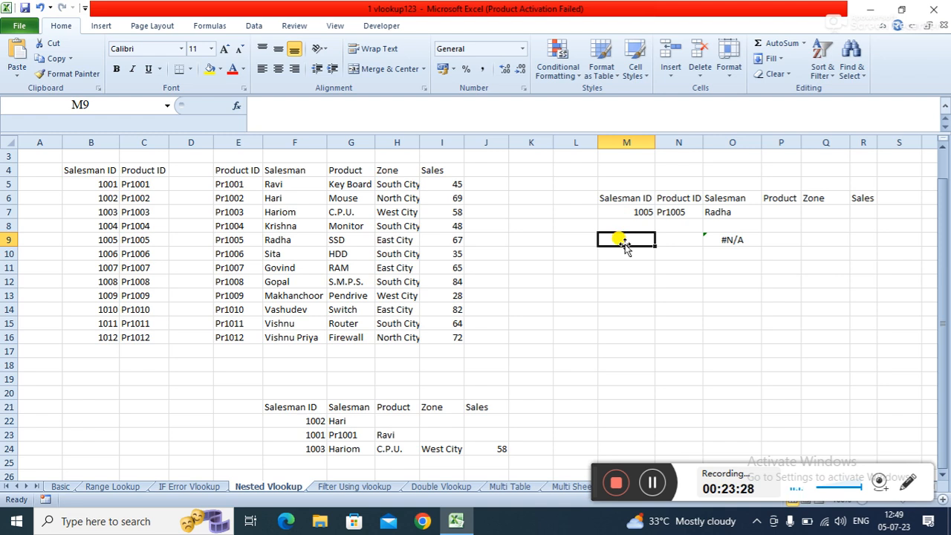
type("1001")
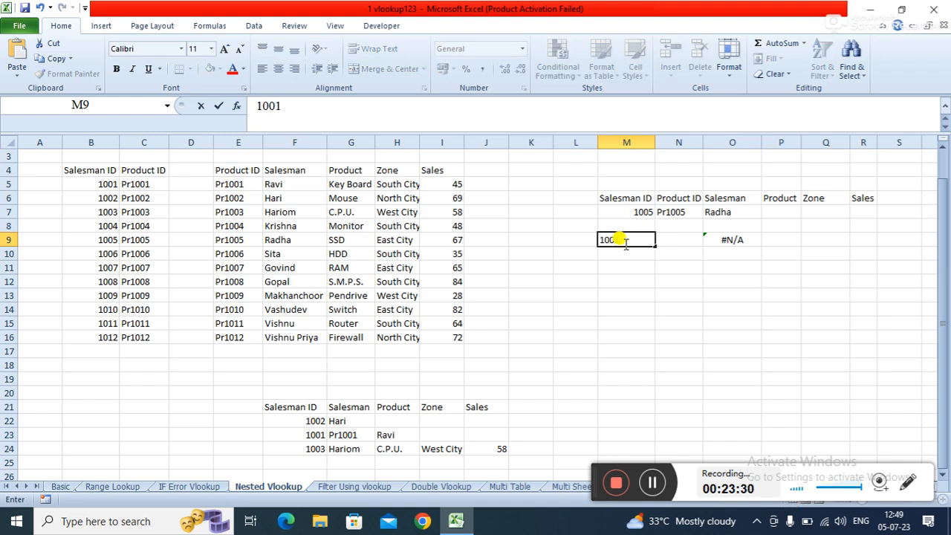
key("Return")
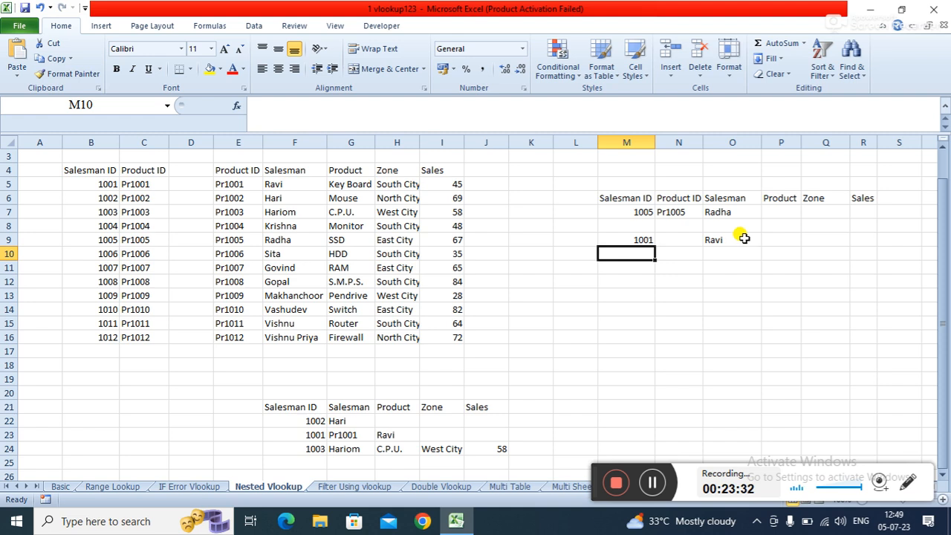
- Change the salesman ID in M9 to 1009
left_click(637, 242)
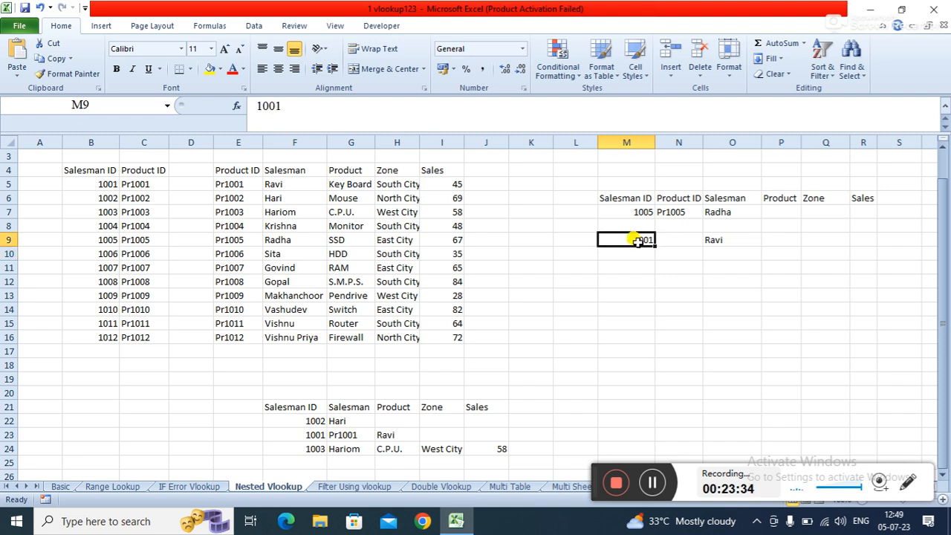
key("F2")
key("BackSpace")
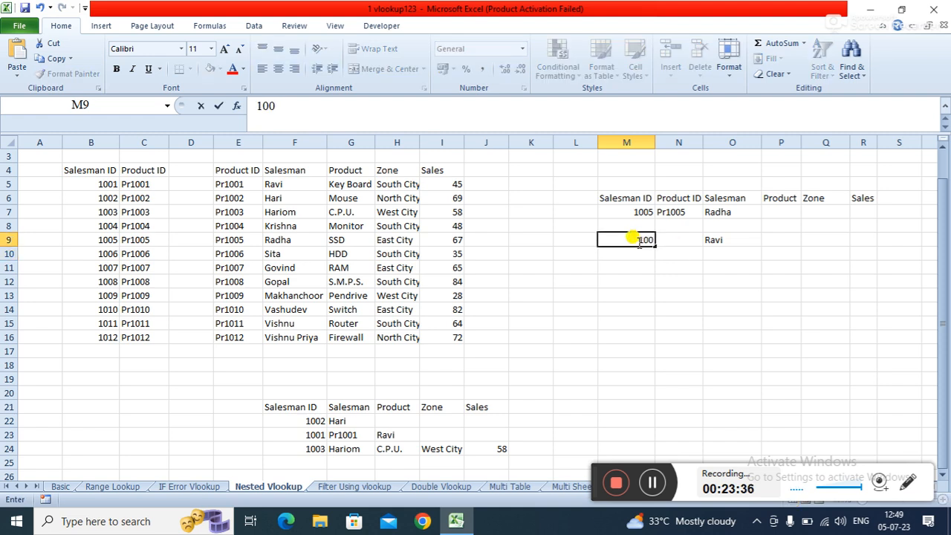
type("9")
key("Return")
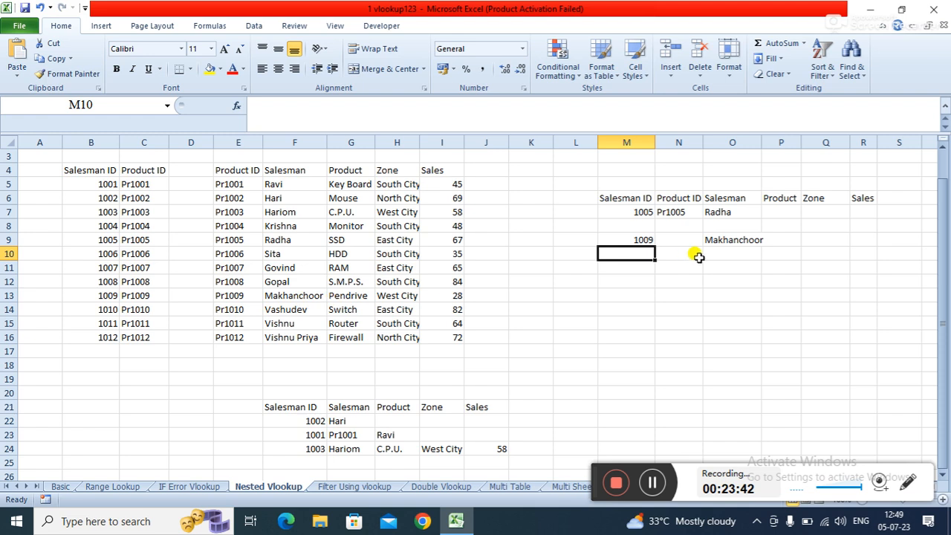
- Review the formulas in N7, O7 and O9 to compare the two-step lookup with the nested one
left_click(661, 267)
left_click(618, 265)
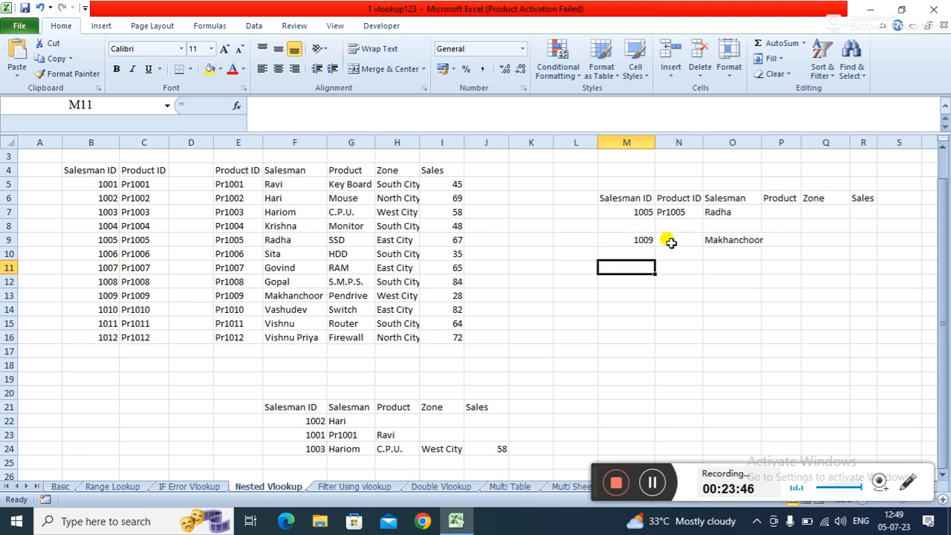
left_click(729, 266)
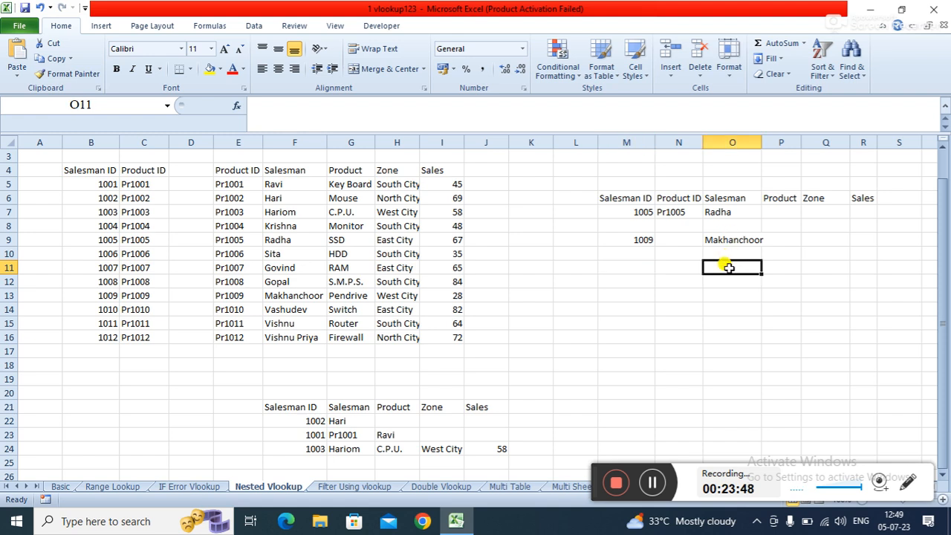
left_click(785, 266)
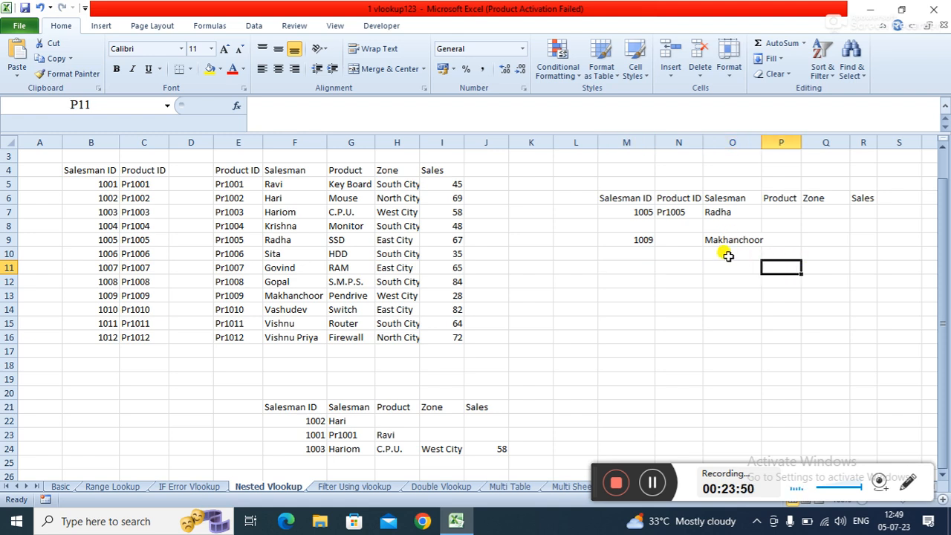
left_click(727, 255)
left_click(744, 293)
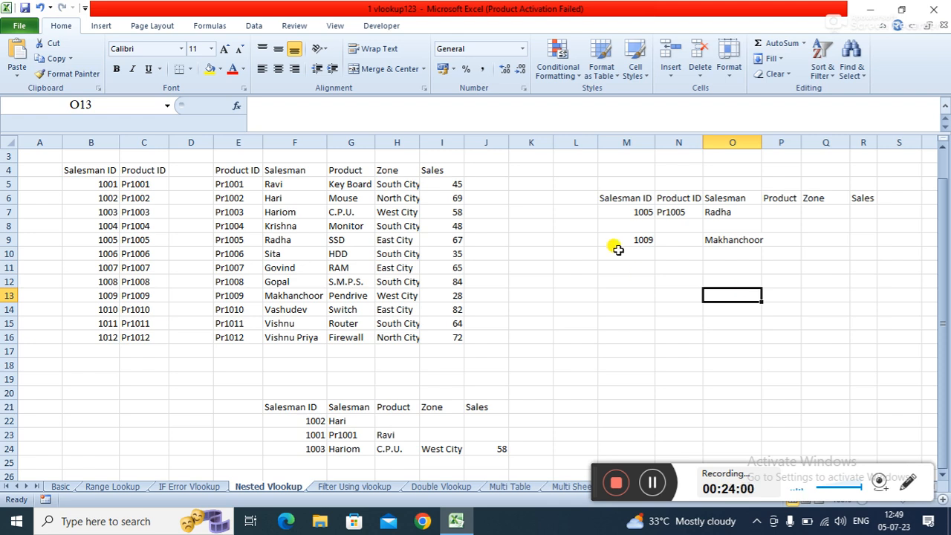
left_click(677, 212)
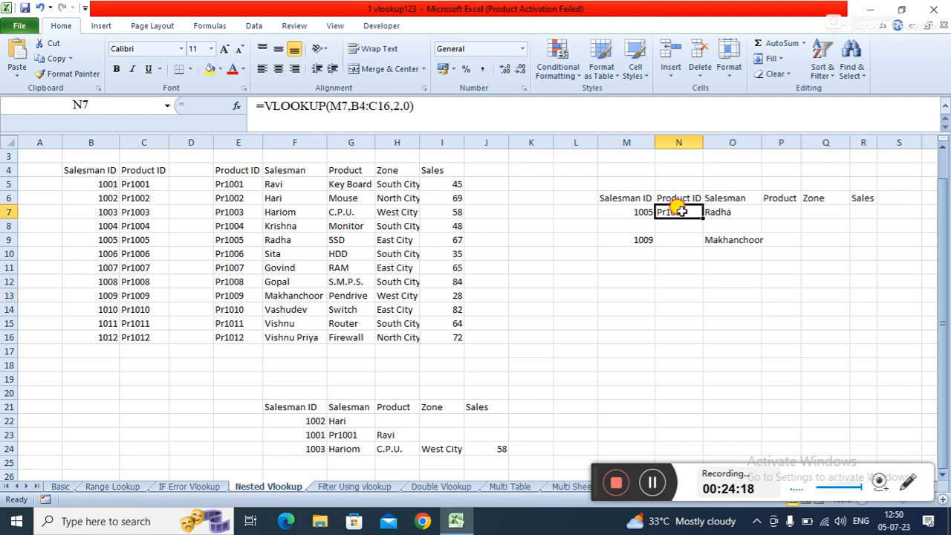
left_click(715, 212)
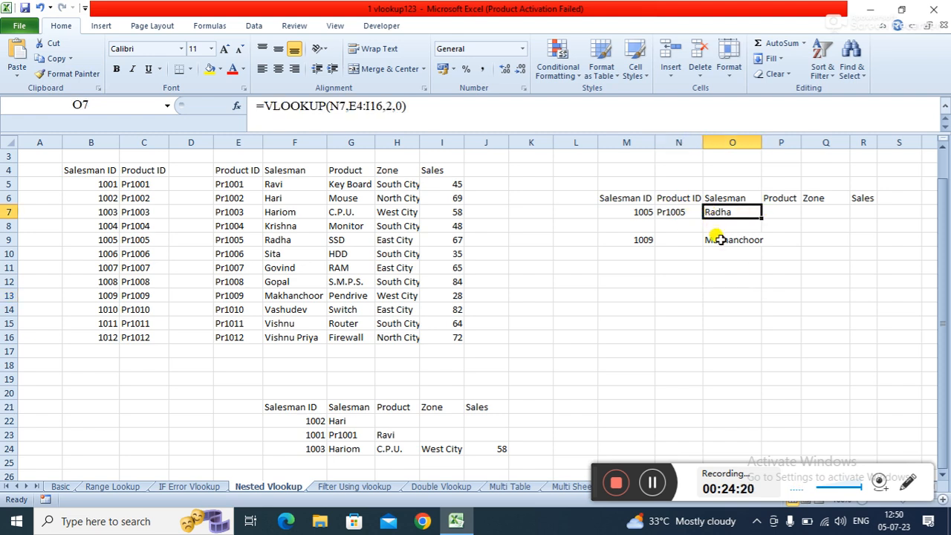
left_click(717, 239)
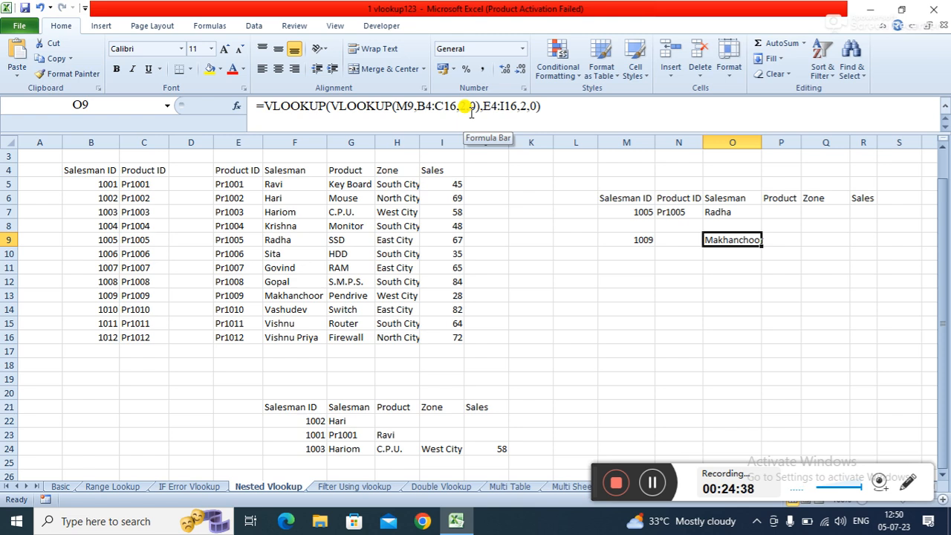
left_click(348, 488)
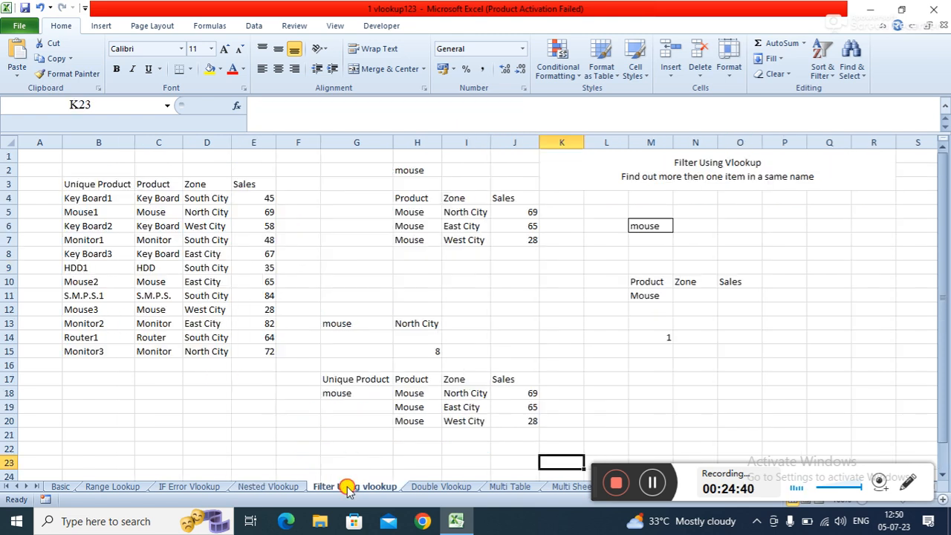
left_click(293, 490)
left_click(621, 345)
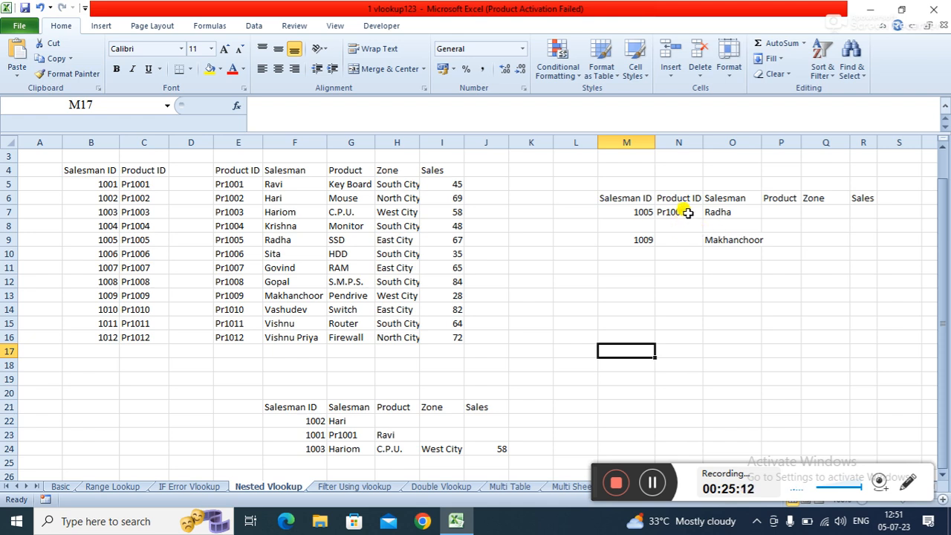
- Review the salesman IDs in M7 and M9 and the lookup formulas in N7 and O7
left_click(631, 212)
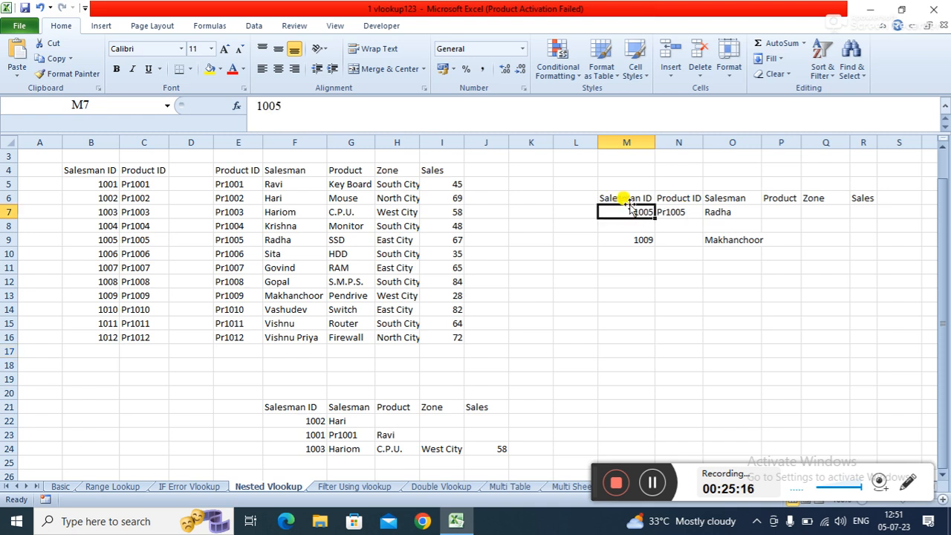
left_click(624, 241)
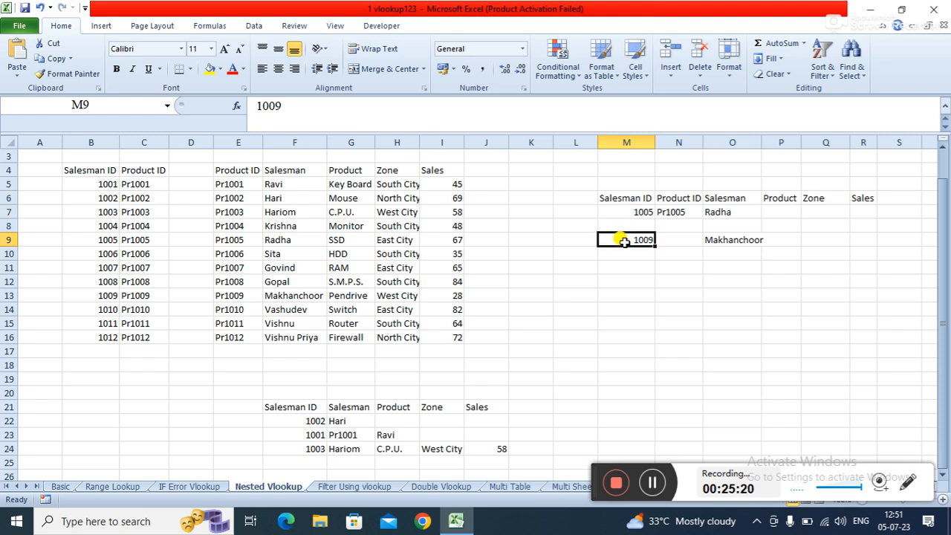
left_click(721, 208)
left_click(680, 215)
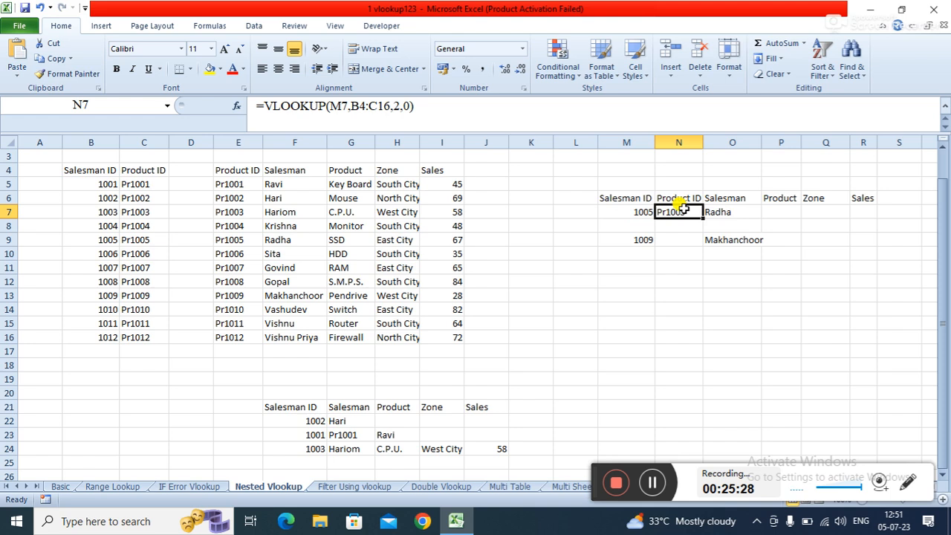
left_click(733, 209)
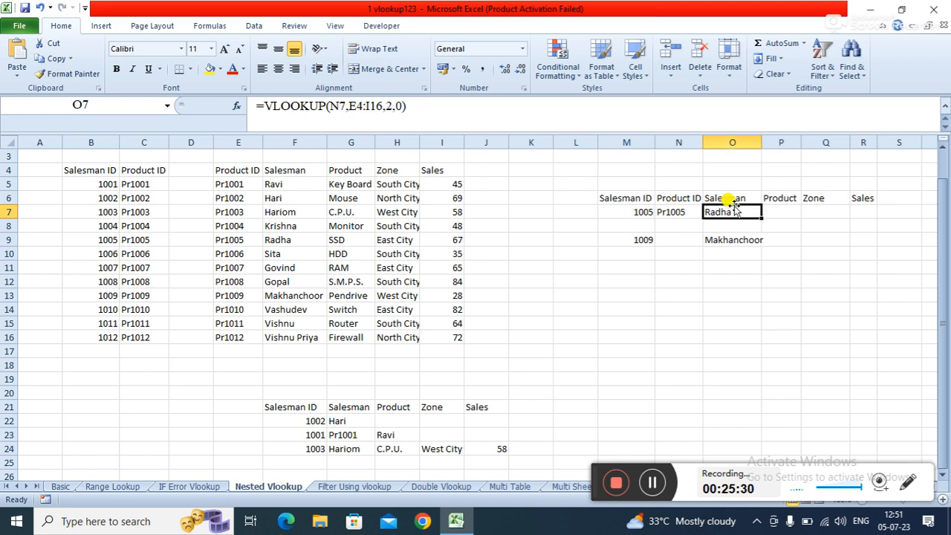
left_click(673, 221)
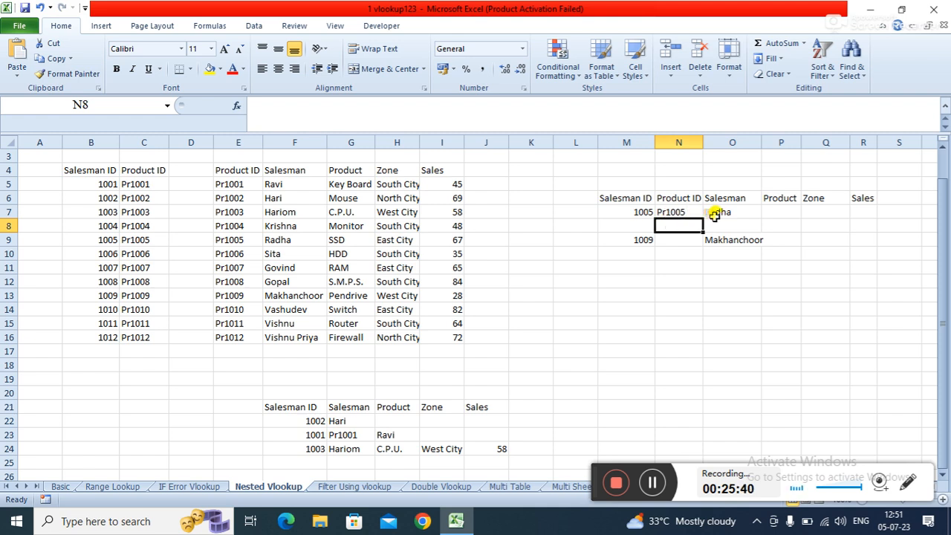
left_click(706, 222)
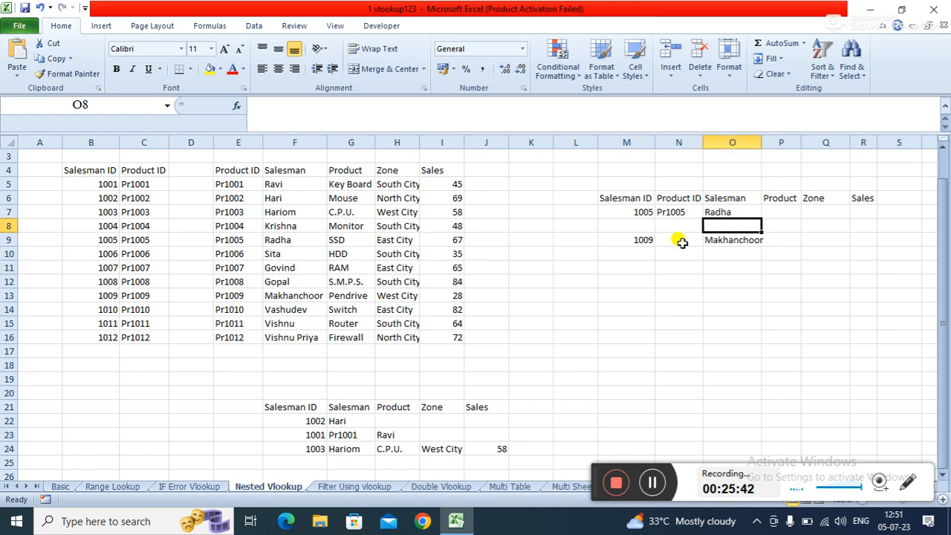
left_click(740, 262)
left_click(730, 253)
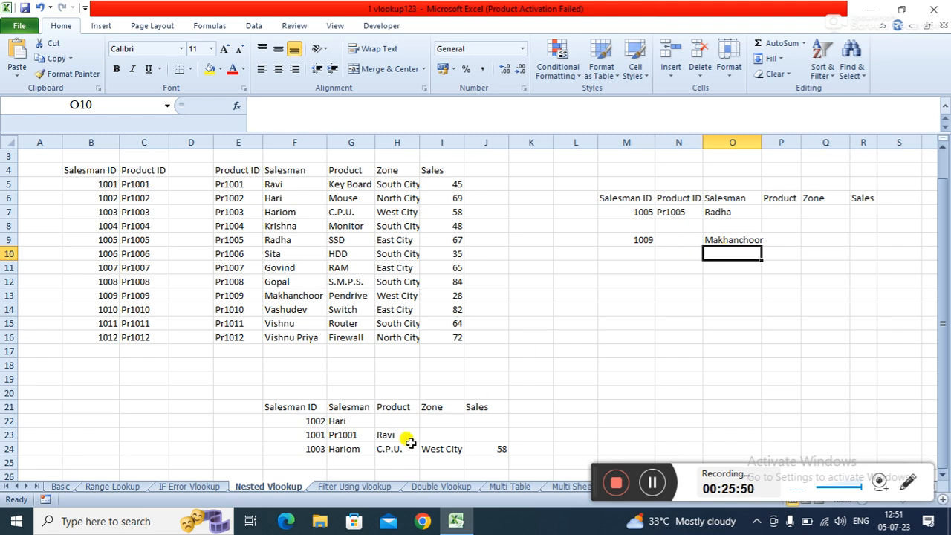
- Open the Filter Using vlookup sheet and examine the Product column and the unique product helper formula in B4
left_click(350, 488)
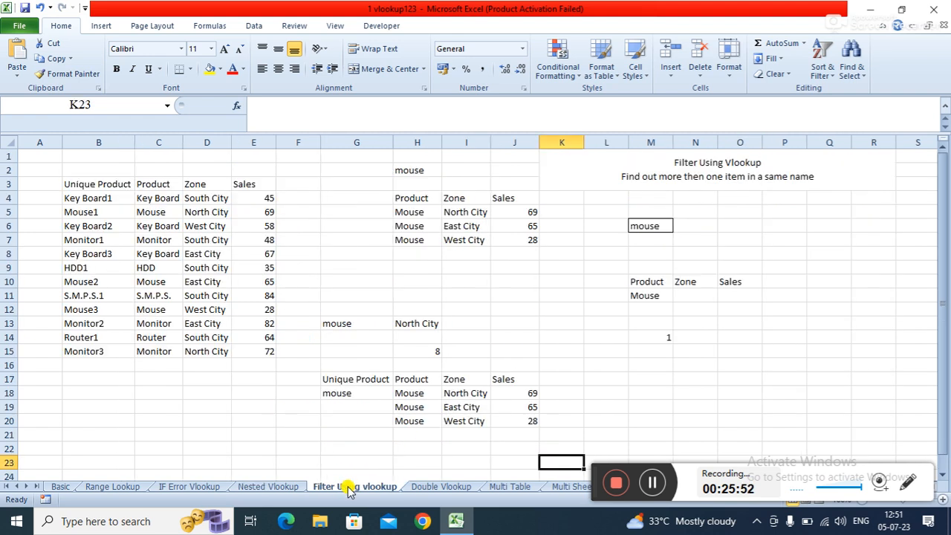
left_click(591, 364)
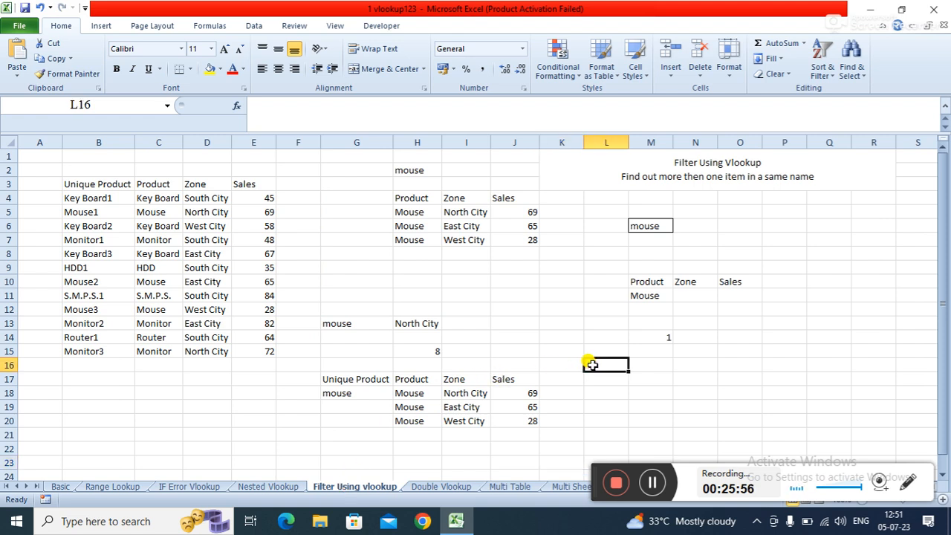
left_click(523, 337)
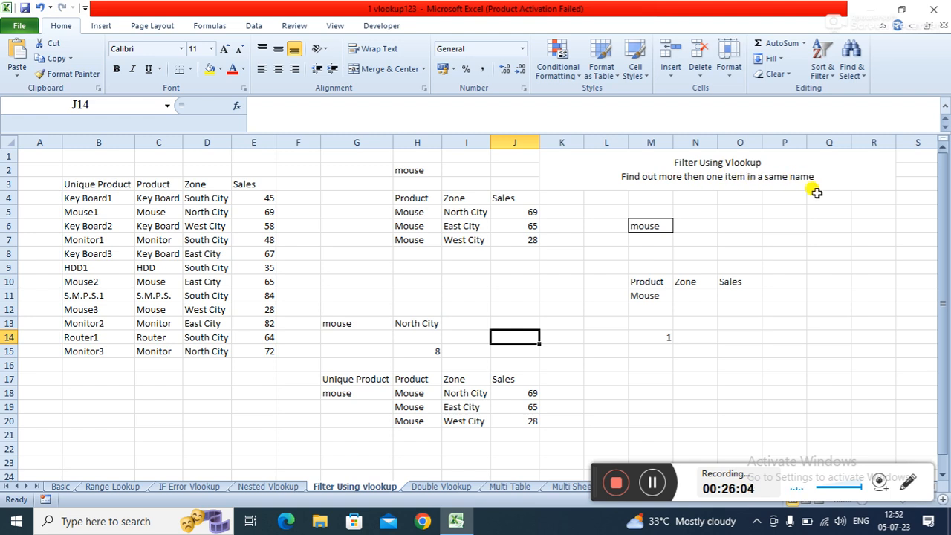
left_click(798, 281)
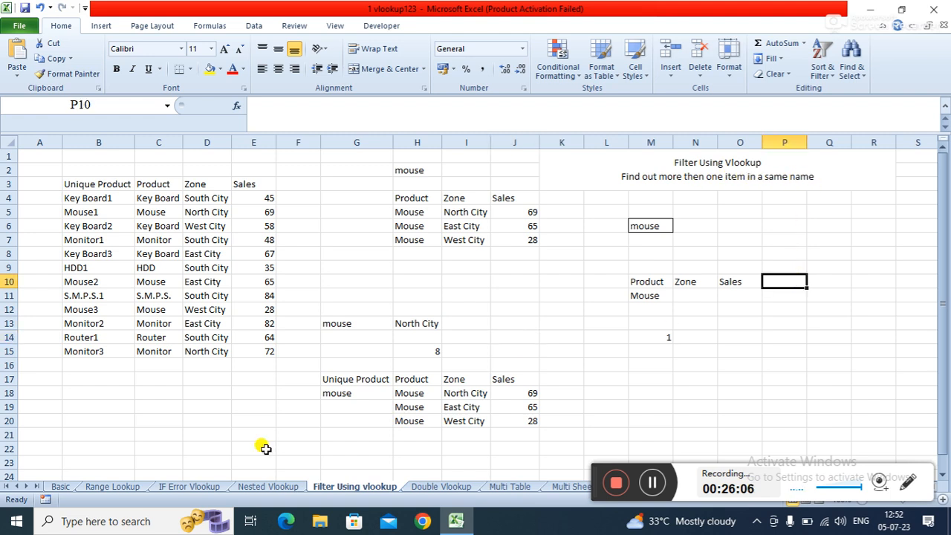
left_click(152, 379)
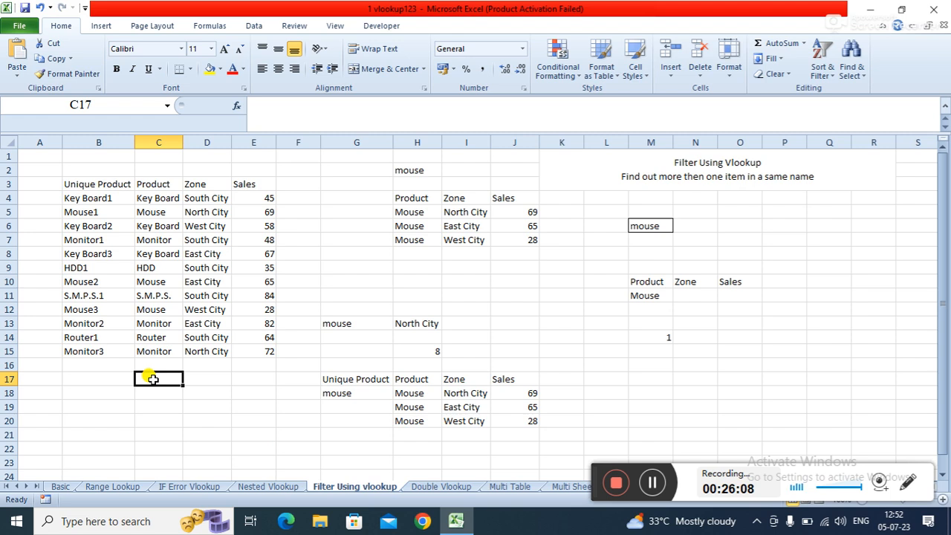
left_click(146, 209)
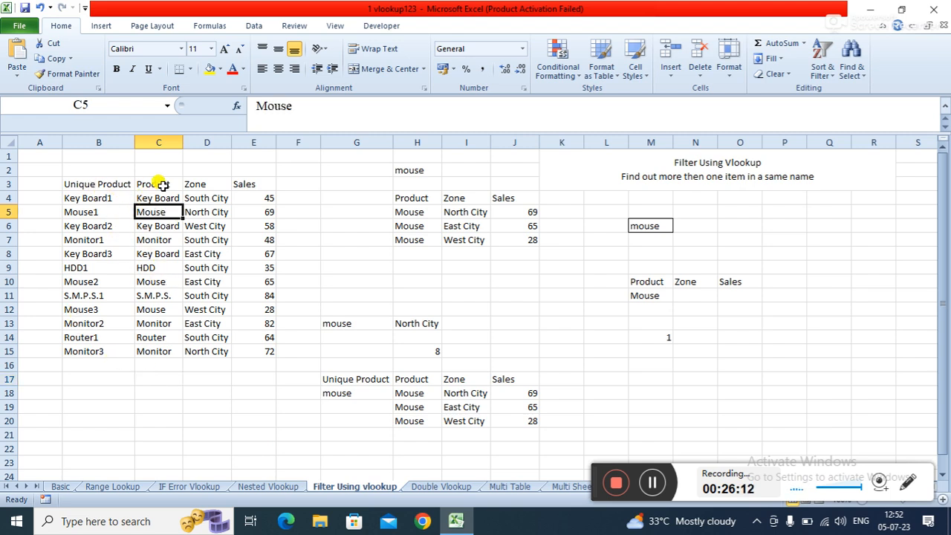
left_click(159, 198)
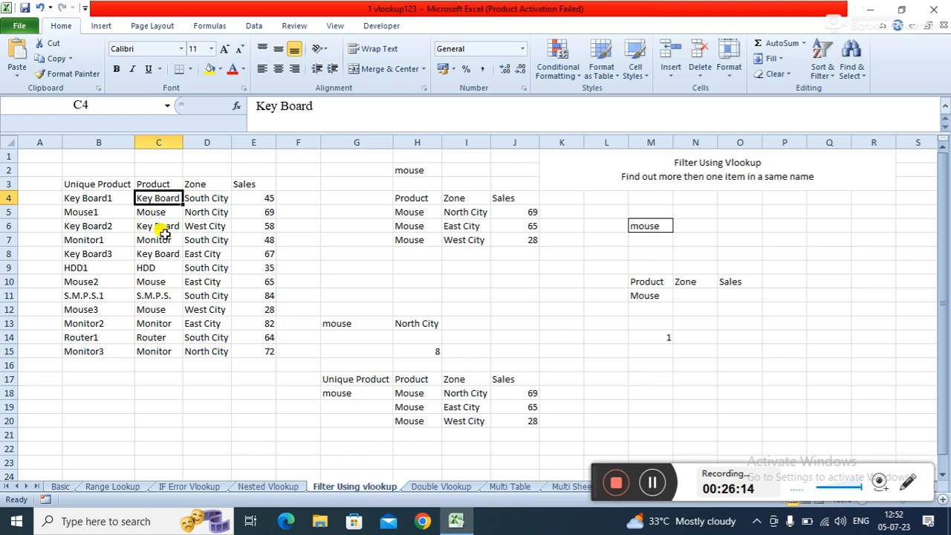
left_click(160, 212)
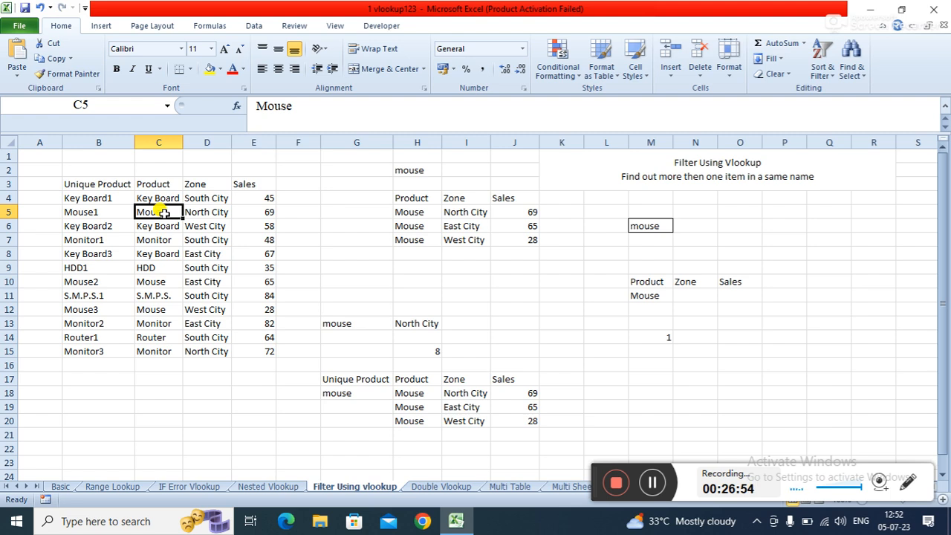
left_click(87, 194)
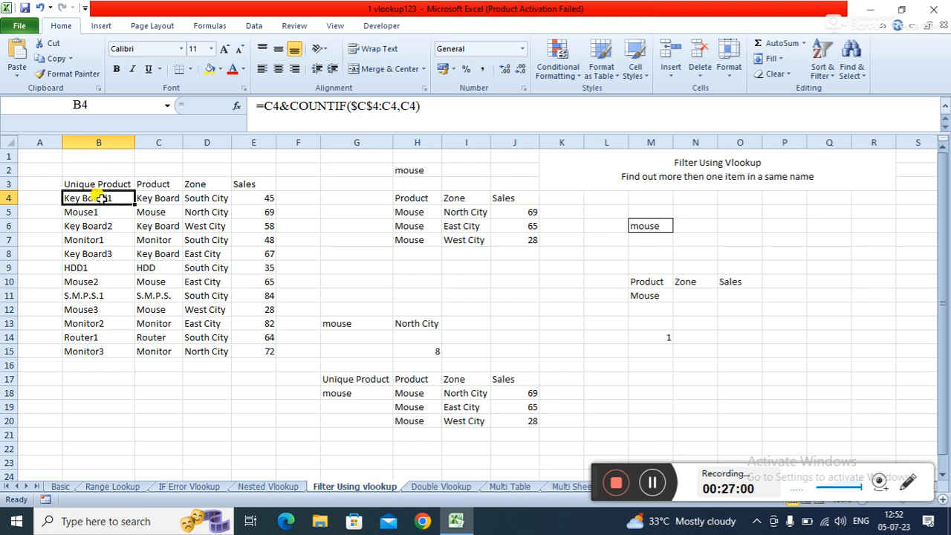
- Clear everything from the Unique Product helper cells B4:B15
left_click_drag(101, 198, 118, 358)
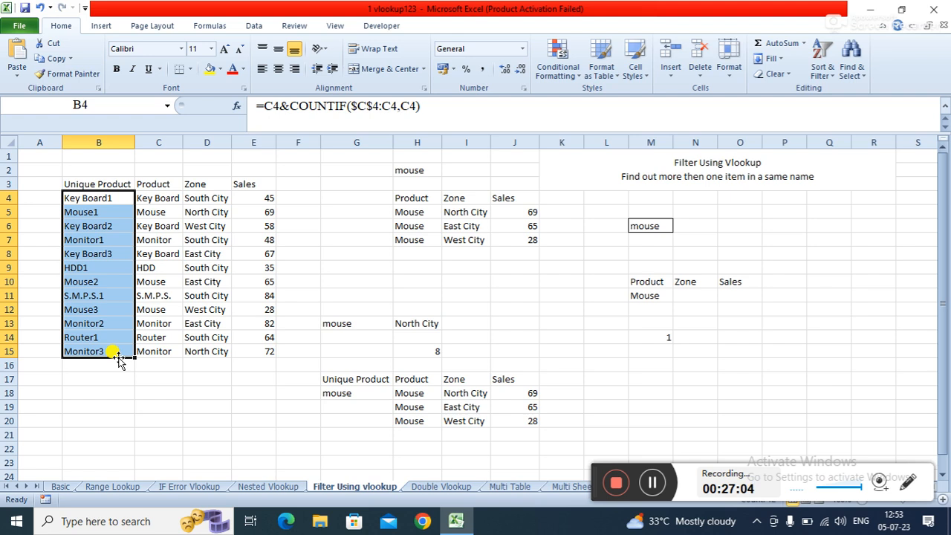
left_click(772, 75)
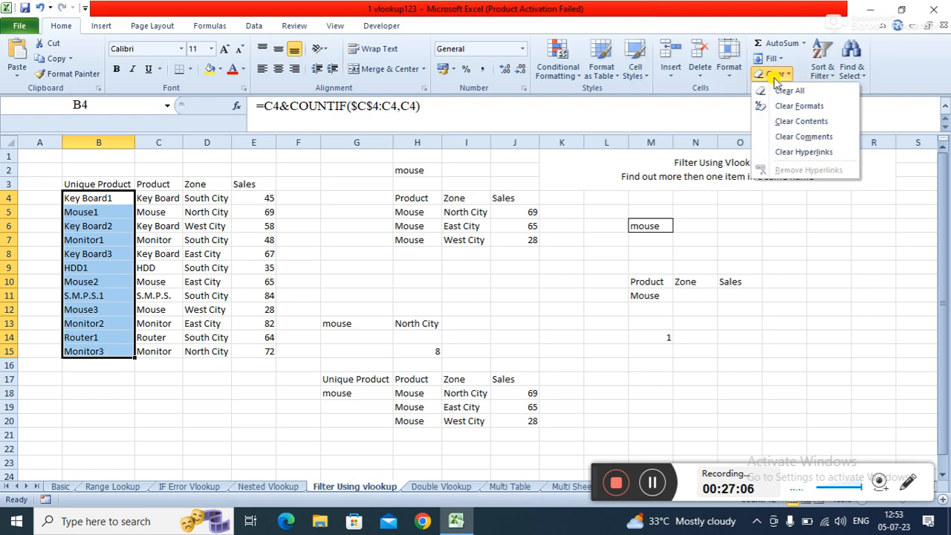
left_click(786, 89)
left_click(99, 262)
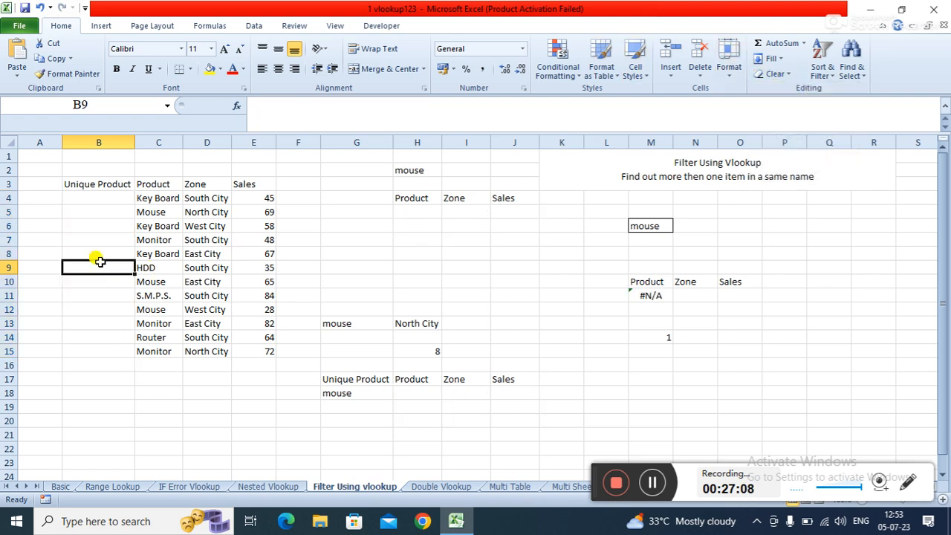
- In B4, start a formula joining C4, an underscore text and COUNTIF over C4:C4 with criterion C4
left_click(98, 193)
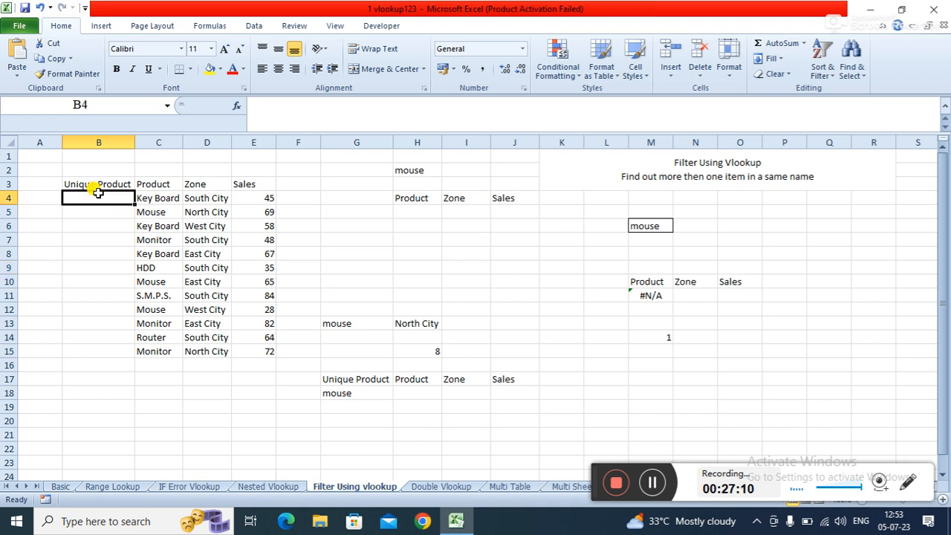
type("=")
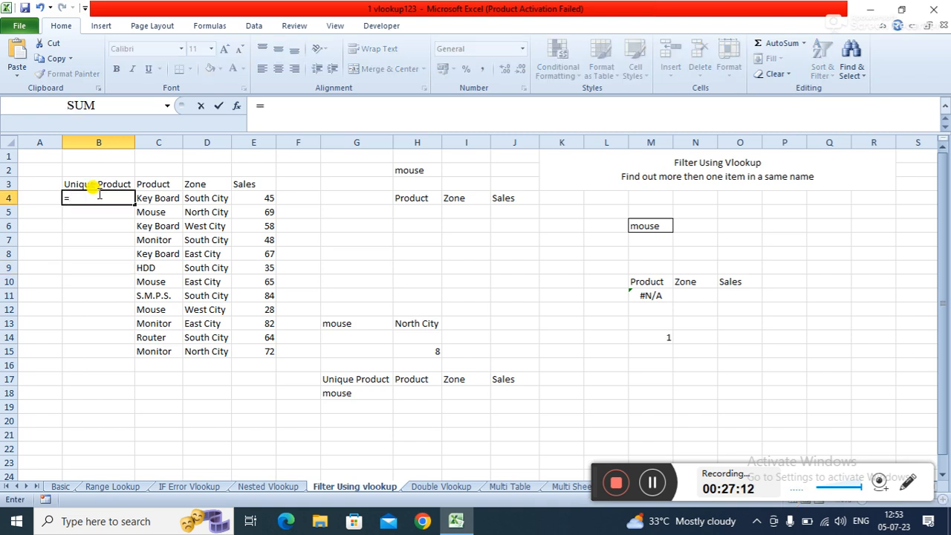
left_click(146, 198)
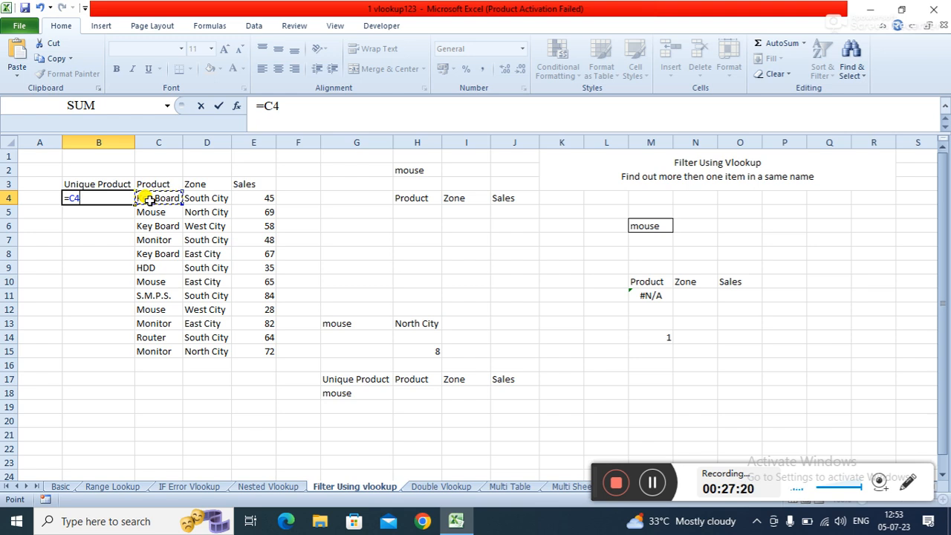
type("&\"_\"COU")
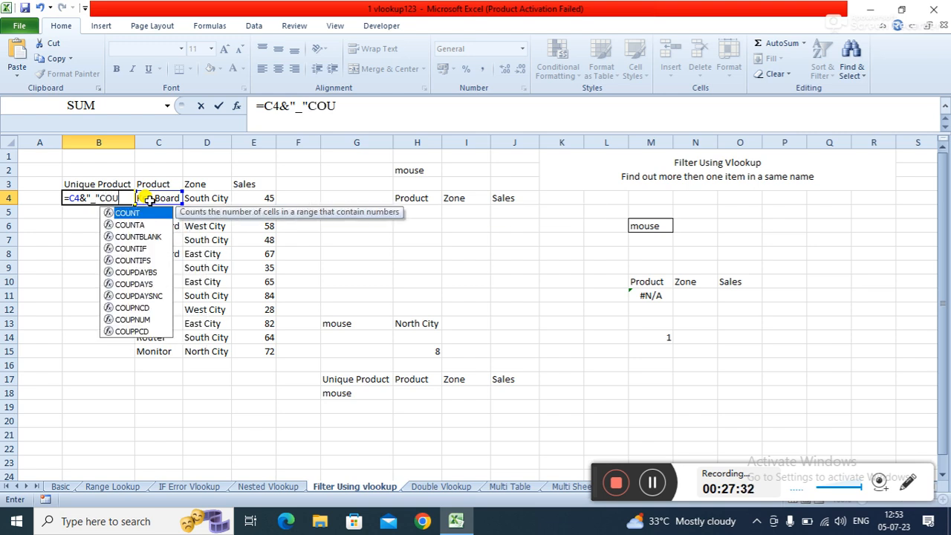
type("N")
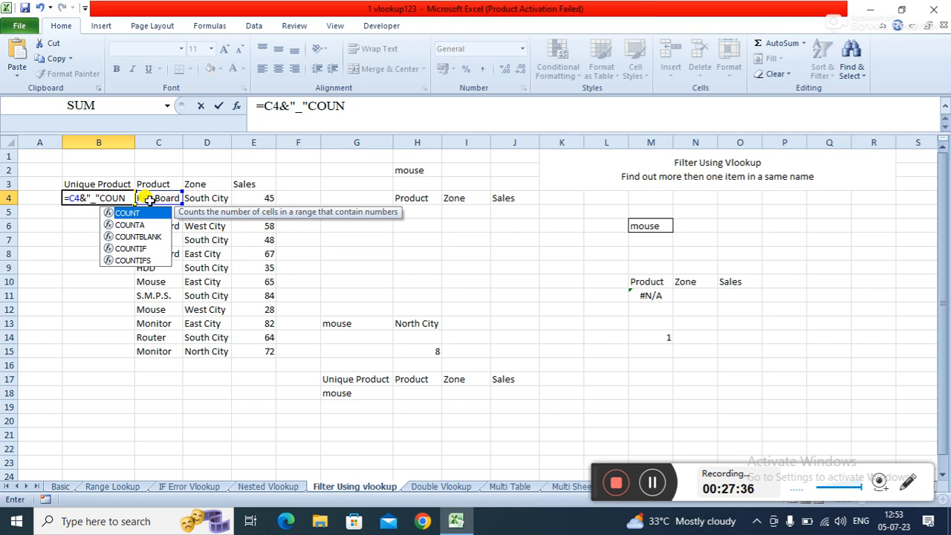
type("I")
key("BackSpace")
type("TI")
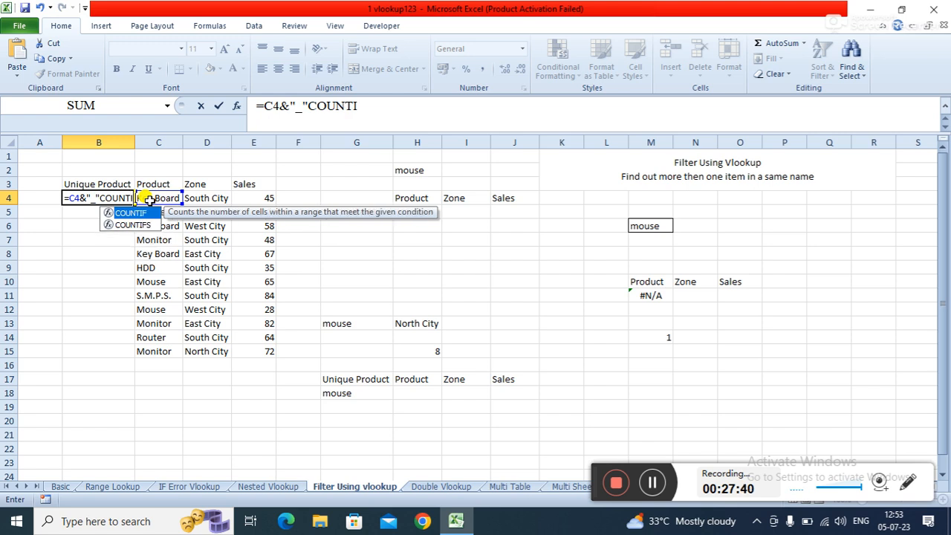
type("F(")
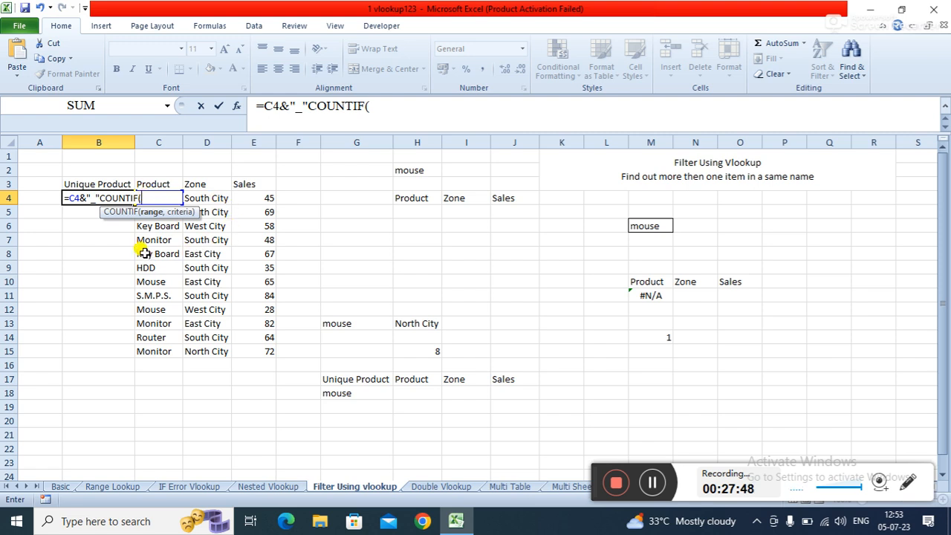
type("C4,")
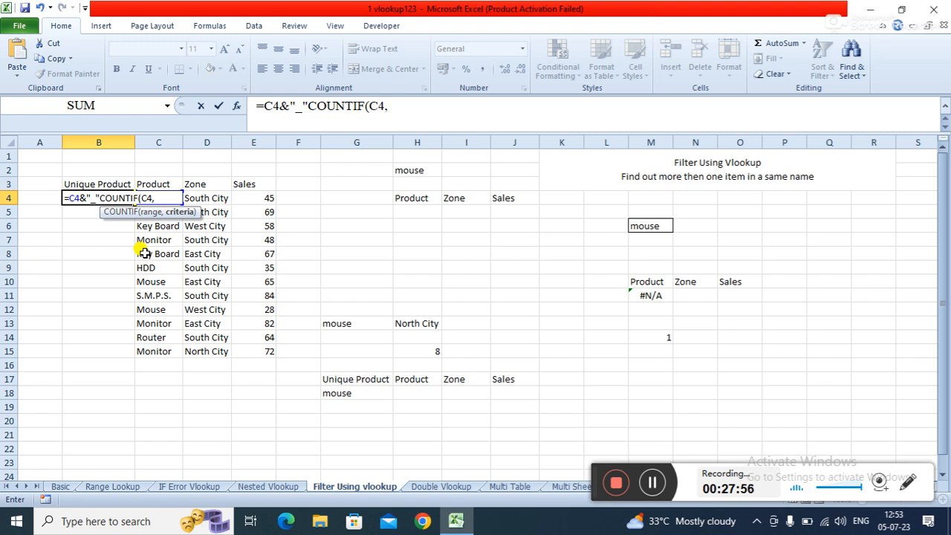
key("BackSpace")
type(":")
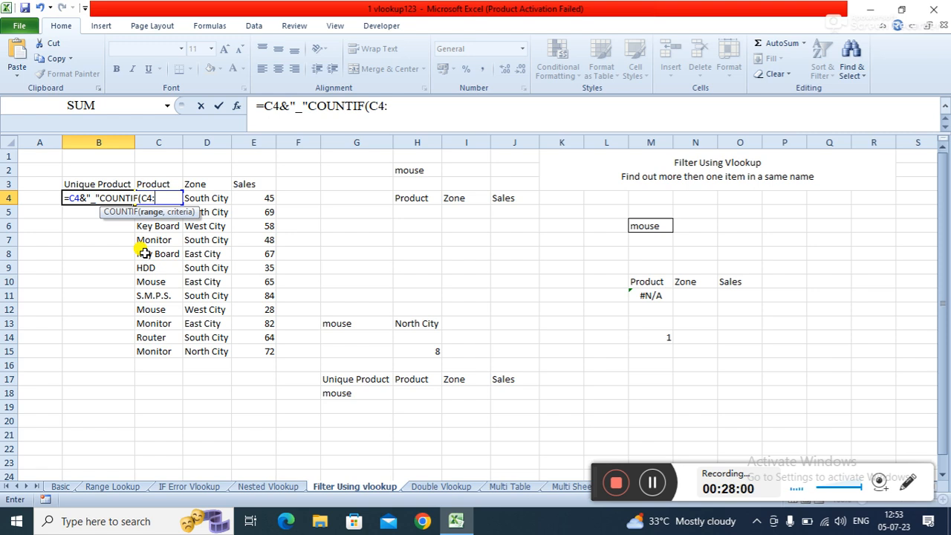
type("C")
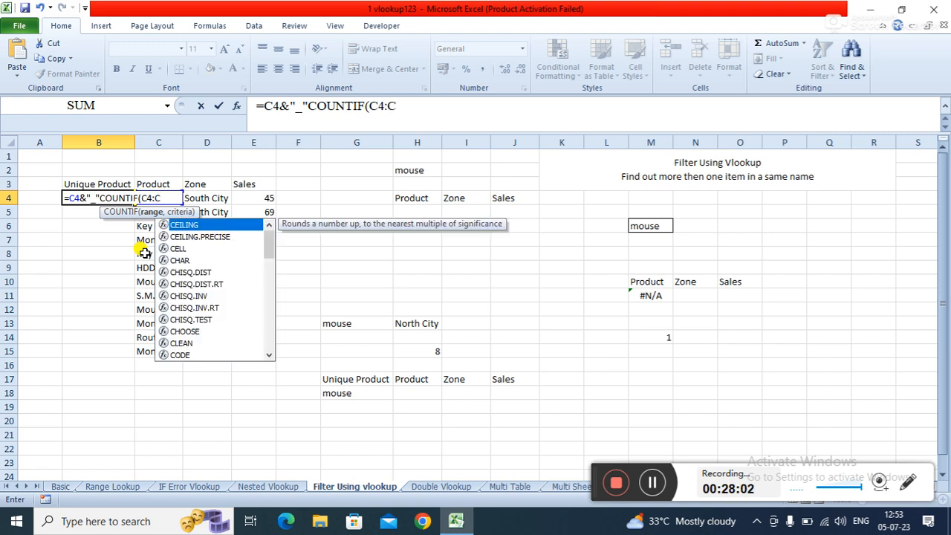
type("4,")
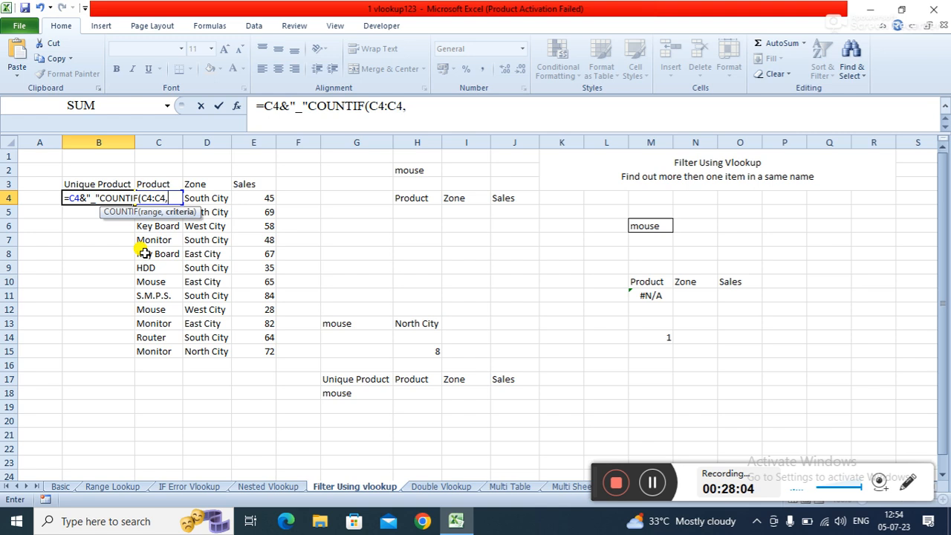
type("C")
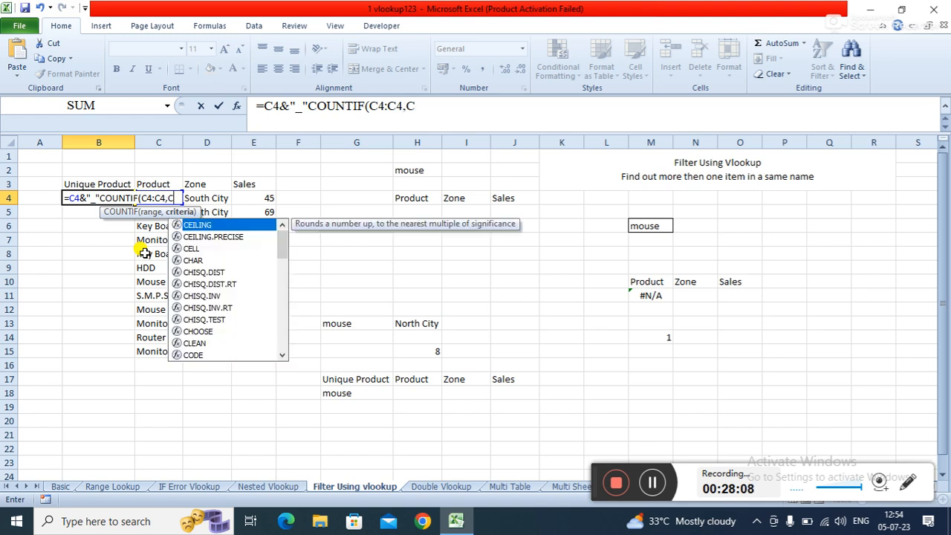
type("4)")
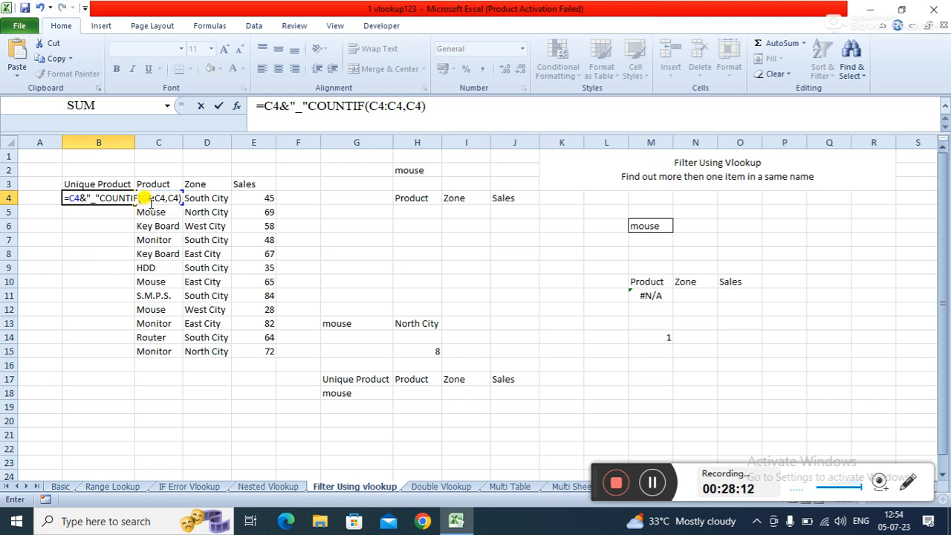
- Make the COUNTIF range start absolute as $C$4 and try to commit the B4 formula
left_click(145, 195)
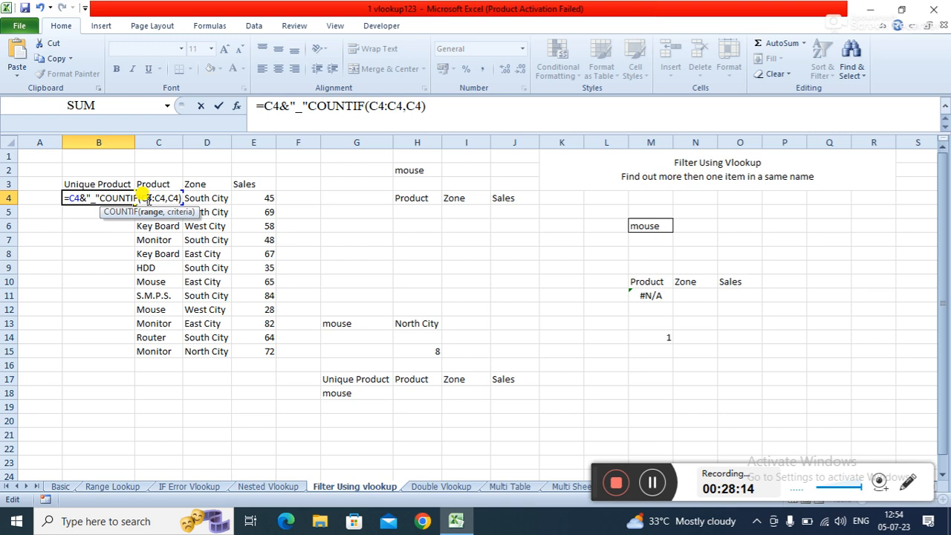
key("F4")
key("Return")
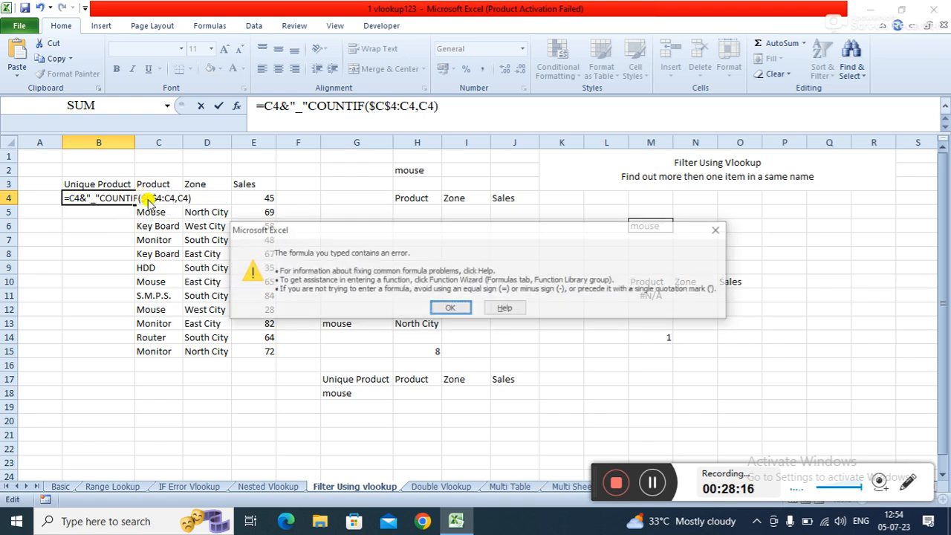
key("Return")
key("Return")
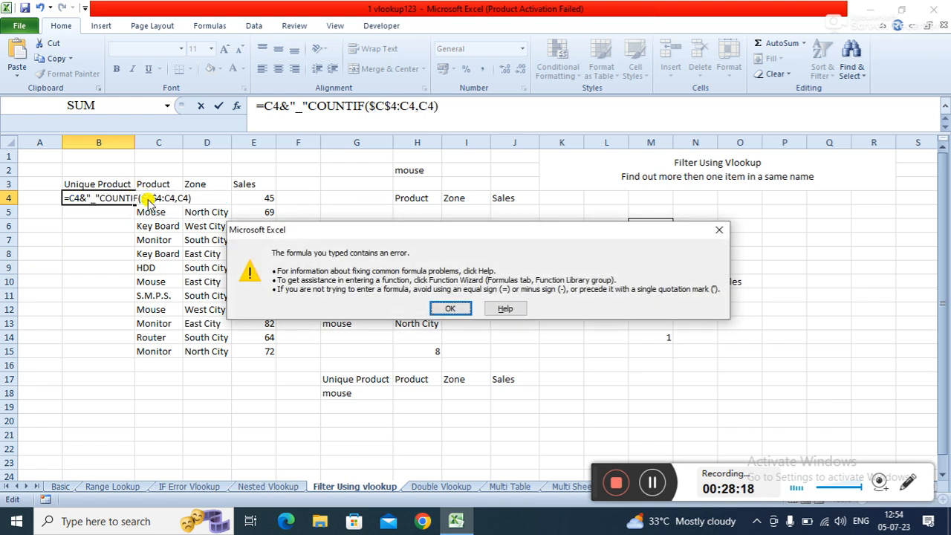
key("Return")
- Add the missing ampersand before COUNTIF and commit the formula =C4&"_"&COUNTIF($C$4:C4,C4) in B4
left_click(128, 197)
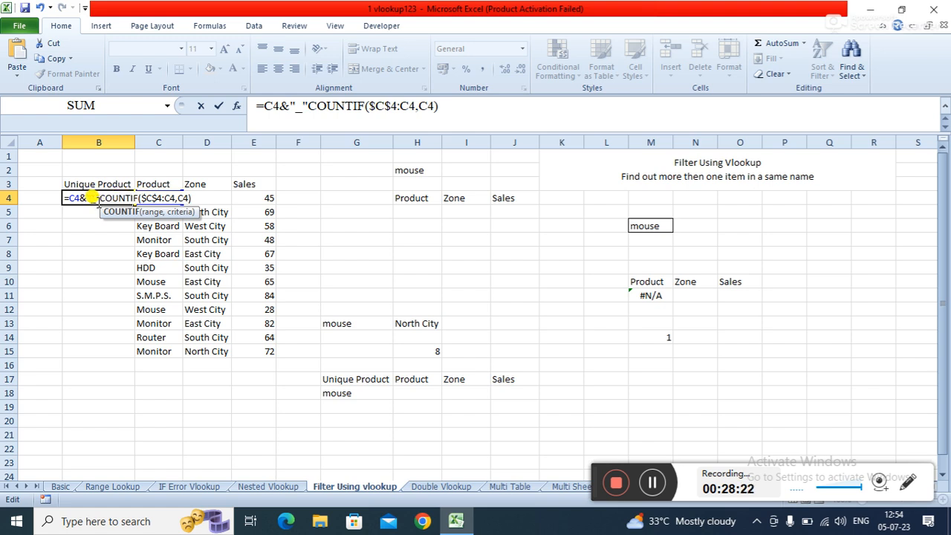
left_click(91, 197)
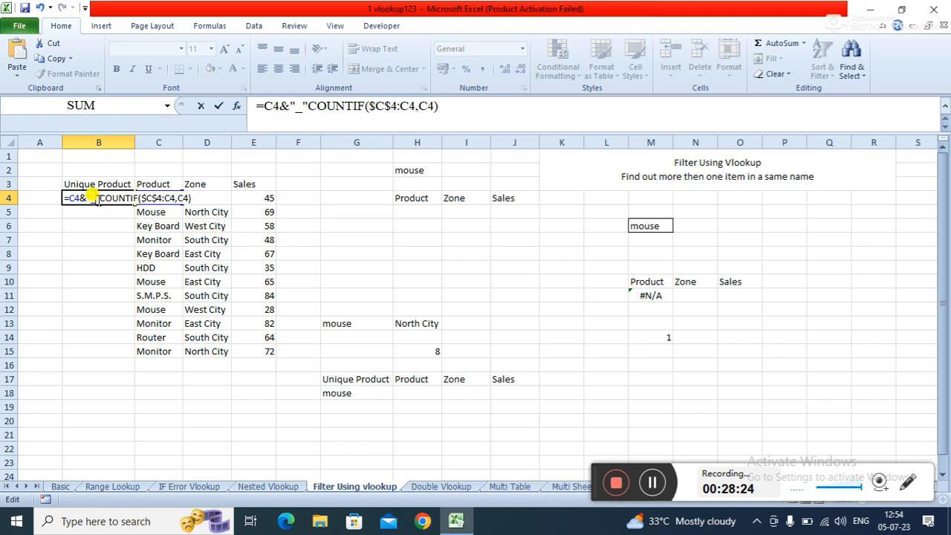
left_click(96, 198)
type("&")
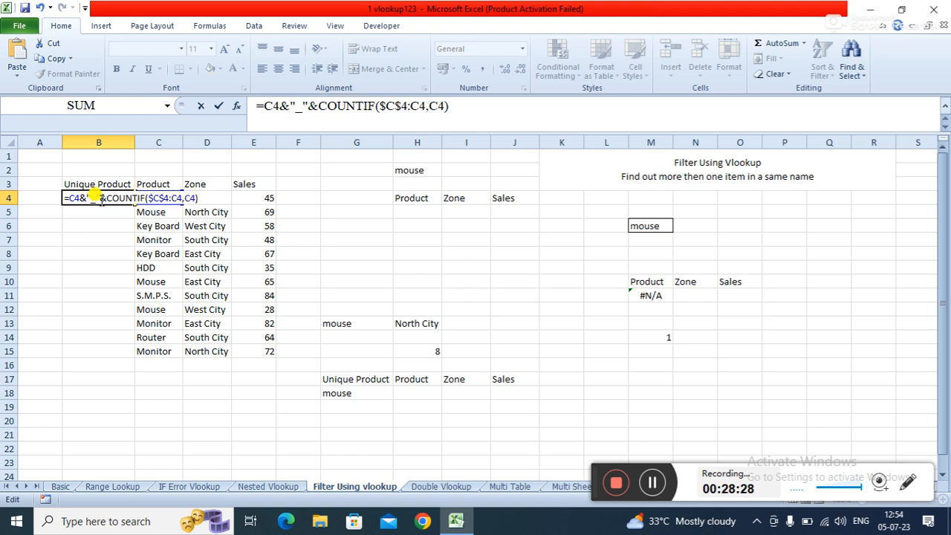
key("Return")
- Fill the B4 unique product formula down through B15
left_click(102, 307)
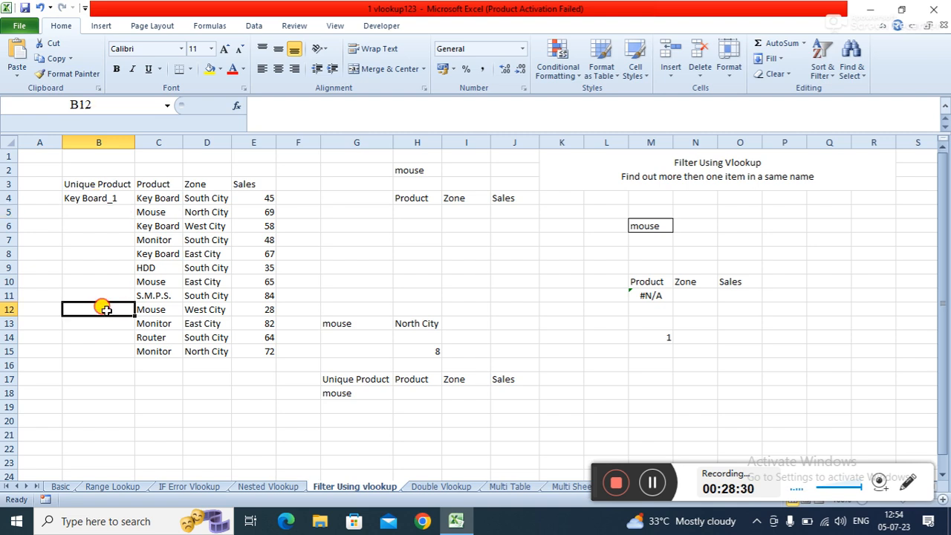
left_click(79, 207)
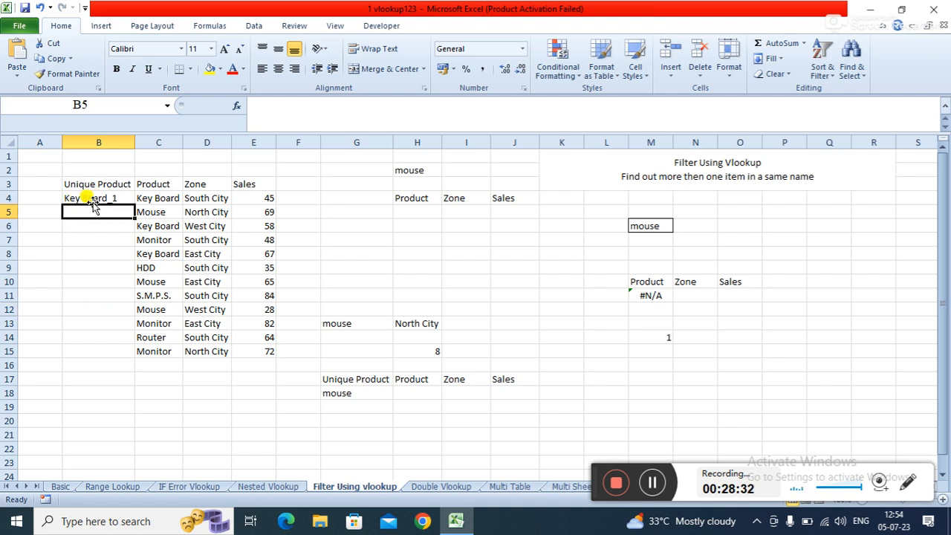
left_click(86, 197)
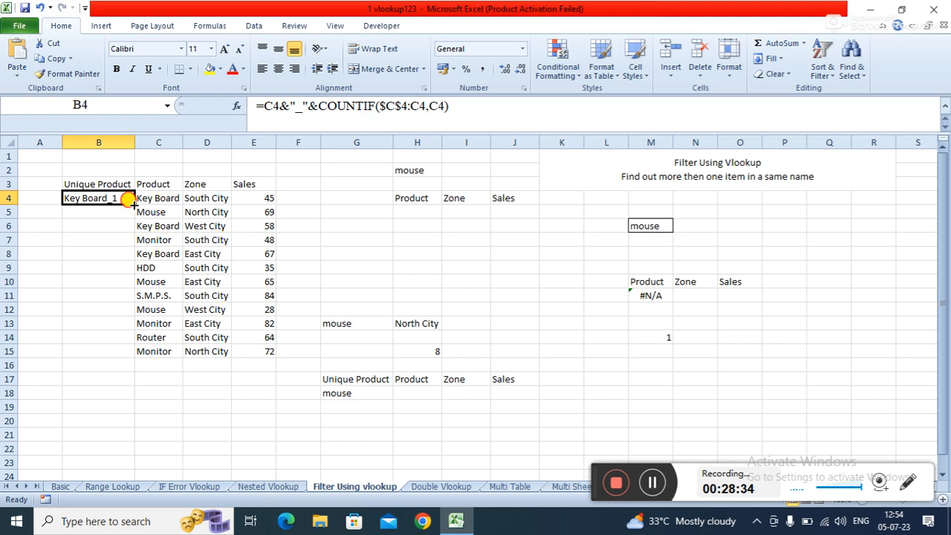
double_click(133, 204)
left_click(111, 375)
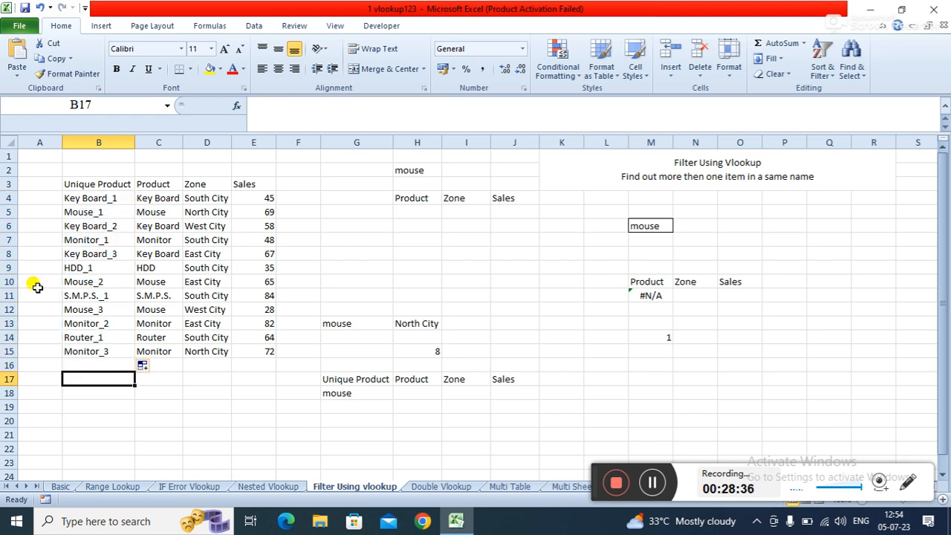
- Remove the underscore separator from the B4 formula, making it =C4&COUNTIF($C$4:C4,C4)
left_click(104, 227)
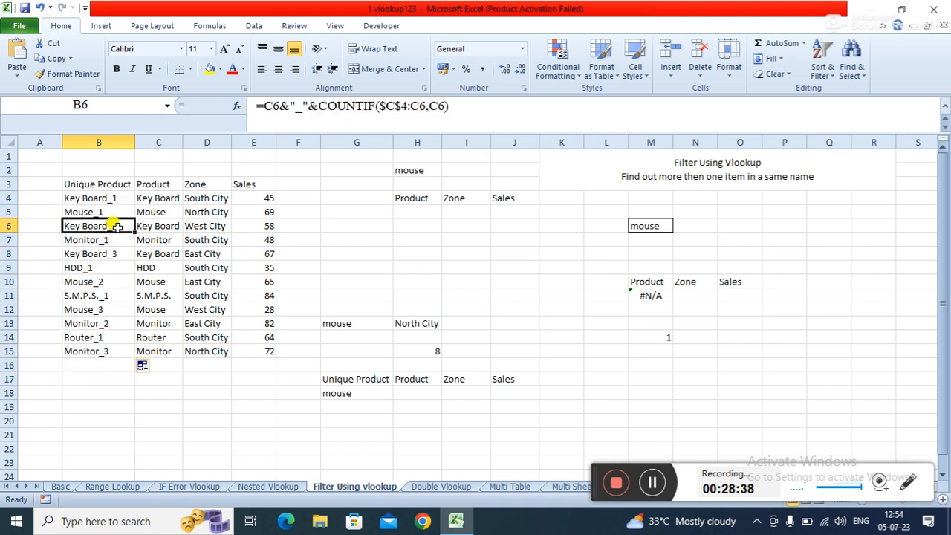
left_click(95, 239)
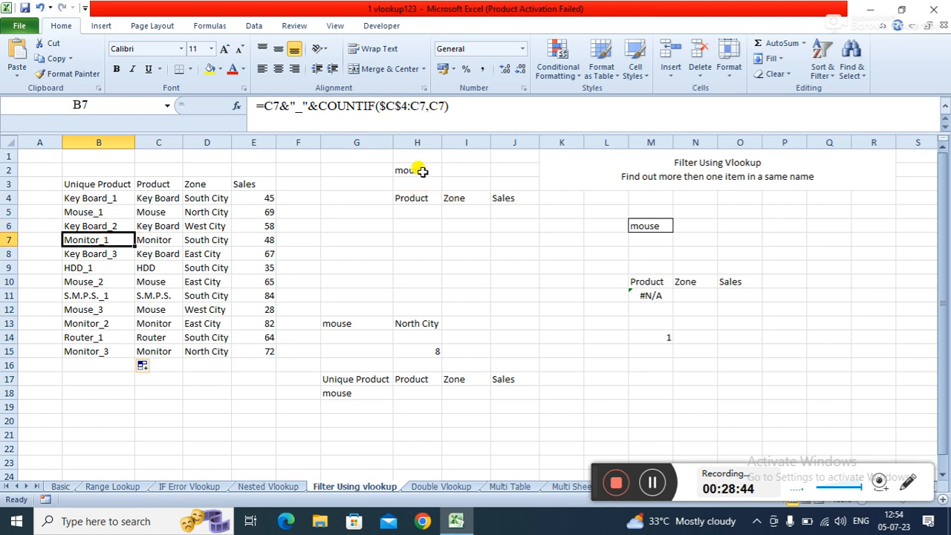
left_click(428, 210)
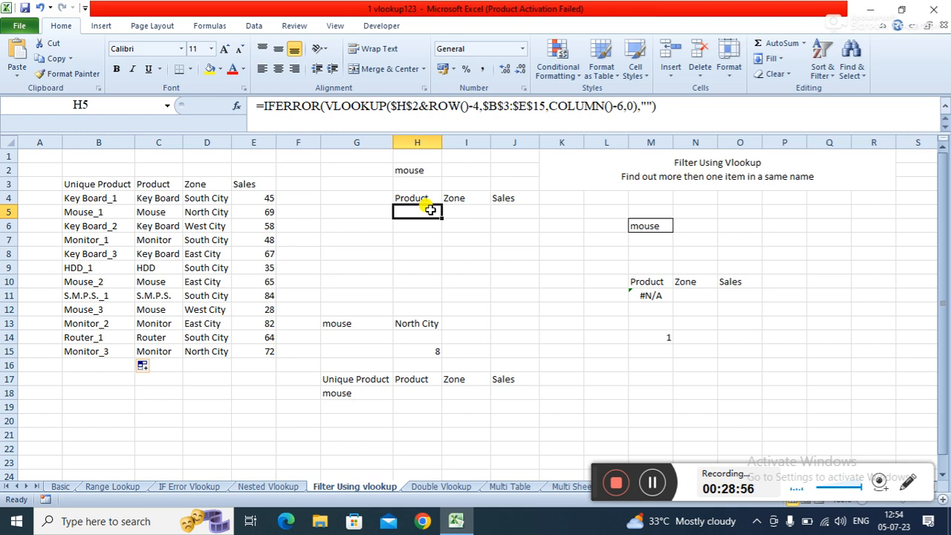
left_click(112, 197)
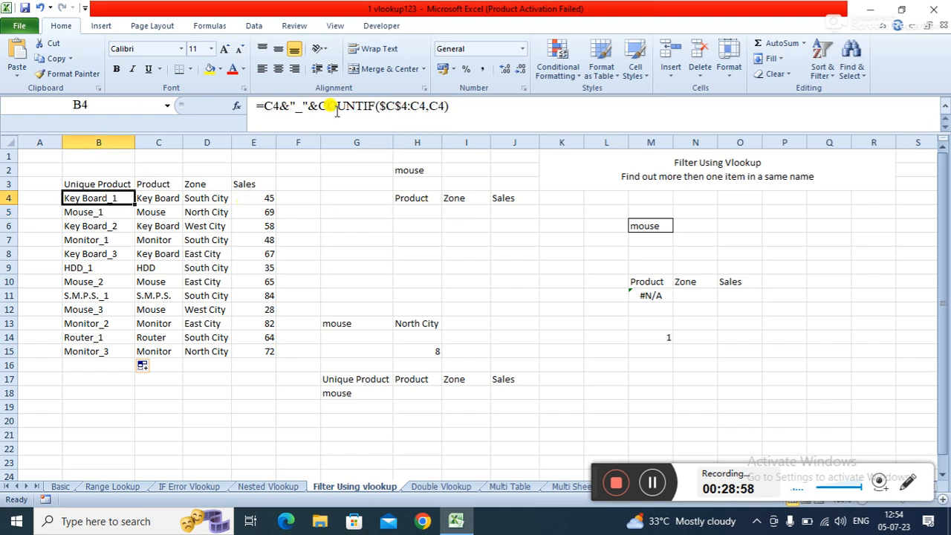
left_click(307, 106)
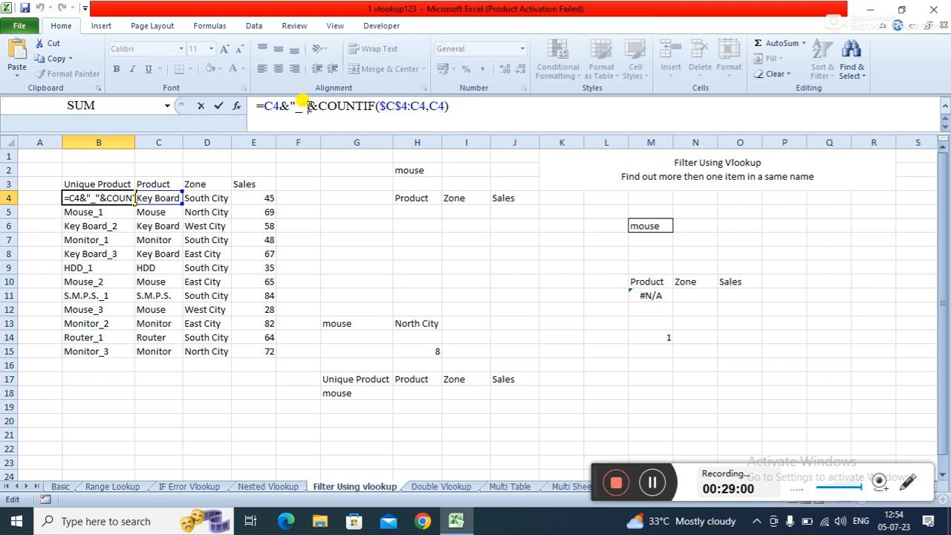
key("BackSpace")
key("BackSpace")
key("BackSpace")
key("BackSpace")
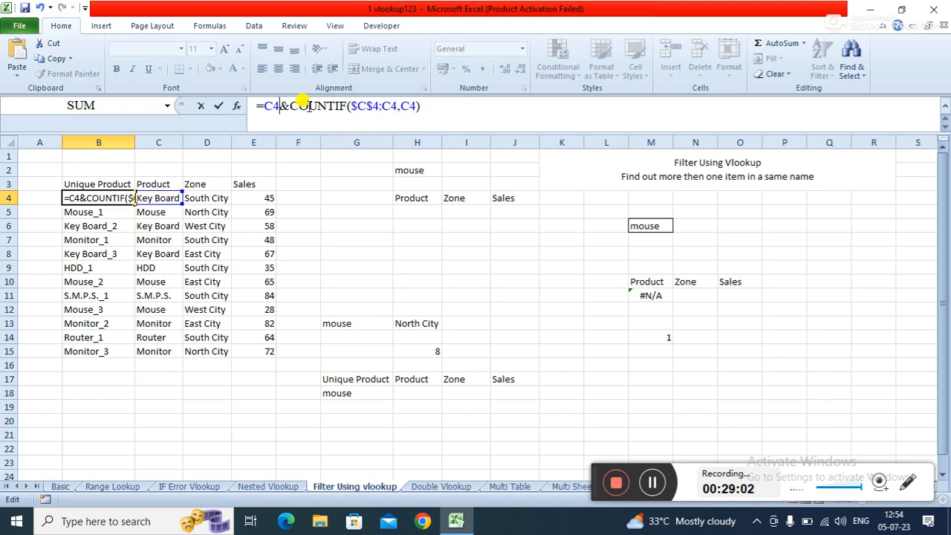
key("Return")
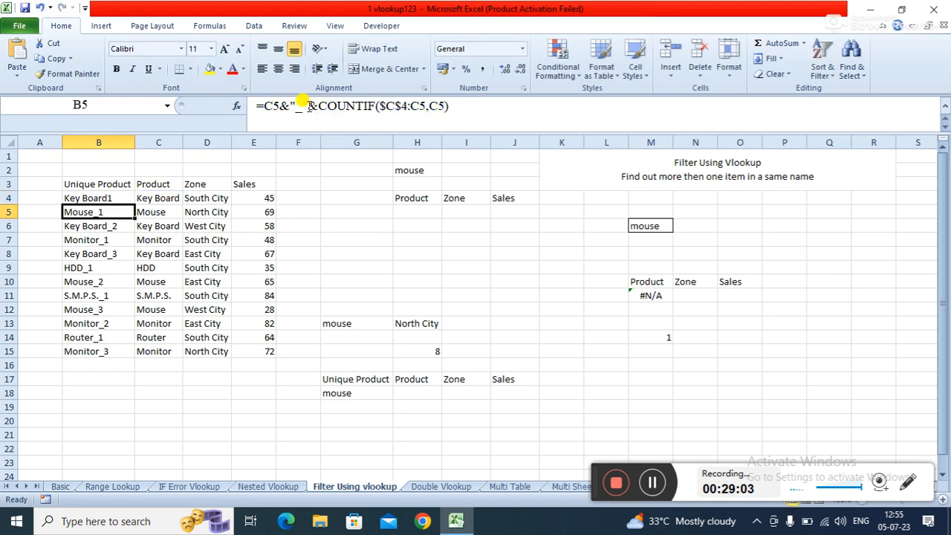
- Fill the revised B4 formula down through B15
left_click(129, 194)
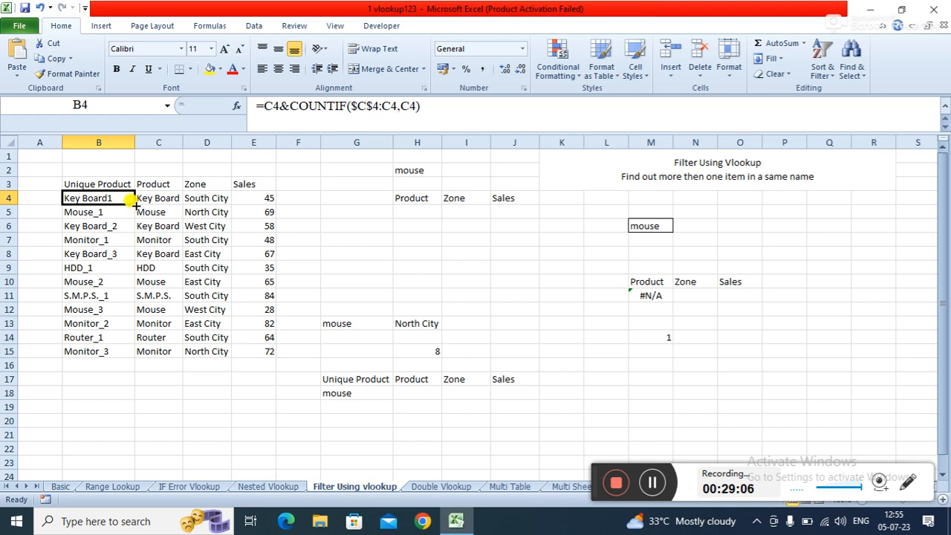
double_click(135, 205)
left_click(210, 382)
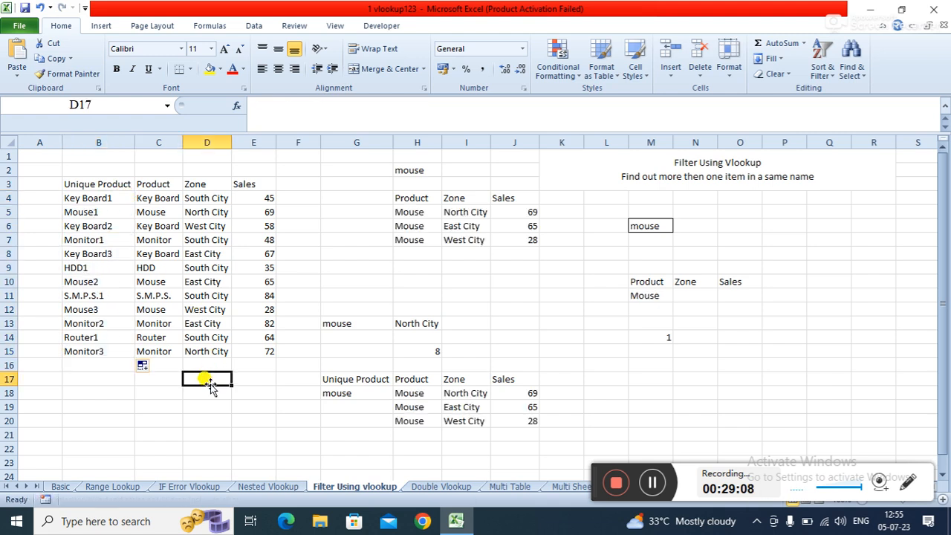
- Inspect the B4 unique-product formula, the search value in H2 and the existing lookup formula in H5
left_click(95, 195)
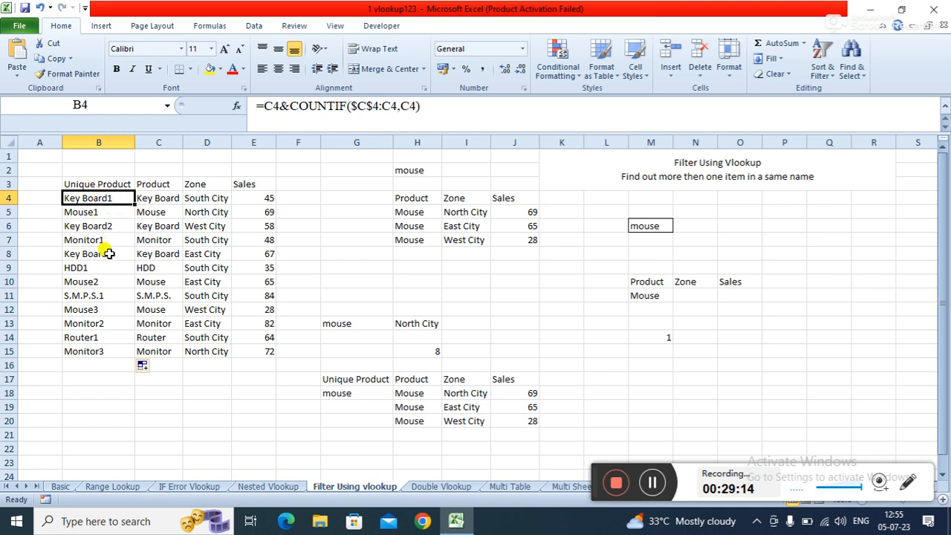
left_click(291, 253)
left_click(418, 172)
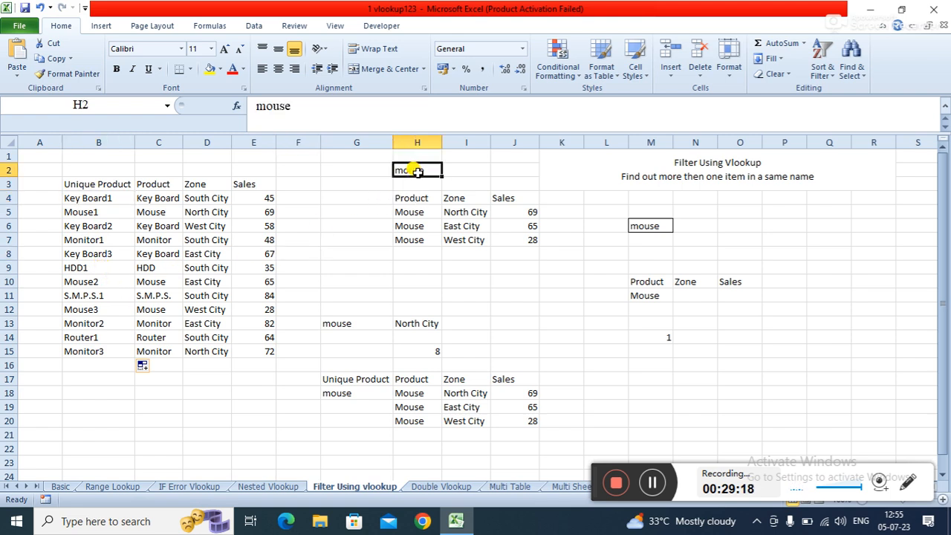
left_click(417, 209)
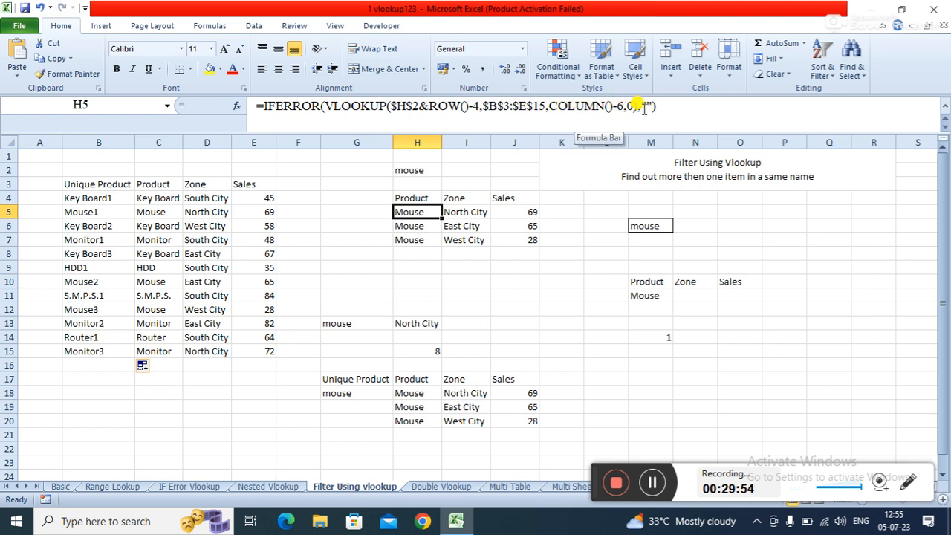
left_click(402, 276)
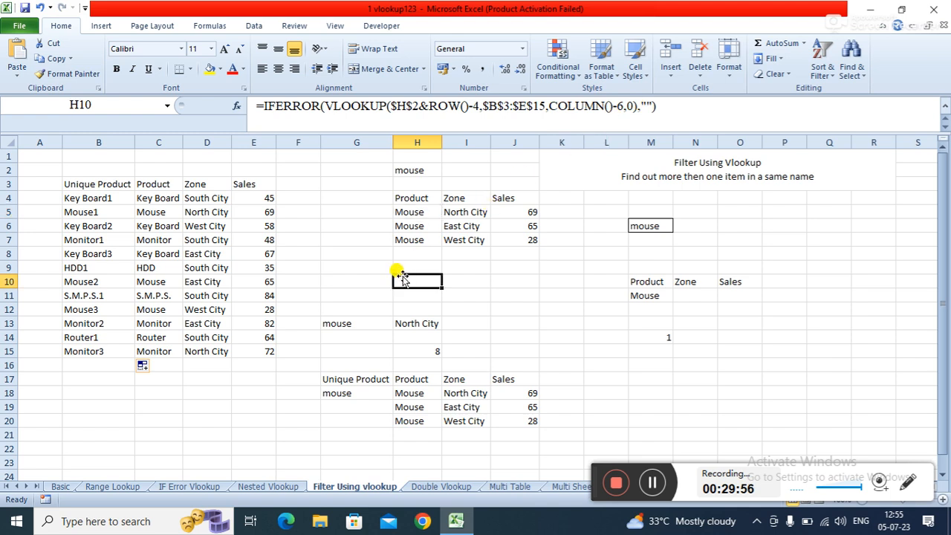
left_click(409, 215)
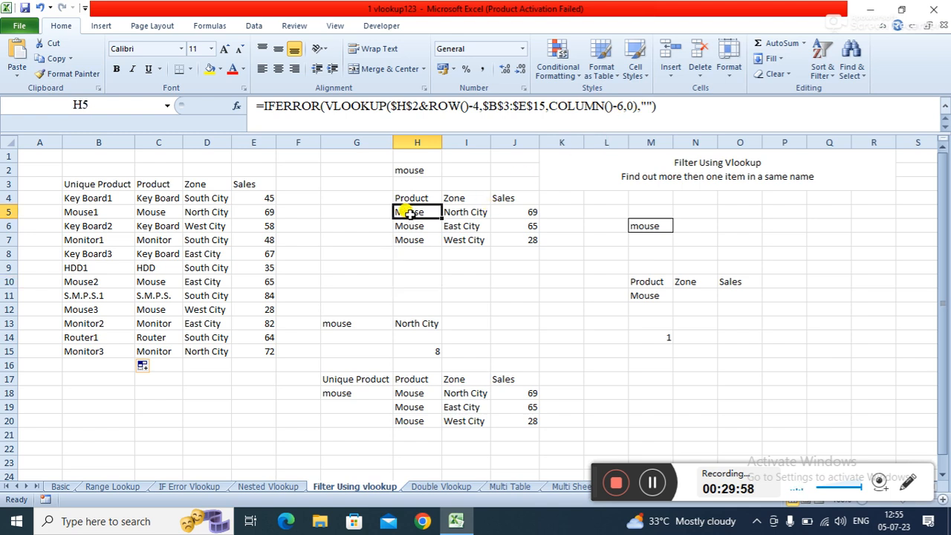
- Clear H5 and start a new IFERROR(VLOOKUP formula using H2&ROW()-4 as the lookup value
key("BackSpace")
key("Return")
key("Up")
type("=")
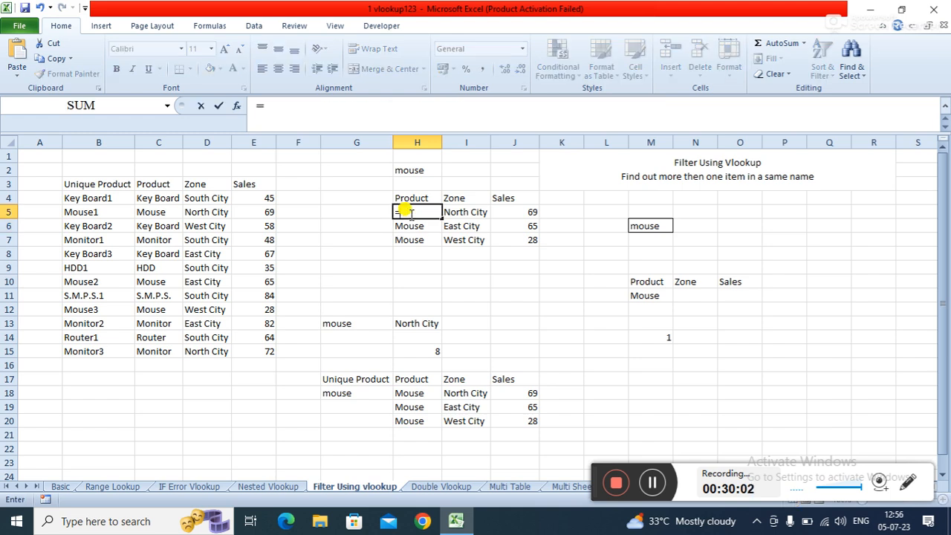
type("IF")
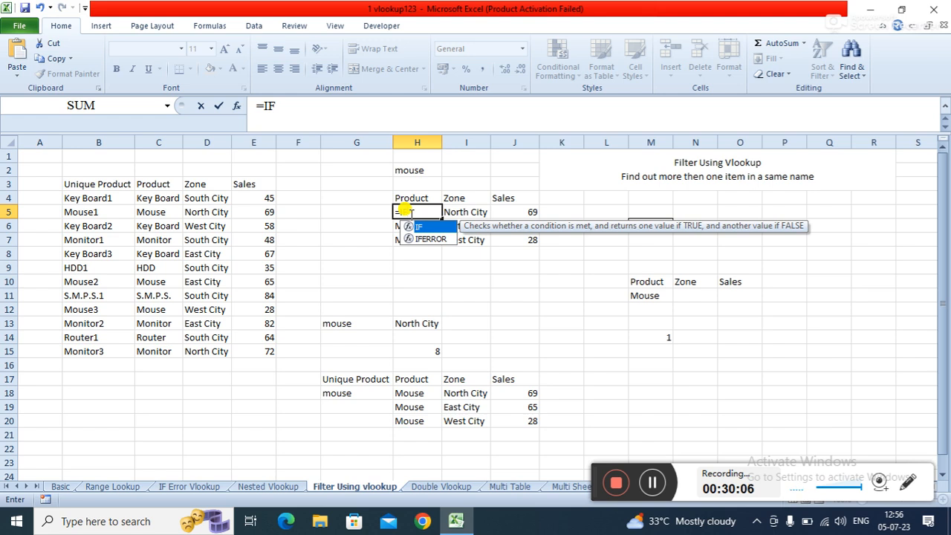
type("E")
key("Tab")
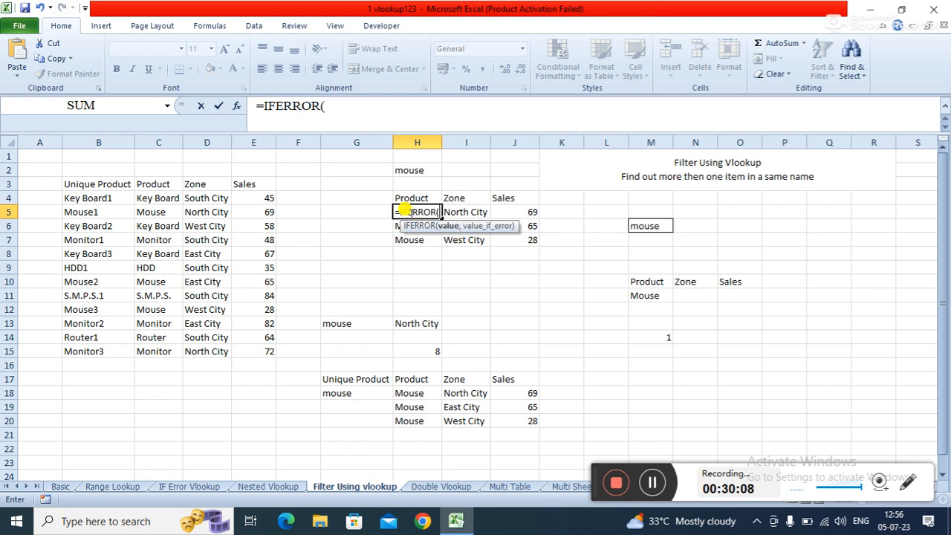
type("VL")
key("Tab")
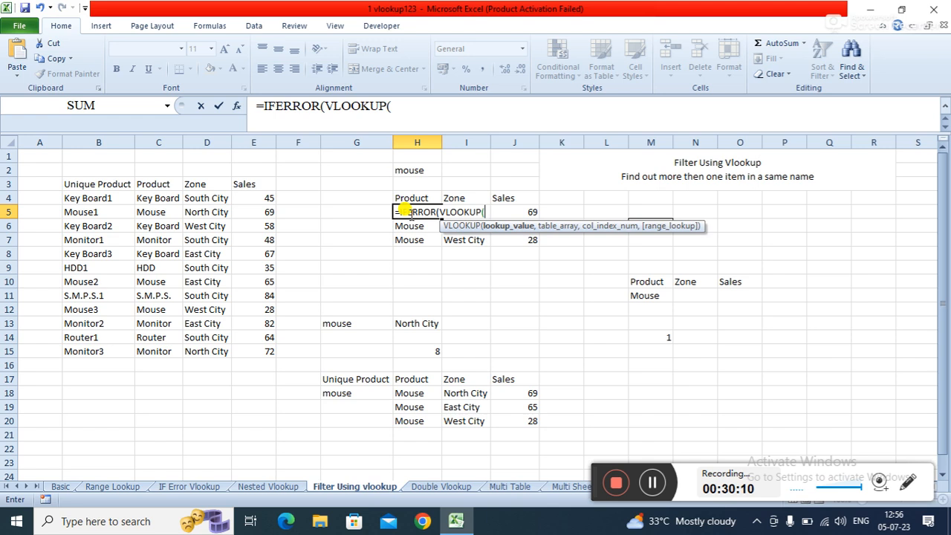
left_click(418, 168)
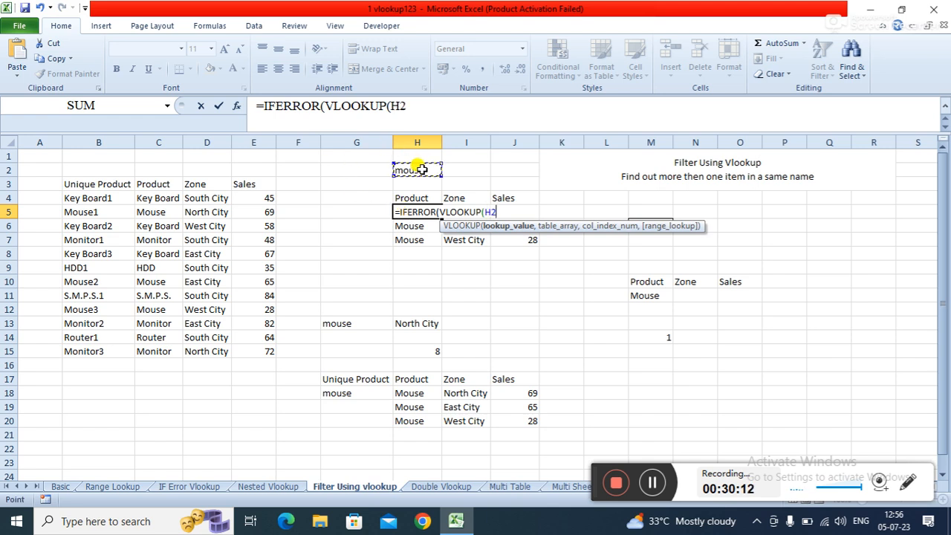
type("&ROW")
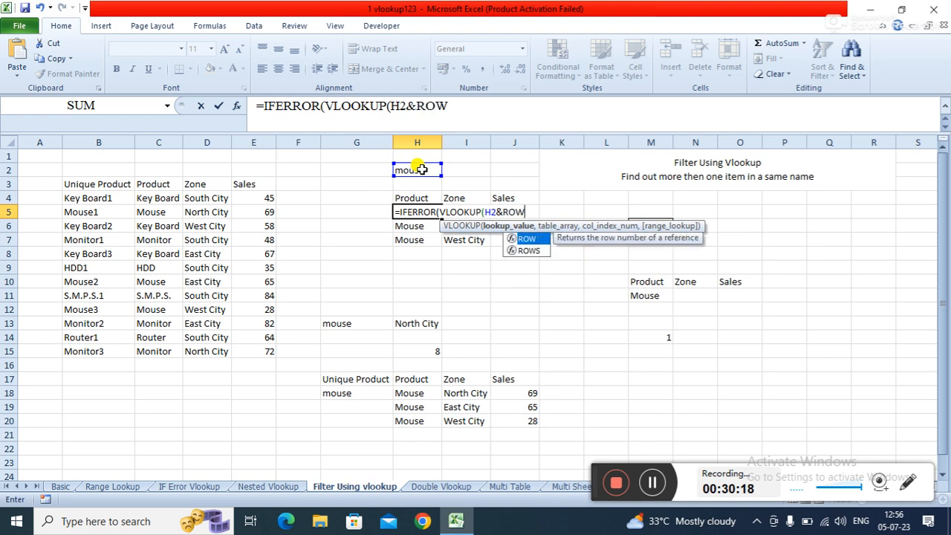
type("()-4,")
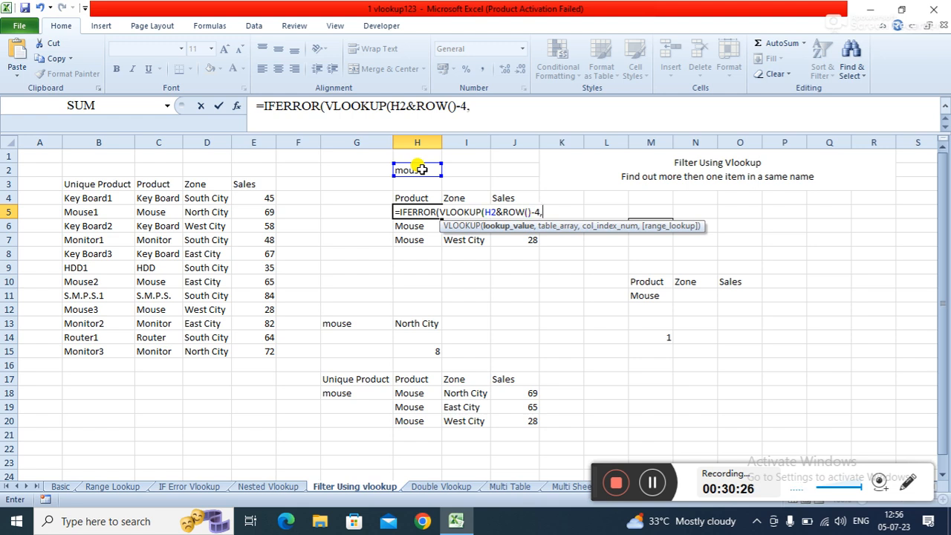
- Complete the H5 formula with table B3:E15, column 2, exact match 0 and an empty-string fallback: =IFERROR(VLOOKUP(H2&ROW()-4,B3:E15,2,0),"")
left_click(104, 183)
left_click_drag(104, 183, 245, 348)
type(",")
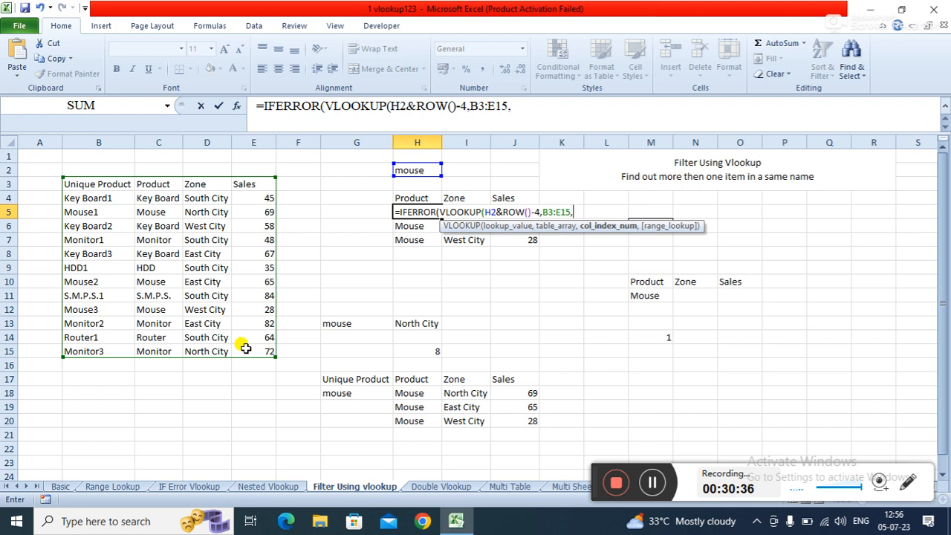
type("2,0")
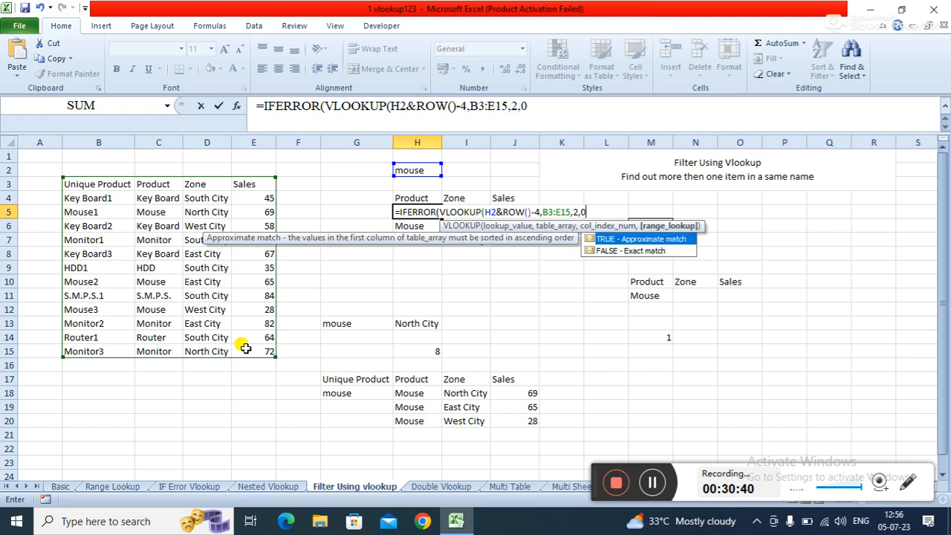
type(")")
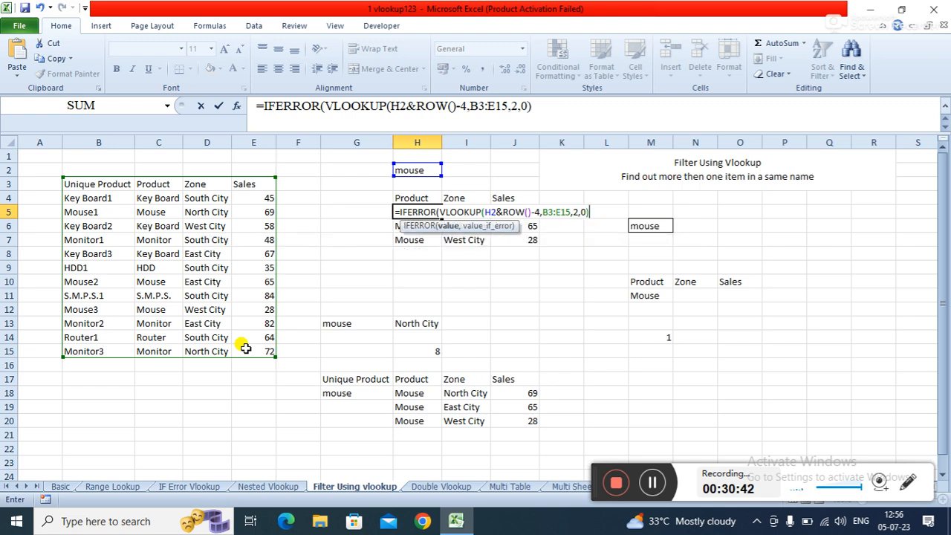
type(",\"\")")
key("Return")
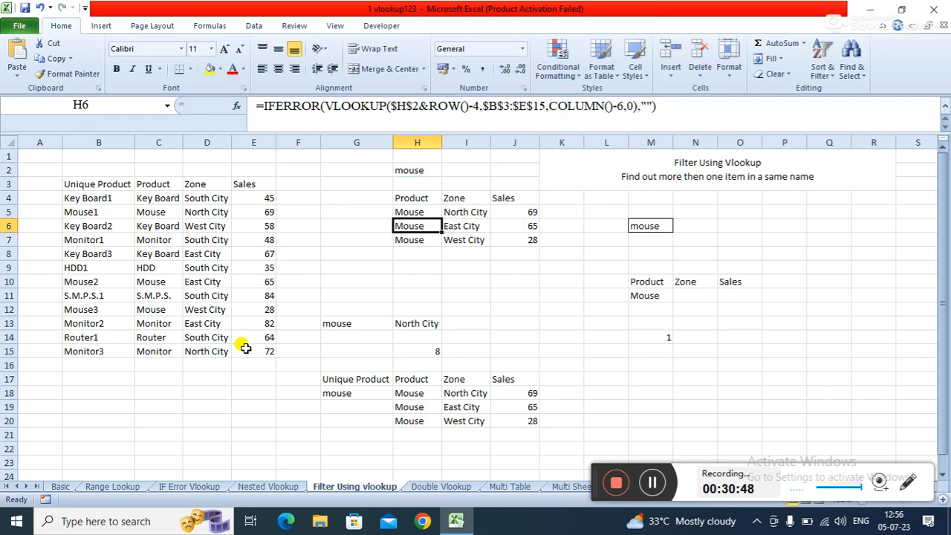
- Compare the formulas in I5 and H5 with the helper formula in B9
left_click(456, 213)
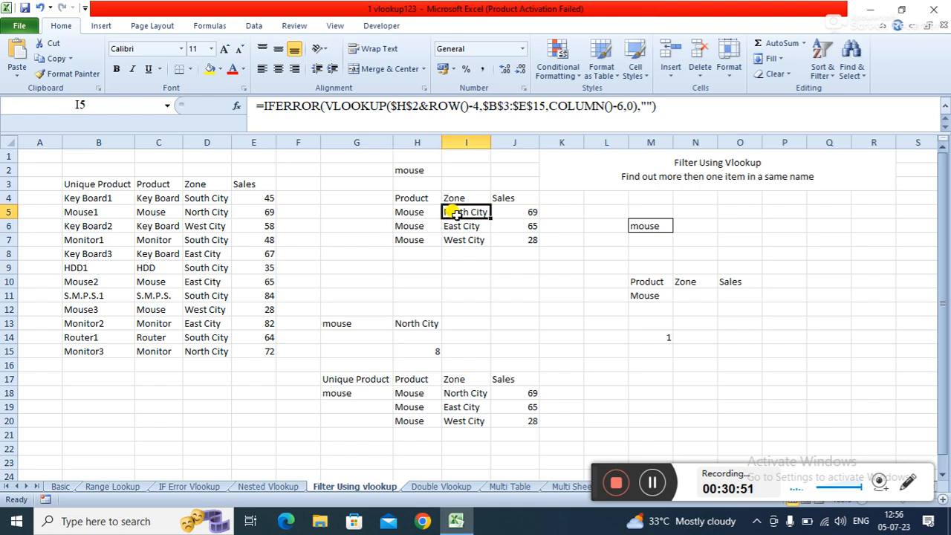
left_click(417, 213)
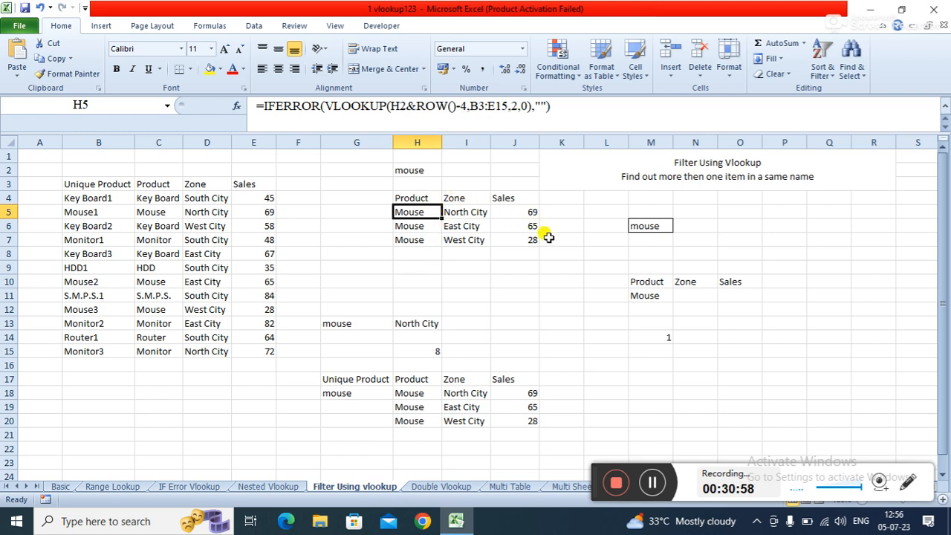
left_click(468, 296)
left_click(97, 265)
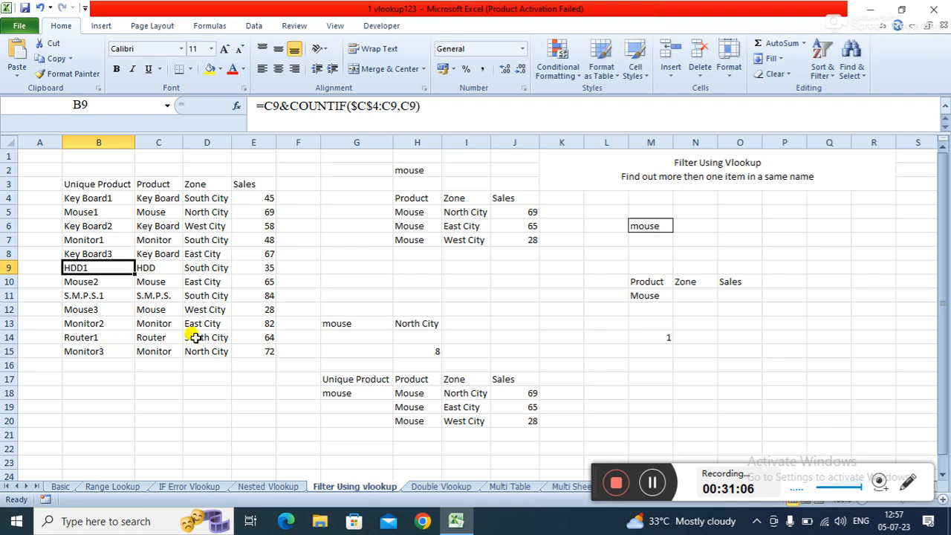
left_click(197, 376)
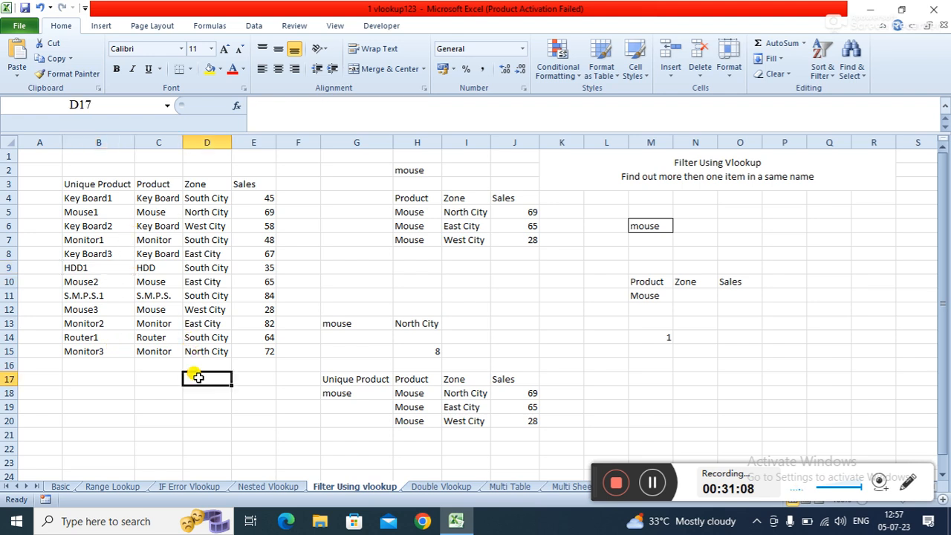
left_click(373, 271)
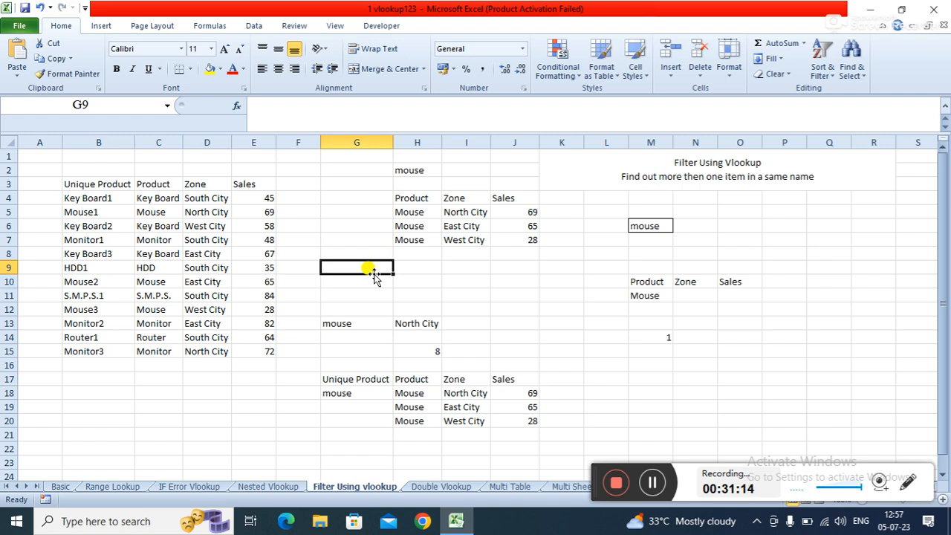
left_click(355, 279)
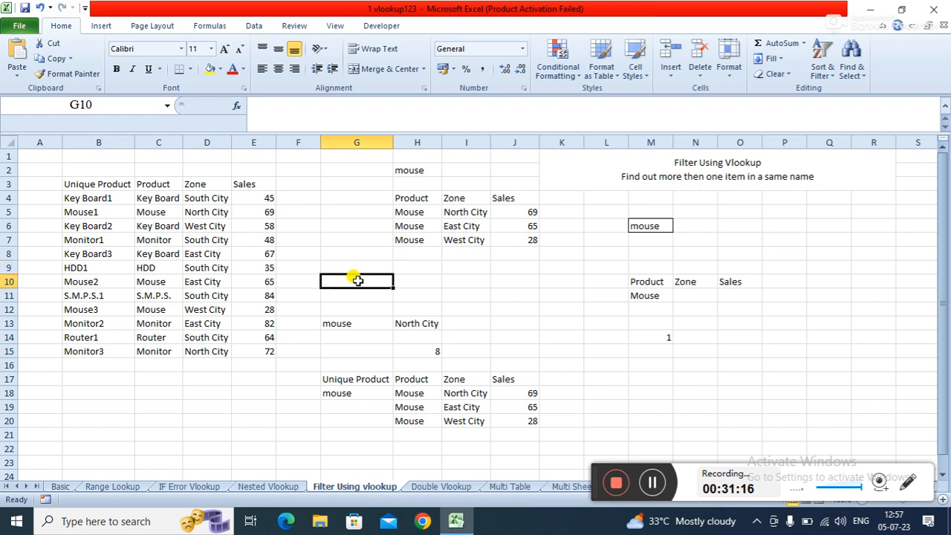
left_click(431, 489)
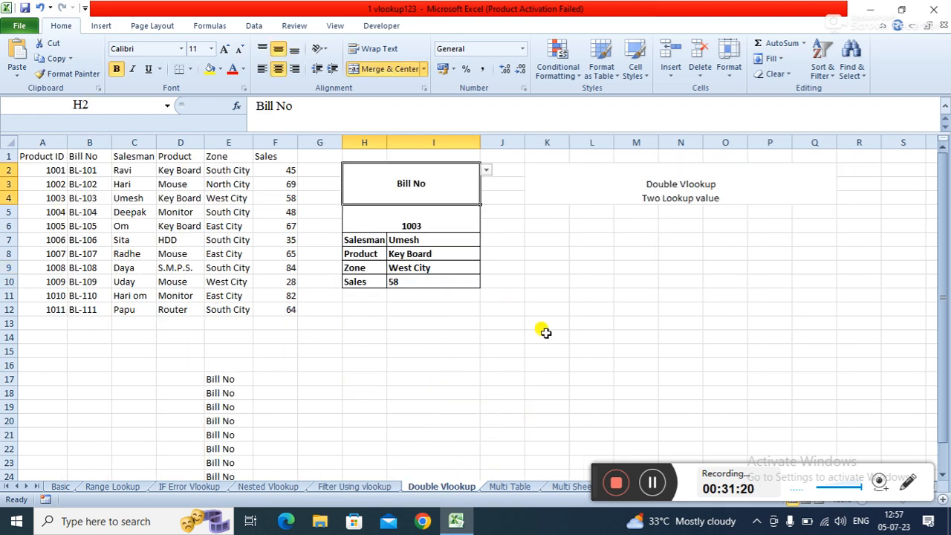
left_click(364, 488)
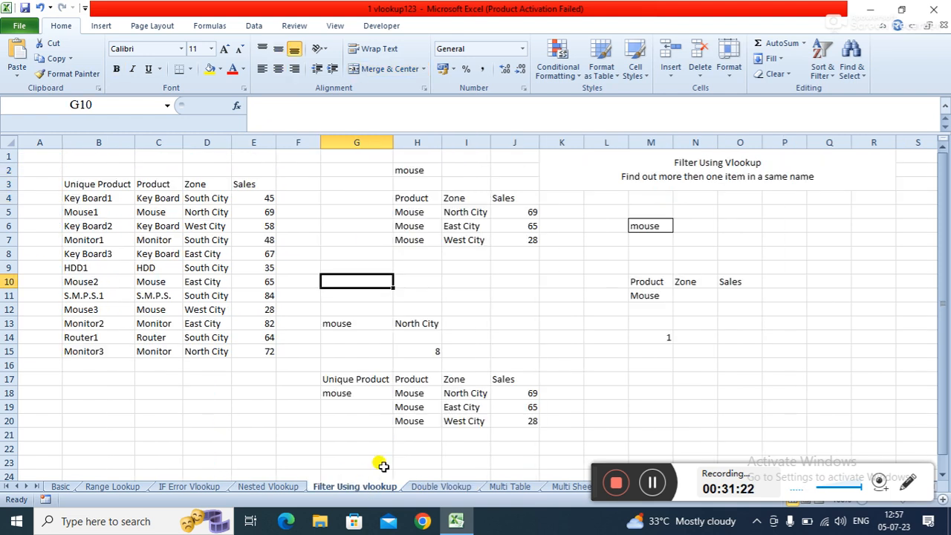